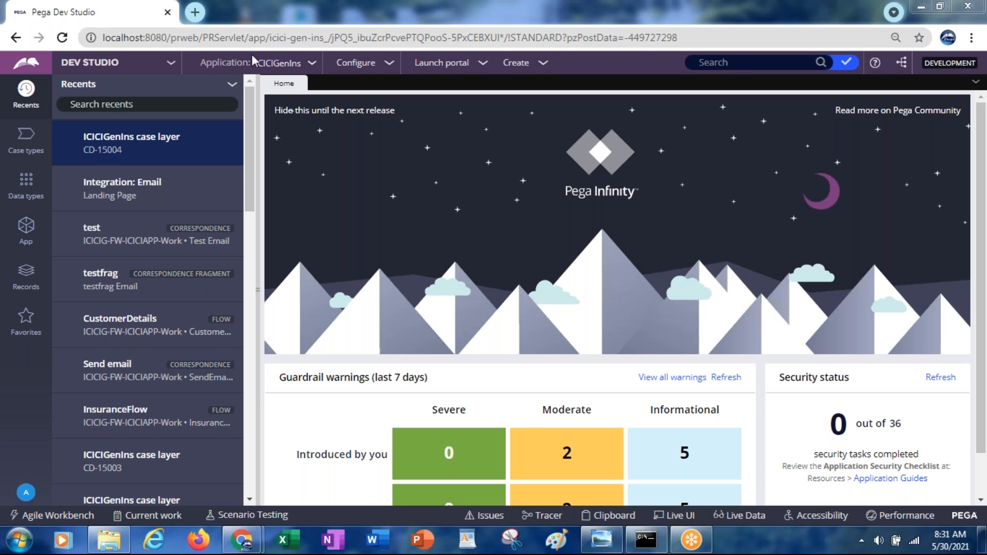
# Step: Switch to the Gmail inbox window and open the Security settings of its Google Account
pyautogui.click(199, 38)
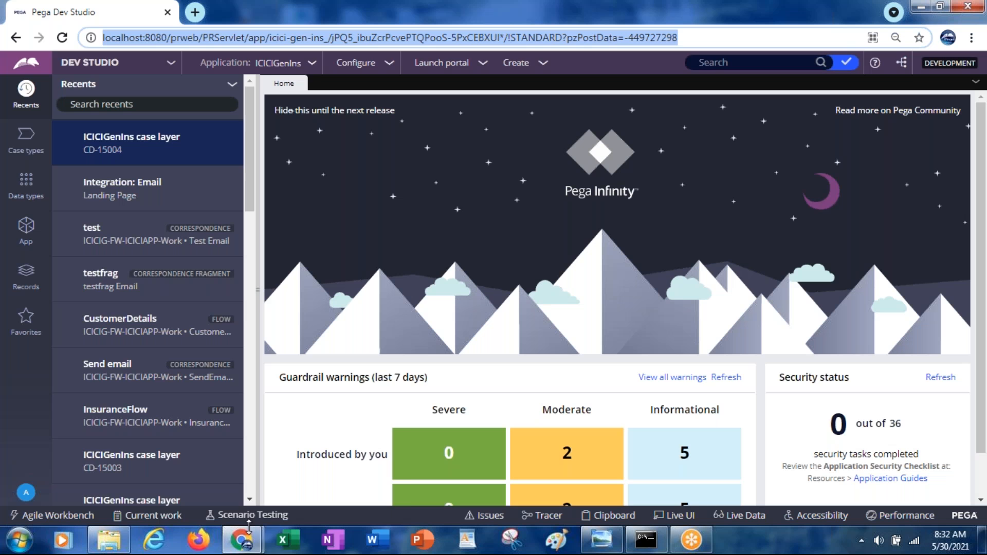
pyautogui.moveTo(241, 542)
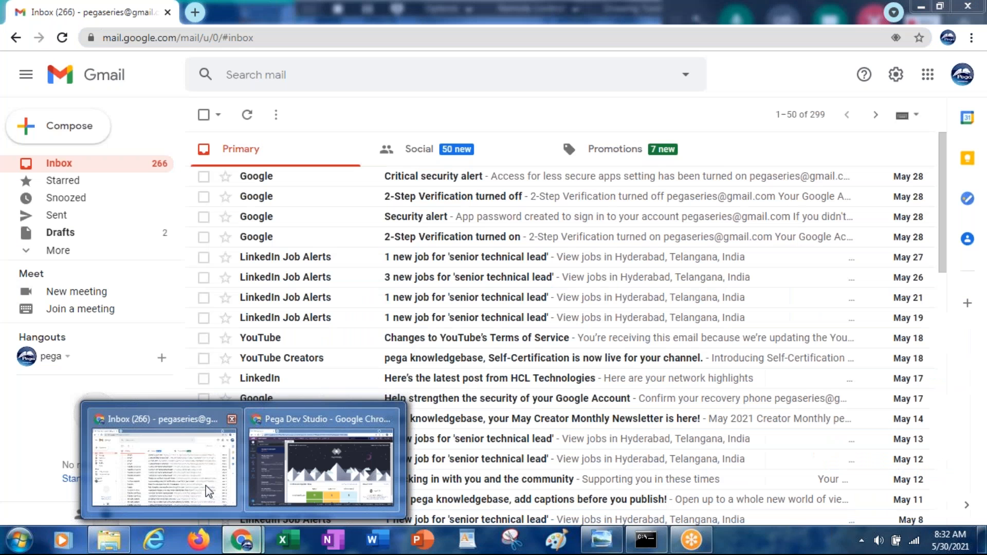
pyautogui.click(208, 491)
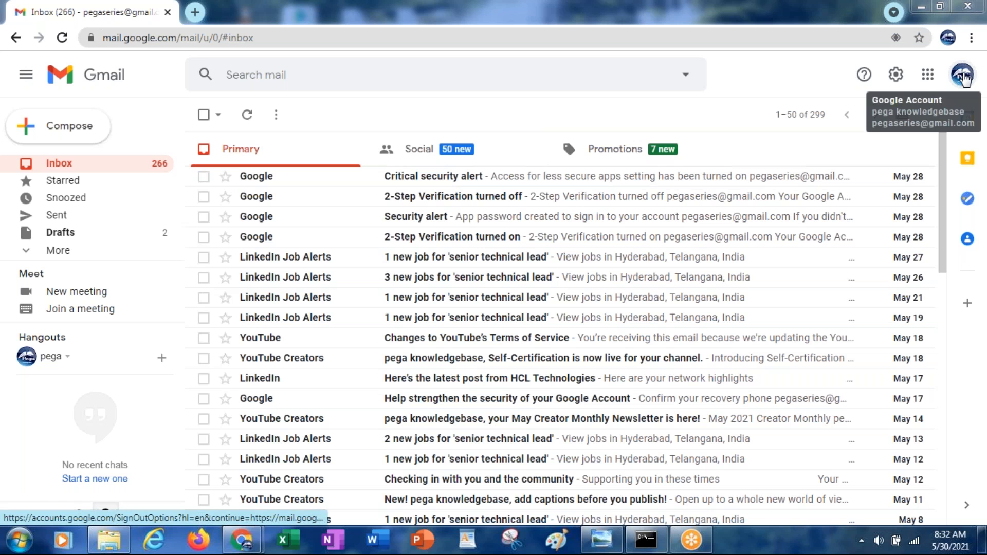
pyautogui.click(963, 75)
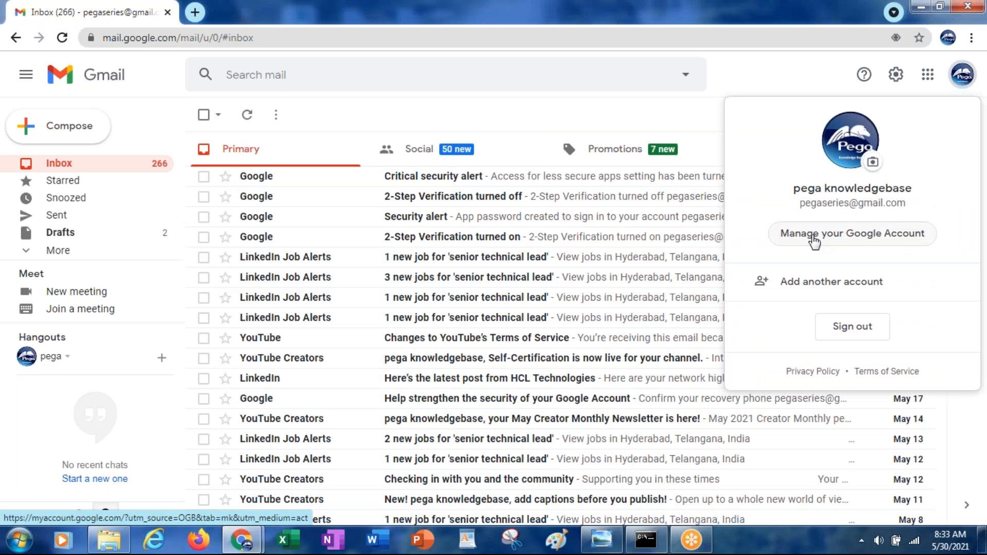
pyautogui.click(814, 235)
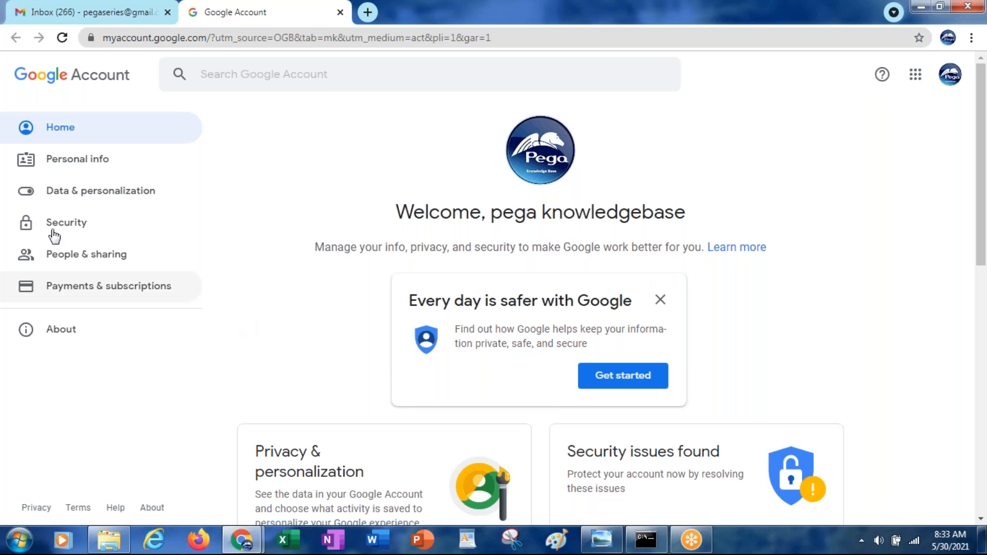
pyautogui.click(67, 222)
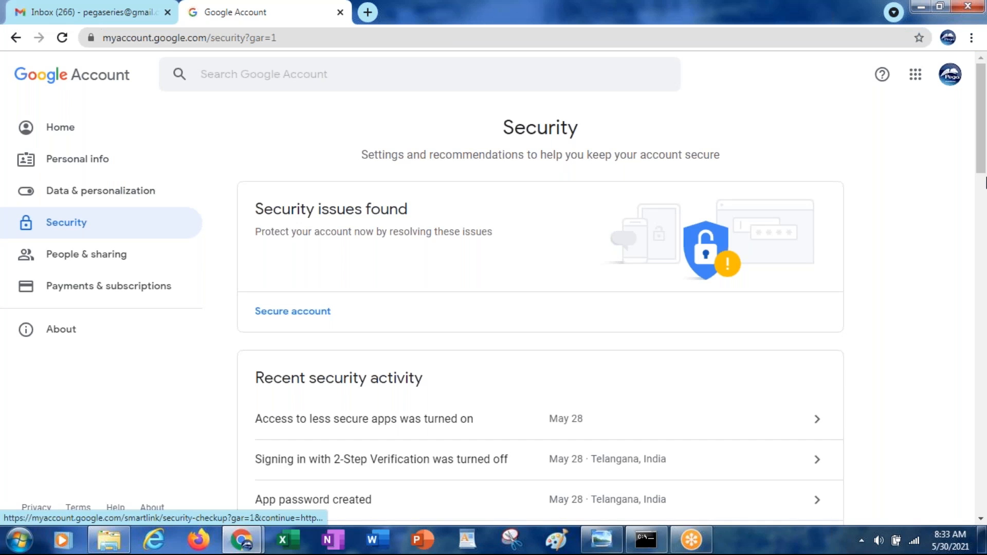
# Step: Turn on less secure app access for the Google Account
pyautogui.moveTo(982, 117); pyautogui.dragTo(984, 194)
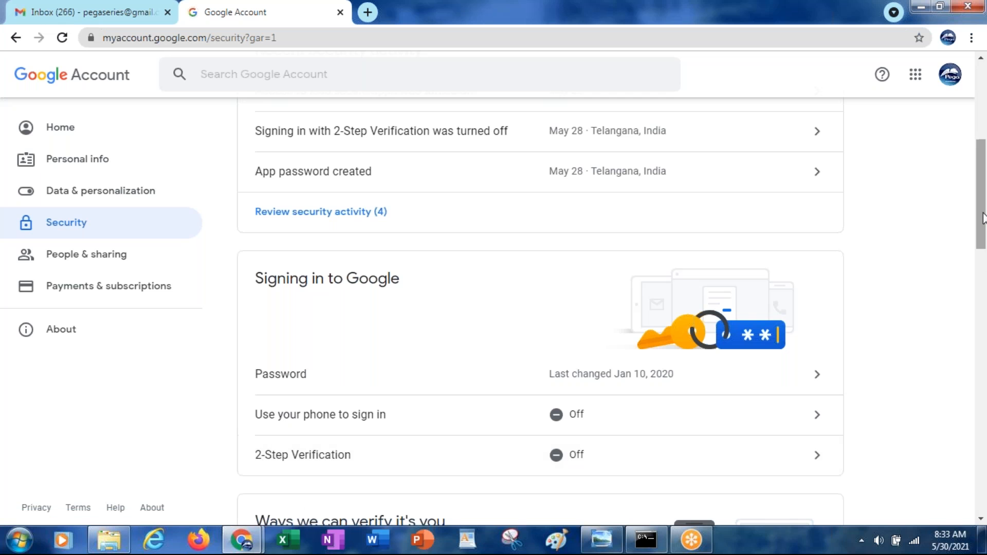
pyautogui.scroll(-15, 985, 308)
pyautogui.moveTo(985, 461); pyautogui.dragTo(978, 420)
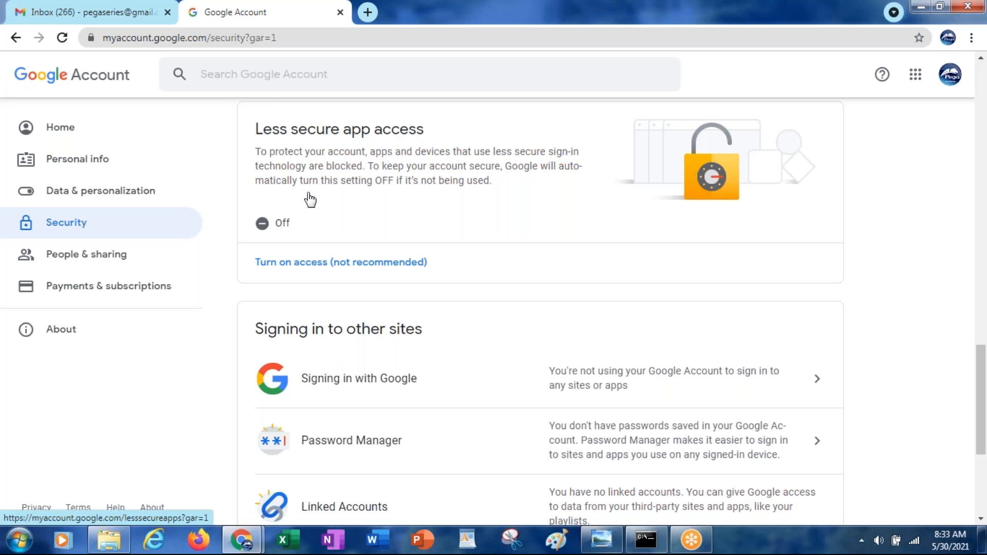
pyautogui.click(293, 274)
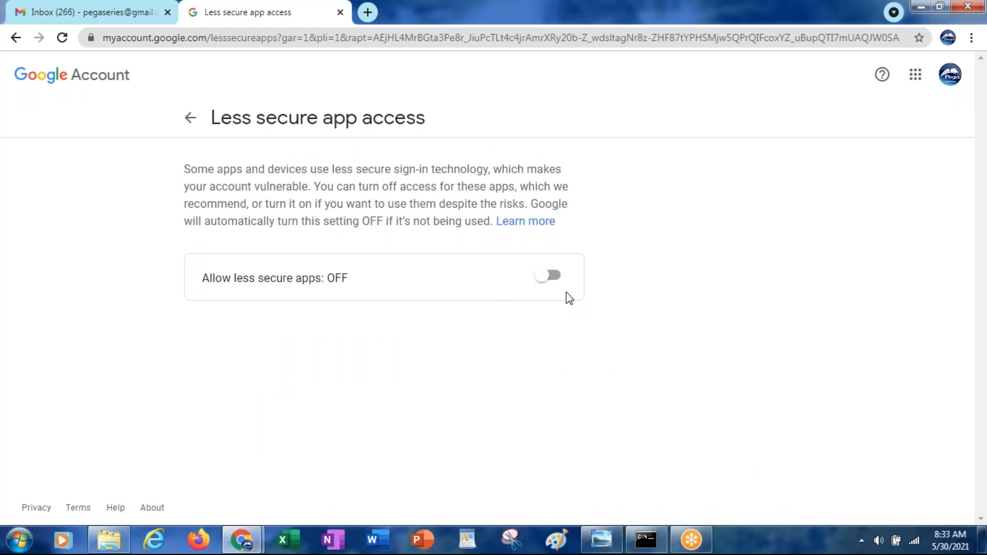
pyautogui.click(558, 281)
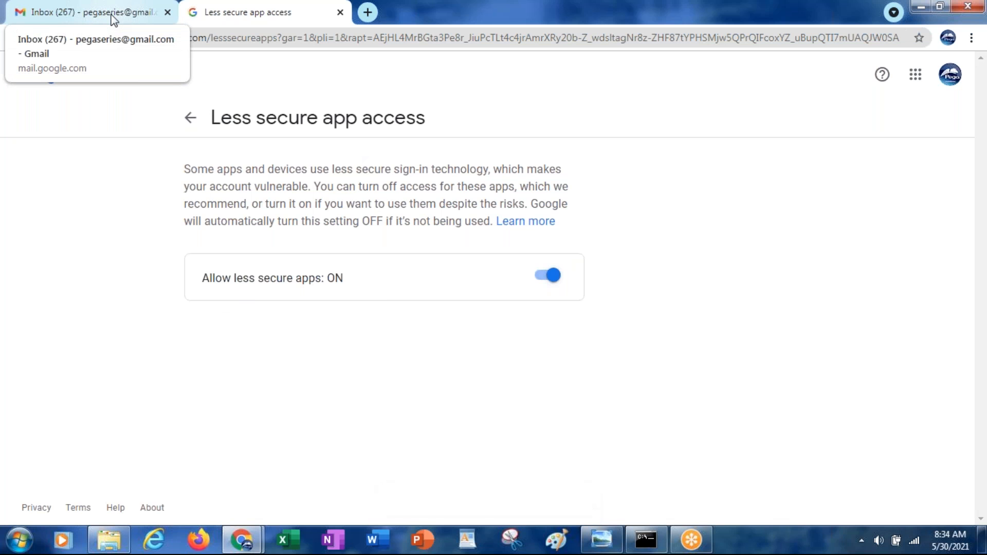
# Step: Switch back to Pega Dev Studio and open the Email Accounts page of the email integration settings
pyautogui.hotkey('alt', 'Tab')
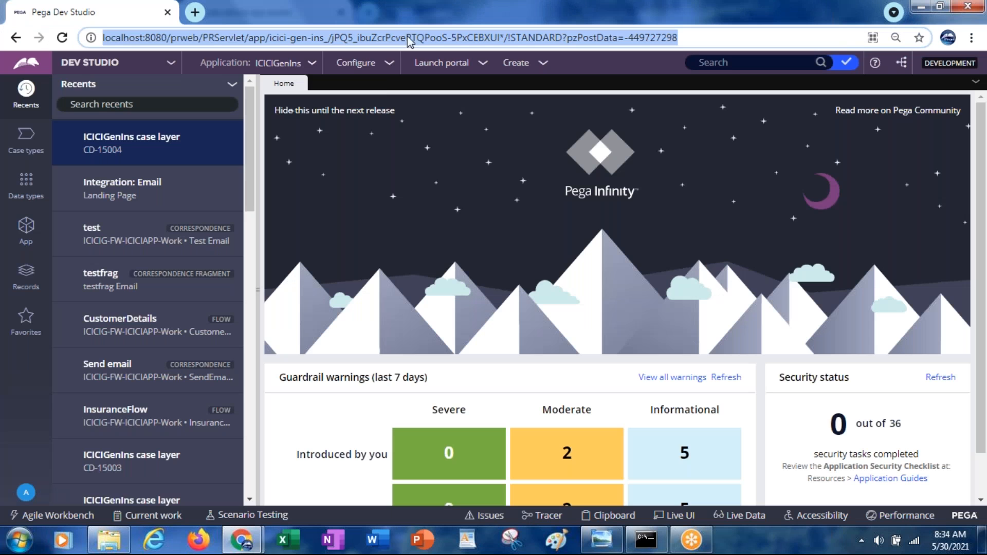
pyautogui.click(393, 66)
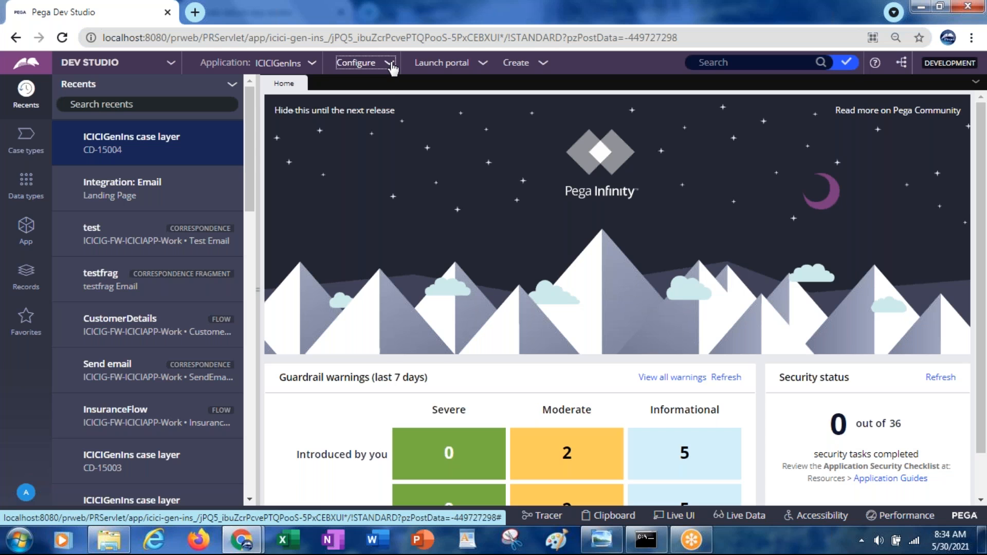
pyautogui.click(393, 67)
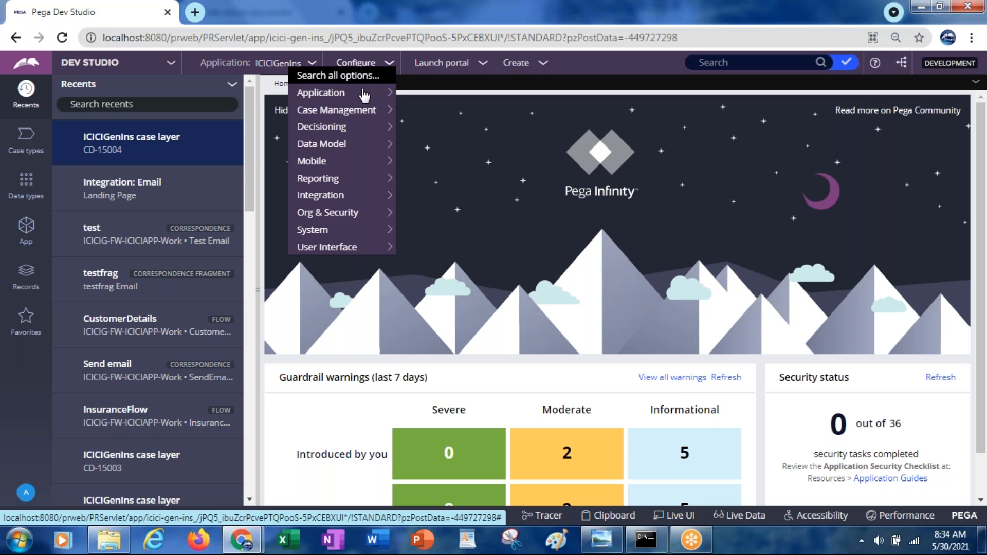
pyautogui.moveTo(332, 201)
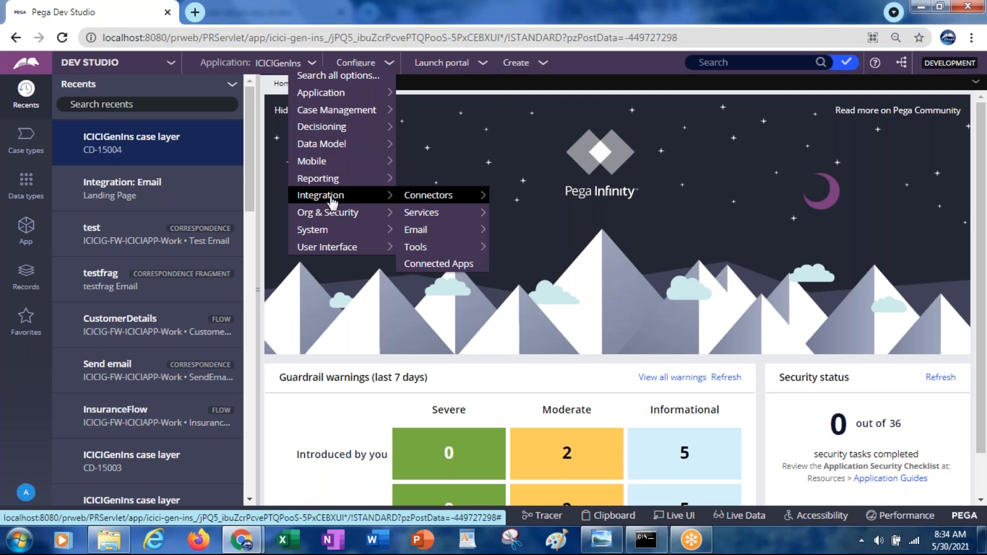
pyautogui.moveTo(414, 229)
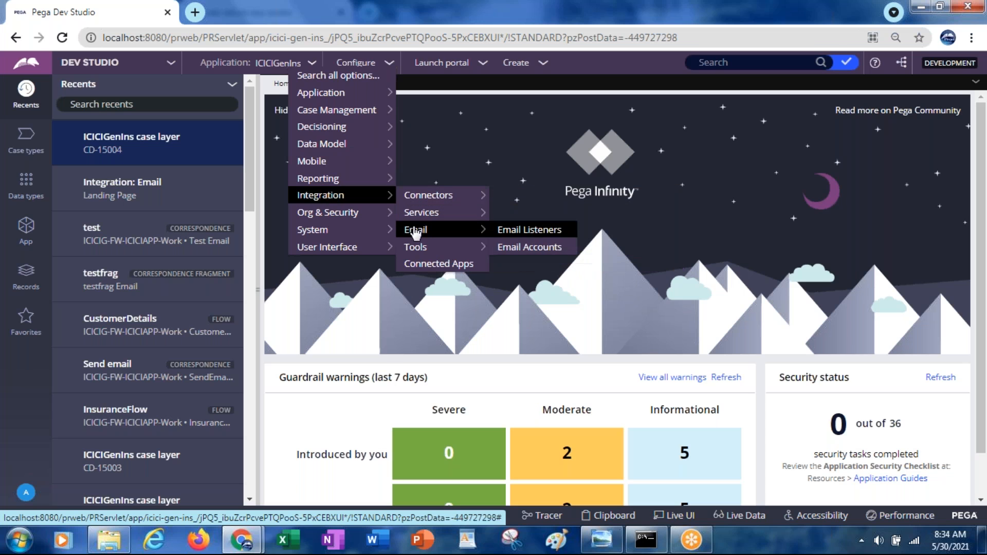
pyautogui.click(509, 248)
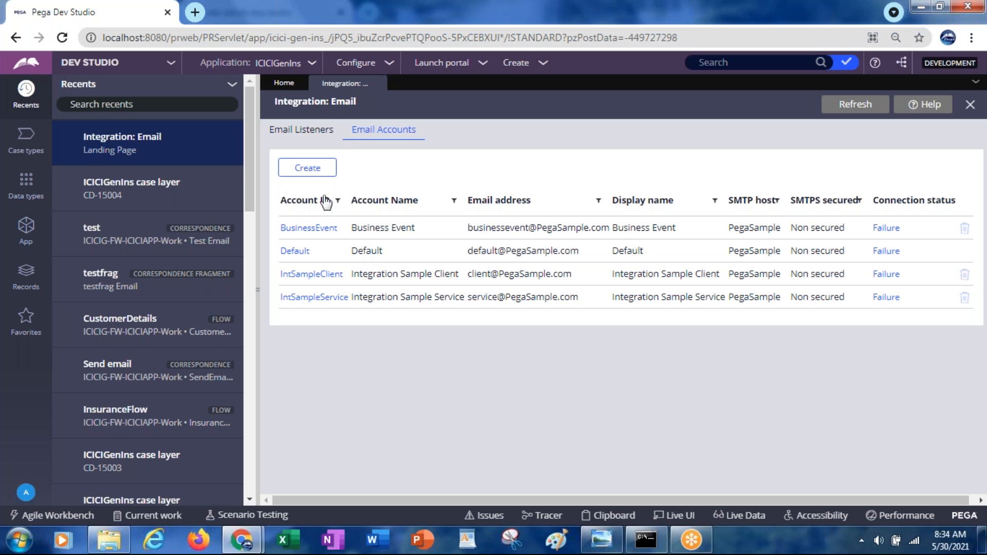
# Step: Create a new email account with ICICIG-FW-ICICIAPP-Work as both its account ID and account name
pyautogui.click(308, 175)
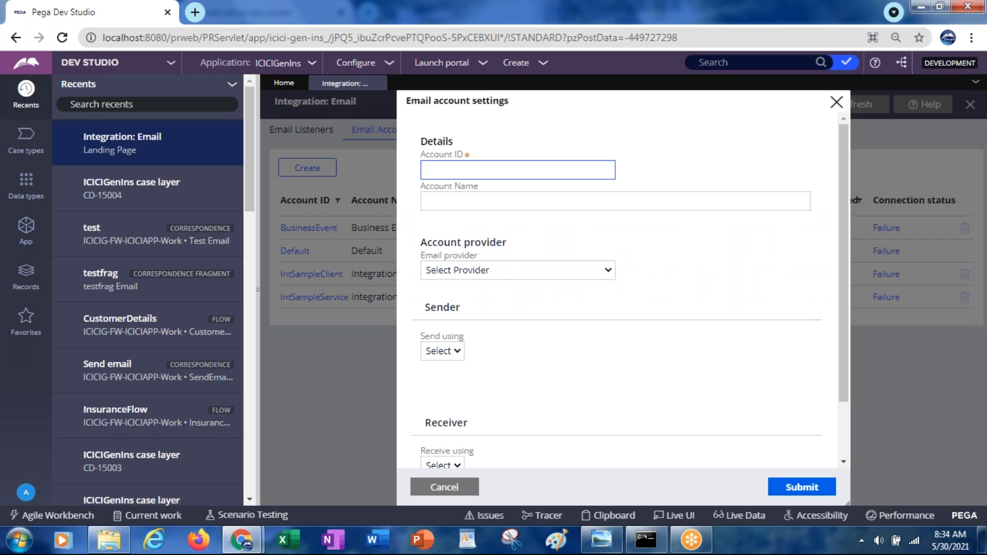
pyautogui.click(451, 170)
pyautogui.write('ICICIG-FW-ICICIAPP-Work')
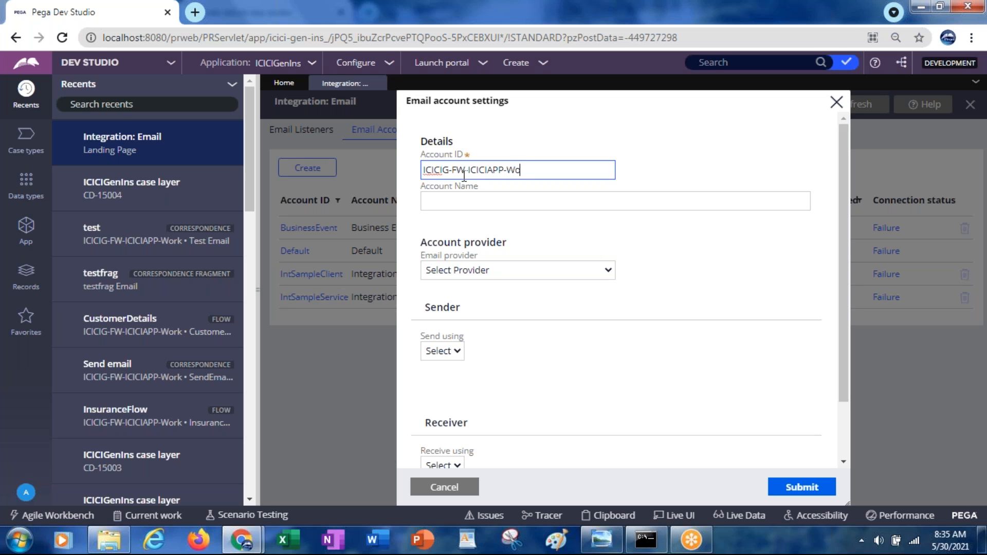
pyautogui.press('Tab')
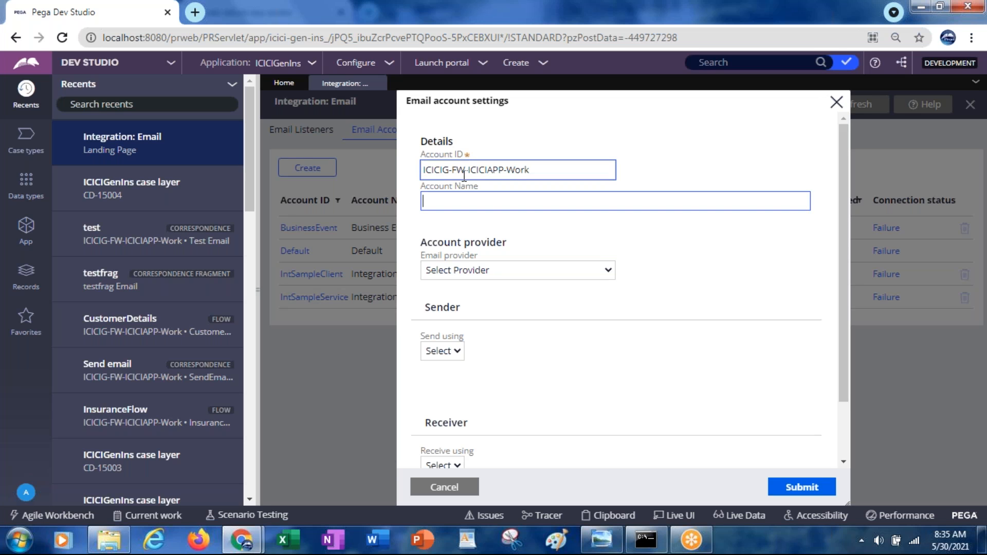
pyautogui.tripleClick(491, 169)
pyautogui.hotkey('ctrl', 'c')
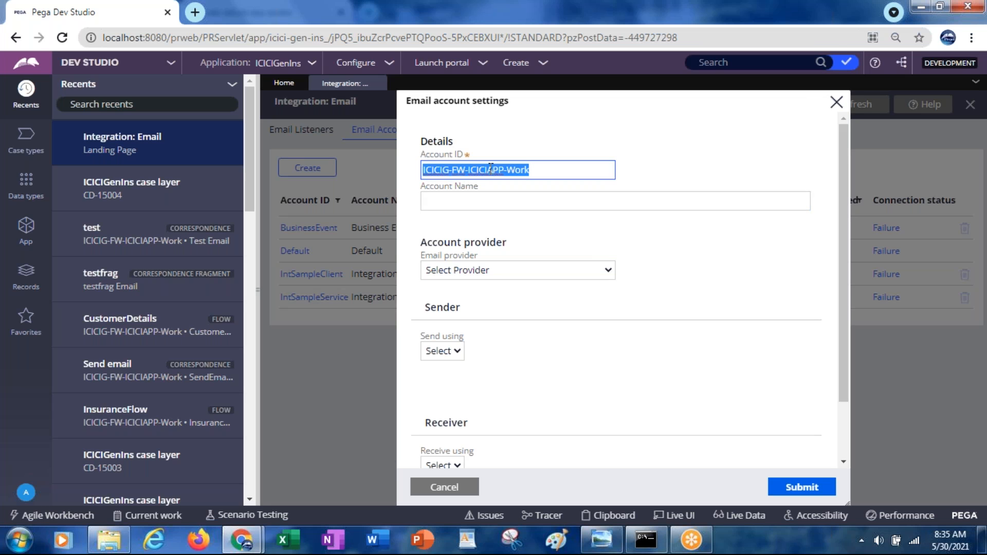
pyautogui.click(460, 200)
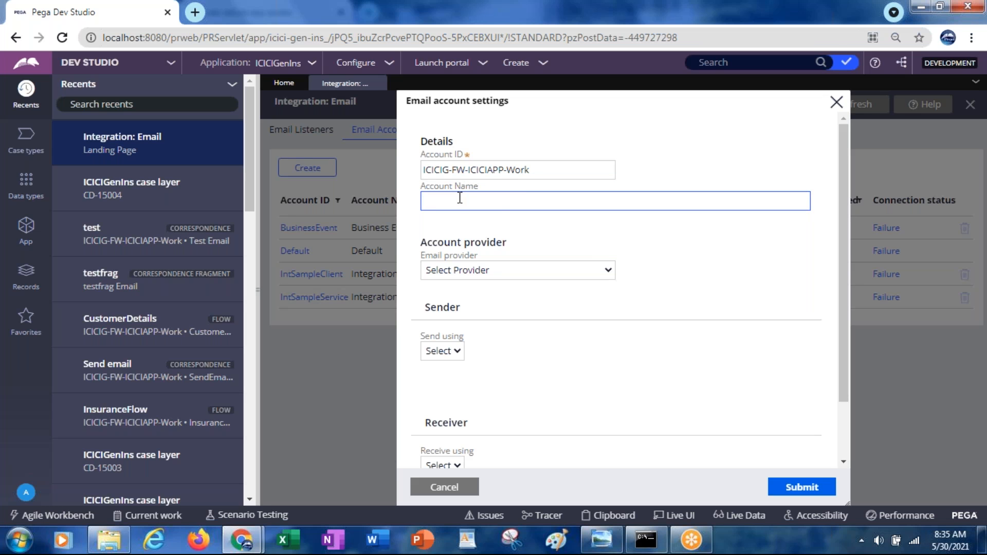
pyautogui.hotkey('ctrl', 'v')
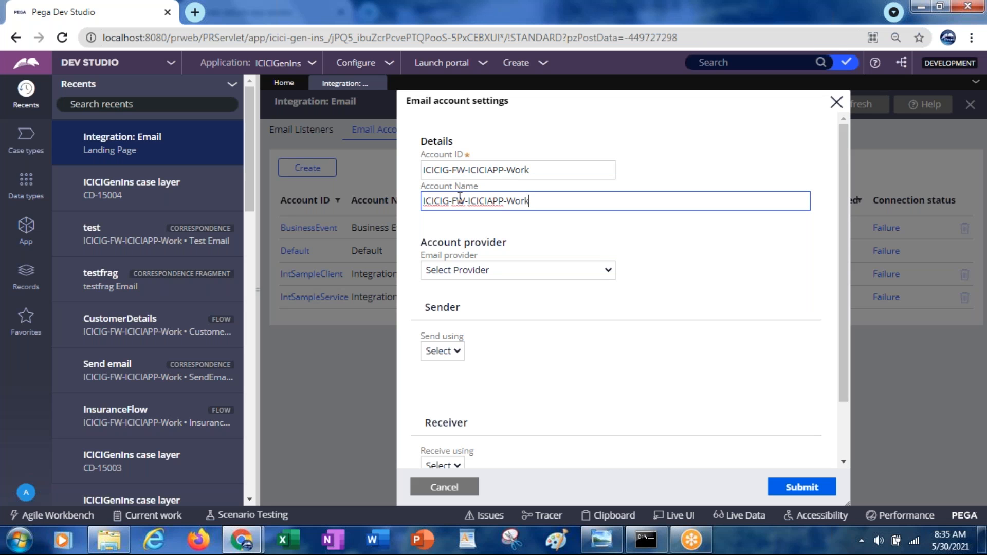
# Step: Set the email provider to Google Gmail and the sending method to SMTP
pyautogui.click(472, 271)
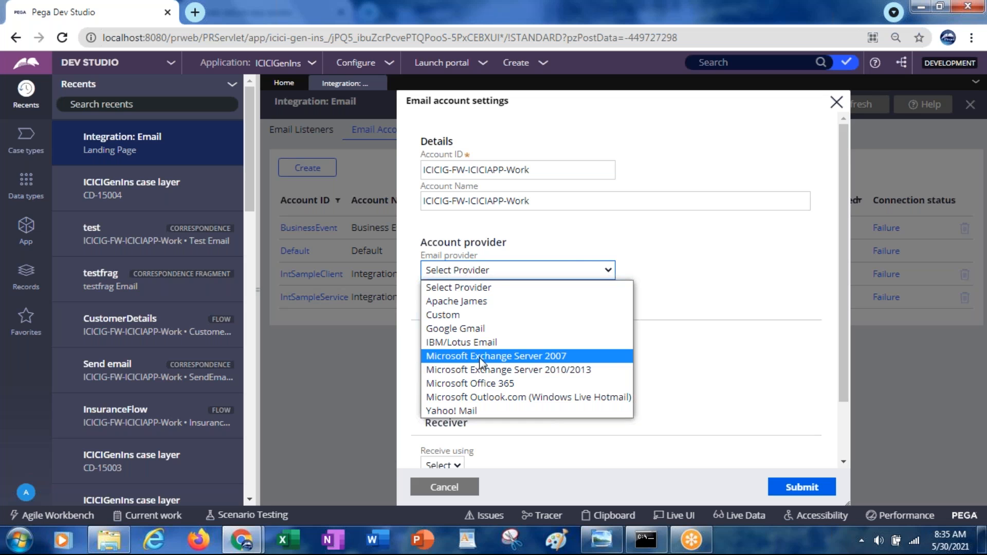
pyautogui.click(467, 328)
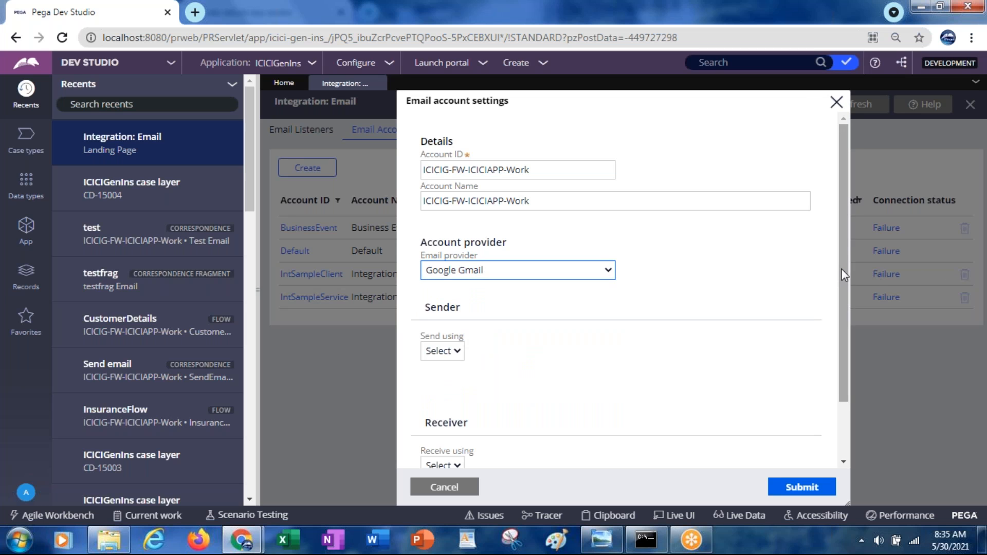
pyautogui.moveTo(842, 270); pyautogui.dragTo(842, 332)
pyautogui.click(447, 281)
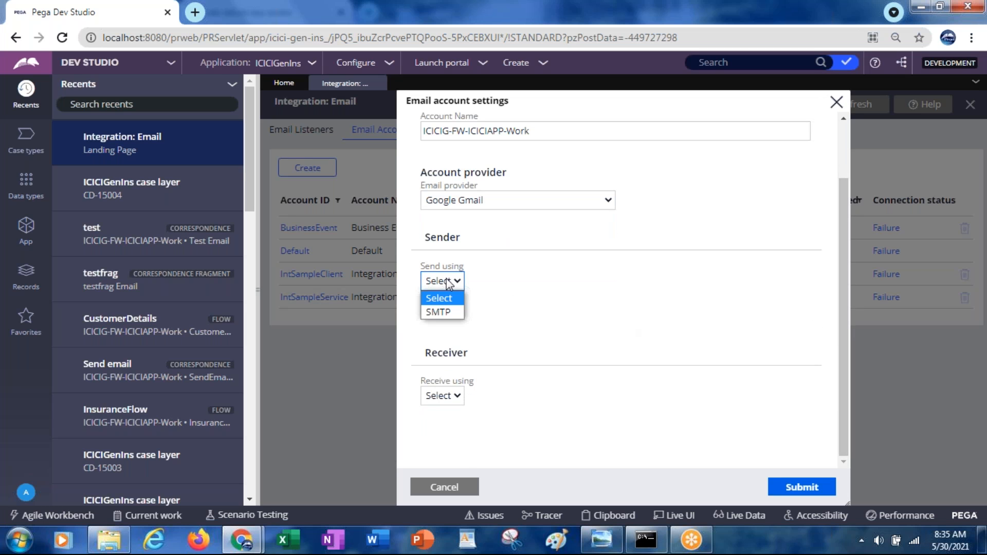
pyautogui.click(437, 312)
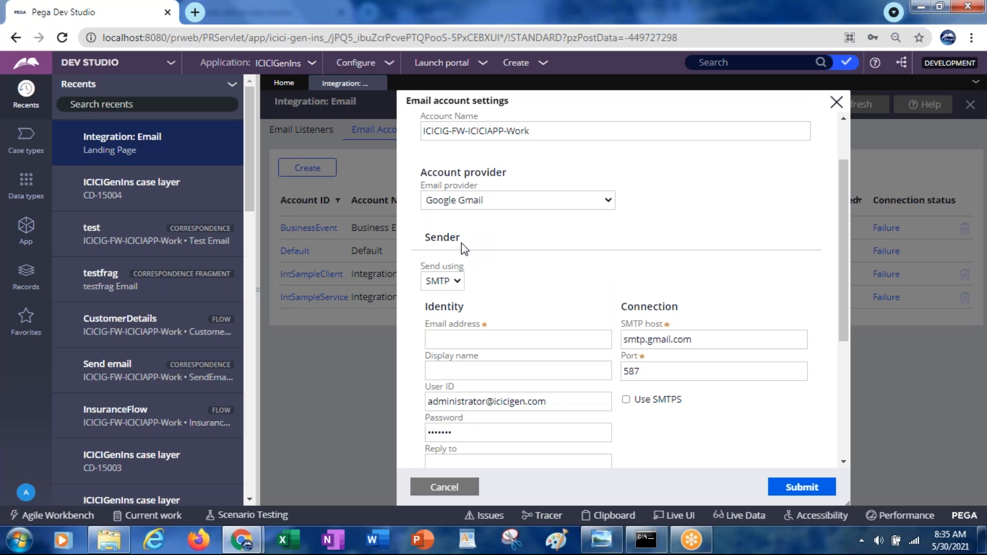
# Step: Fill in the sender's Gmail address and set the display name to ICICIAPP
pyautogui.moveTo(846, 250); pyautogui.dragTo(847, 300)
pyautogui.click(435, 251)
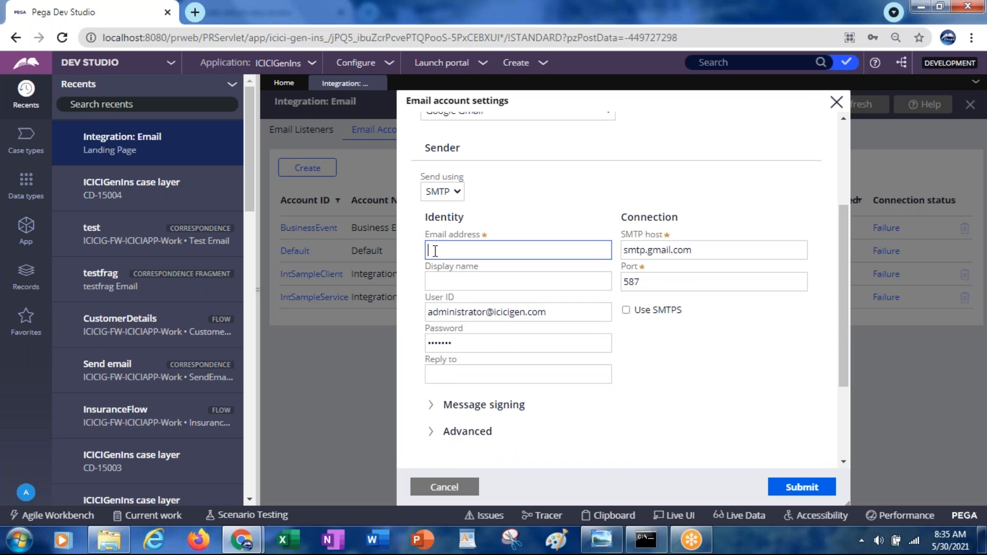
pyautogui.press('Tab')
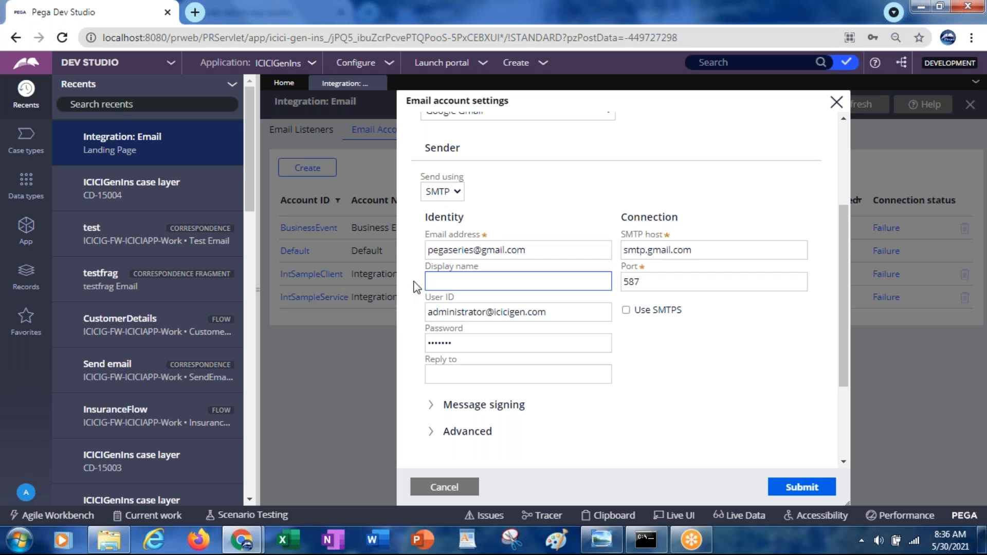
pyautogui.write('ICICIAPP')
# Step: Replace the prefilled sender user ID with a copy of the sender's email address
pyautogui.click(485, 312)
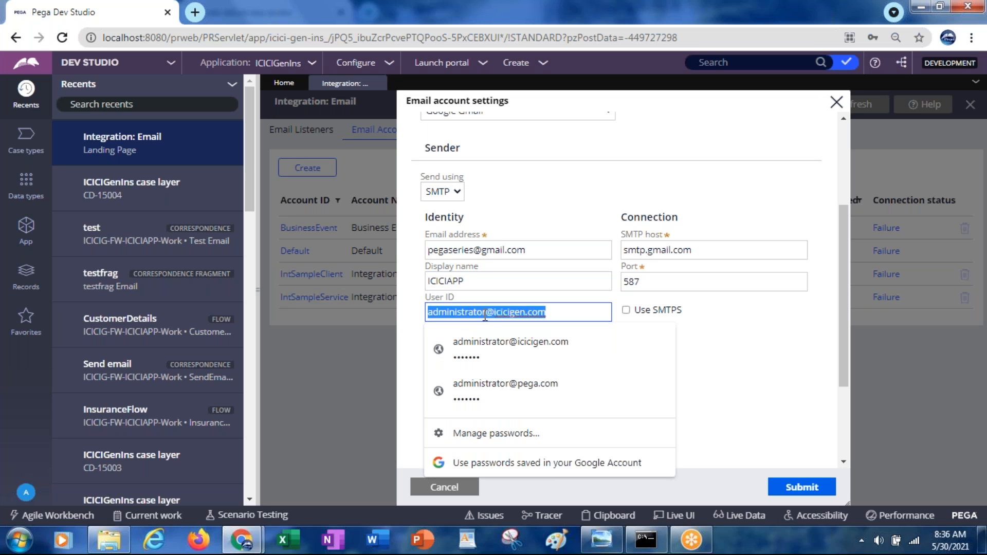
pyautogui.click(482, 248)
pyautogui.hotkey('ctrl', 'c')
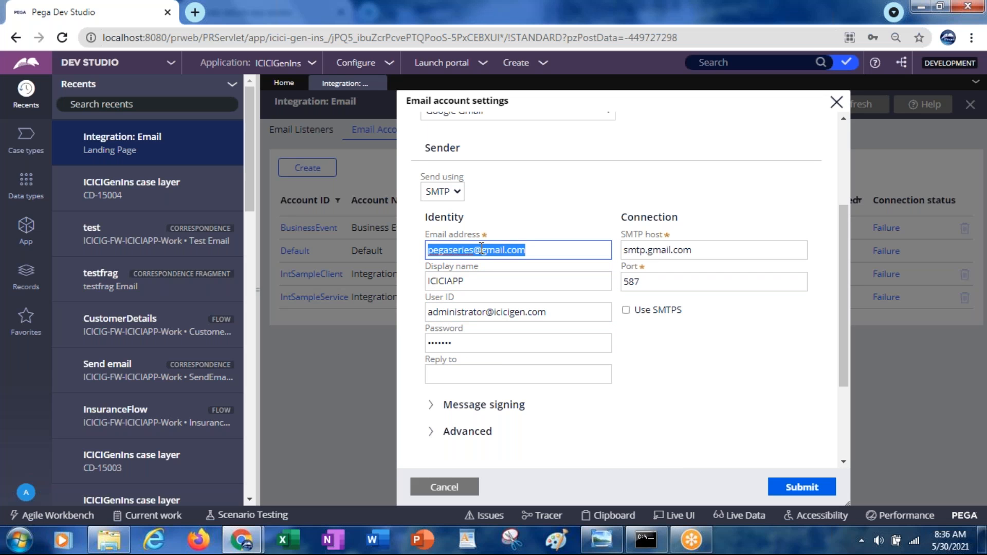
pyautogui.click(476, 311)
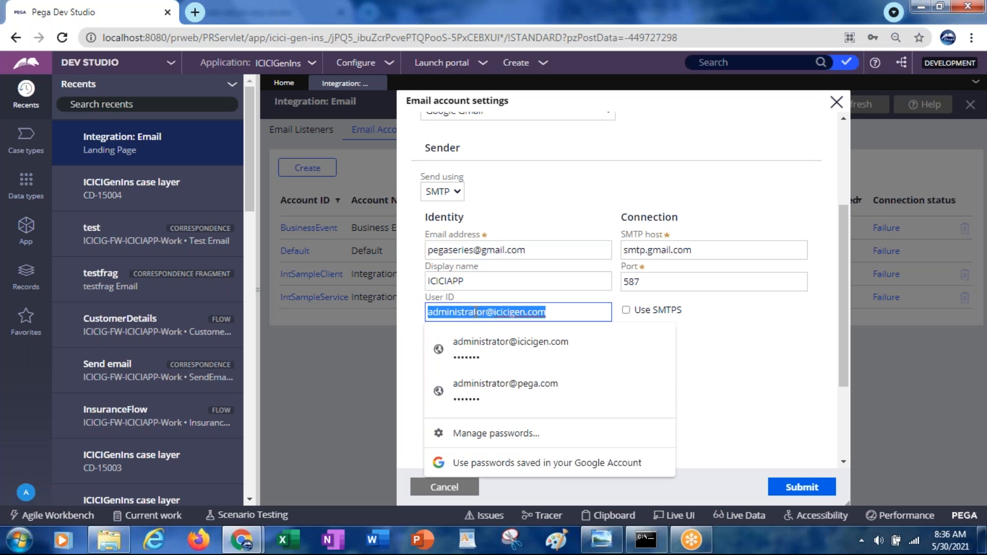
pyautogui.hotkey('ctrl', 'v')
# Step: Replace the prefilled sender password with the password of the Gmail account
pyautogui.click(451, 343)
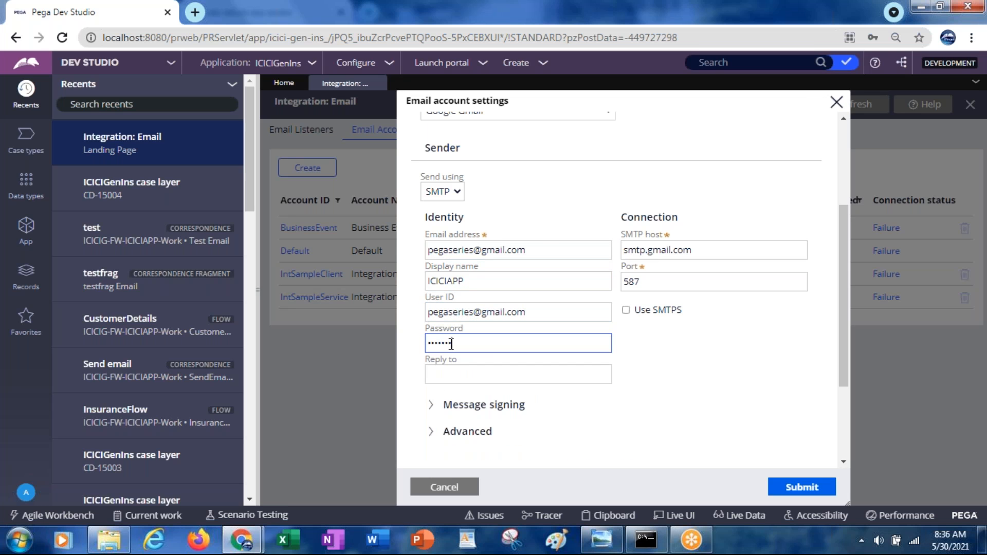
pyautogui.press('BackSpace')
pyautogui.press('BackSpace')
pyautogui.press('BackSpace')
pyautogui.press('BackSpace')
pyautogui.press('BackSpace')
pyautogui.press('BackSpace')
pyautogui.press('BackSpace')
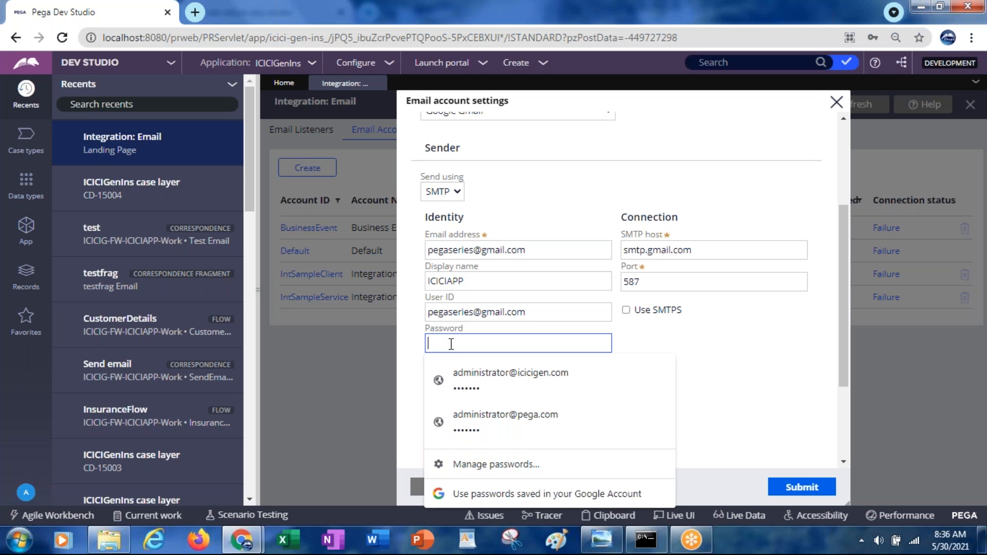
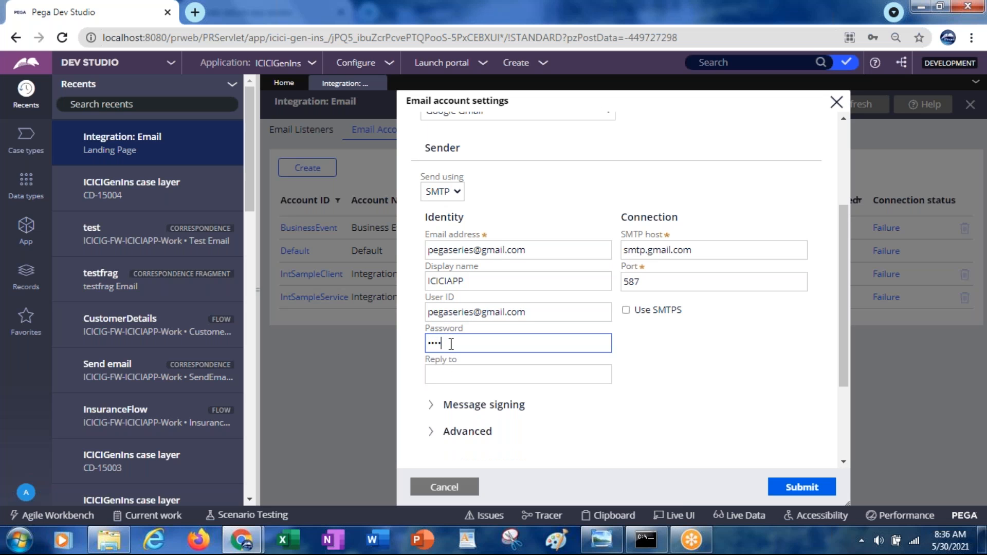
# Step: Set the SMTP port to 465 and enable SMTPS for the sender connection
pyautogui.click(649, 282)
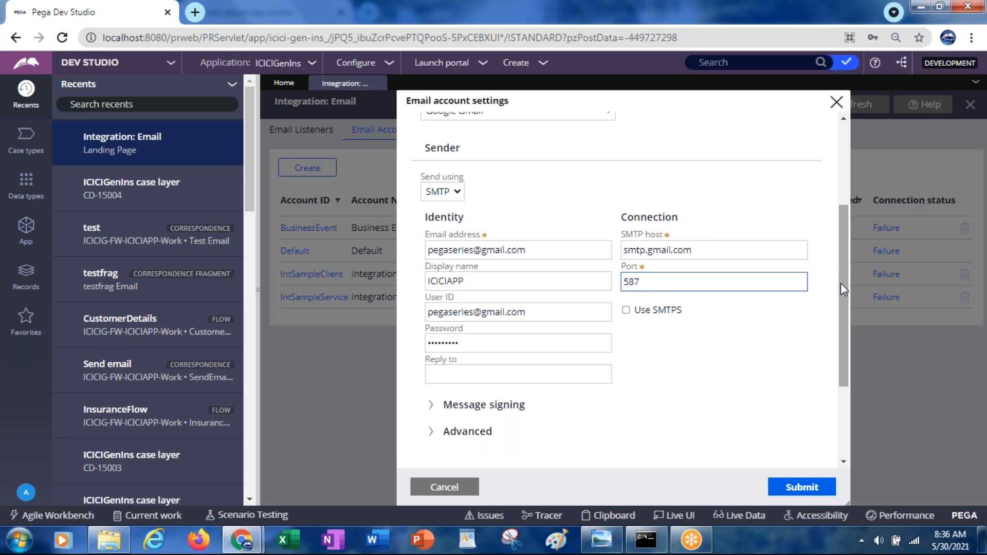
pyautogui.moveTo(840, 281); pyautogui.dragTo(841, 263)
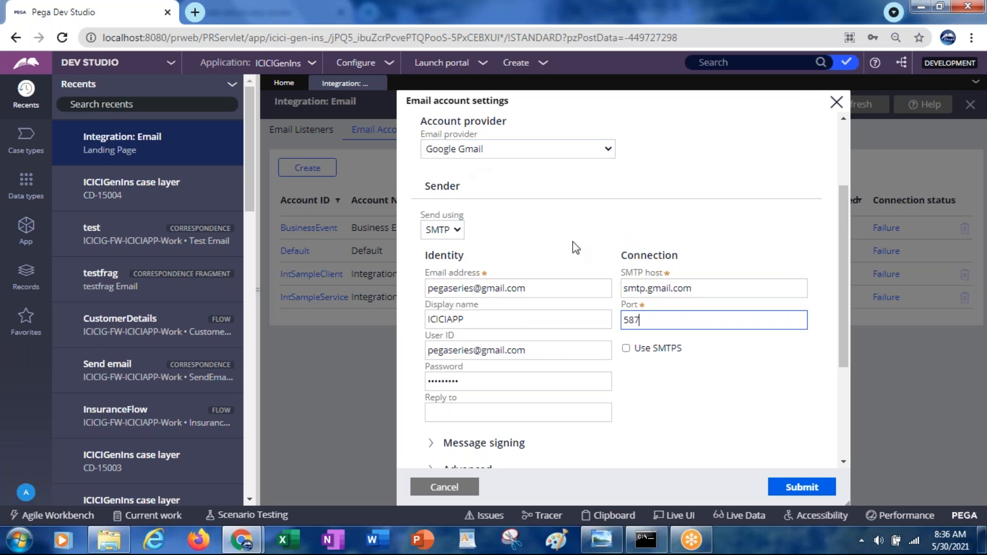
pyautogui.click(647, 318)
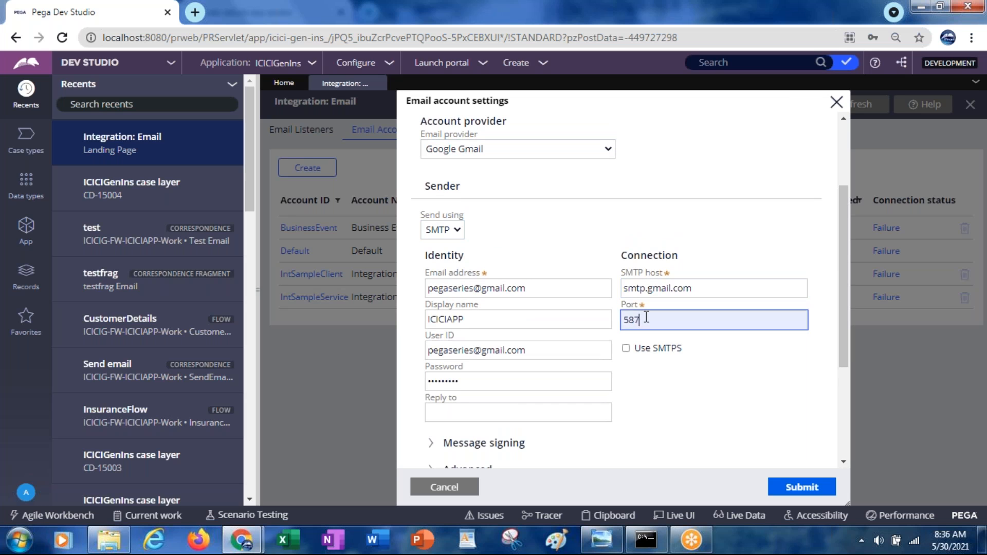
pyautogui.press('BackSpace')
pyautogui.press('BackSpace')
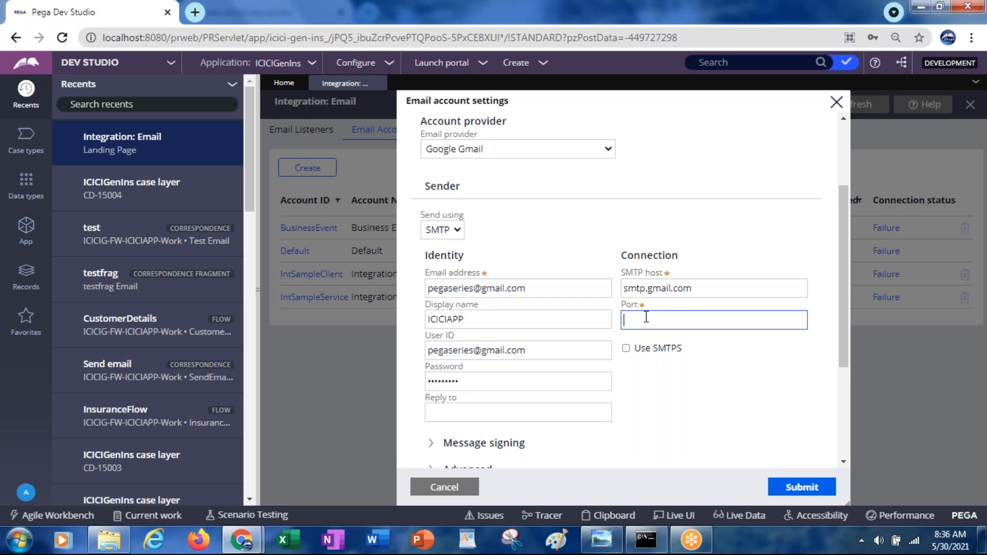
pyautogui.write('465')
pyautogui.click(626, 349)
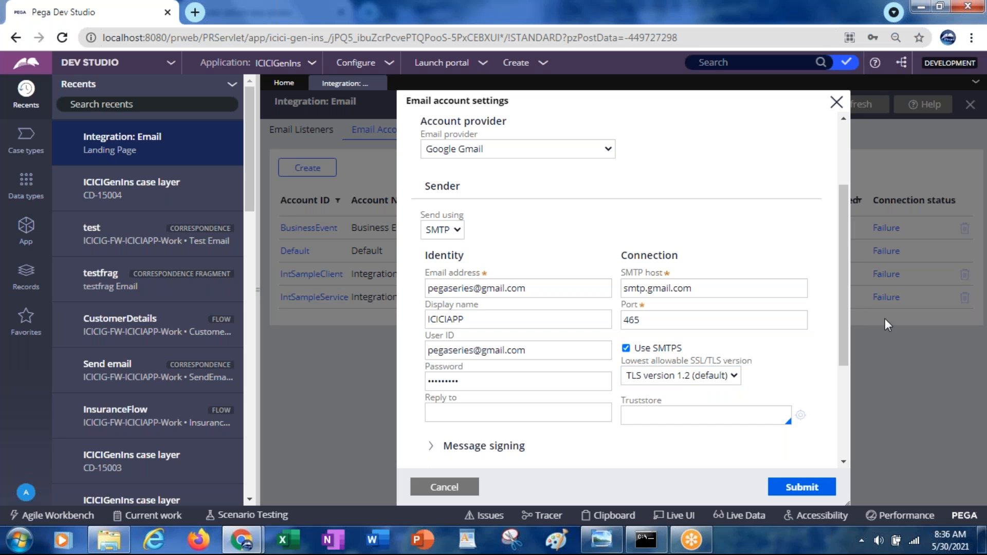
# Step: Review the remaining sender and receiver settings and check the sender address against the signed-in Gmail inbox
pyautogui.moveTo(844, 304); pyautogui.dragTo(847, 384)
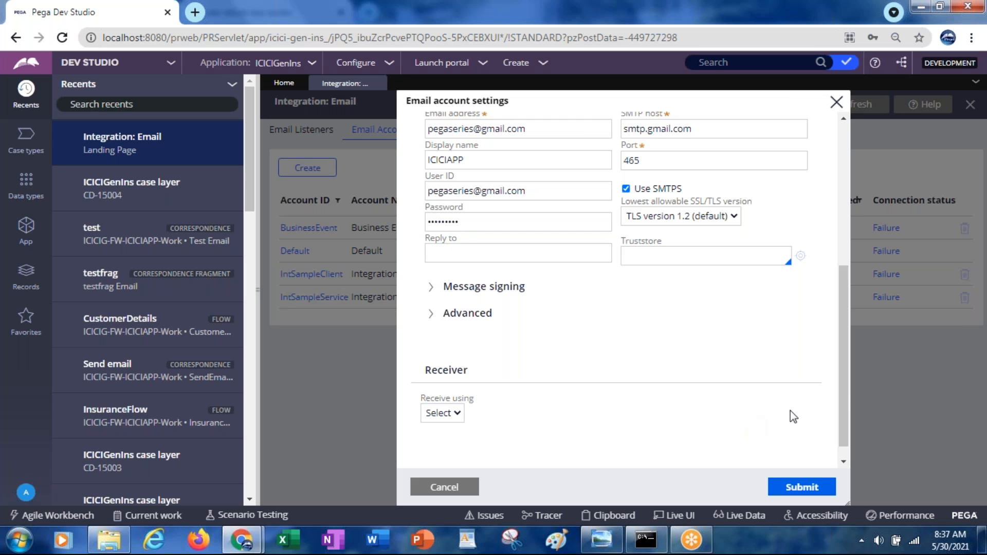
pyautogui.moveTo(844, 391); pyautogui.dragTo(842, 366)
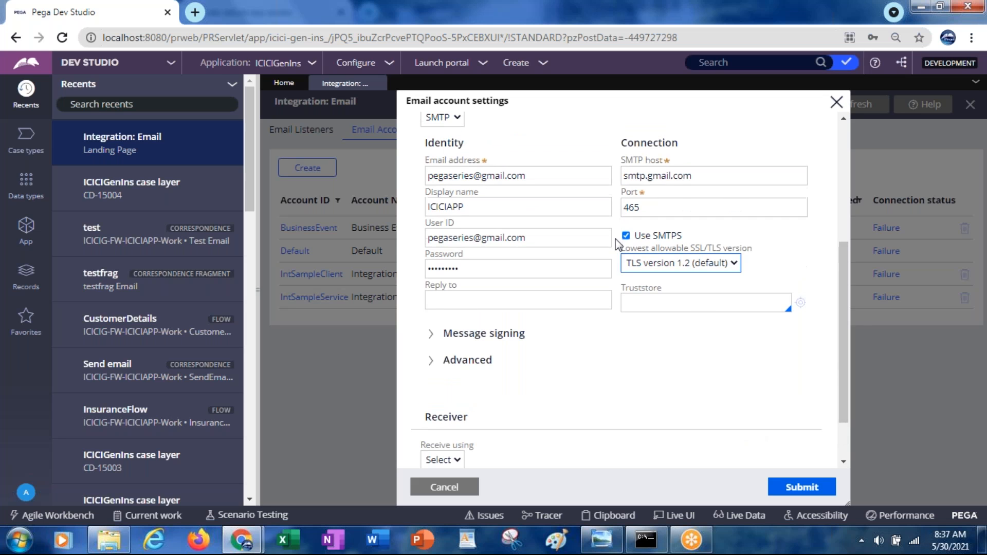
pyautogui.tripleClick(473, 180)
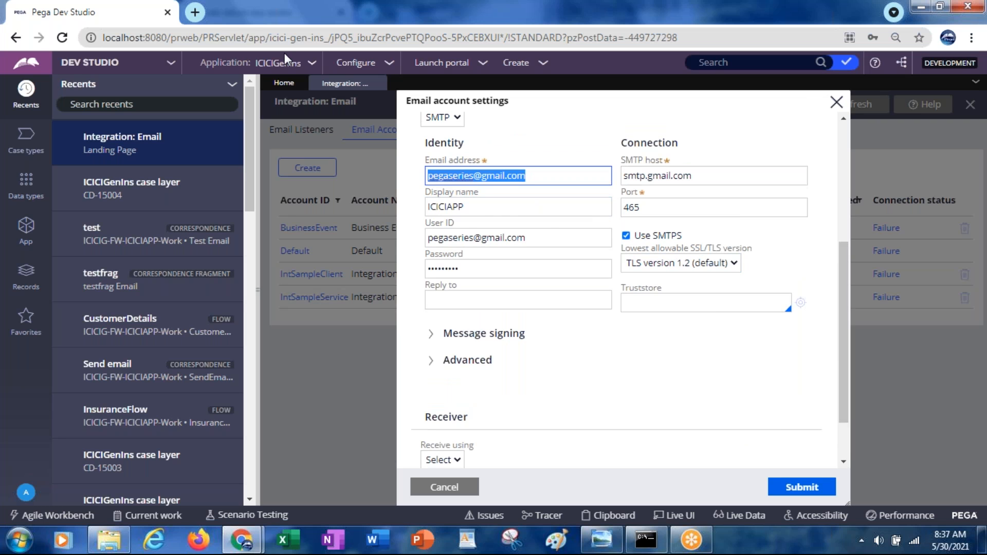
pyautogui.hotkey('alt', 'Tab')
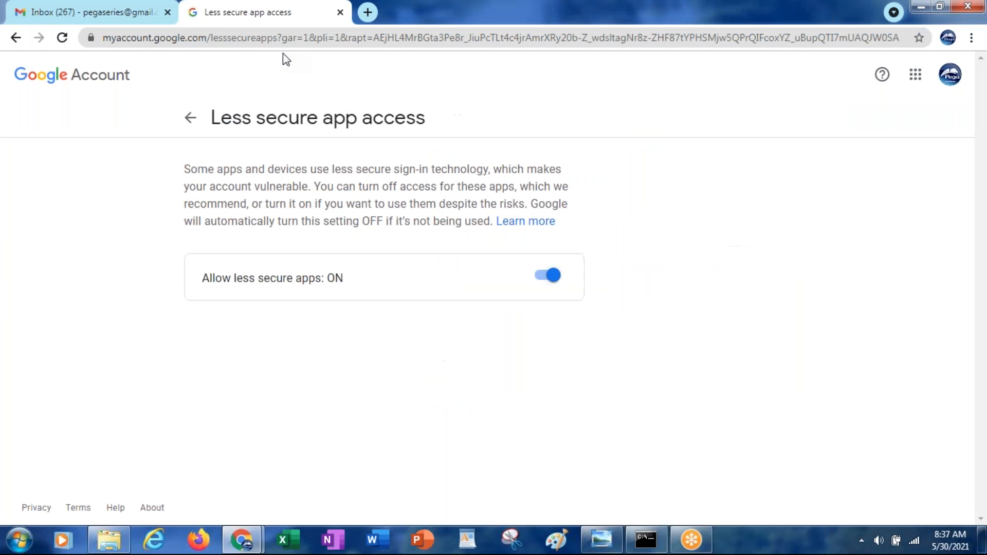
pyautogui.click(92, 17)
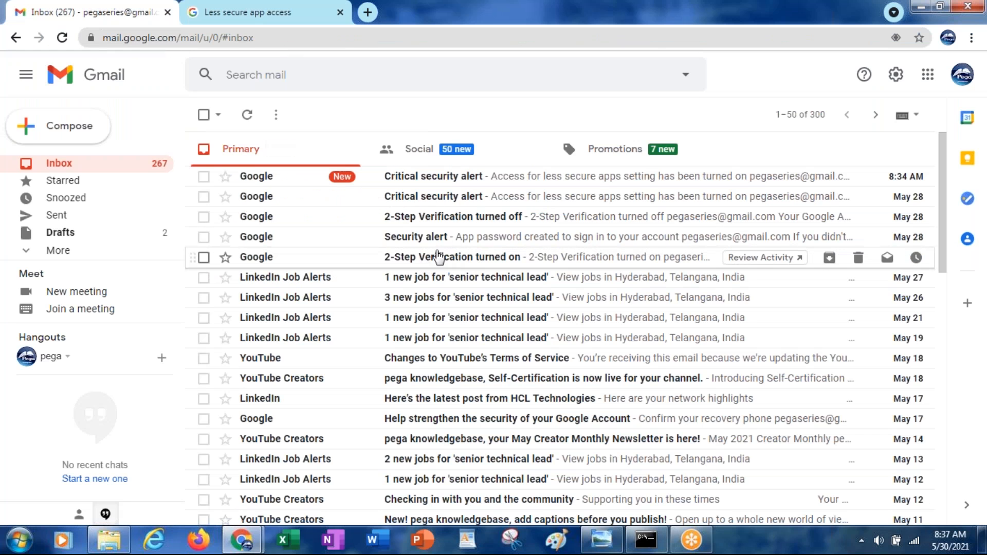
pyautogui.hotkey('alt', 'Tab')
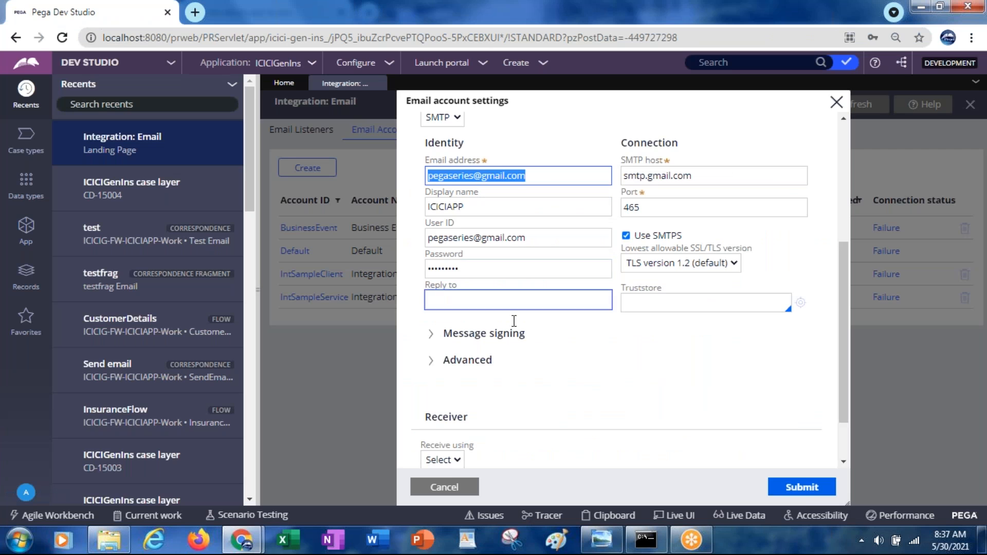
# Step: Submit the new email account and check the connectivity test results of ICICIG-FW-ICICIAPP-Work
pyautogui.click(809, 490)
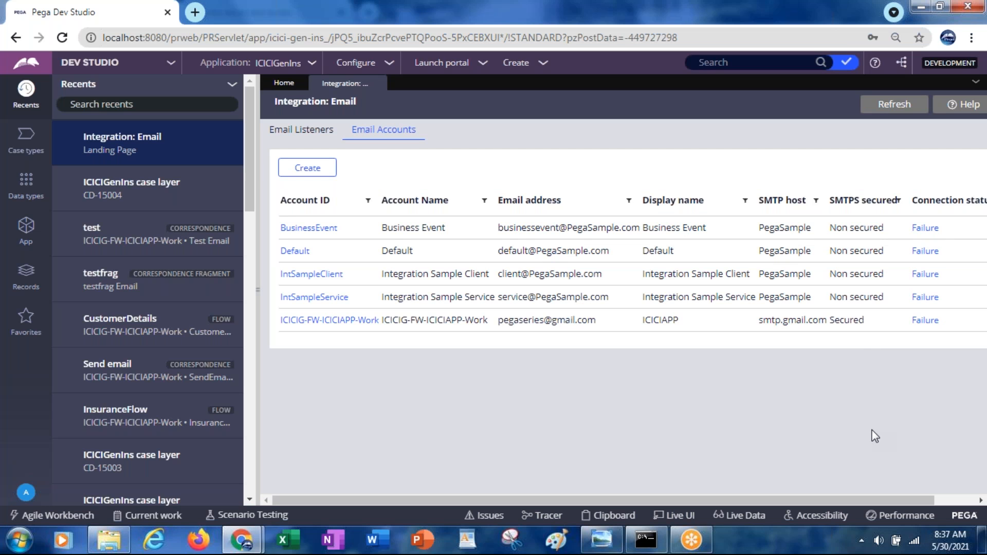
pyautogui.click(925, 321)
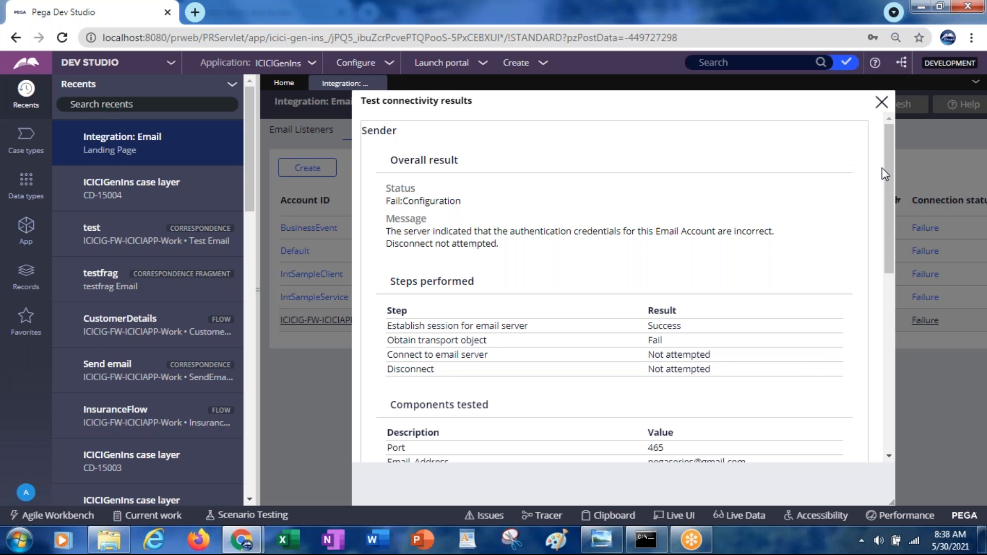
pyautogui.click(881, 102)
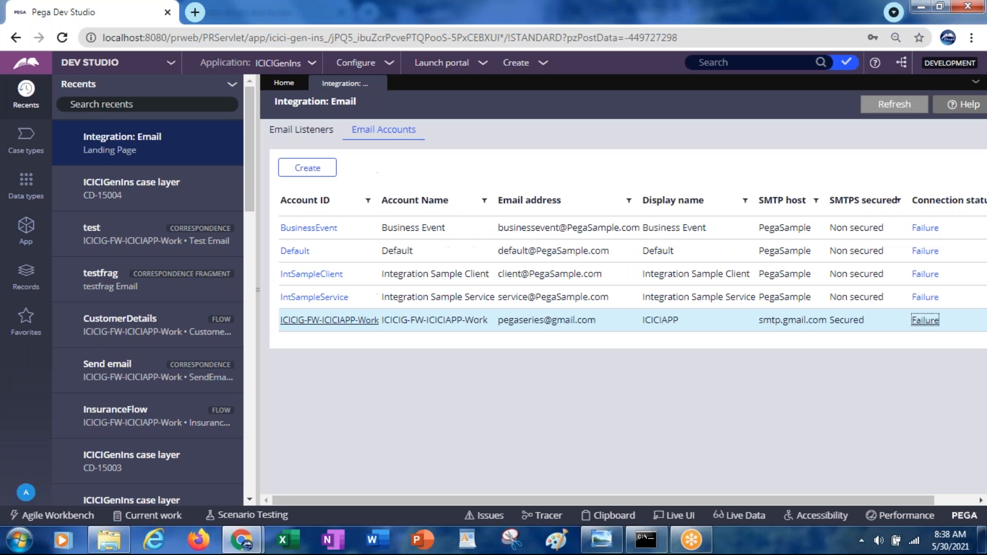
# Step: Reopen the ICICIG-FW-ICICIAPP-Work account settings and compare them with the EmailAccountICICI reference image
pyautogui.click(344, 320)
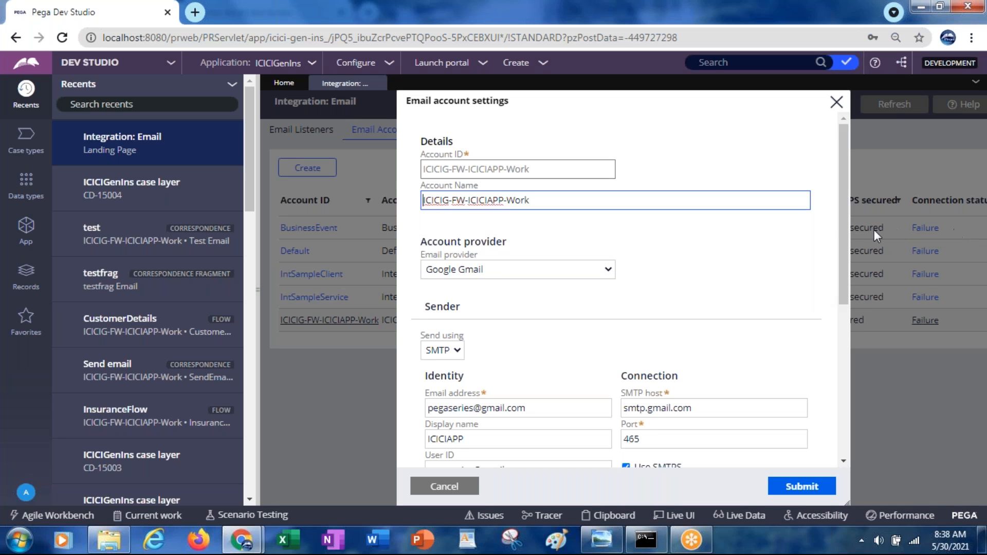
pyautogui.moveTo(839, 231); pyautogui.dragTo(841, 297)
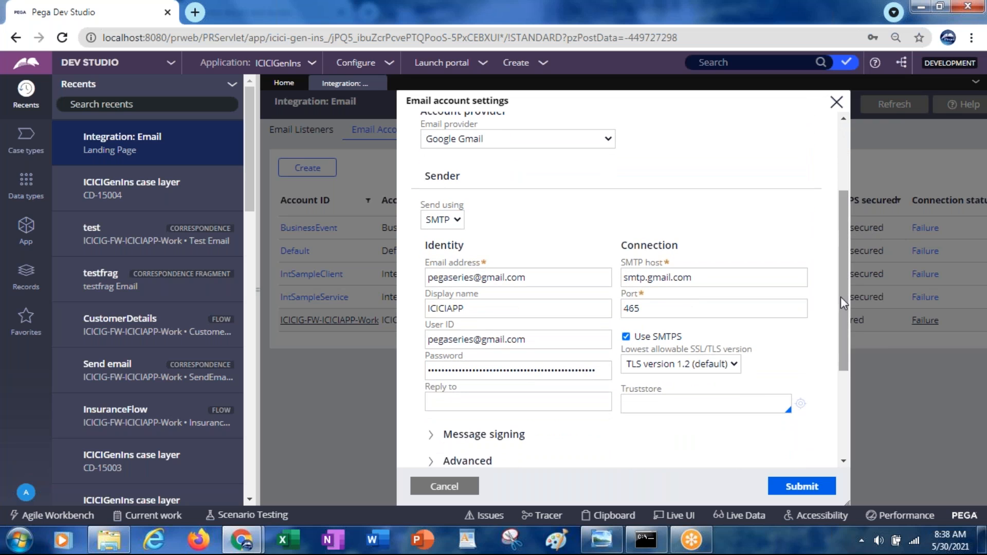
pyautogui.click(610, 545)
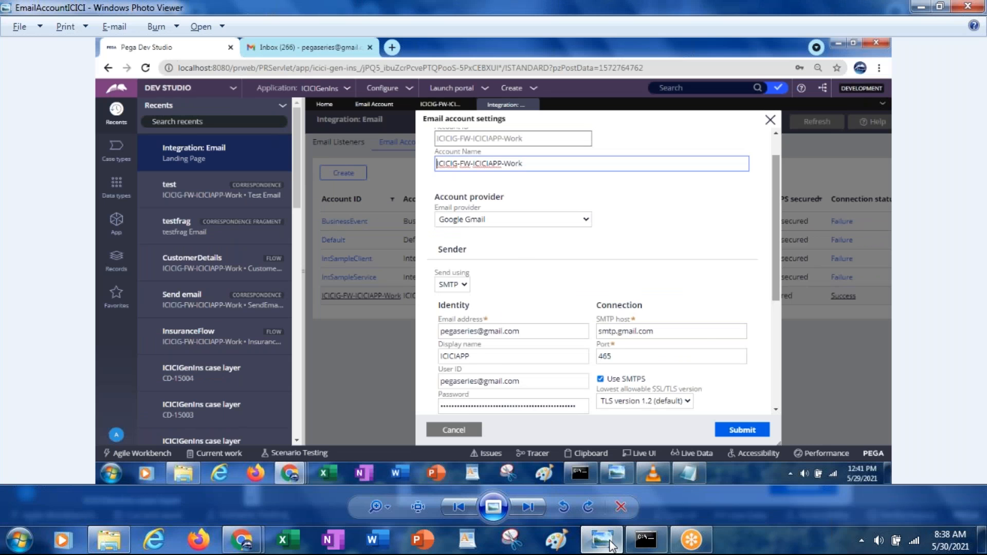
pyautogui.click(611, 545)
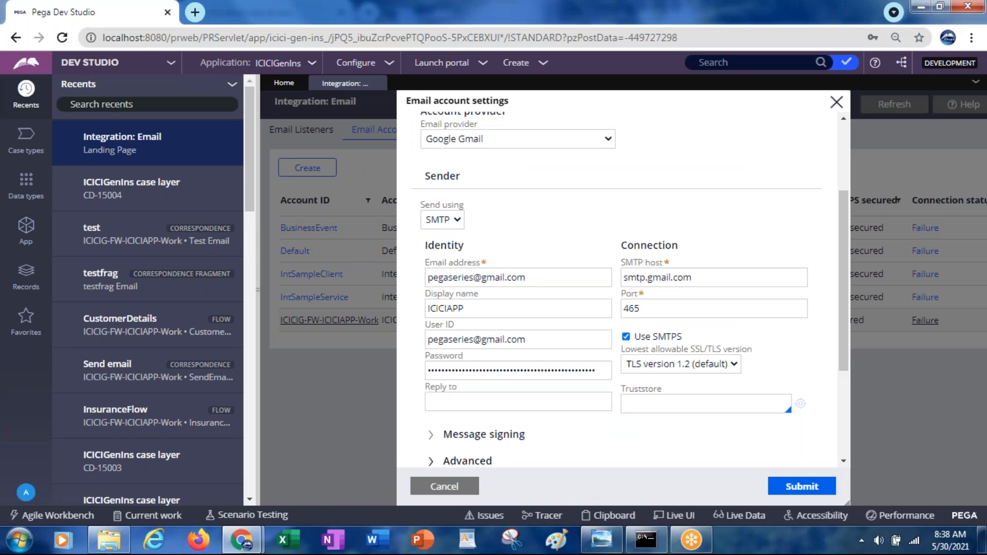
pyautogui.press('super+r')
pyautogui.write('No')
pyautogui.press('BackSpace')
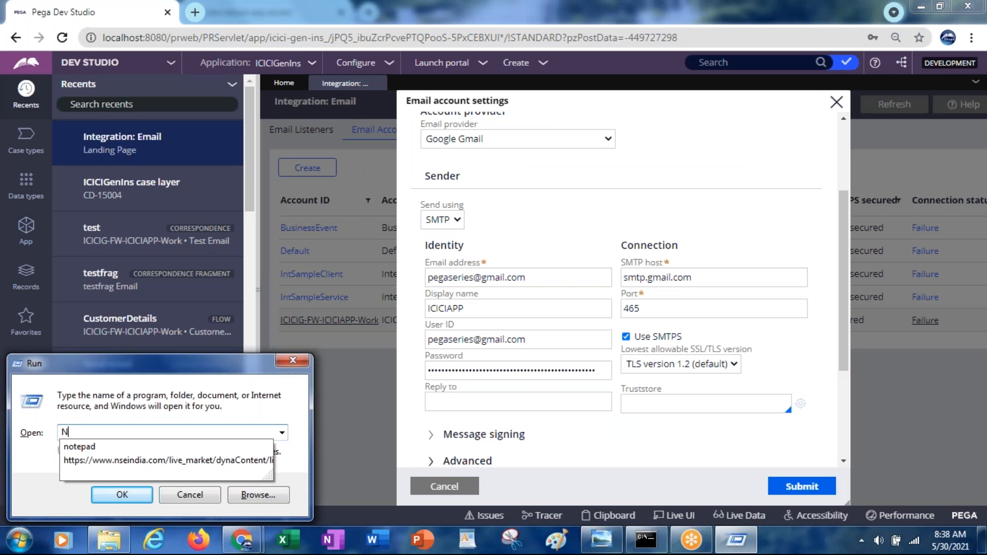
pyautogui.press('BackSpace')
pyautogui.press('Escape')
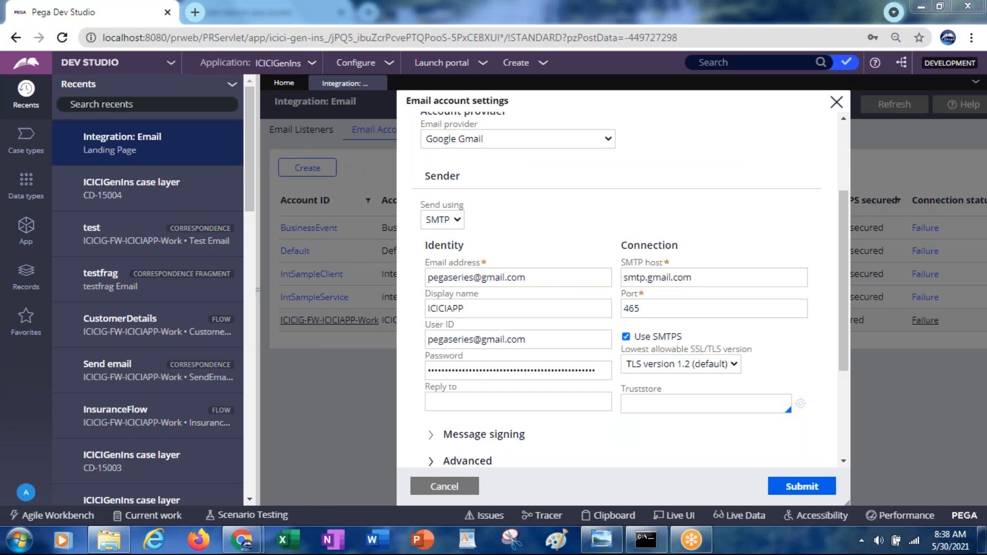
# Step: Re-enter the Gmail account's password in the sender identity of the ICICIG-FW-ICICIAPP-Work account
pyautogui.click(472, 370)
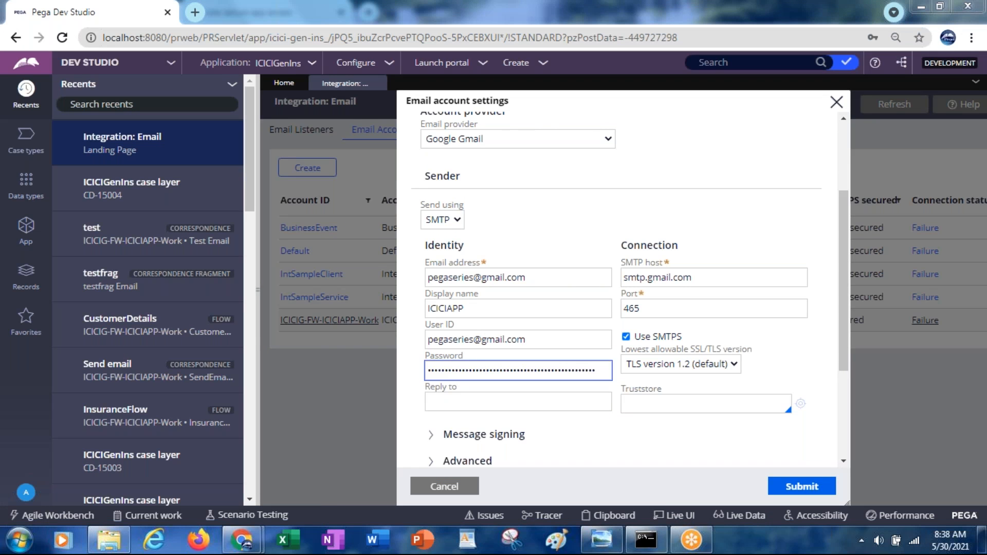
pyautogui.doubleClick(474, 370)
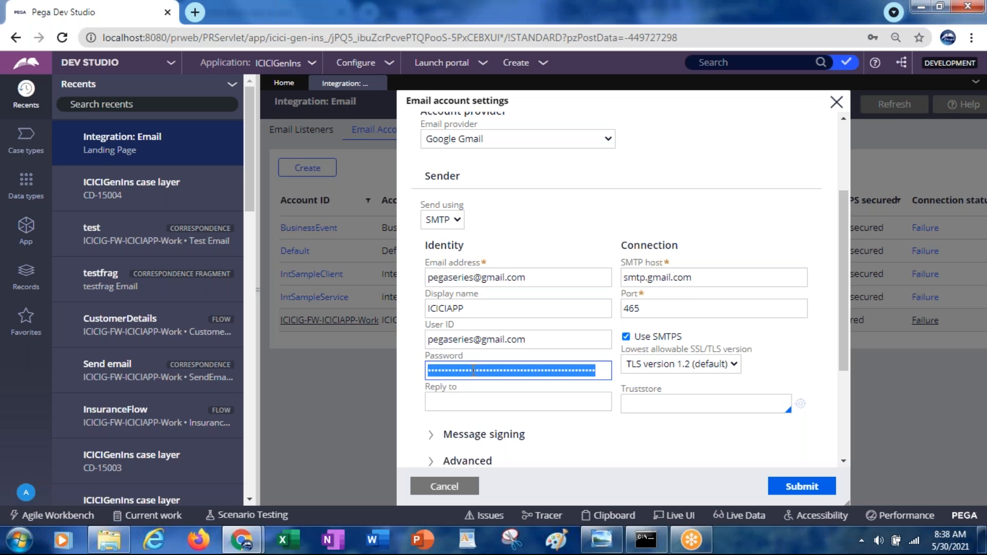
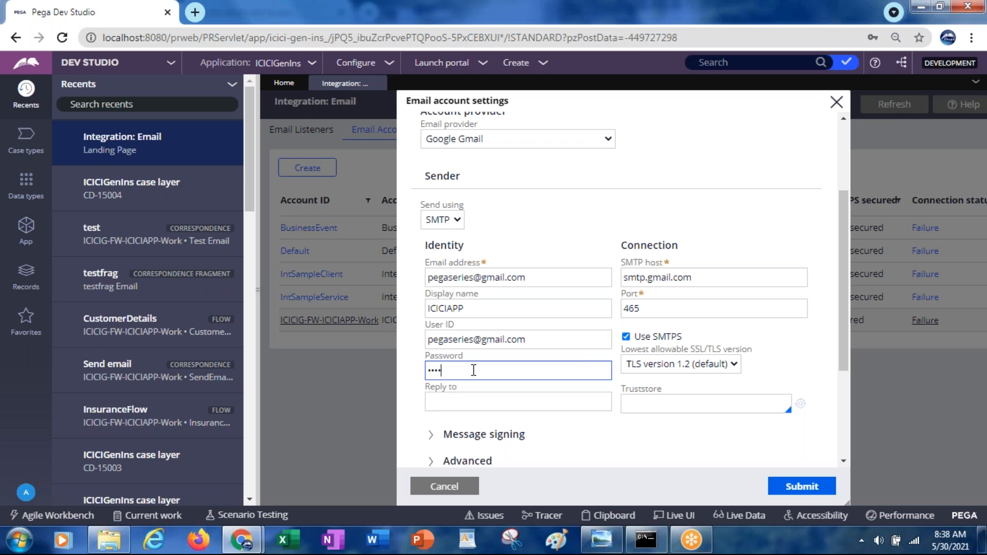
# Step: Submit the corrected account settings and review the connectivity test results for ICICIG-FW-ICICIAPP-Work again
pyautogui.click(801, 486)
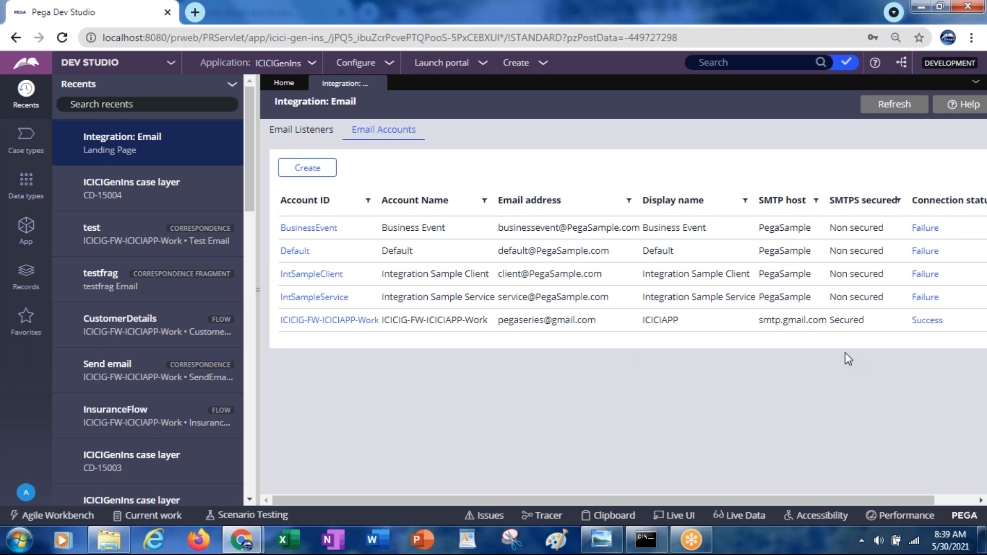
pyautogui.click(928, 321)
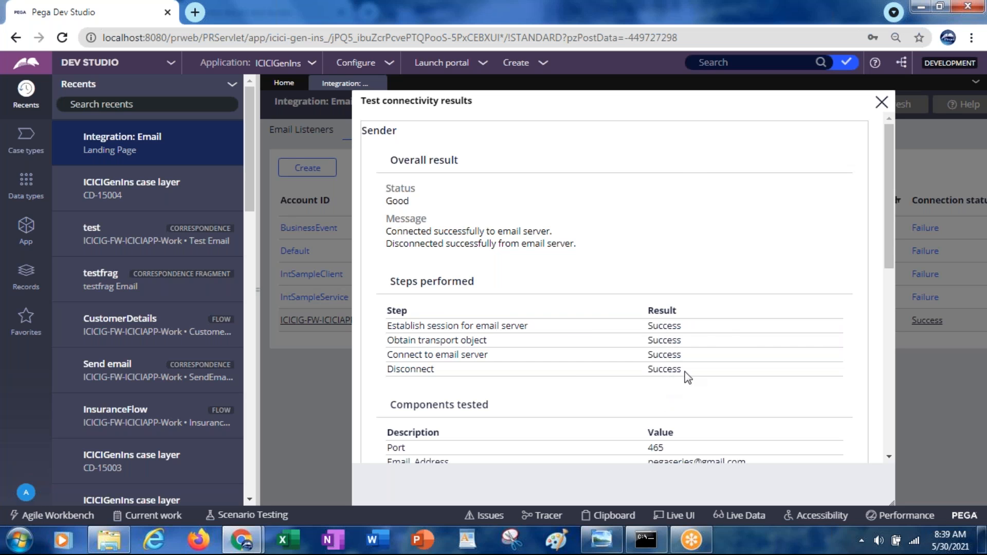
pyautogui.click(882, 103)
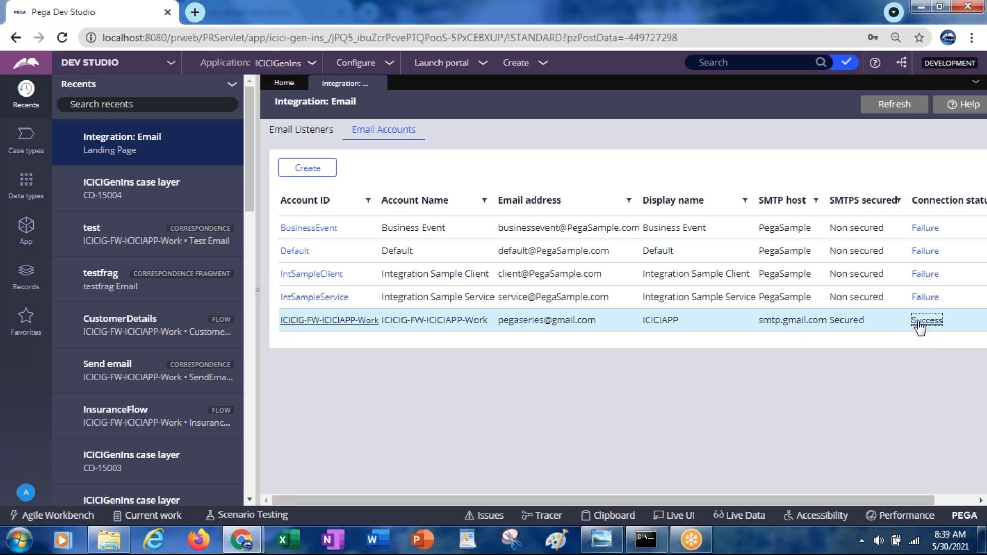
# Step: Open the CustomerDetailsFlow flow from the Process rules of the ICICIG-FW-ICICIAPP-Work class
pyautogui.click(26, 238)
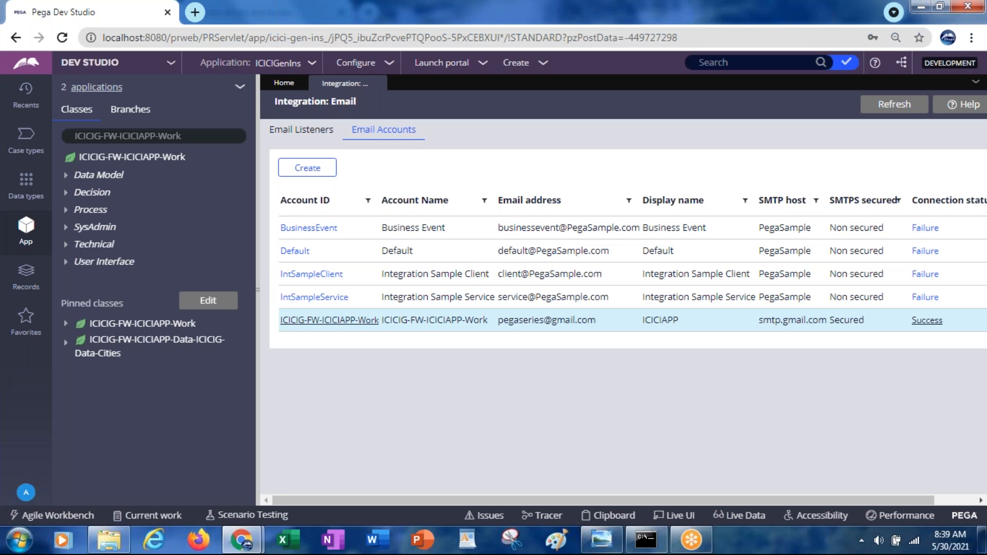
pyautogui.click(68, 211)
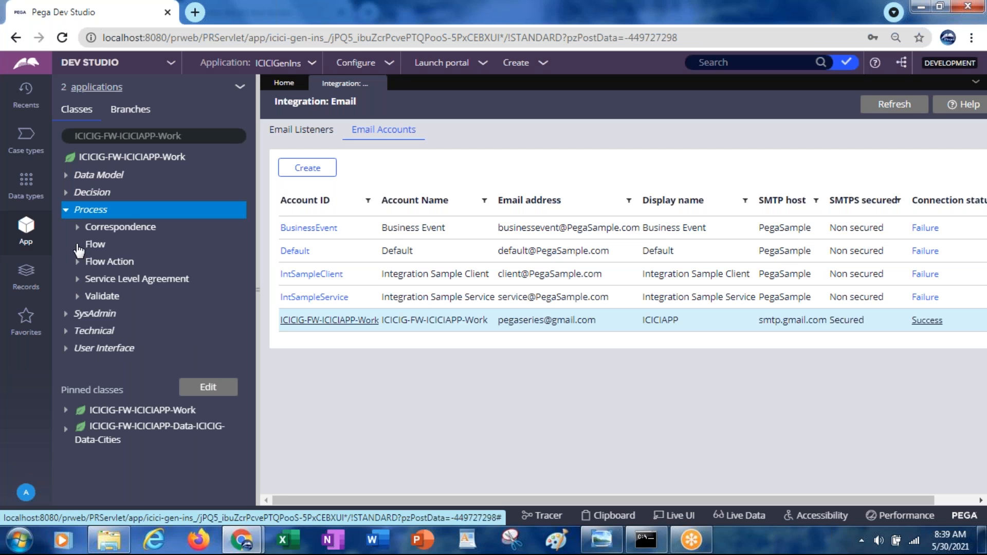
pyautogui.click(77, 245)
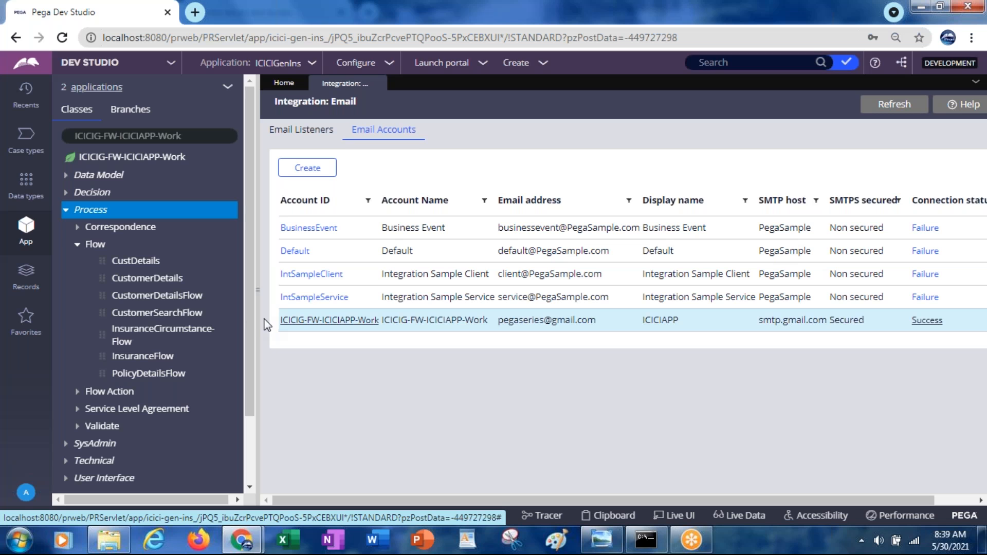
pyautogui.click(161, 296)
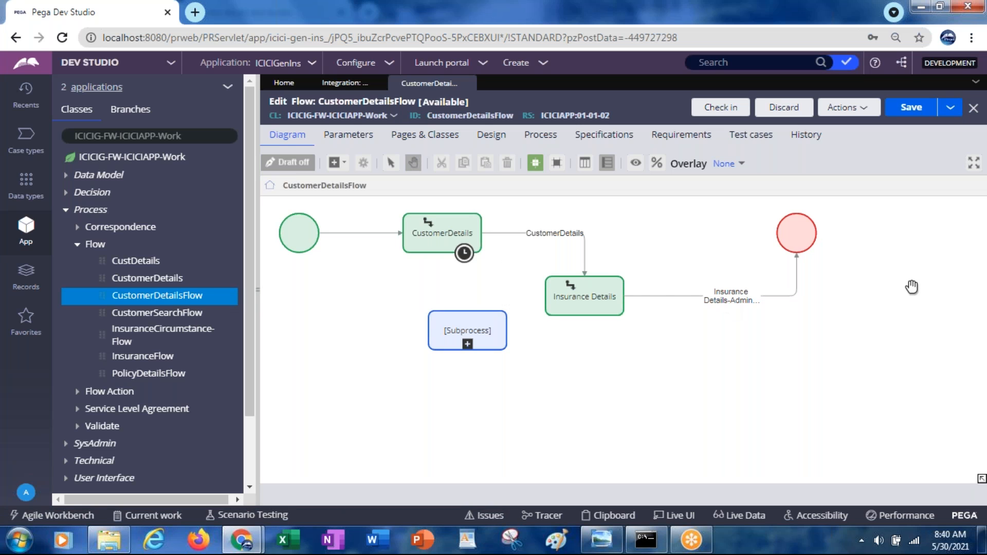
pyautogui.click(602, 282)
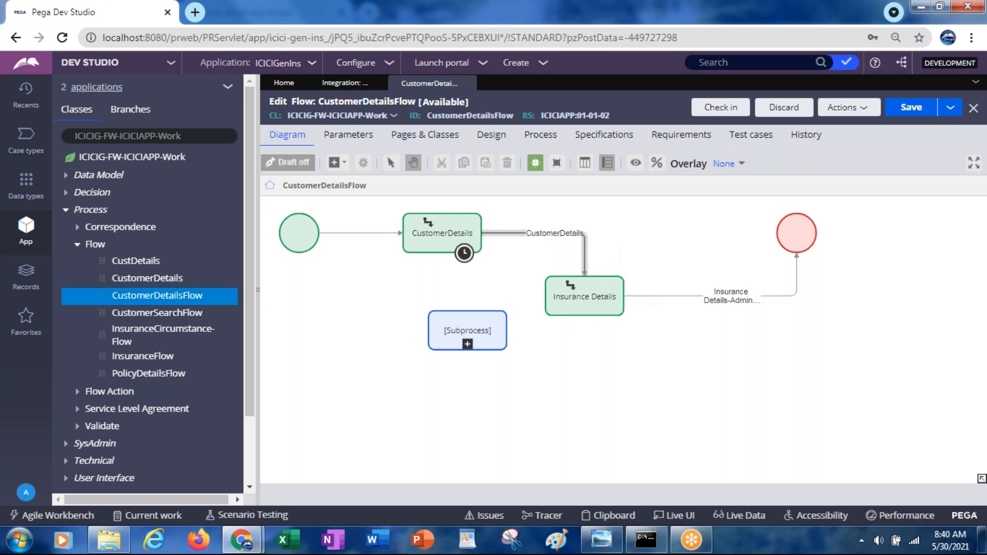
# Step: Add a Send email automation shape to the CustomerDetailsFlow diagram, below the end shape
pyautogui.click(346, 163)
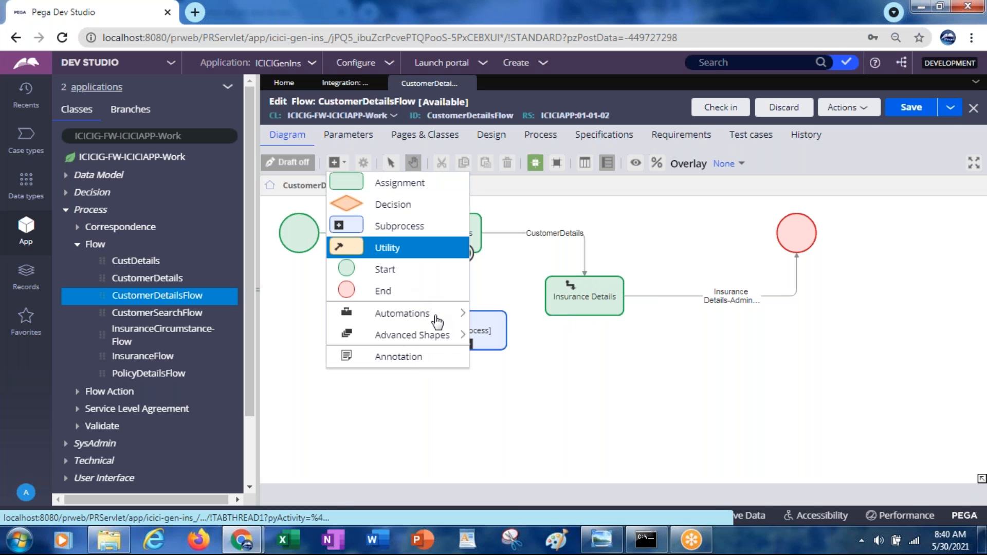
pyautogui.moveTo(426, 337)
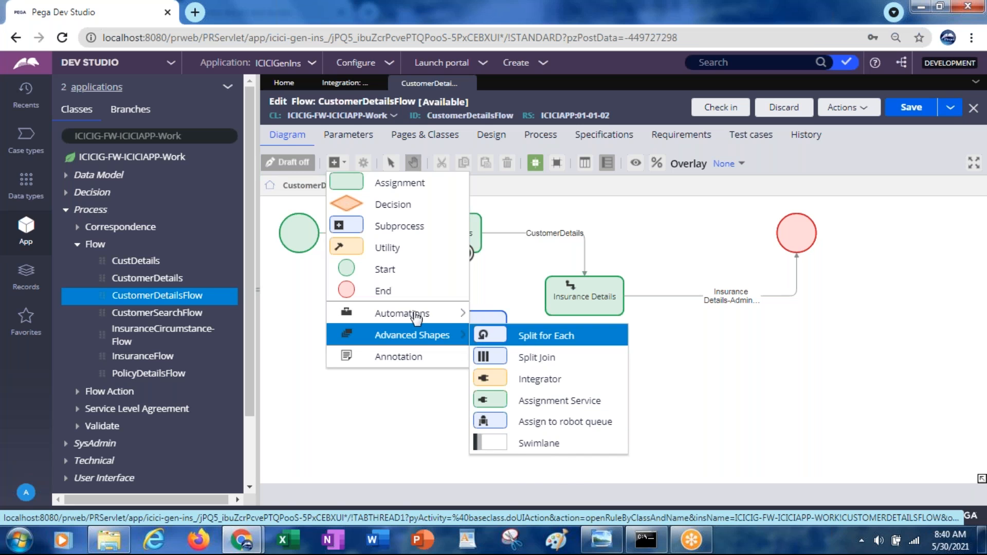
pyautogui.moveTo(409, 315)
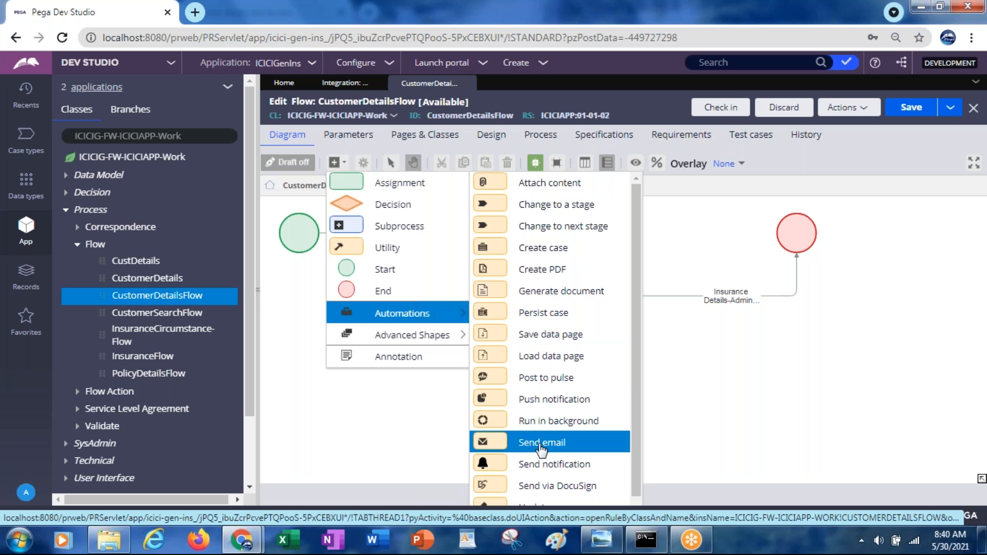
pyautogui.moveTo(541, 448); pyautogui.dragTo(755, 365)
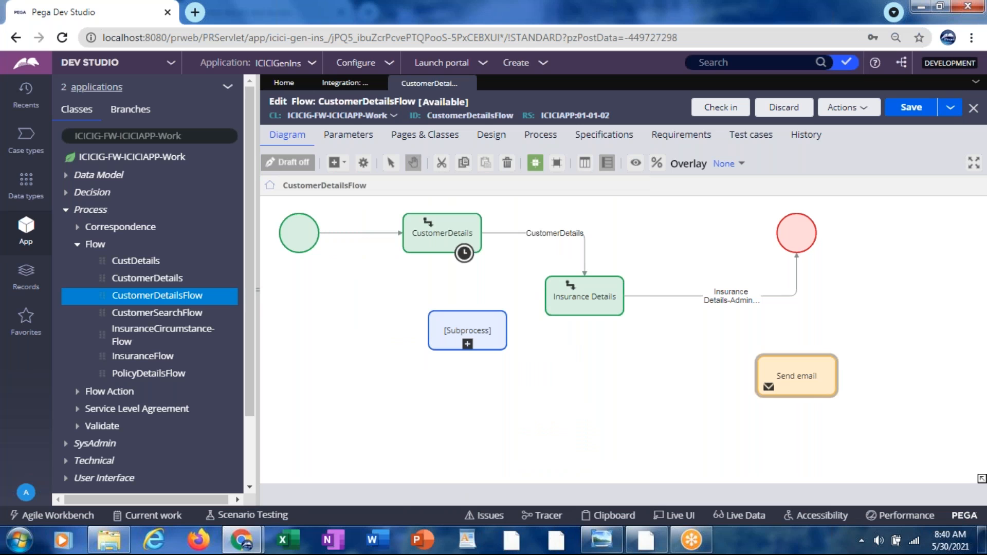
# Step: Open the Send email shape's properties, examine its recipient, subject and message settings, and close them
pyautogui.click(807, 388)
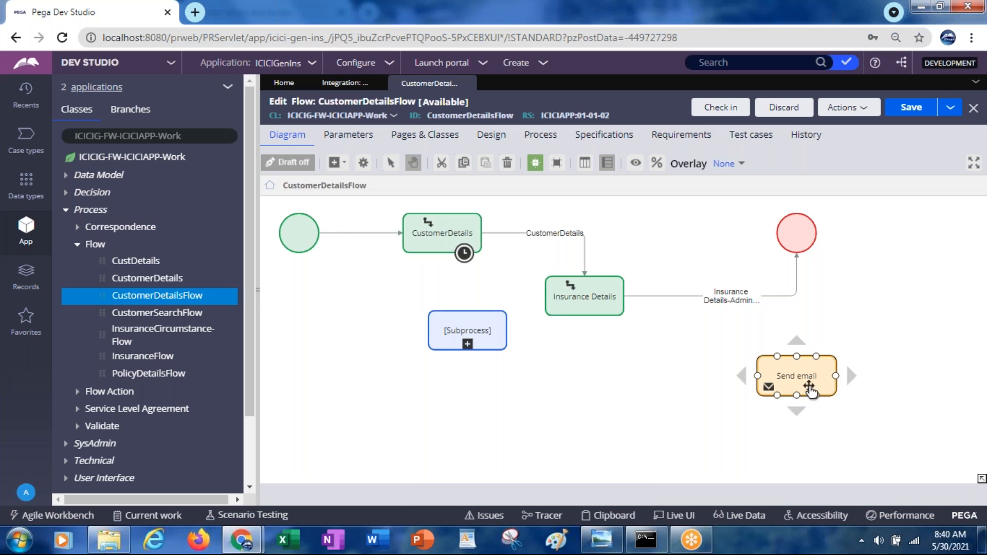
pyautogui.doubleClick(803, 386)
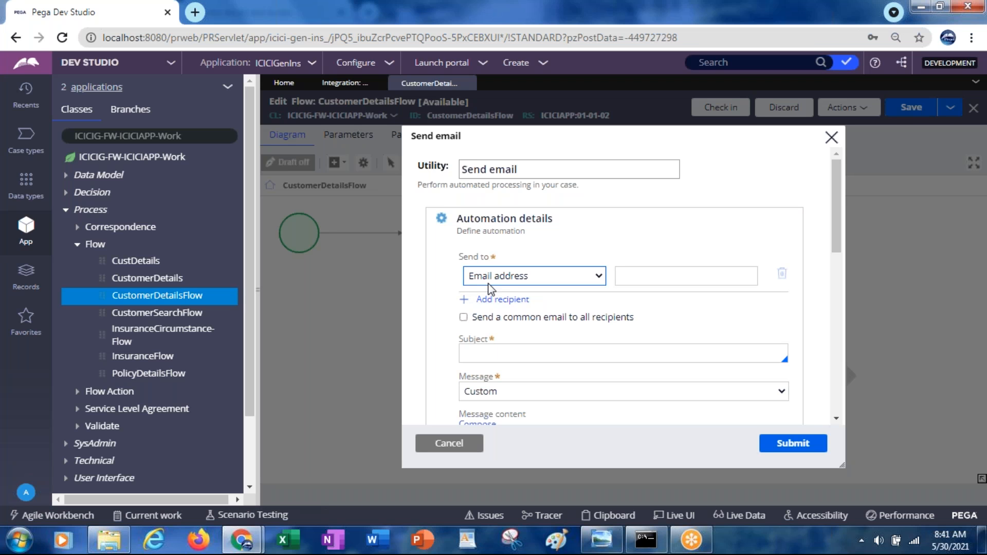
pyautogui.click(683, 279)
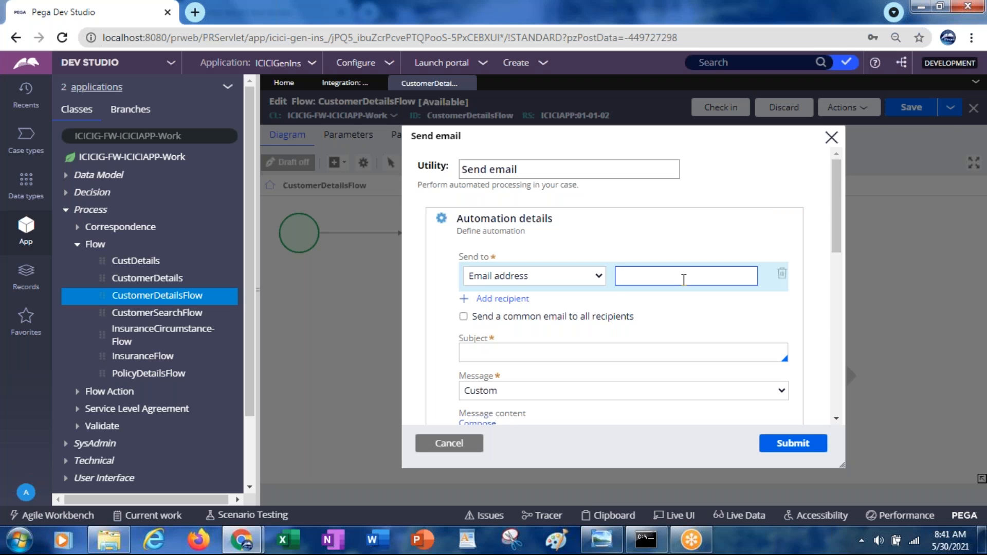
pyautogui.click(830, 143)
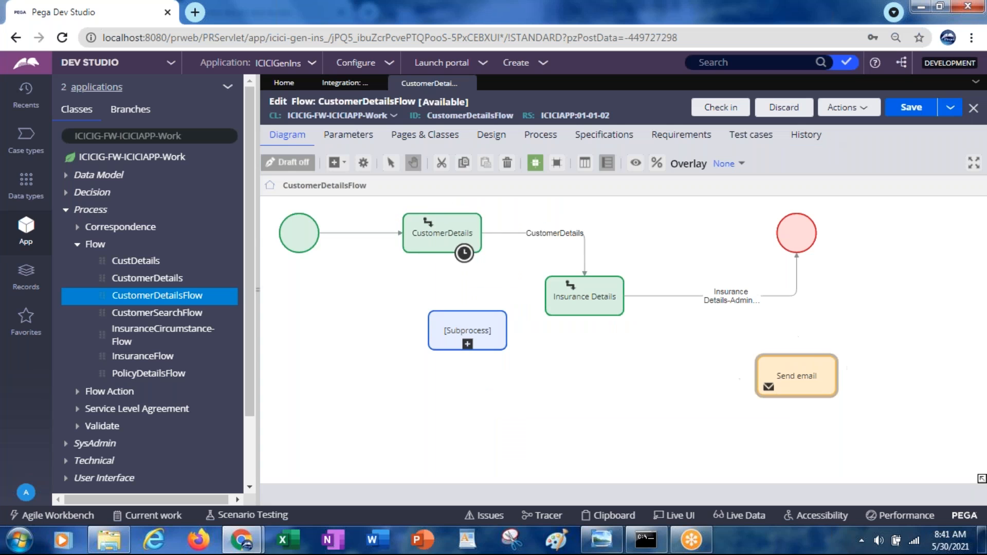
# Step: Expand CustomerDetails among the data model properties of ICICIG-FW-ICICIAPP-Work and open that property's rule
pyautogui.click(299, 233)
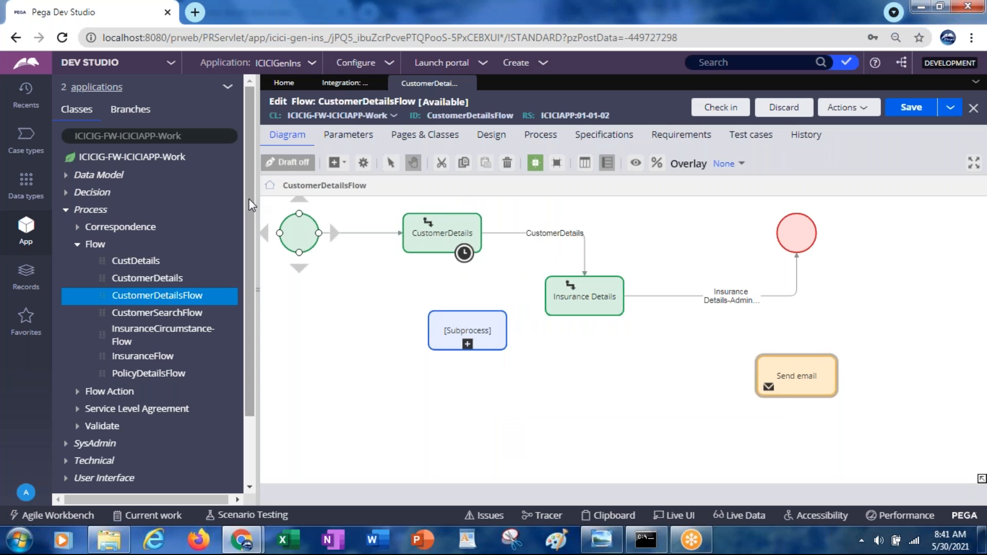
pyautogui.moveTo(248, 202); pyautogui.dragTo(247, 208)
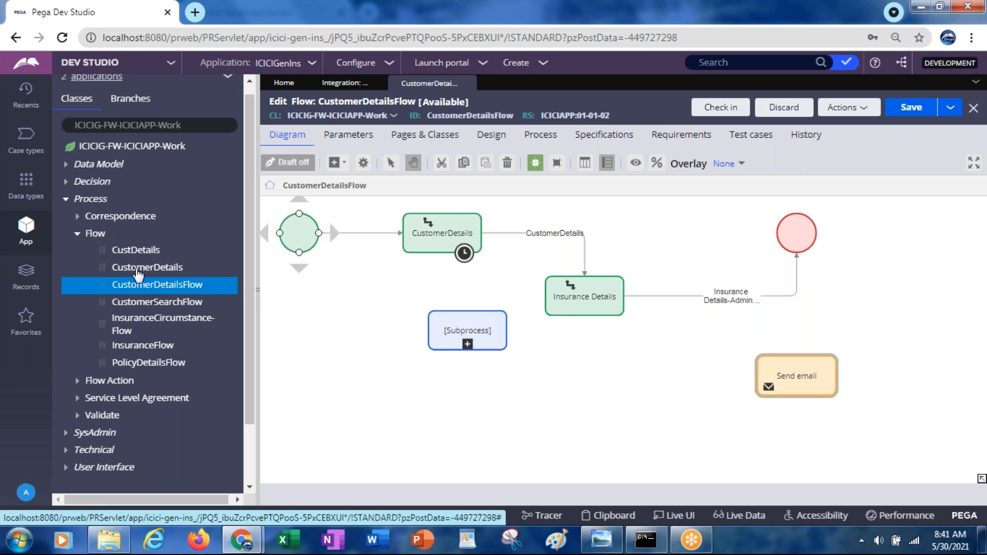
pyautogui.click(67, 166)
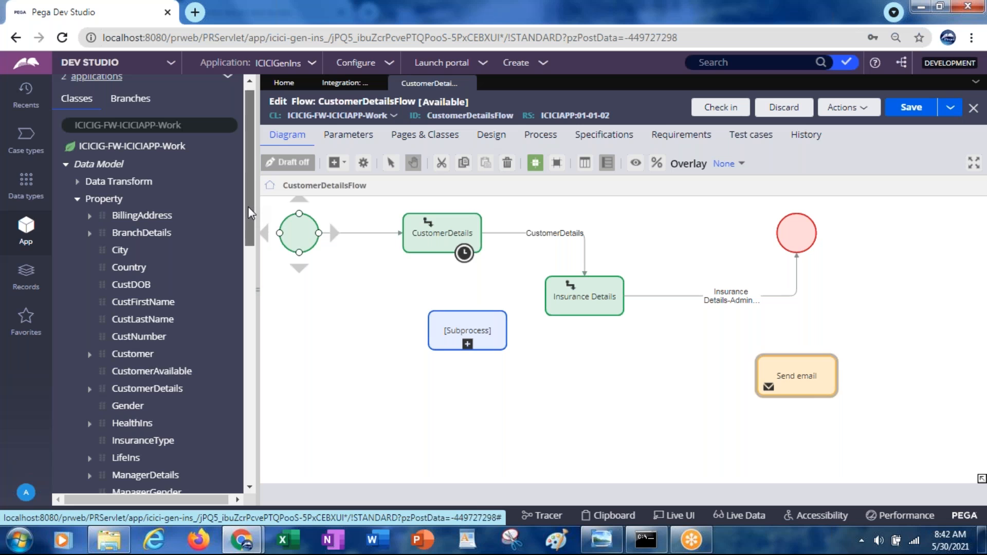
pyautogui.scroll(-1, 131, 316)
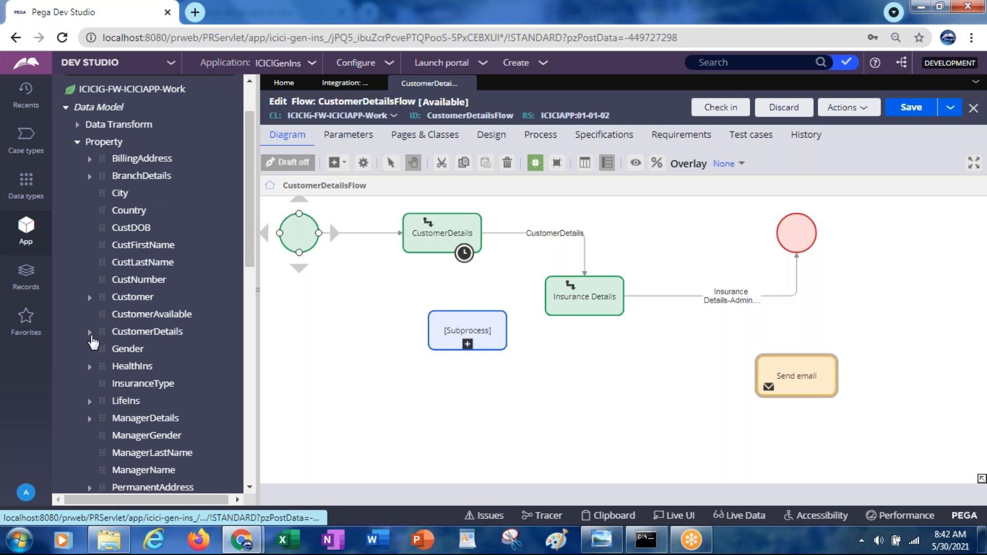
pyautogui.click(90, 332)
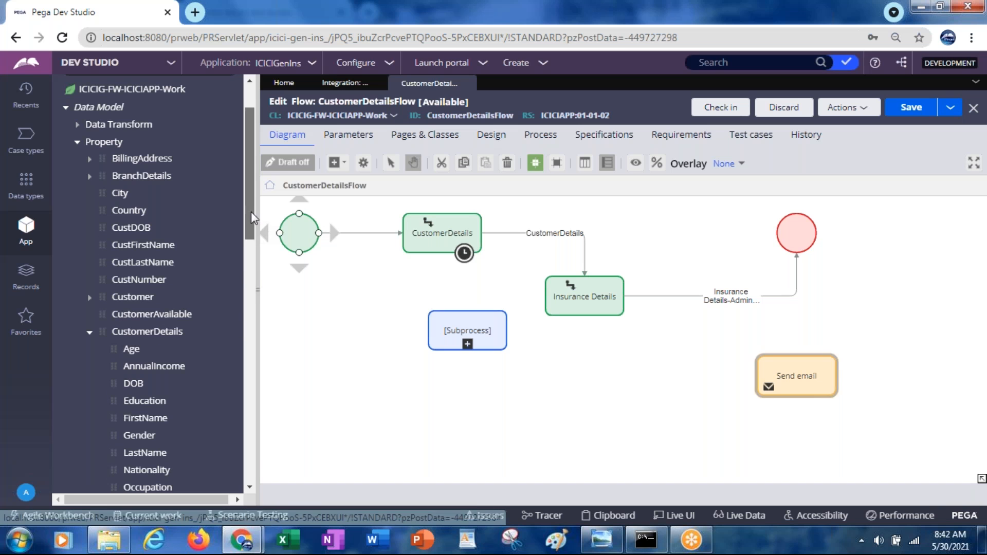
pyautogui.moveTo(252, 218); pyautogui.dragTo(253, 256)
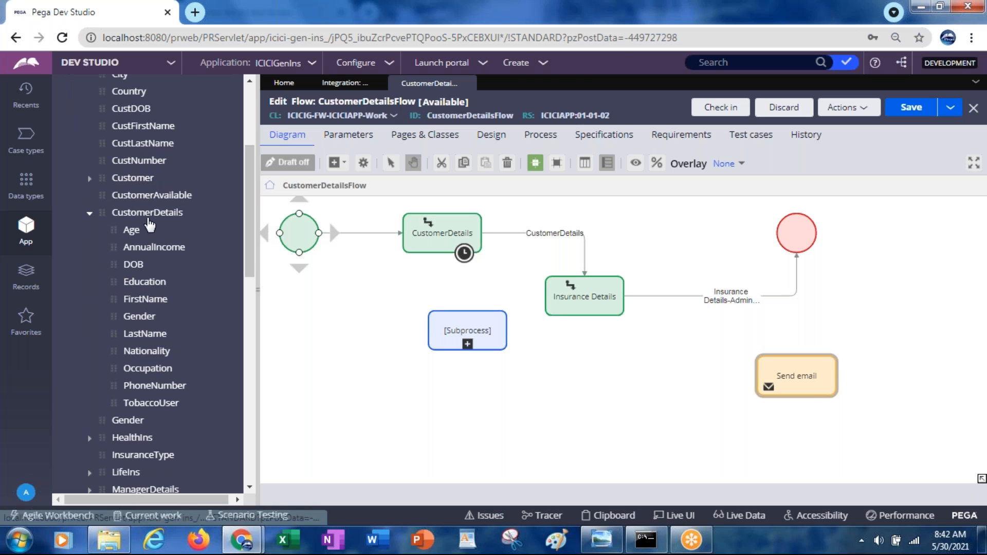
pyautogui.click(149, 214)
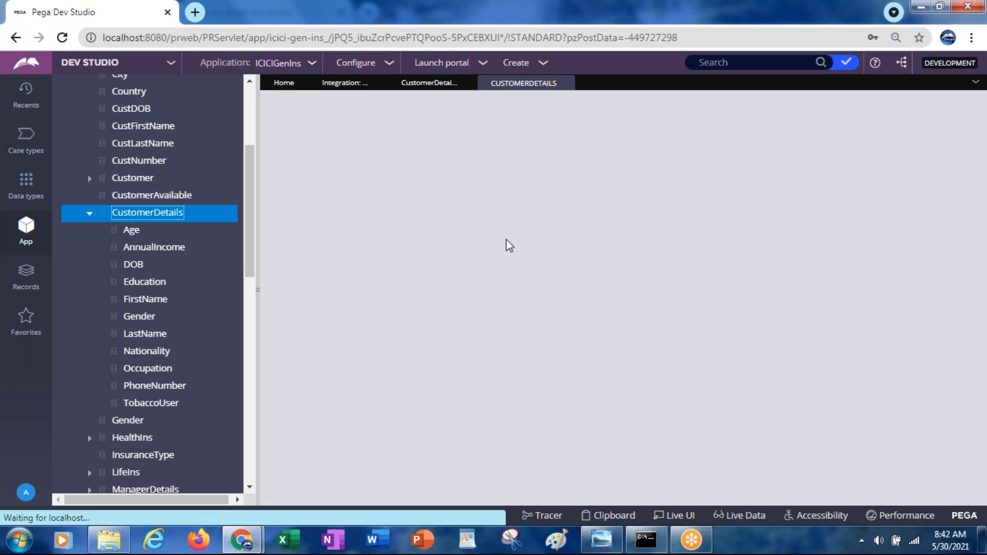
# Step: Copy the CustomerDetails page definition, load class ICICIG-Data-Person in the class explorer and expand its data model properties
pyautogui.doubleClick(356, 234)
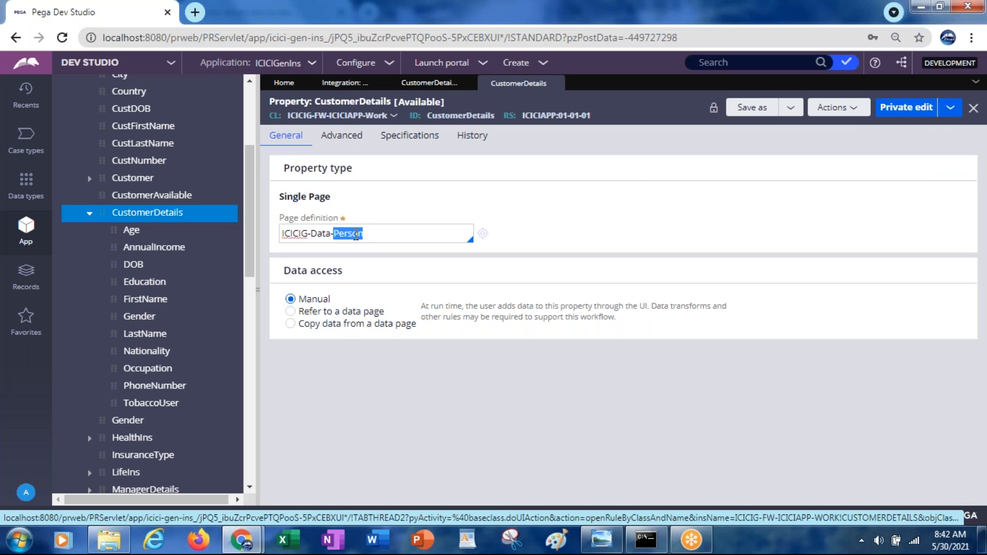
pyautogui.tripleClick(355, 234)
pyautogui.hotkey('ctrl', 'c')
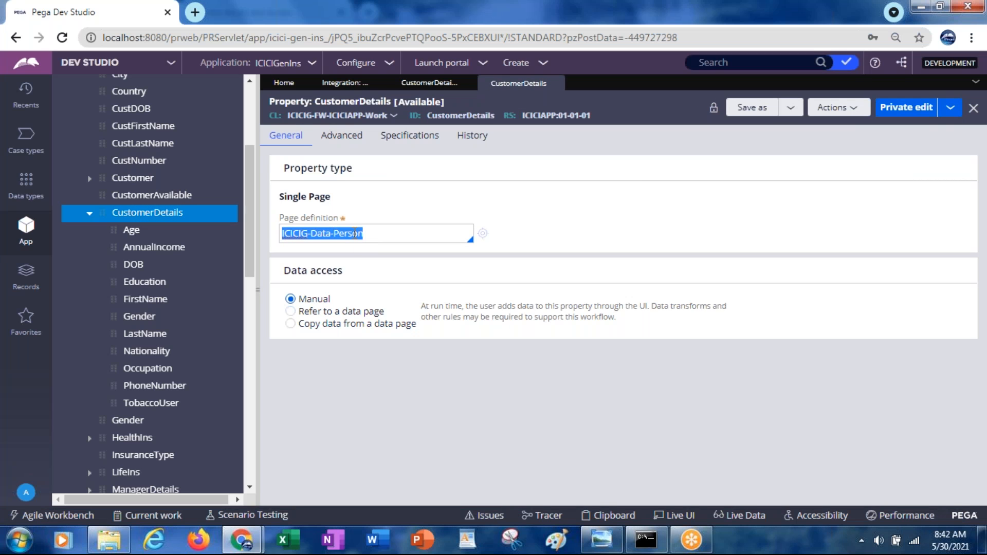
pyautogui.moveTo(247, 250); pyautogui.dragTo(248, 193)
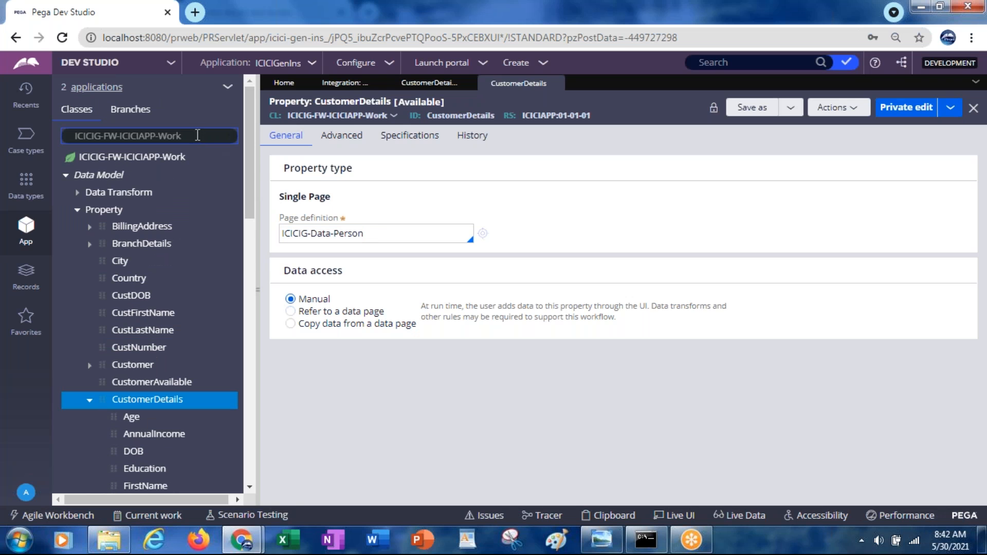
pyautogui.click(198, 135)
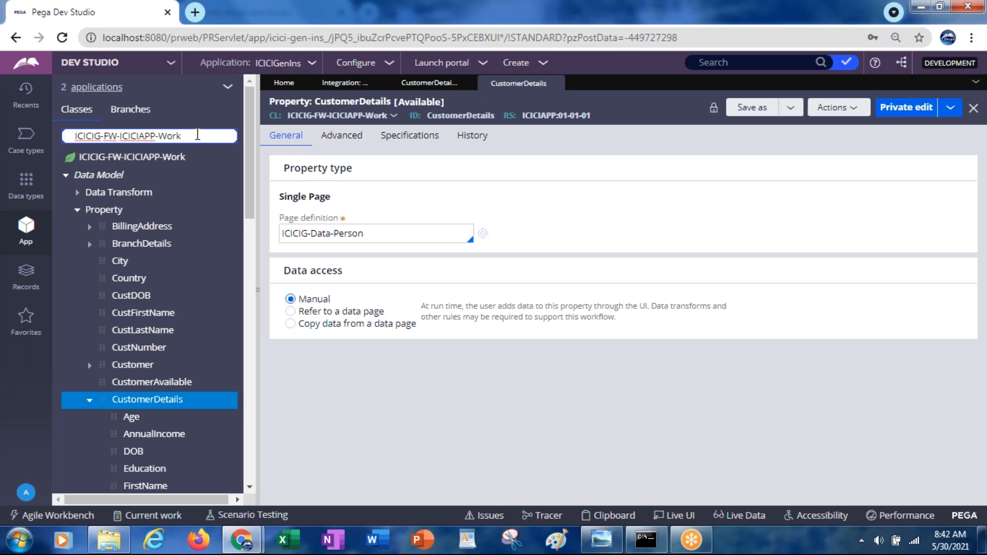
pyautogui.hotkey('ctrl', 'a')
pyautogui.hotkey('ctrl', 'v')
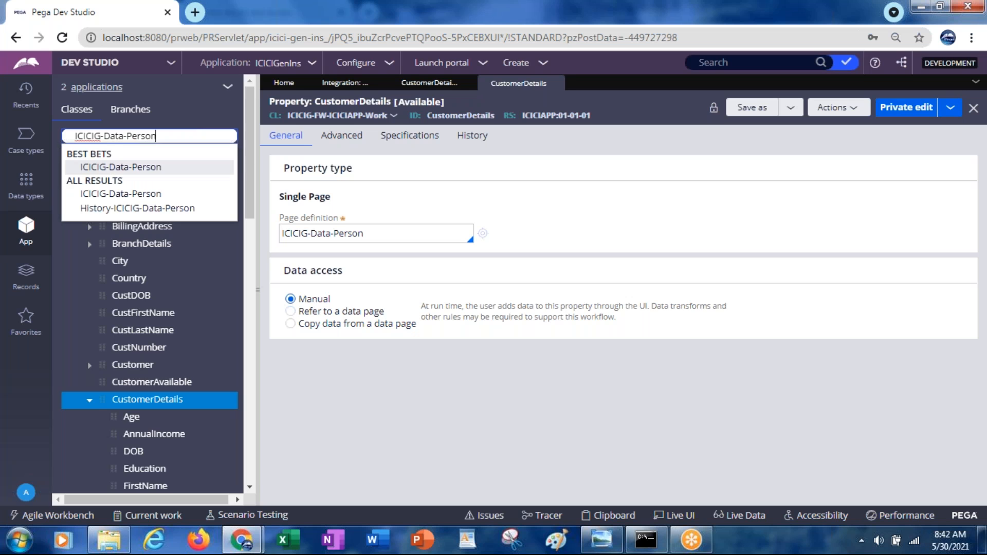
pyautogui.click(120, 167)
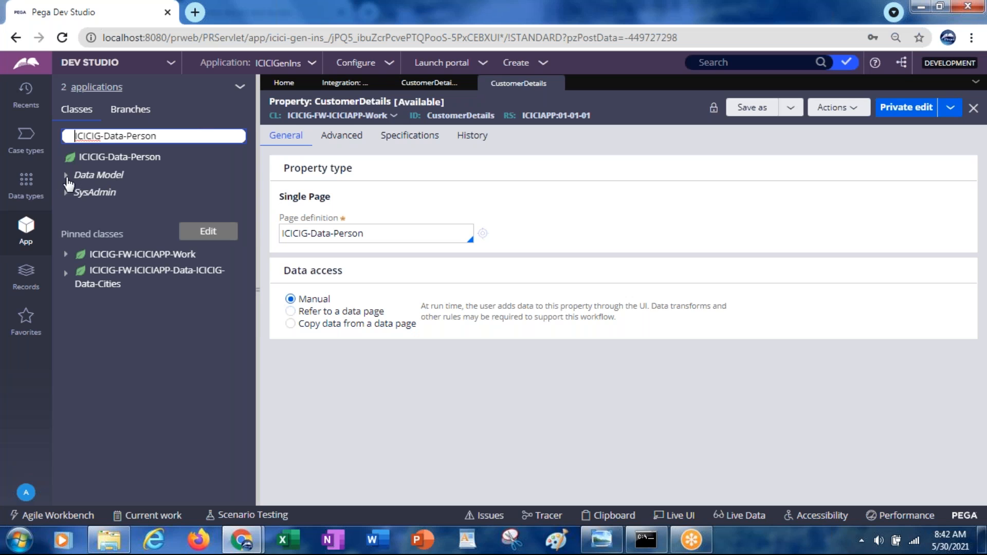
pyautogui.click(69, 179)
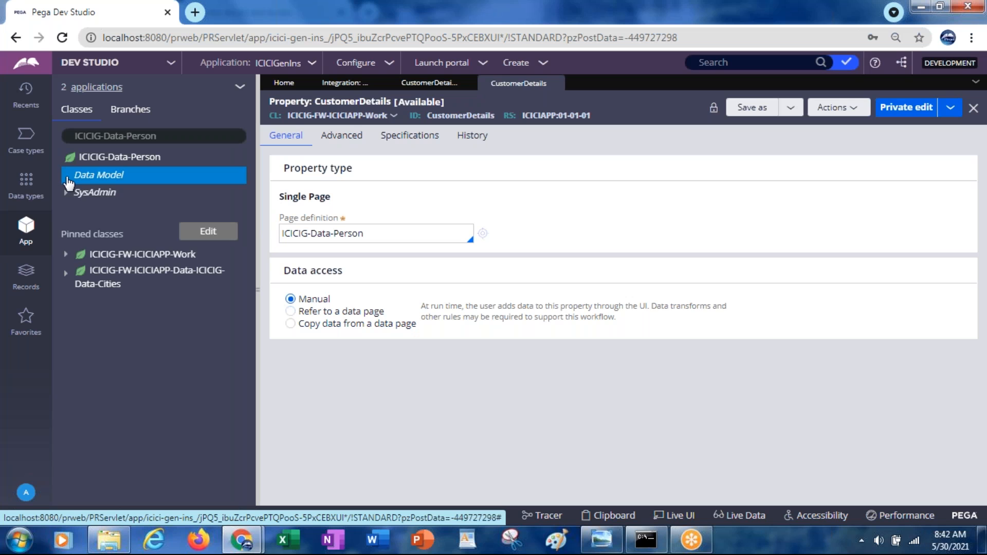
pyautogui.click(68, 177)
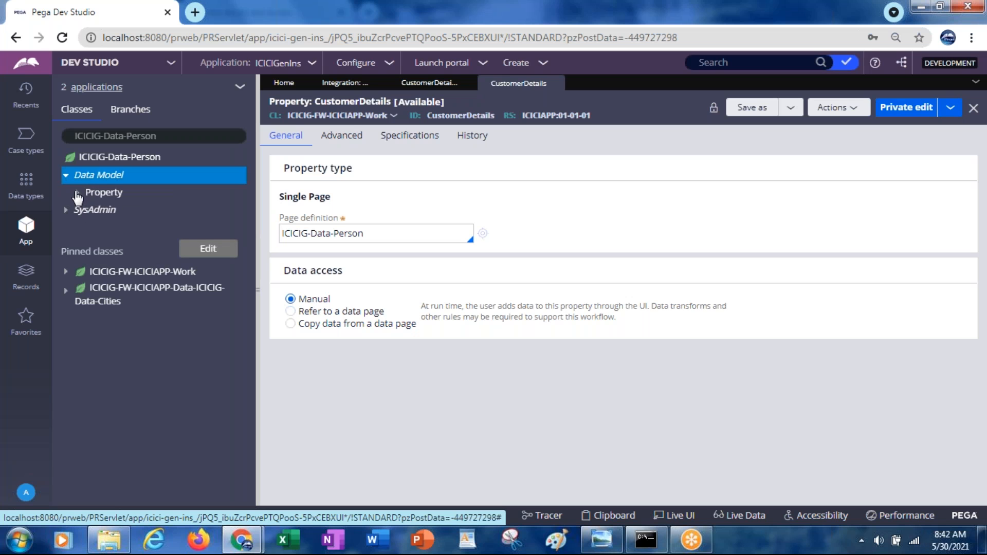
pyautogui.click(78, 197)
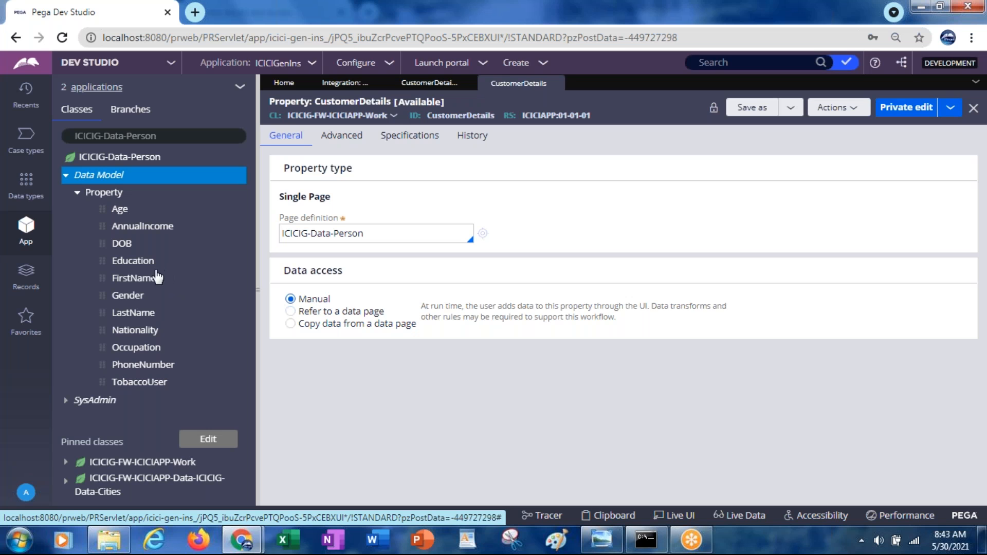
# Step: Open the Education property of ICICIG-Data-Person and check its history details
pyautogui.click(131, 263)
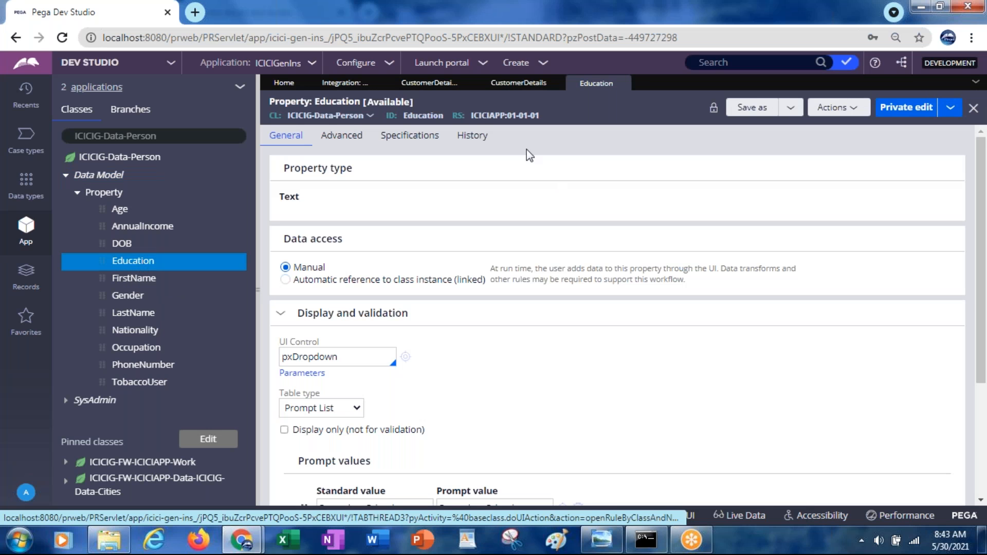
pyautogui.click(473, 137)
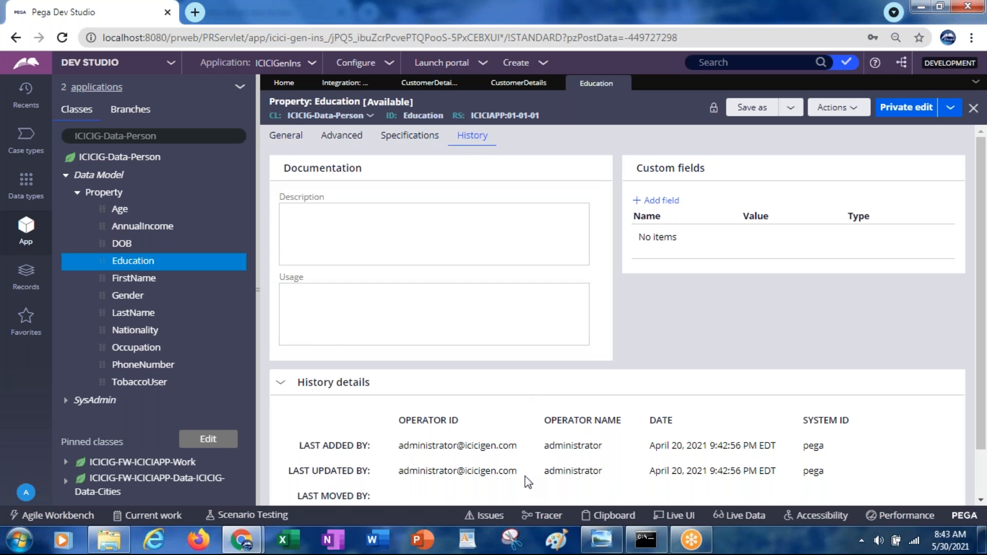
pyautogui.click(284, 137)
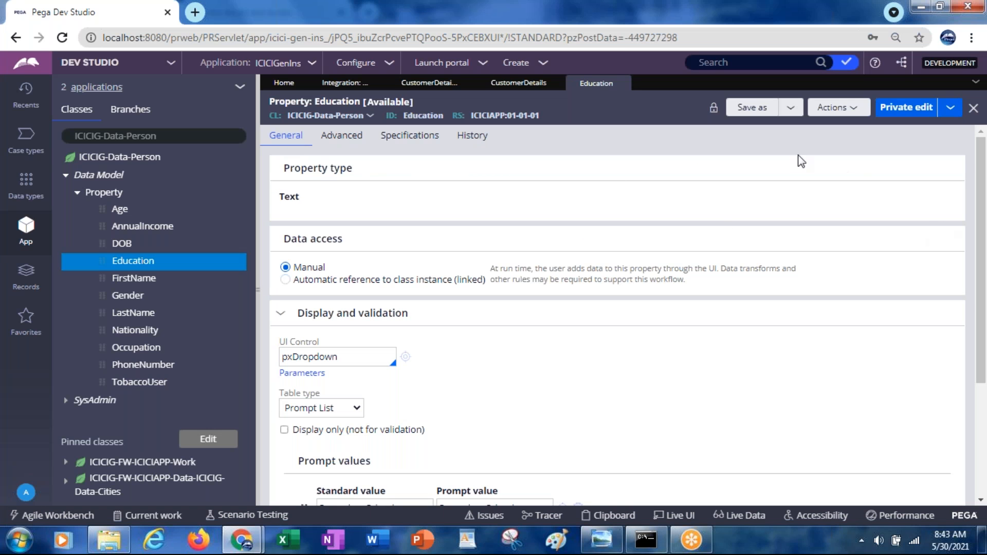
# Step: Start a new property record from the Education rule with the label EmailAddress, applied to ICICIG-Data-Person
pyautogui.click(854, 117)
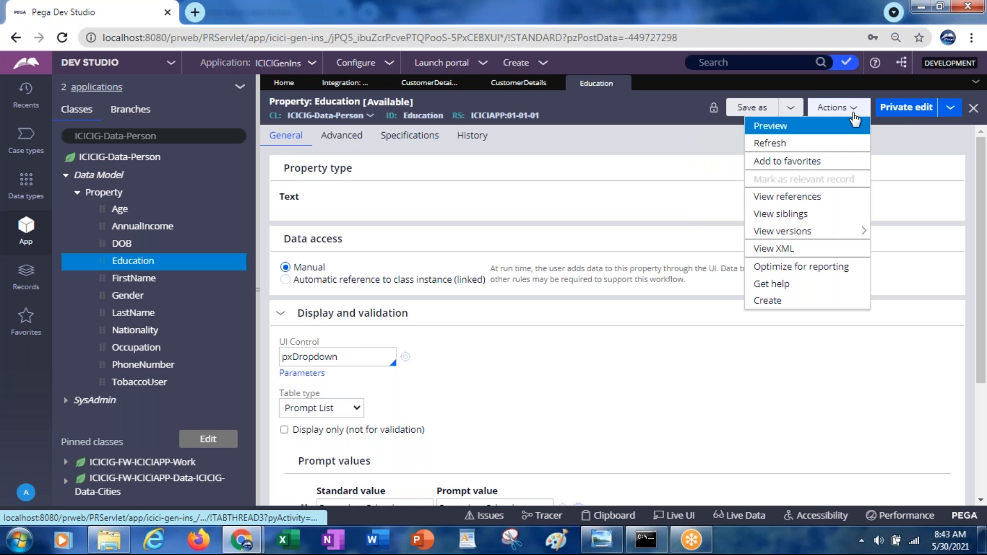
pyautogui.click(766, 302)
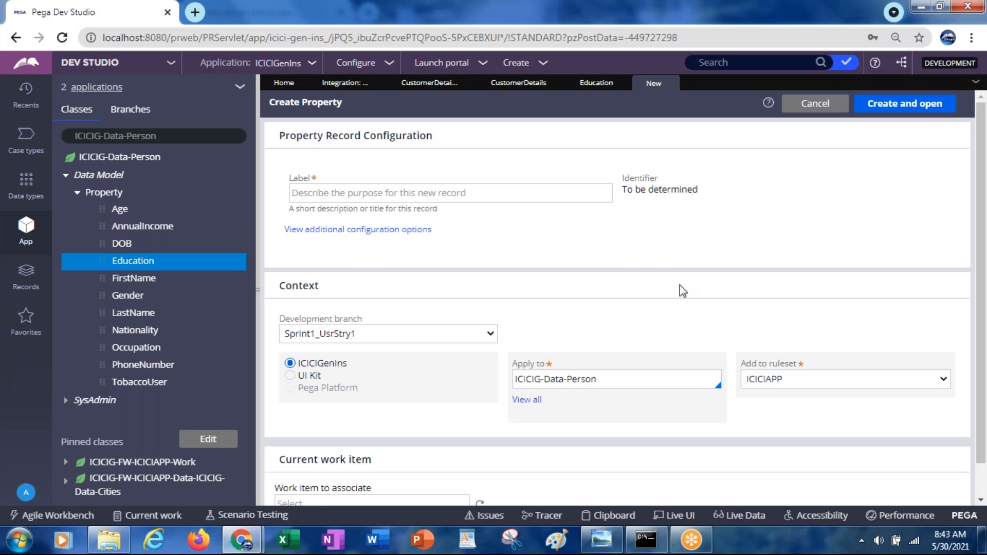
pyautogui.click(482, 193)
pyautogui.write('EmailAddres')
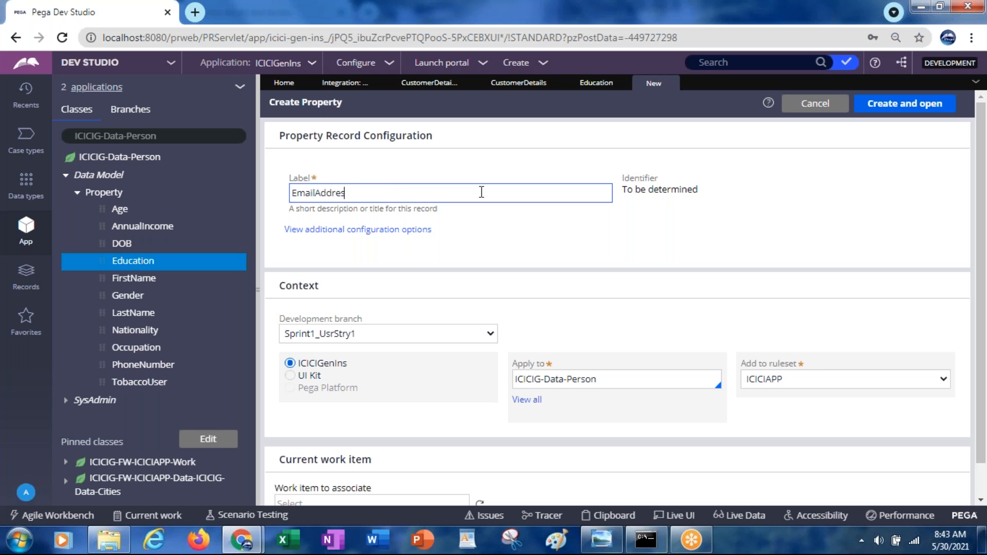
pyautogui.write('s')
pyautogui.press('Tab')
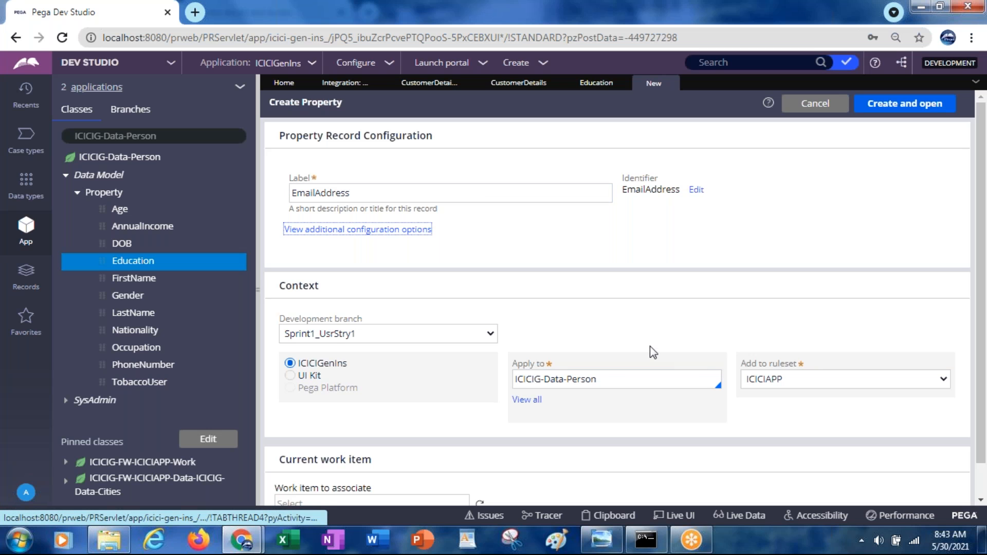
# Step: Set the EmailAddress property's development branch to [No branch], create the record and save it
pyautogui.click(334, 336)
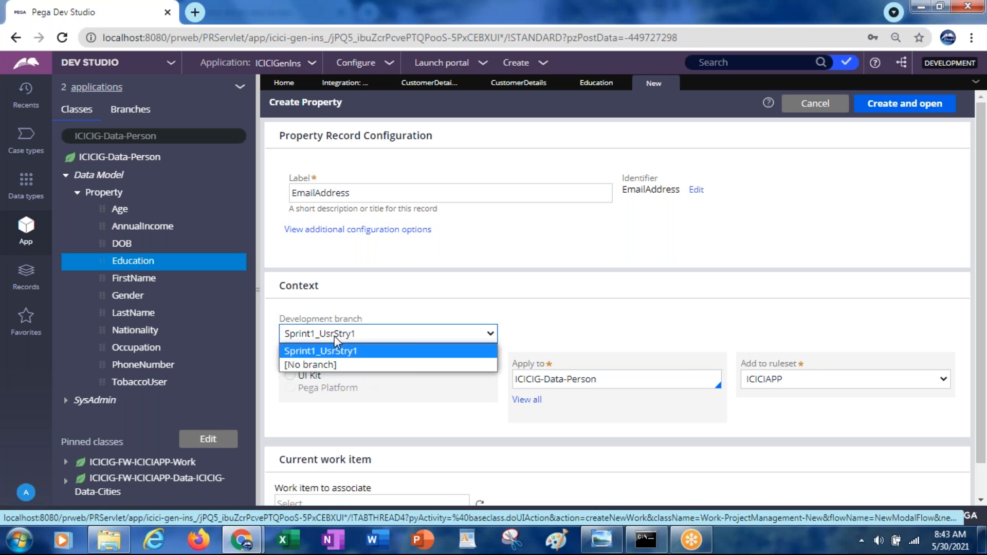
pyautogui.click(315, 365)
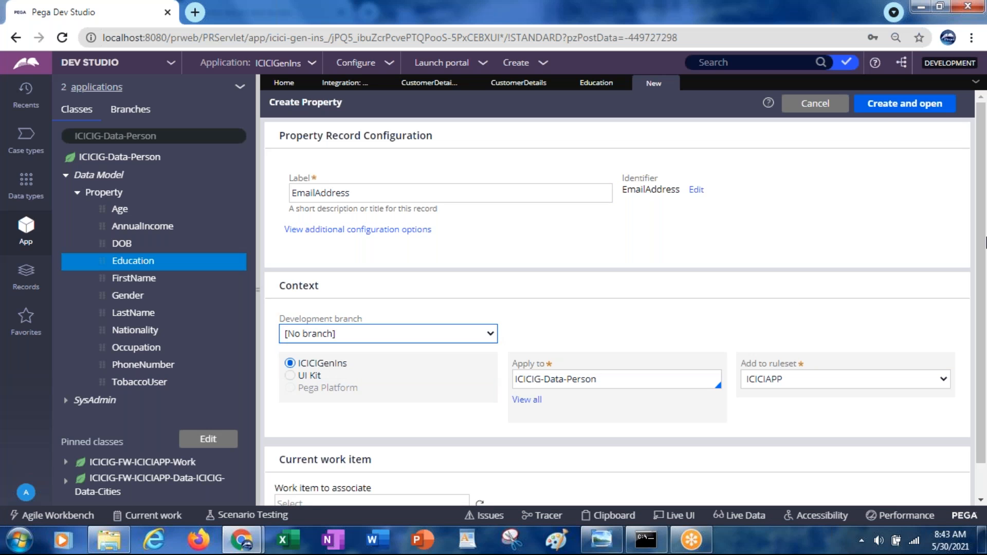
pyautogui.click(888, 108)
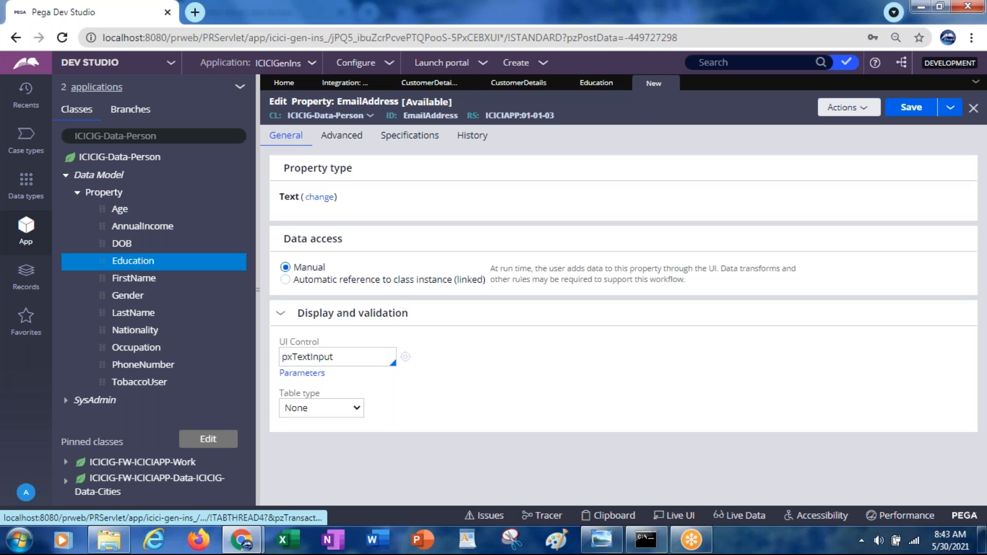
pyautogui.click(919, 113)
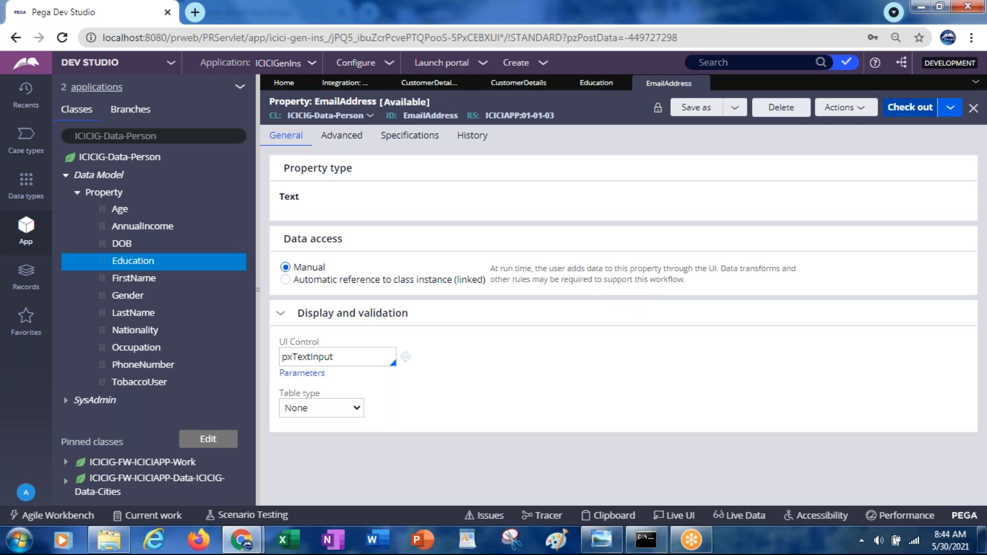
# Step: Delete the EmailAddress property from ruleset version 01-01-03, giving the reason "moving to version 01-01-02"
pyautogui.click(780, 110)
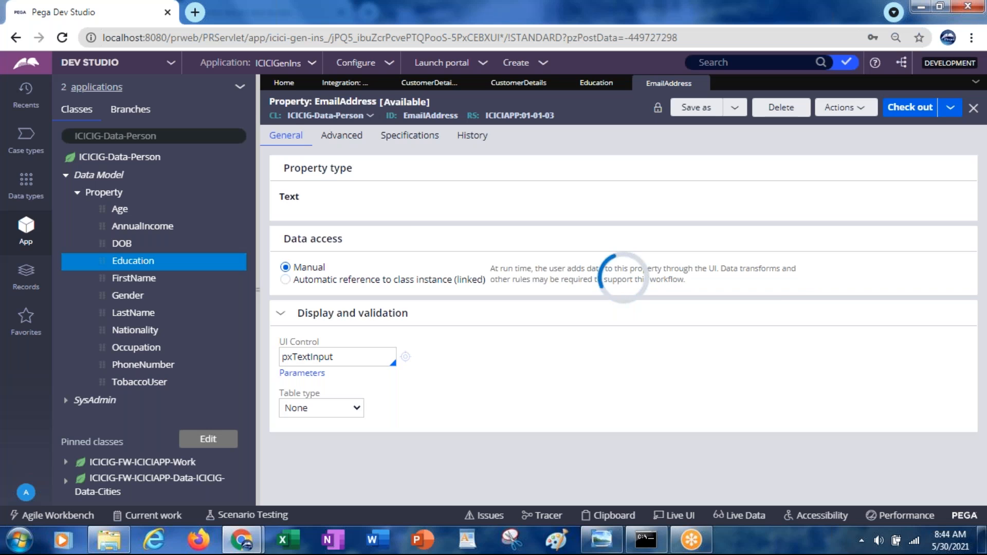
pyautogui.write('moving')
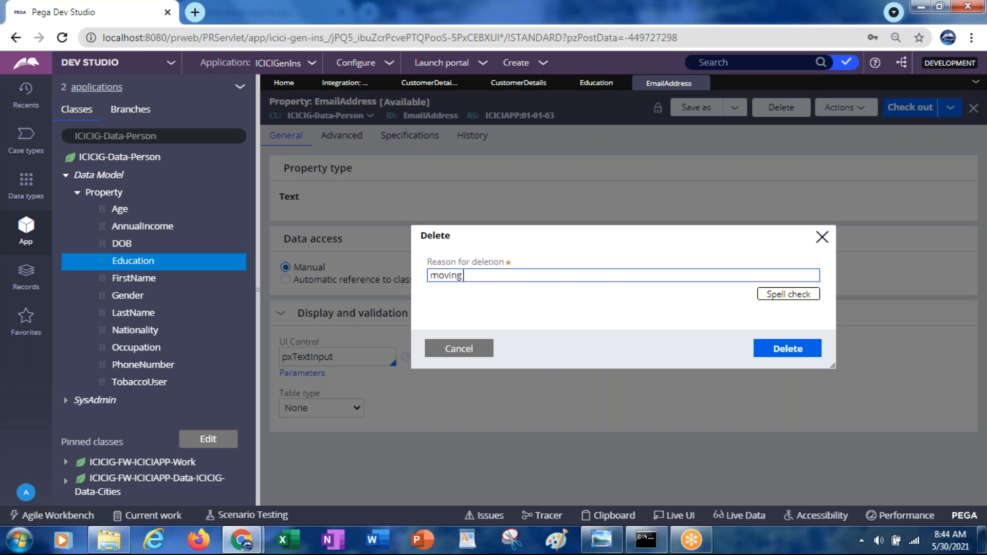
pyautogui.write(' to version 01-01-02')
pyautogui.click(779, 354)
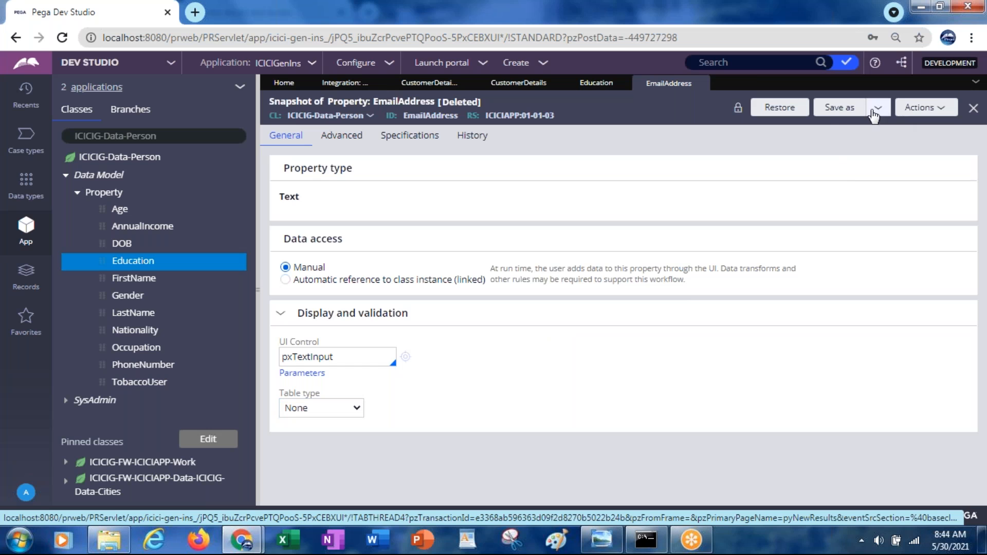
# Step: Save the deleted EmailAddress property as a new record in ICICIAPP ruleset version 01-01-02 and open it
pyautogui.click(839, 109)
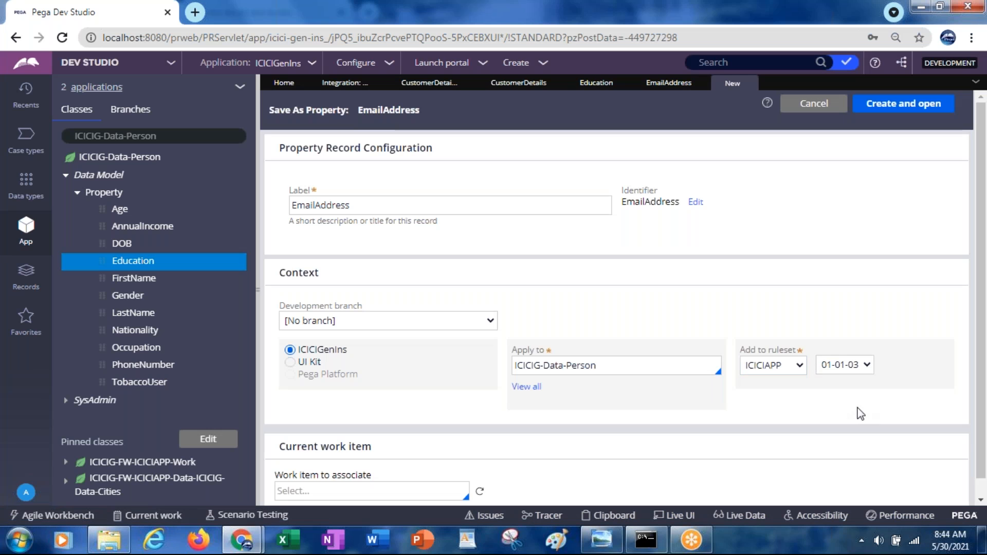
pyautogui.click(839, 366)
pyautogui.click(857, 396)
pyautogui.click(874, 108)
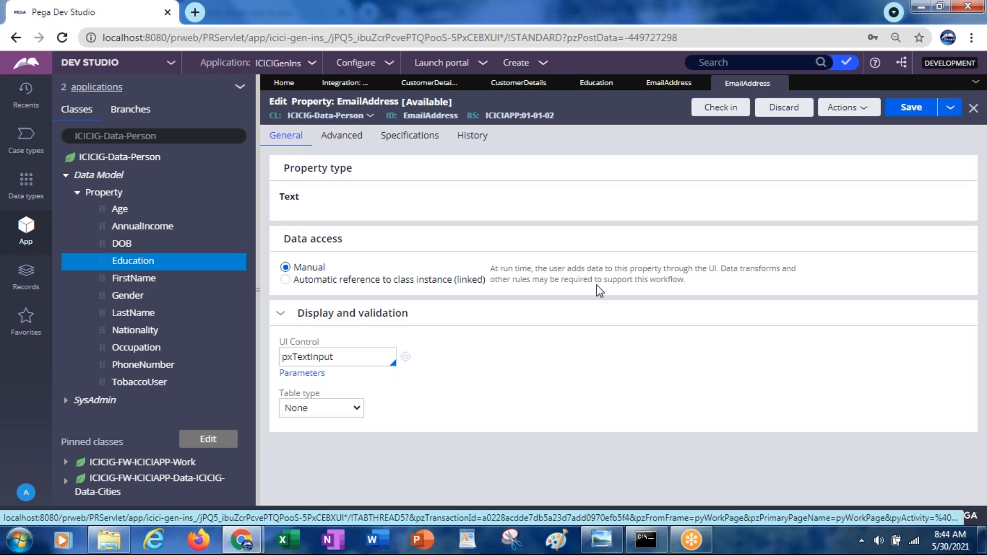
# Step: Set the EmailAddress property's UI control to pxEmail and save the rule
pyautogui.doubleClick(331, 357)
pyautogui.press('BackSpace')
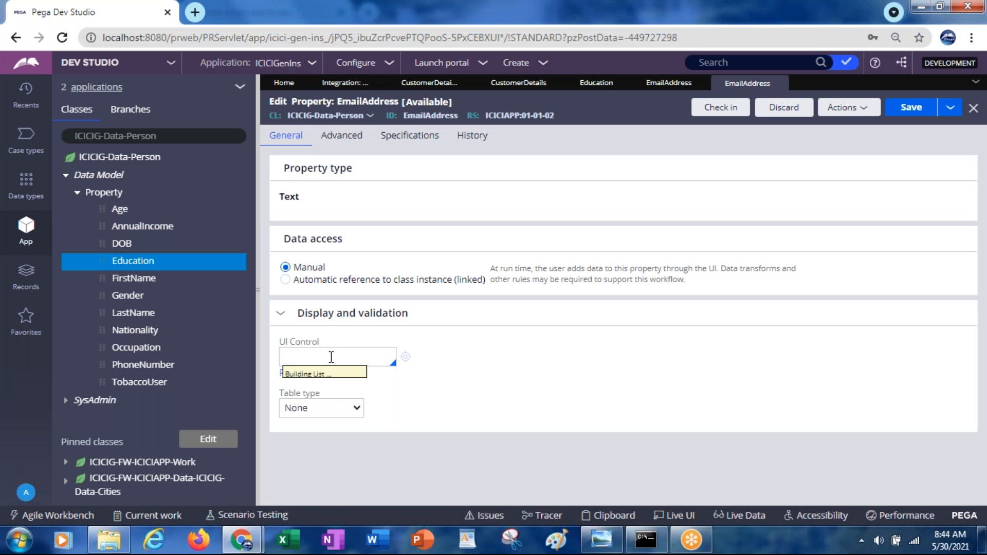
pyautogui.write('pxema')
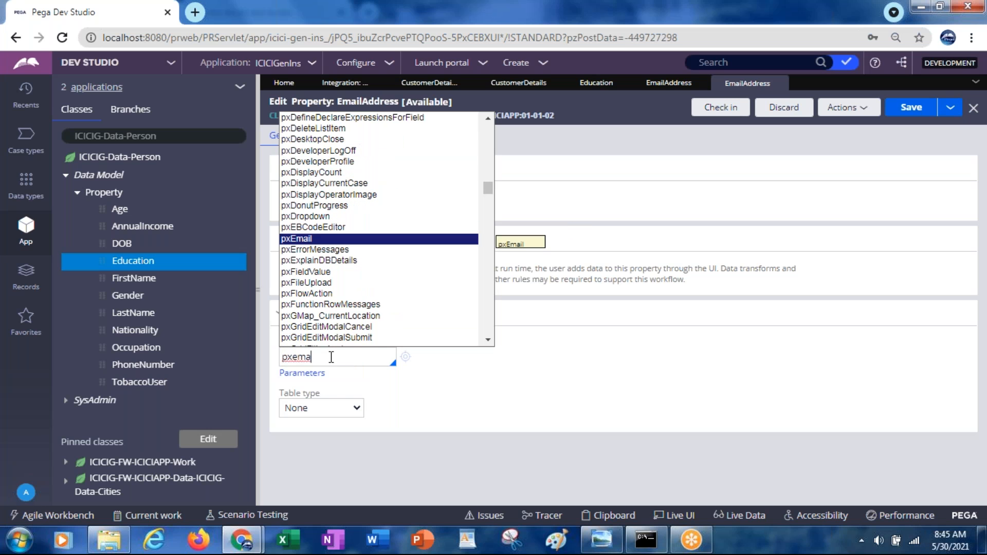
pyautogui.click(296, 240)
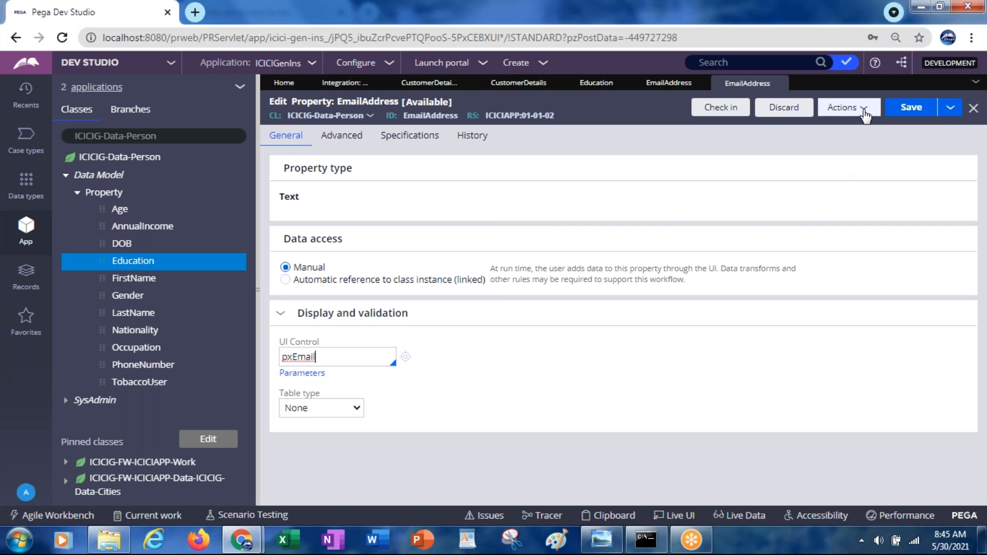
pyautogui.click(913, 117)
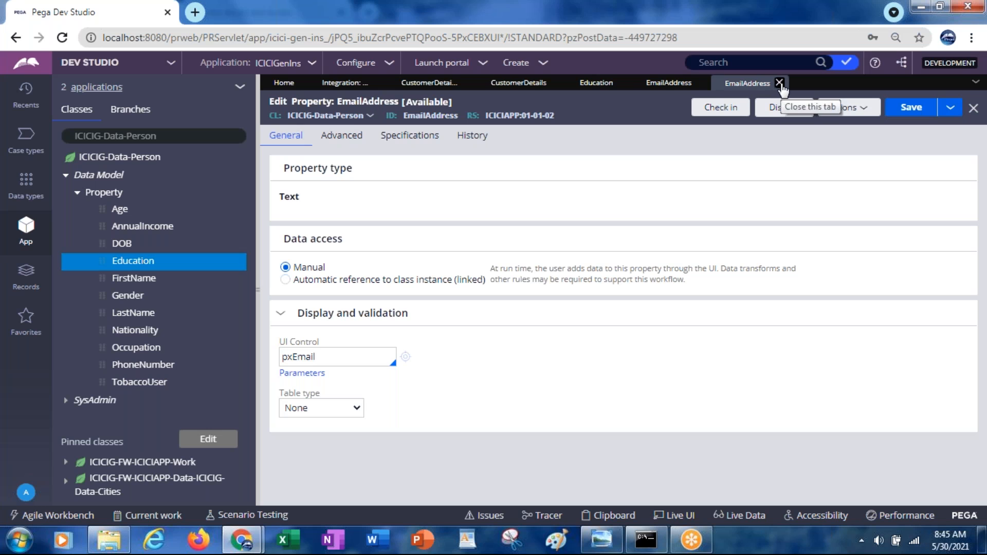
# Step: Close the deleted EmailAddress, Education and CustomerDetails property rules, and go back to the email accounts list
pyautogui.click(701, 83)
pyautogui.click(625, 83)
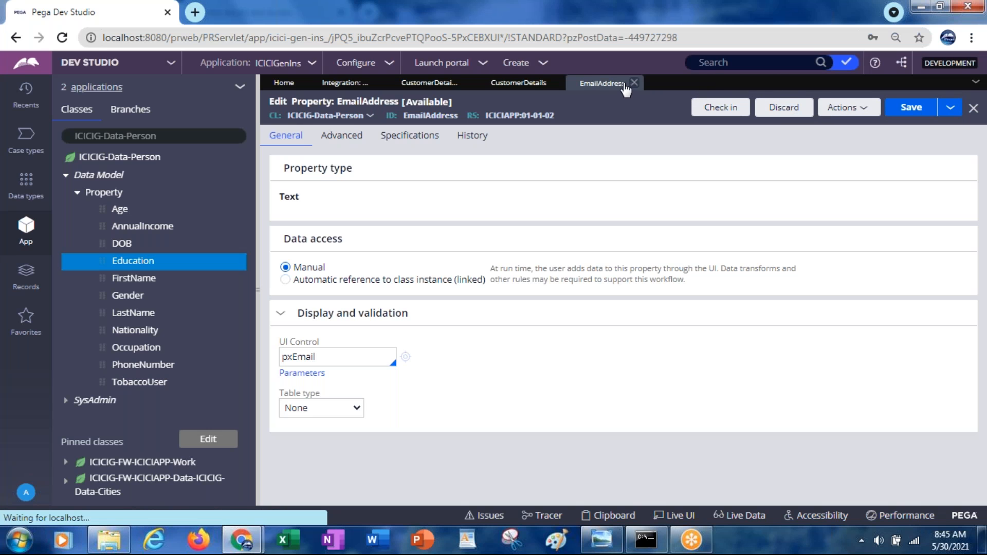
pyautogui.click(520, 86)
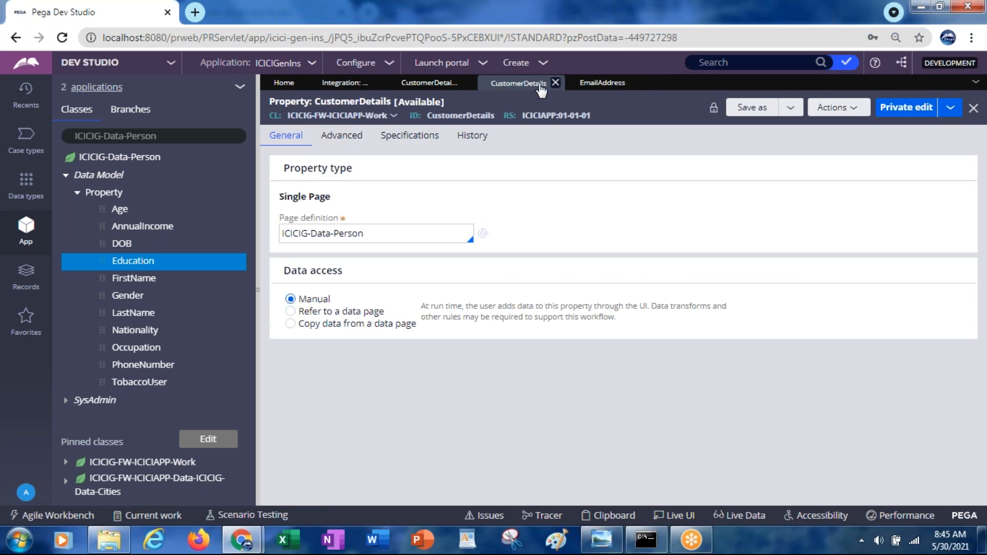
pyautogui.click(555, 83)
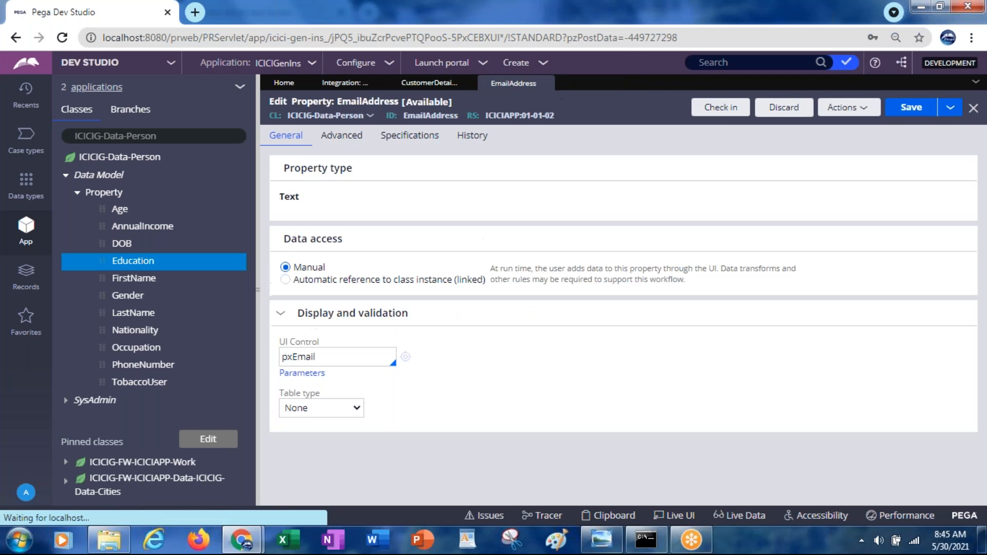
pyautogui.click(358, 88)
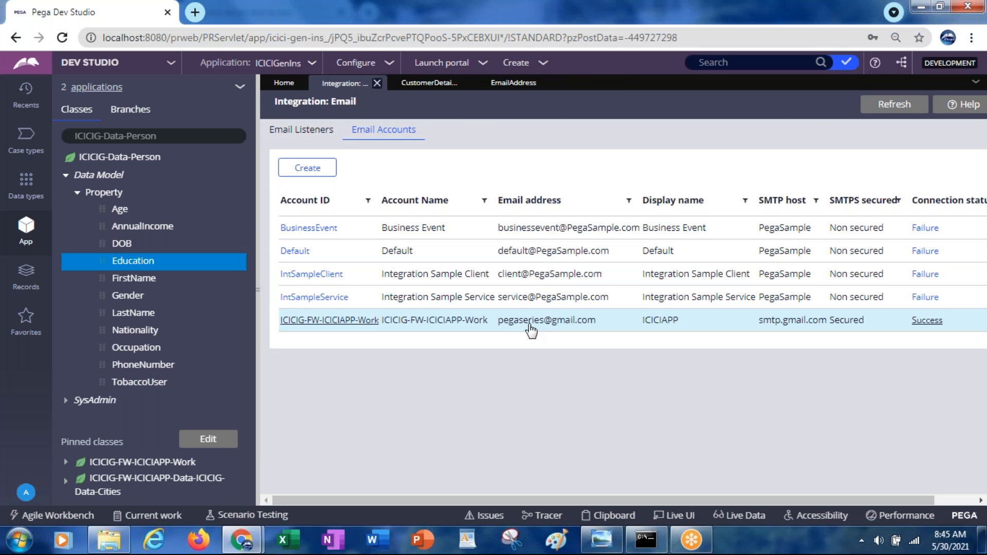
# Step: Open the CustDetailsSec section through the CustomerDetails connector's flow action CustomerDetailsFA in CustomerDetailsFlow
pyautogui.click(427, 83)
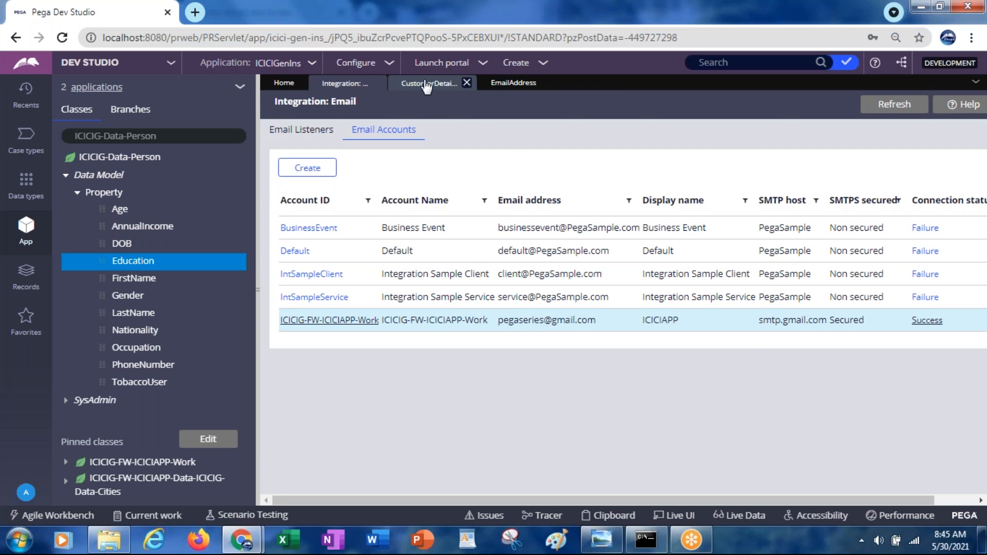
pyautogui.doubleClick(552, 238)
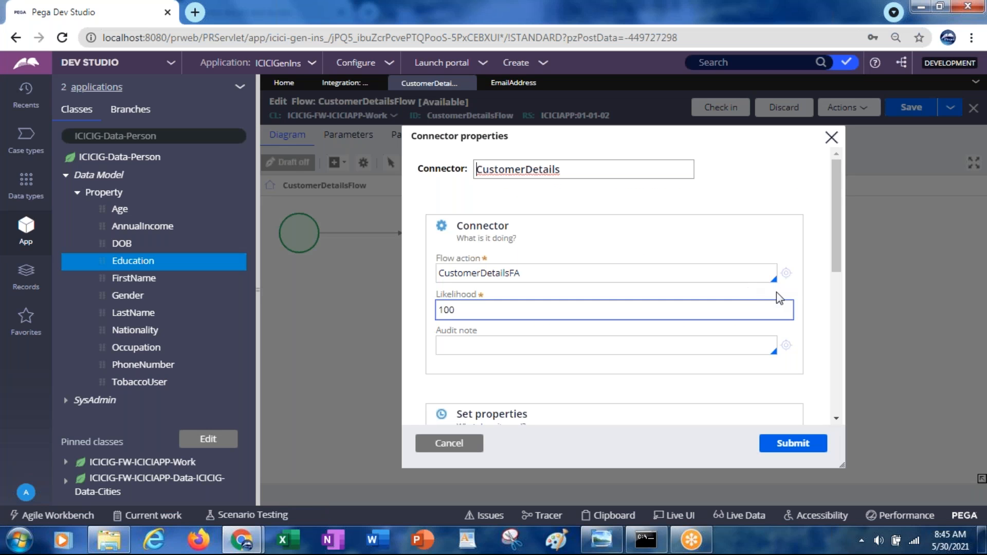
pyautogui.click(786, 274)
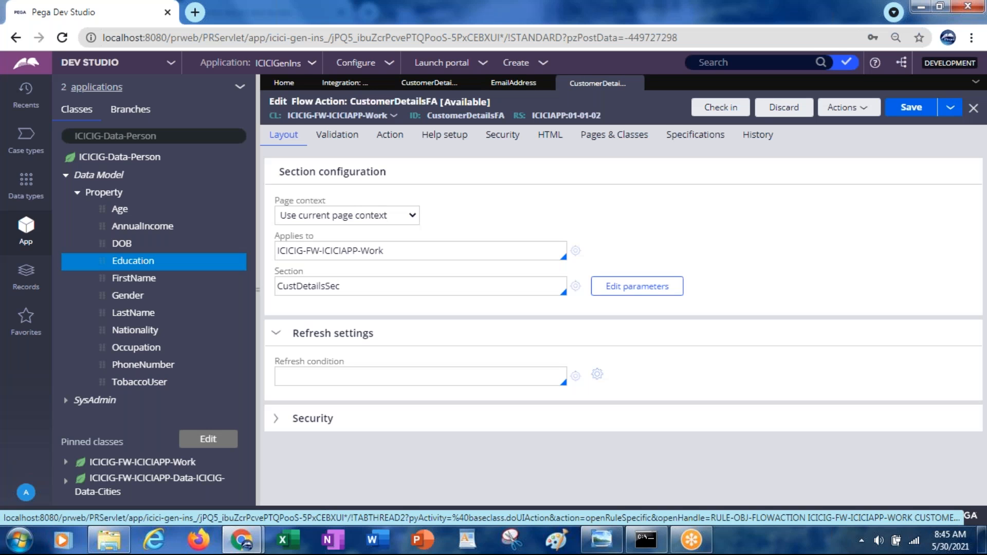
pyautogui.click(576, 286)
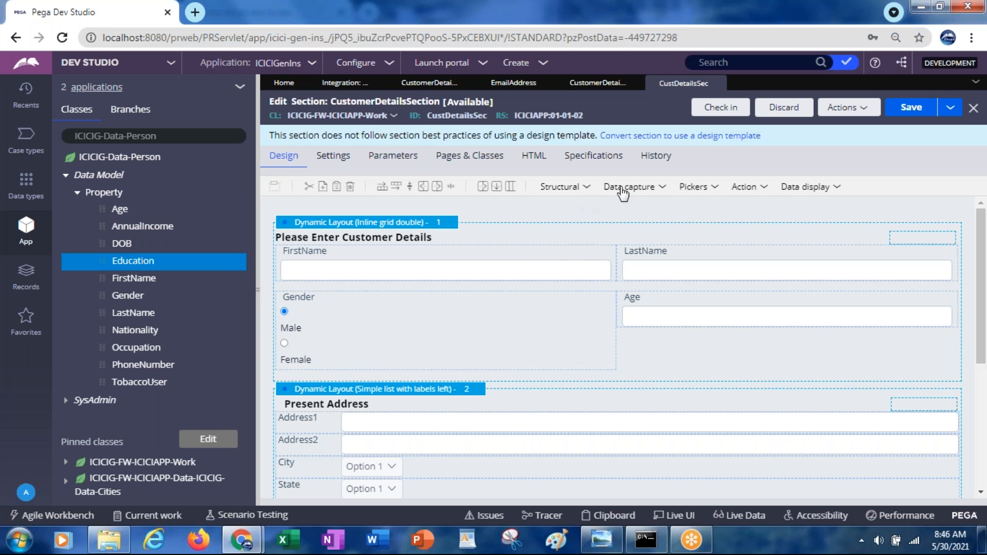
# Step: Check the property reference in the FirstName field's cell properties, and leave them unchanged
pyautogui.click(662, 187)
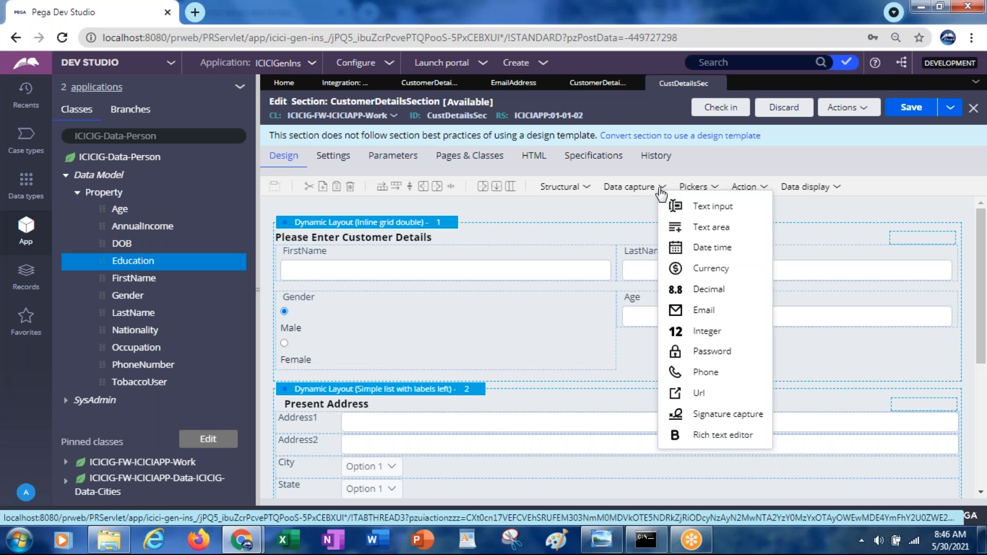
pyautogui.click(413, 263)
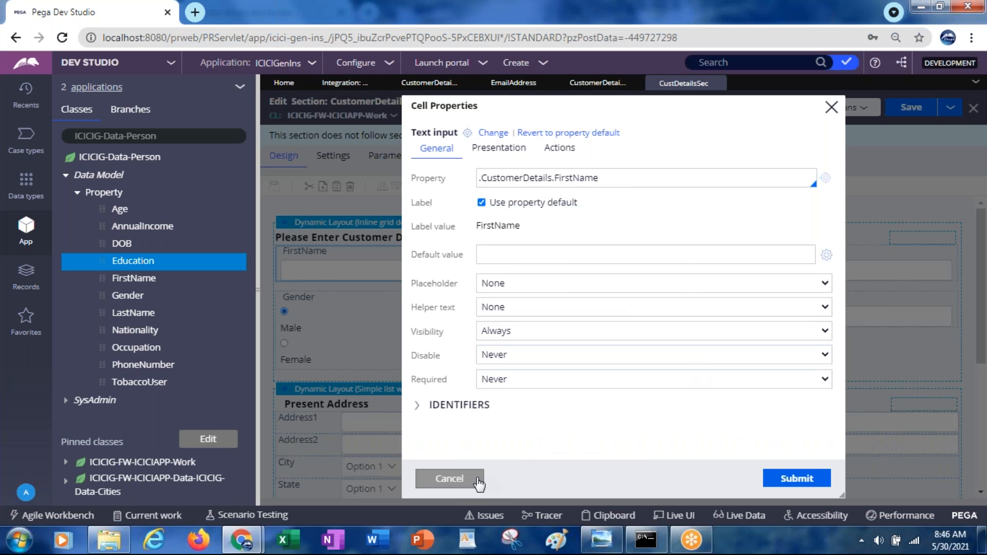
pyautogui.click(458, 486)
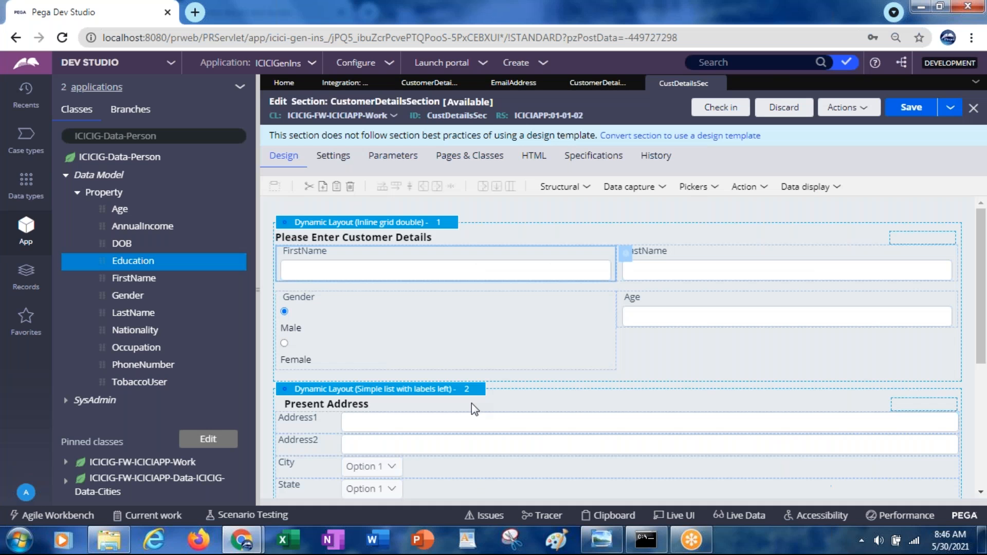
# Step: Append a text input to the Please Enter Customer Details layout, below the Gender field
pyautogui.click(662, 187)
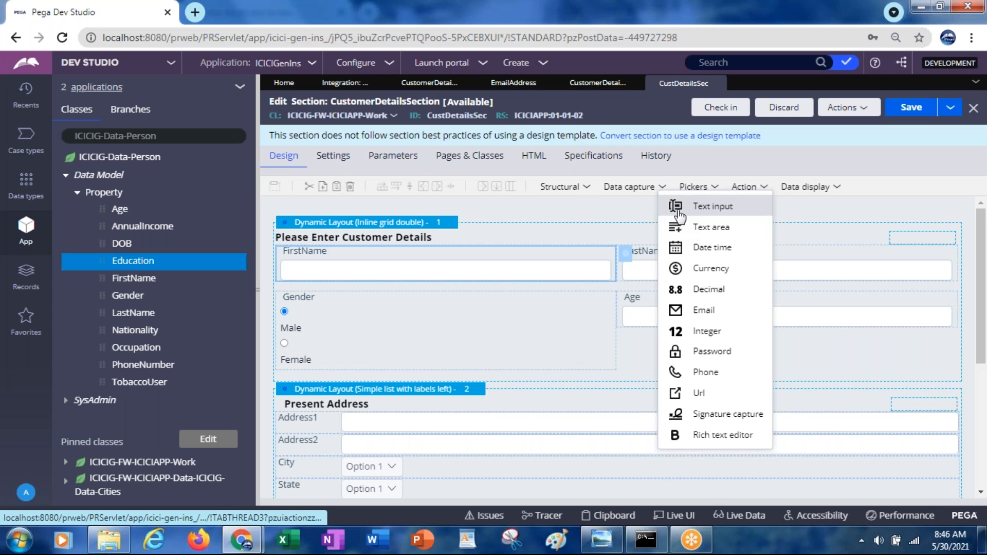
pyautogui.moveTo(679, 207); pyautogui.dragTo(571, 390)
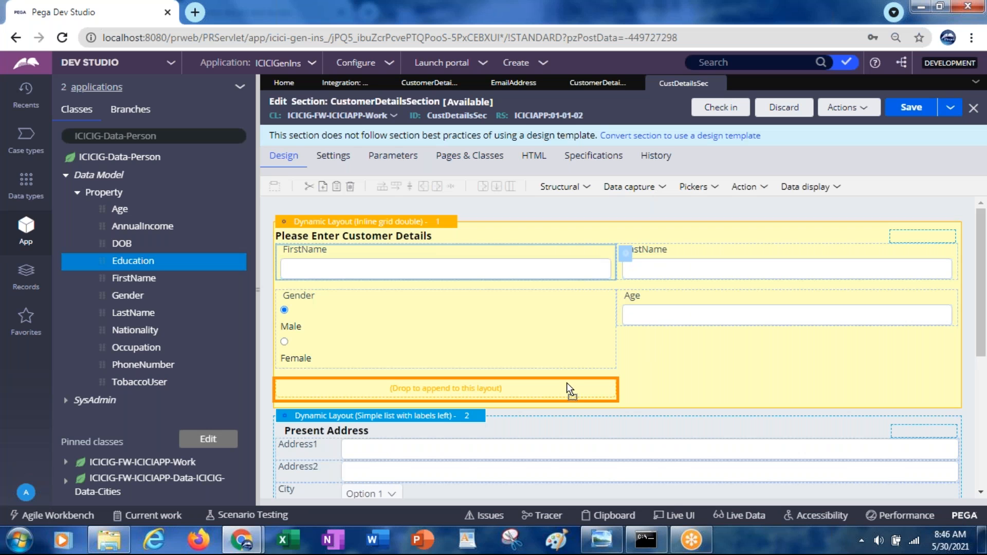
pyautogui.moveTo(567, 383); pyautogui.dragTo(567, 383)
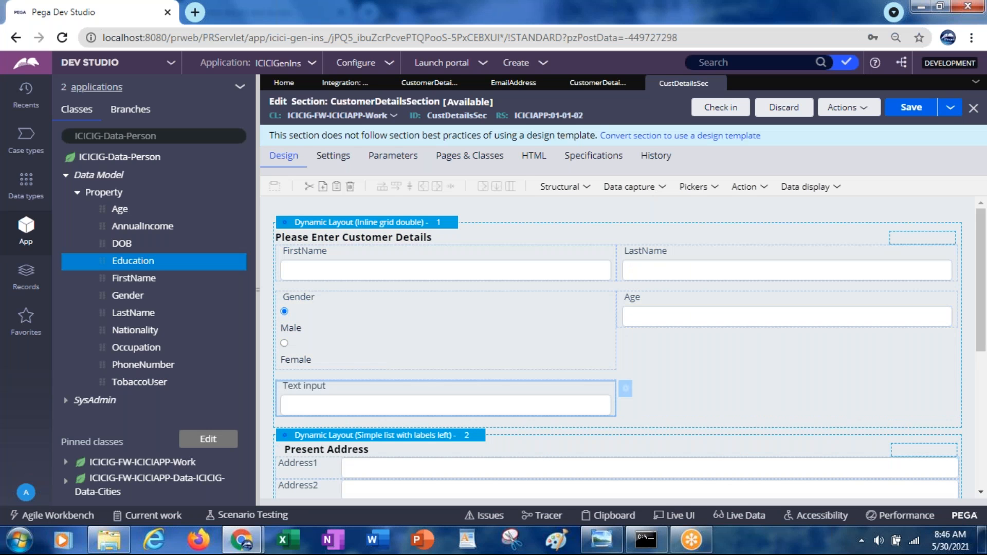
# Step: Bind the new text input to .CustomerDetails.EmailAddress and save the section
pyautogui.click(627, 389)
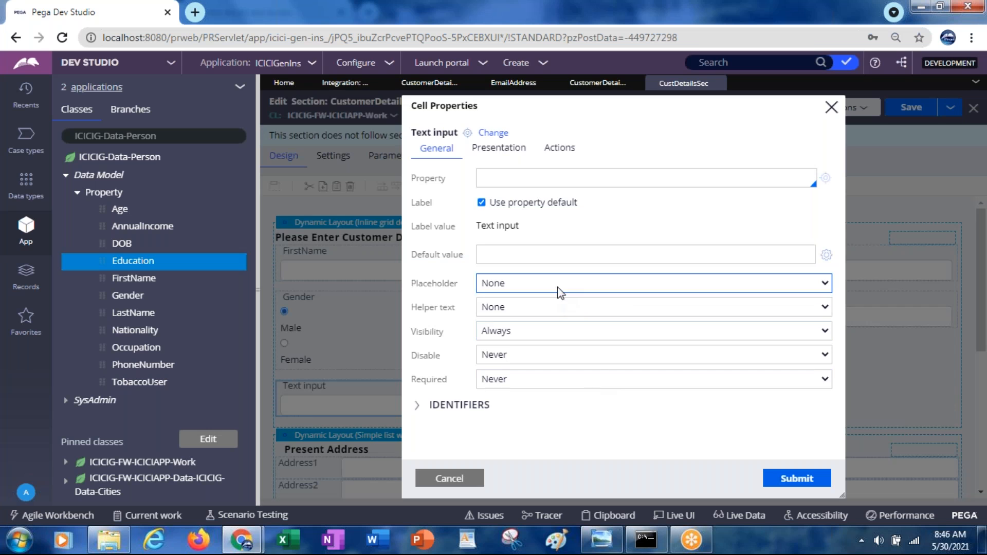
pyautogui.click(495, 178)
pyautogui.write('.custom')
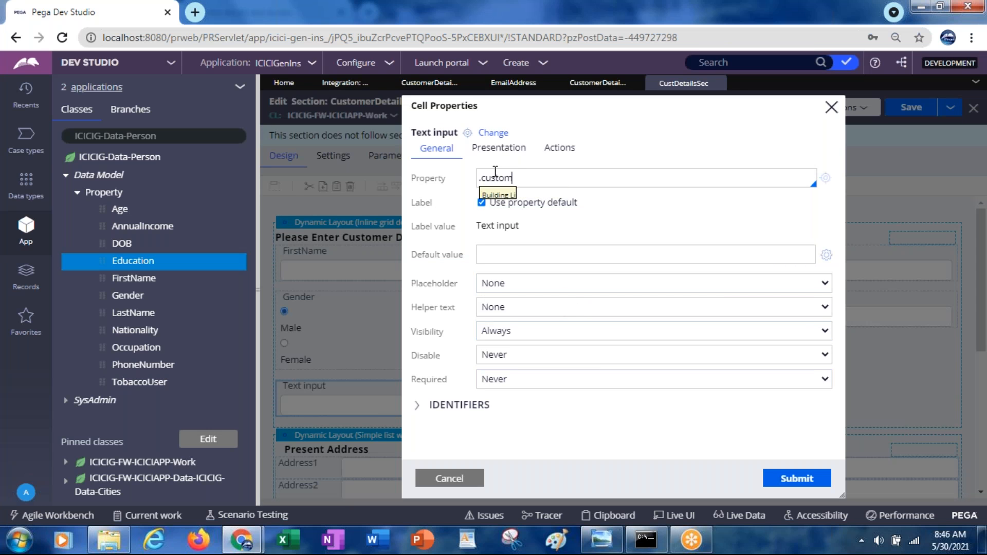
pyautogui.press('Down')
pyautogui.press('Down')
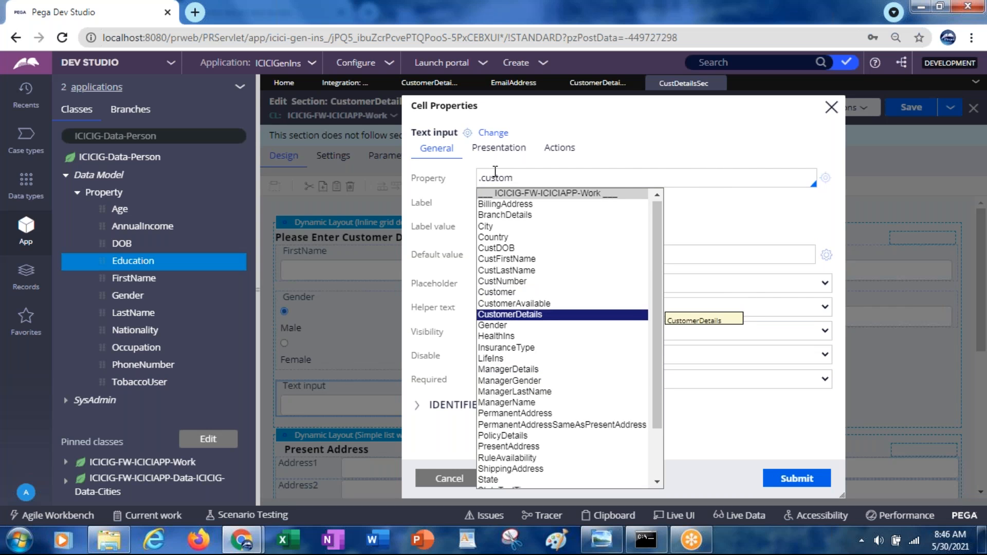
pyautogui.press('Return')
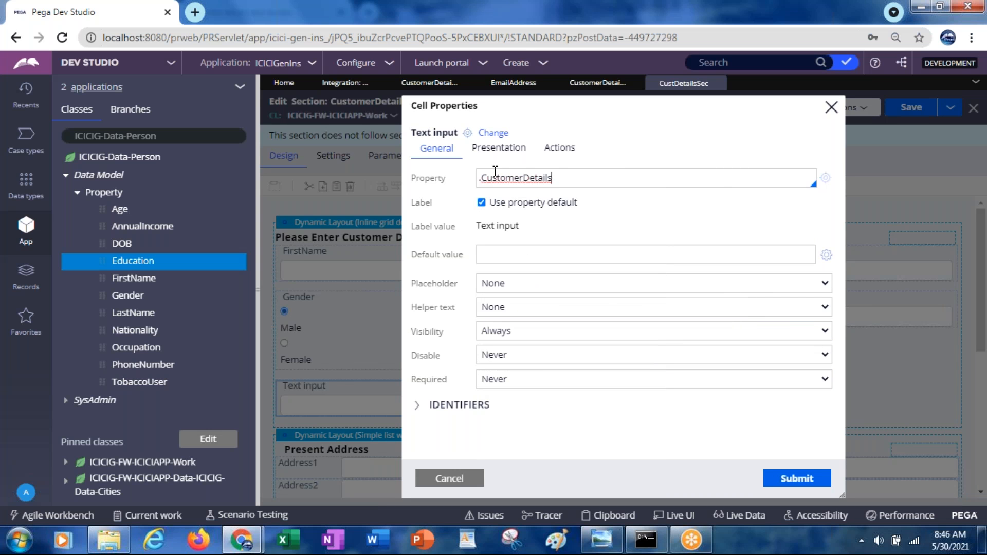
pyautogui.write('.em')
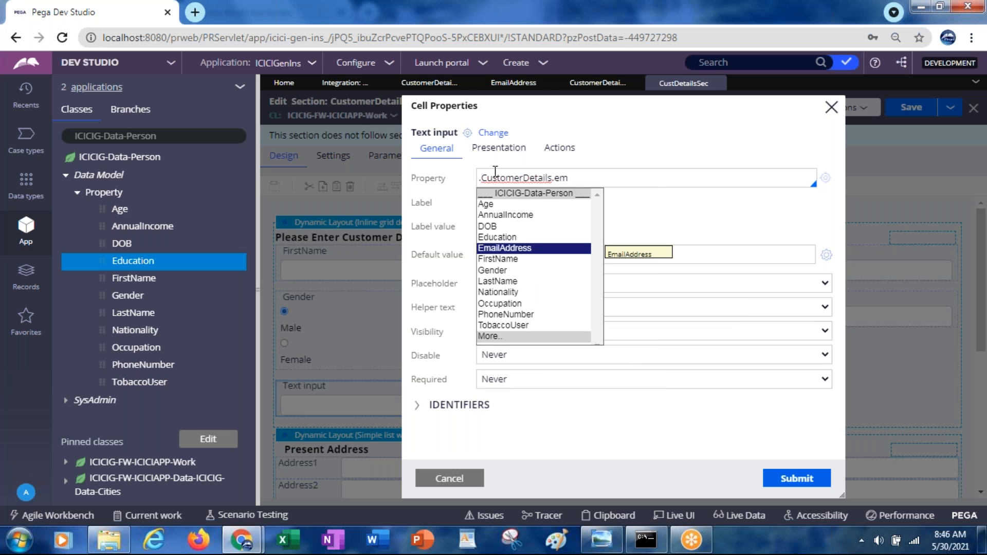
pyautogui.press('Return')
pyautogui.click(794, 479)
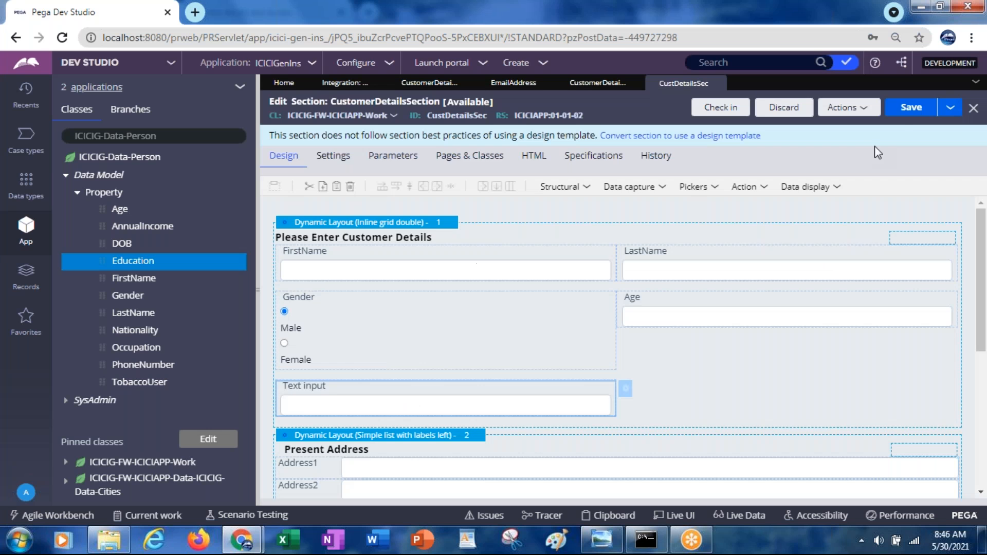
pyautogui.click(901, 112)
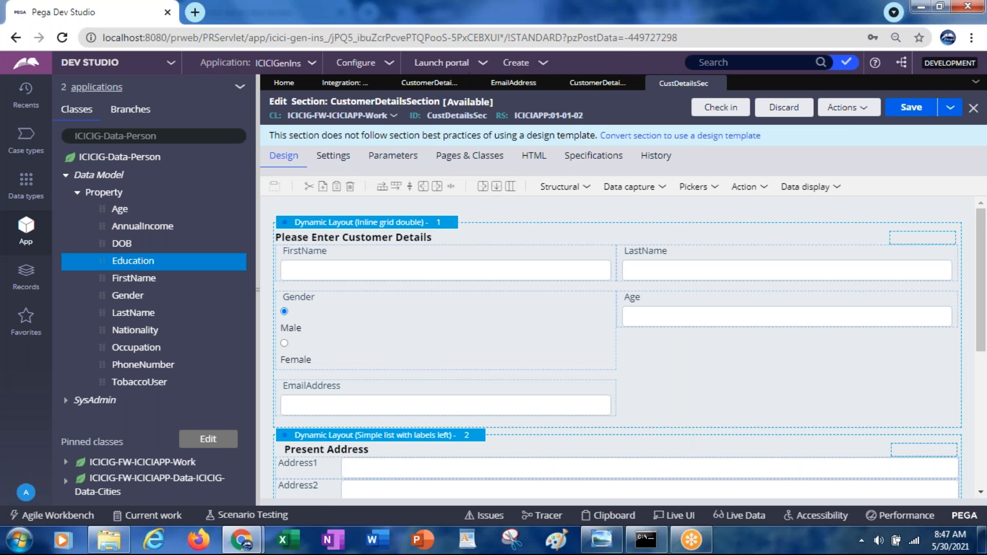
# Step: Return to CustomerDetailsFlow, dismiss the connector properties without changes and run the flow
pyautogui.click(422, 90)
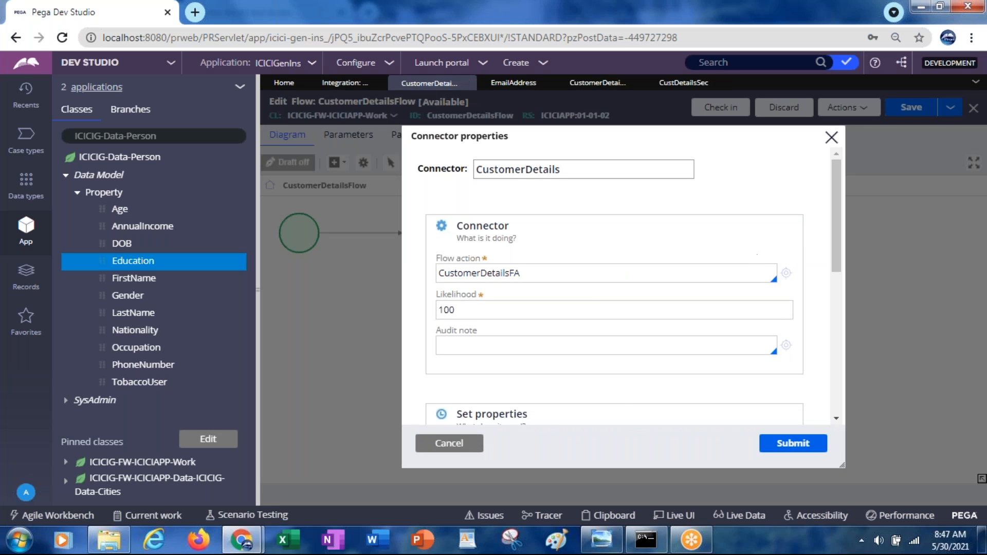
pyautogui.click(450, 445)
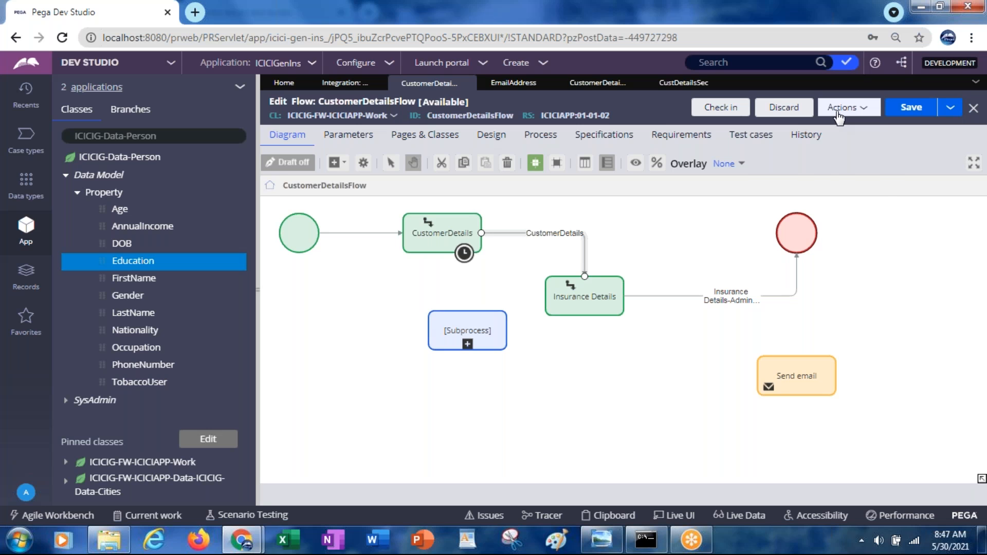
pyautogui.click(839, 109)
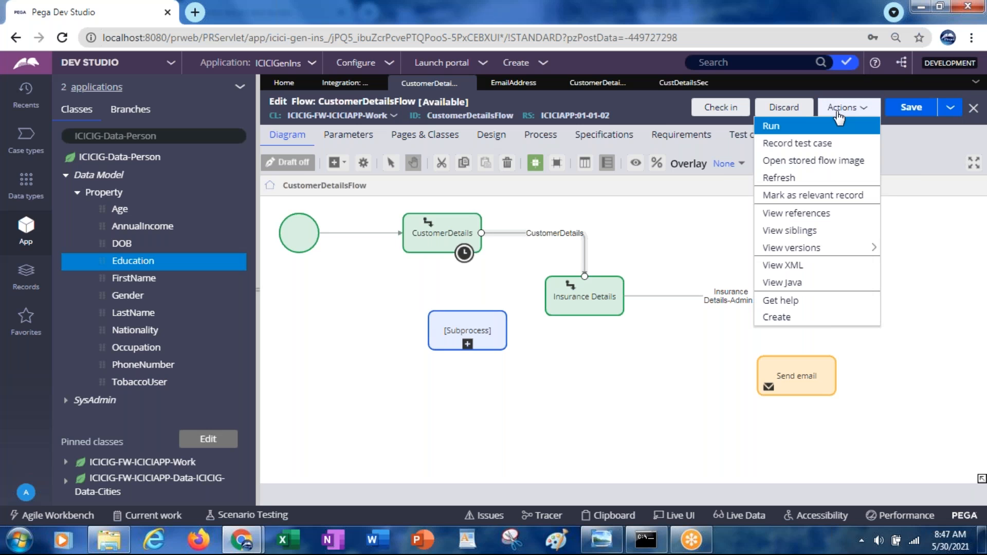
pyautogui.click(768, 128)
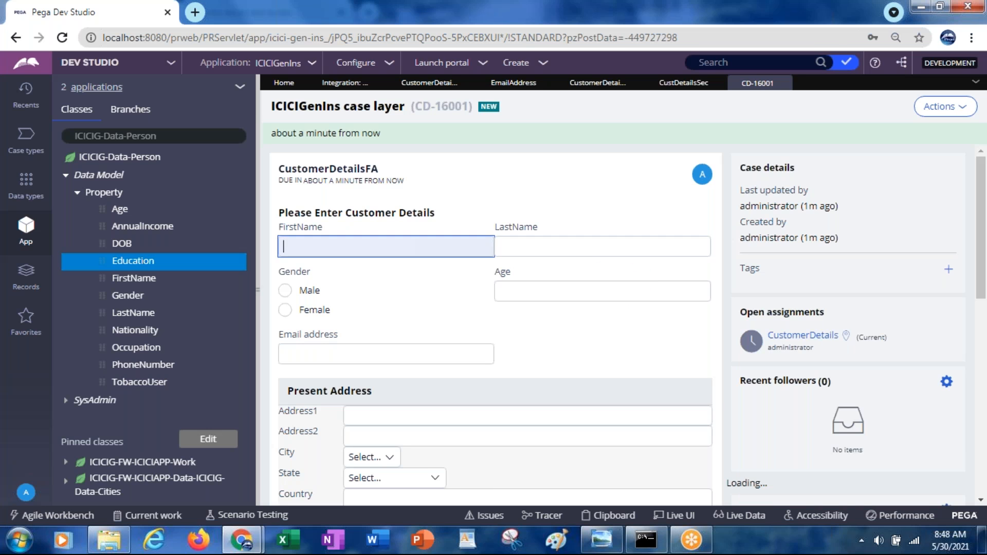
# Step: Fill in the customer details with FirstName abc, LastName xyz, gender Male, age 25 and aaaa as the email address
pyautogui.write('abc')
pyautogui.press('Tab')
pyautogui.write('xyz')
pyautogui.press('Tab')
pyautogui.press('space')
pyautogui.press('Tab')
pyautogui.write('25')
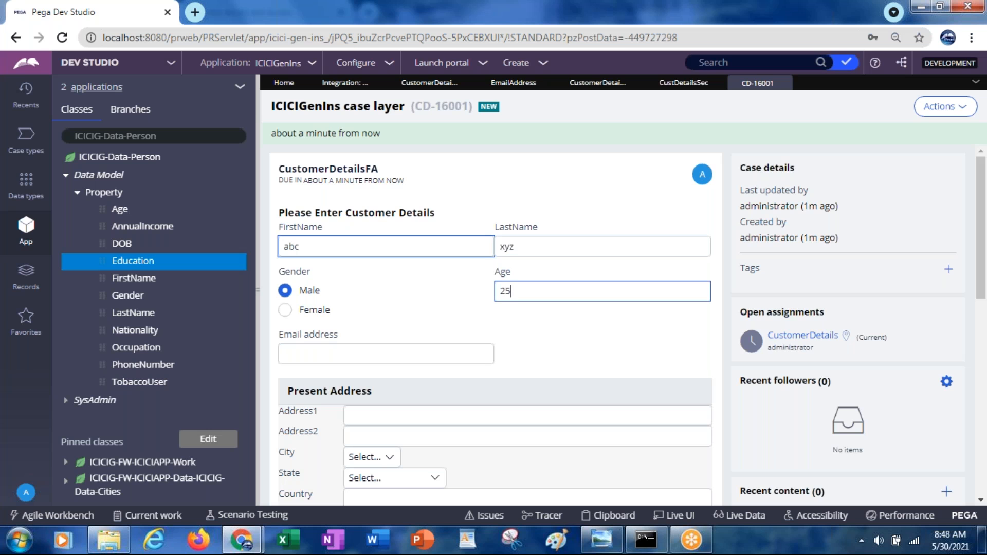
pyautogui.press('Tab')
pyautogui.write('aaaa')
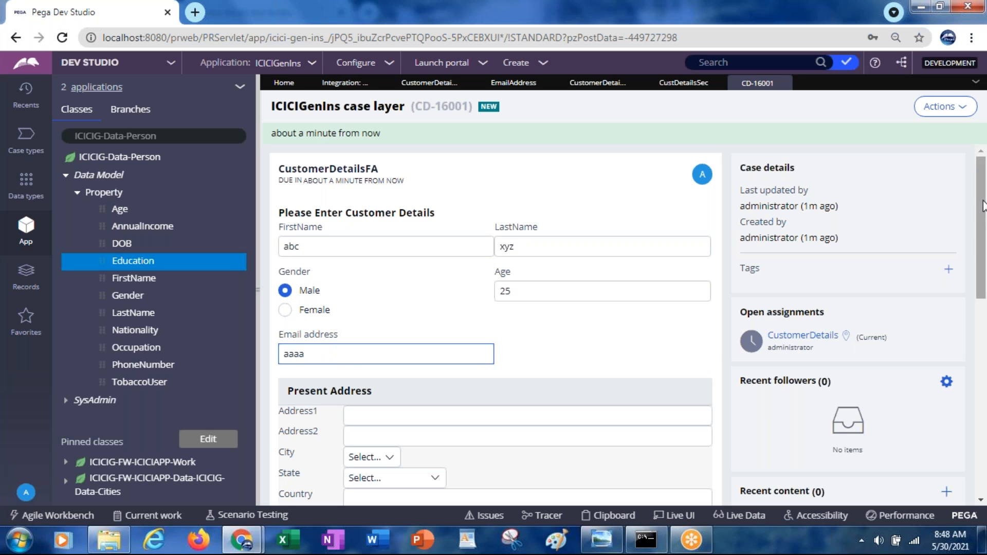
# Step: Enter 333333 as the Present Address ZipCode and submit the CustomerDetailsFA assignment
pyautogui.scroll(-2, 980, 226)
pyautogui.click(380, 415)
pyautogui.write('333333')
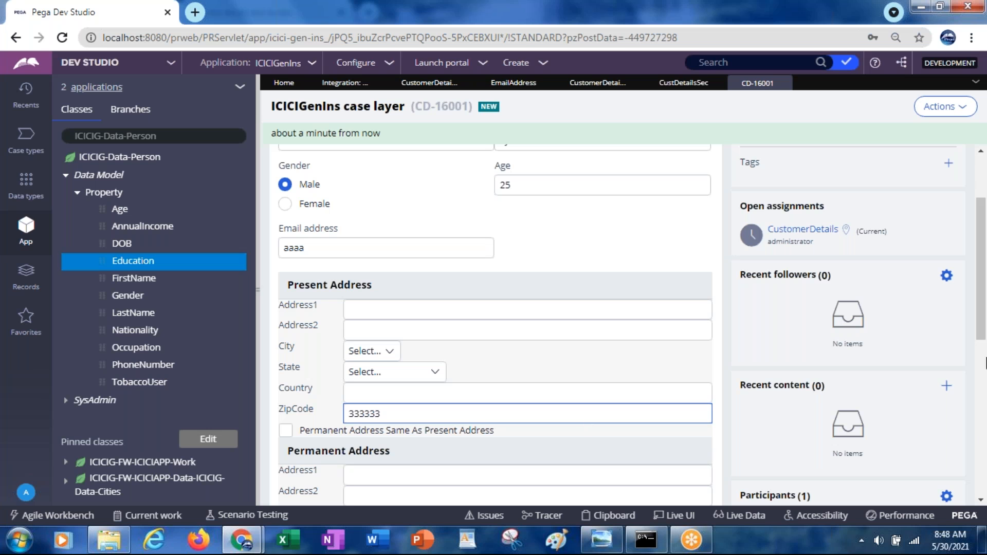
pyautogui.scroll(-3, 980, 383)
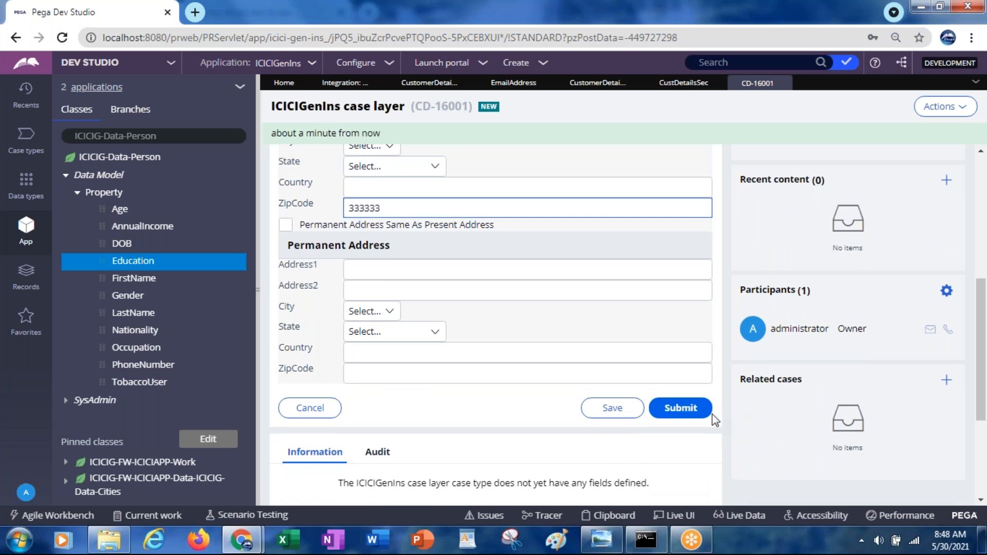
pyautogui.click(689, 409)
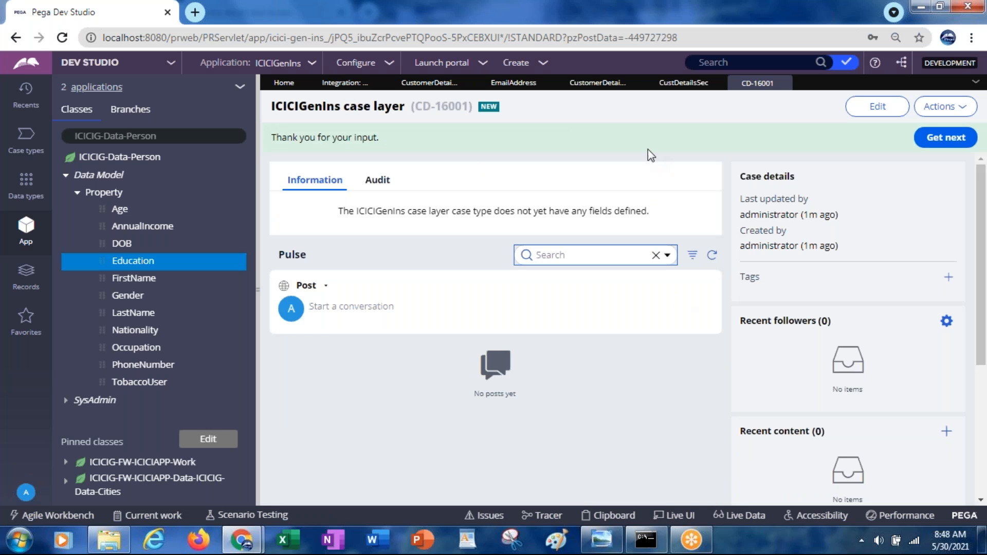
# Step: Close the CustomerDetailsFA flow action, save the EmailAddress property and show its advanced settings
pyautogui.click(682, 86)
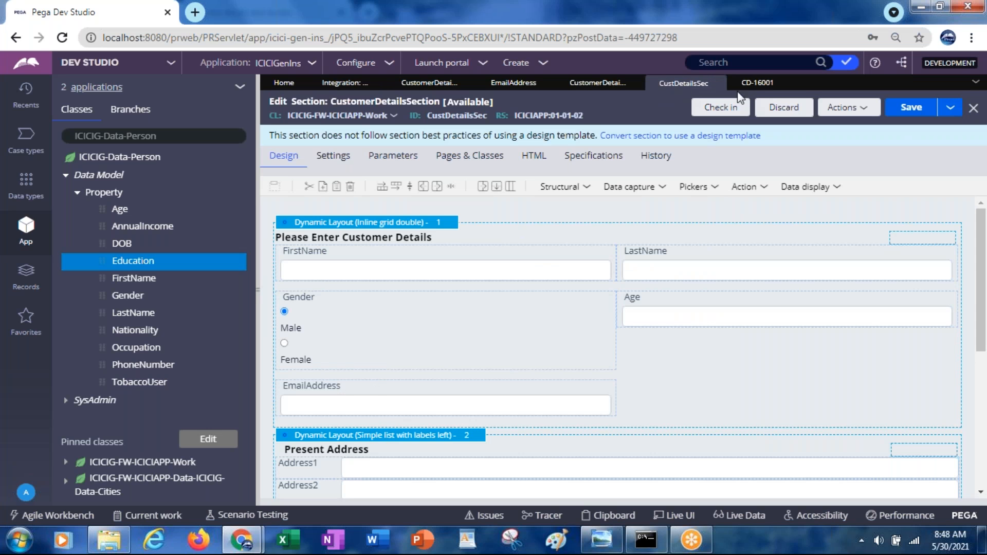
pyautogui.click(587, 89)
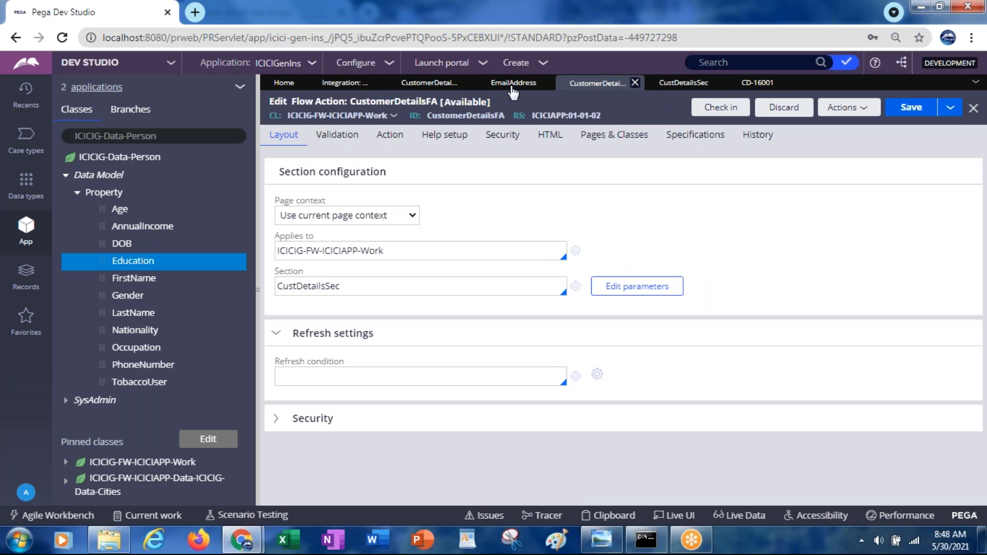
pyautogui.click(514, 83)
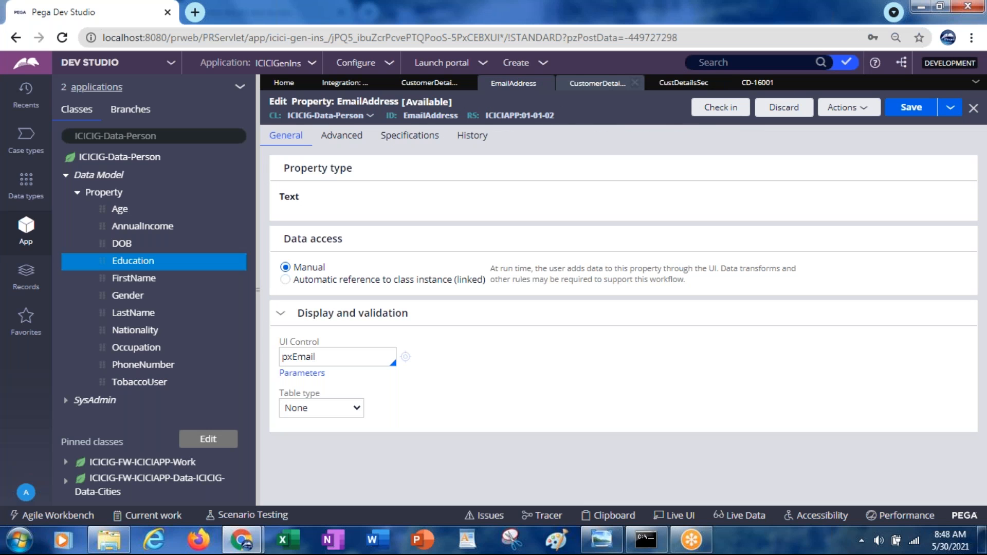
pyautogui.click(635, 82)
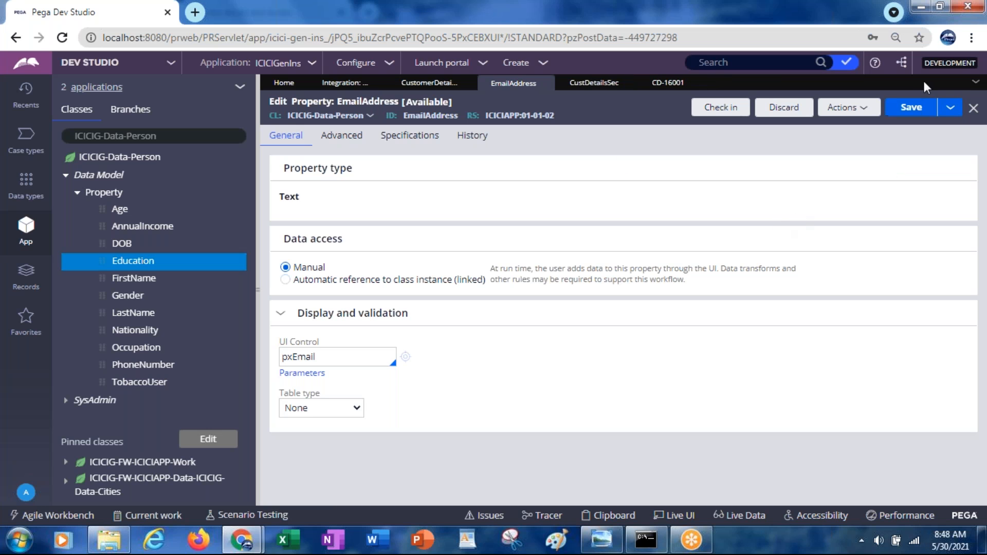
pyautogui.click(905, 110)
pyautogui.click(332, 143)
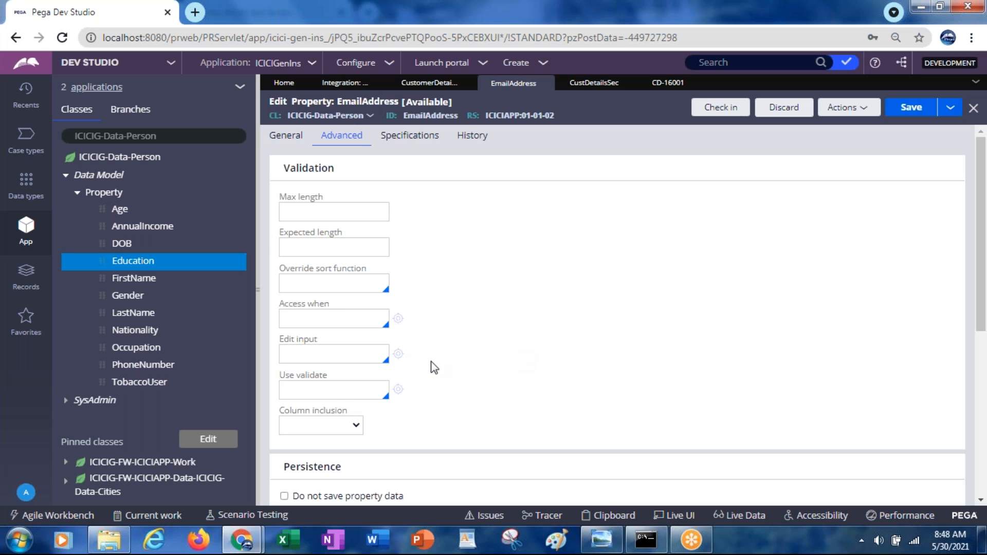
# Step: Search the Use validate rules for an email validation, trying names beginning with px, py and email
pyautogui.click(328, 394)
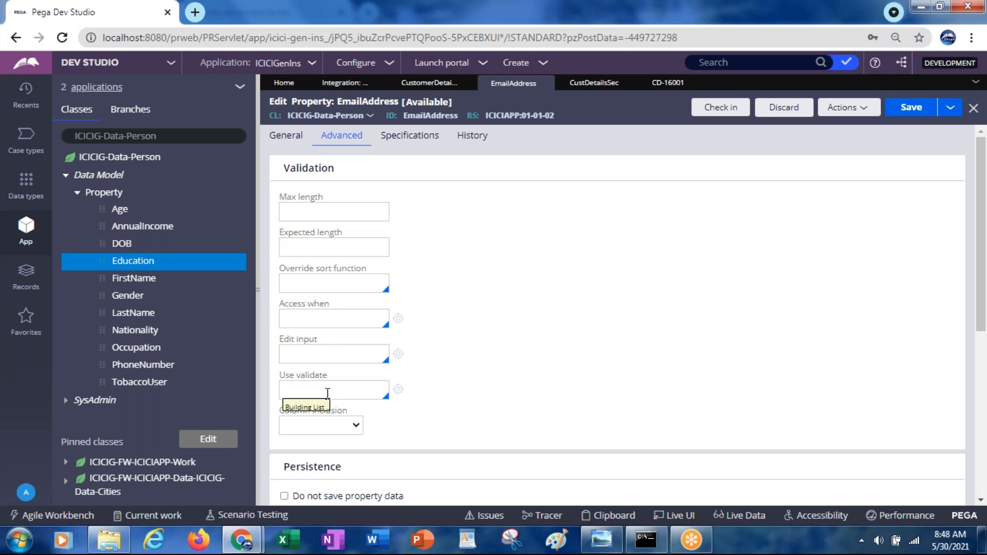
pyautogui.write('pxema')
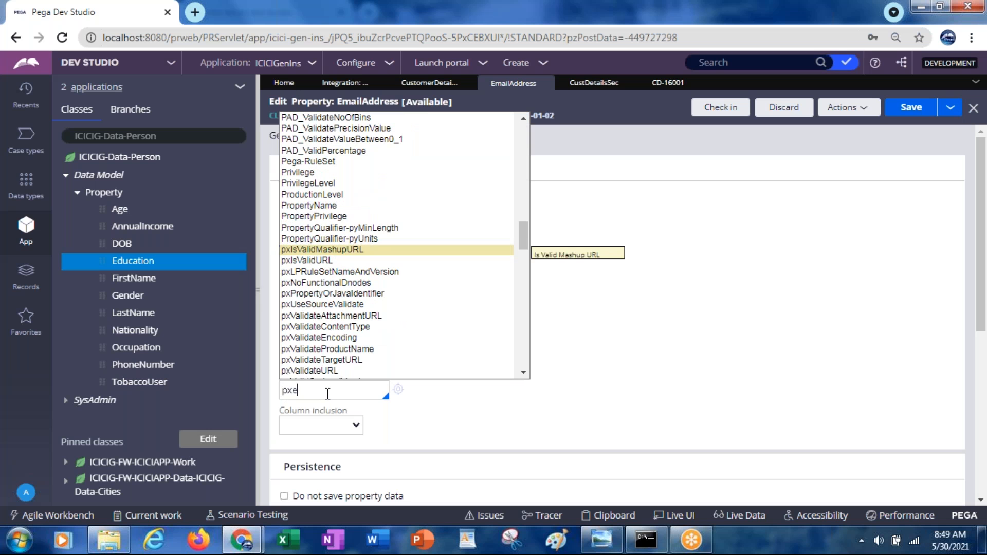
pyautogui.press('BackSpace')
pyautogui.press('BackSpace')
pyautogui.press('BackSpace')
pyautogui.press('BackSpace')
pyautogui.write('yem')
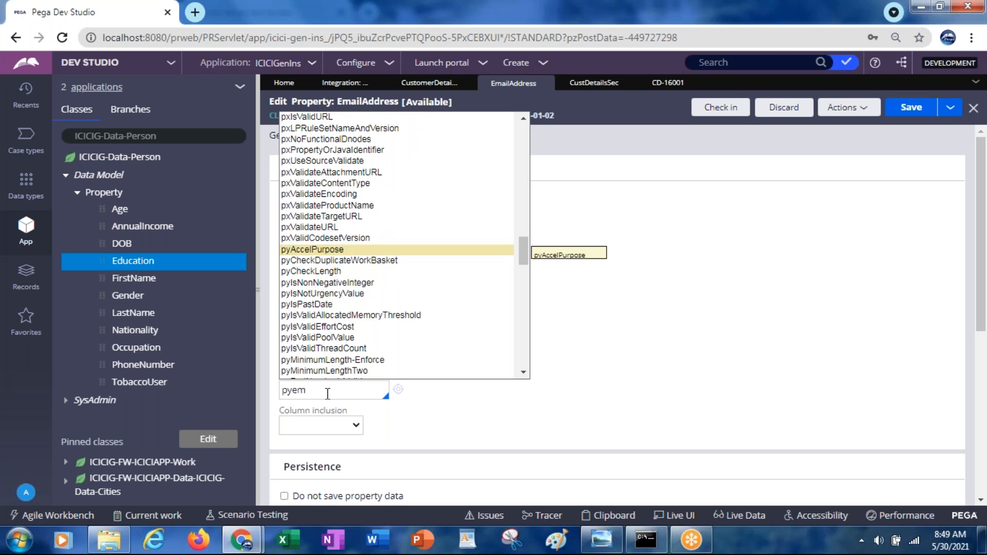
pyautogui.press('BackSpace')
pyautogui.press('BackSpace')
pyautogui.press('BackSpace')
pyautogui.press('BackSpace')
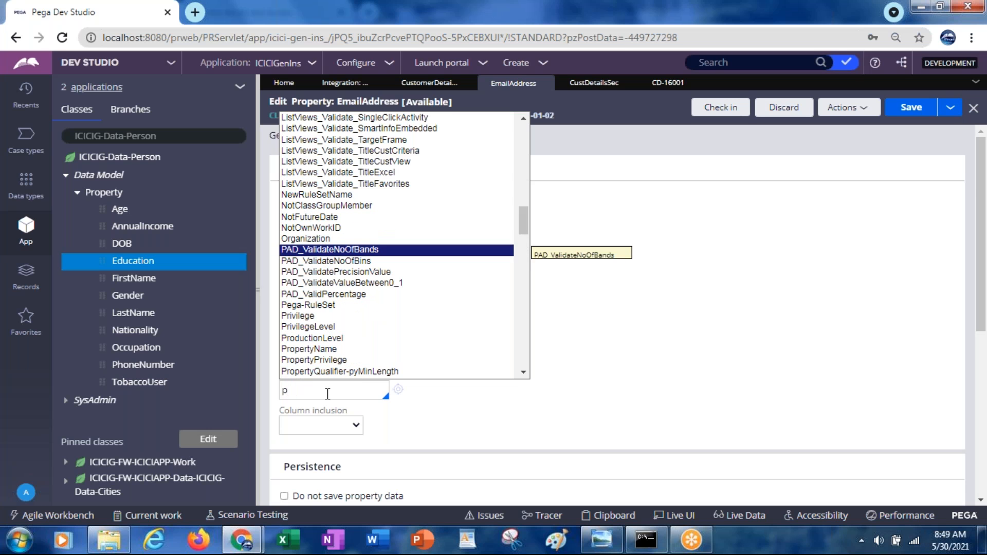
pyautogui.write('email')
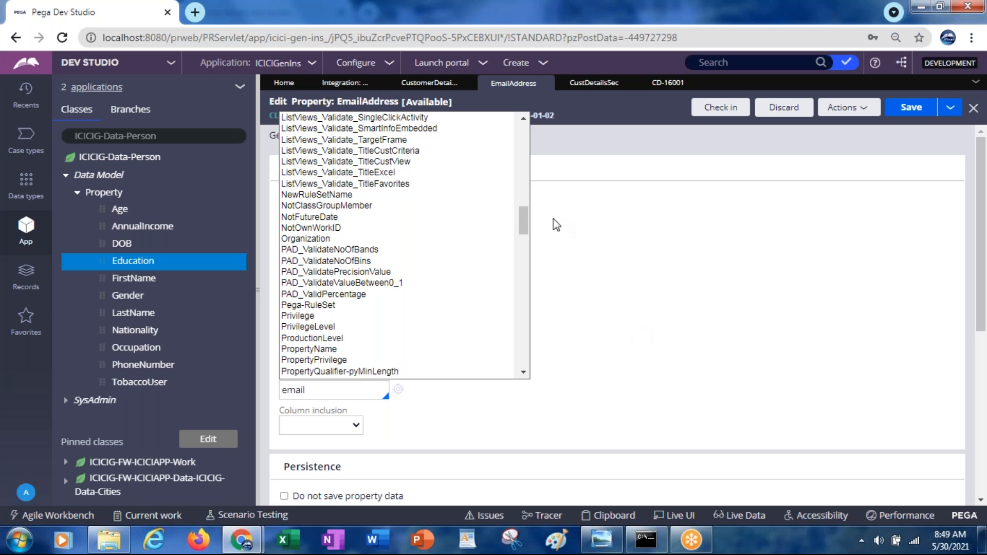
pyautogui.moveTo(525, 221); pyautogui.dragTo(528, 189)
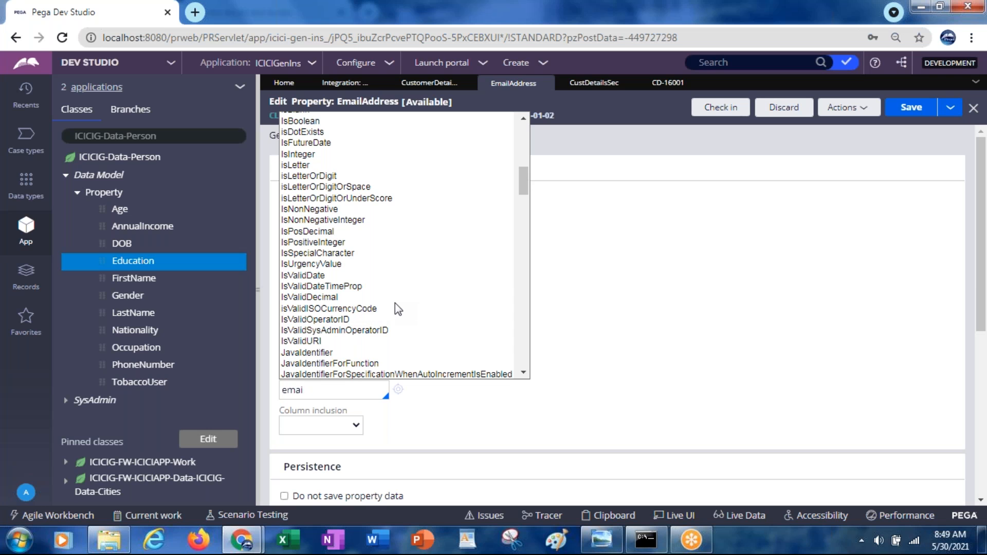
# Step: Search the Use validate rules for isvalide and browse the list for an email check
pyautogui.press('BackSpace')
pyautogui.press('BackSpace')
pyautogui.press('BackSpace')
pyautogui.write('isvalide')
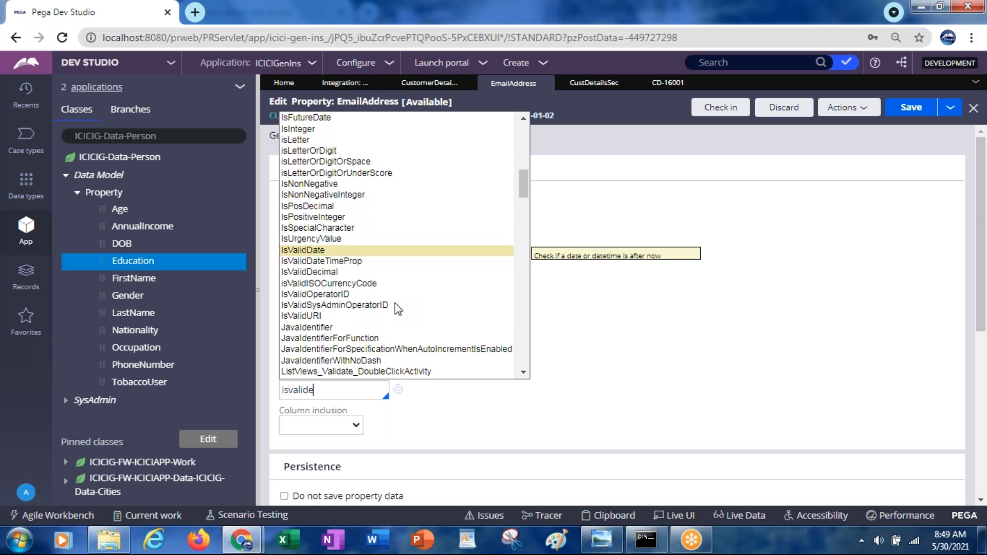
pyautogui.write('m')
pyautogui.press('BackSpace')
pyautogui.press('BackSpace')
pyautogui.press('BackSpace')
pyautogui.press('BackSpace')
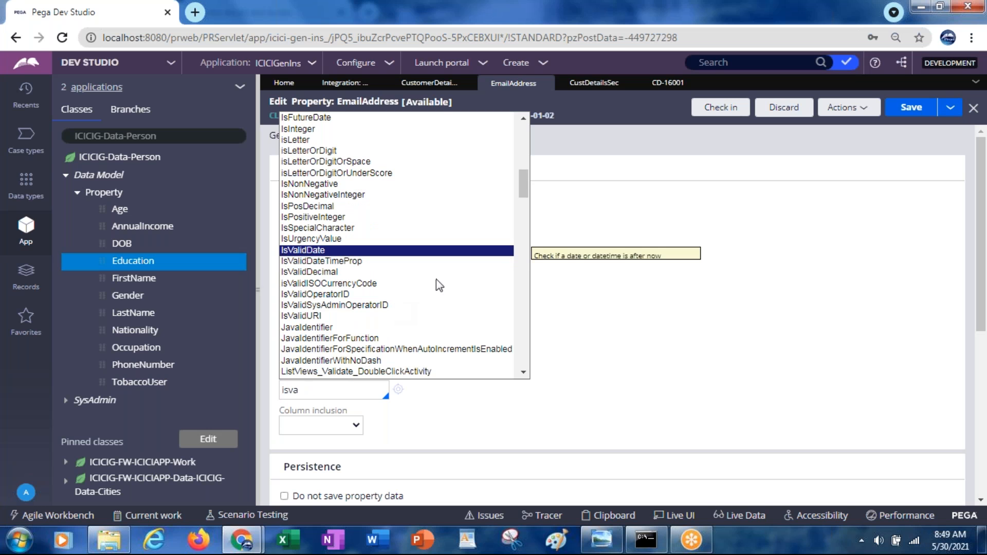
pyautogui.moveTo(525, 187); pyautogui.dragTo(524, 145)
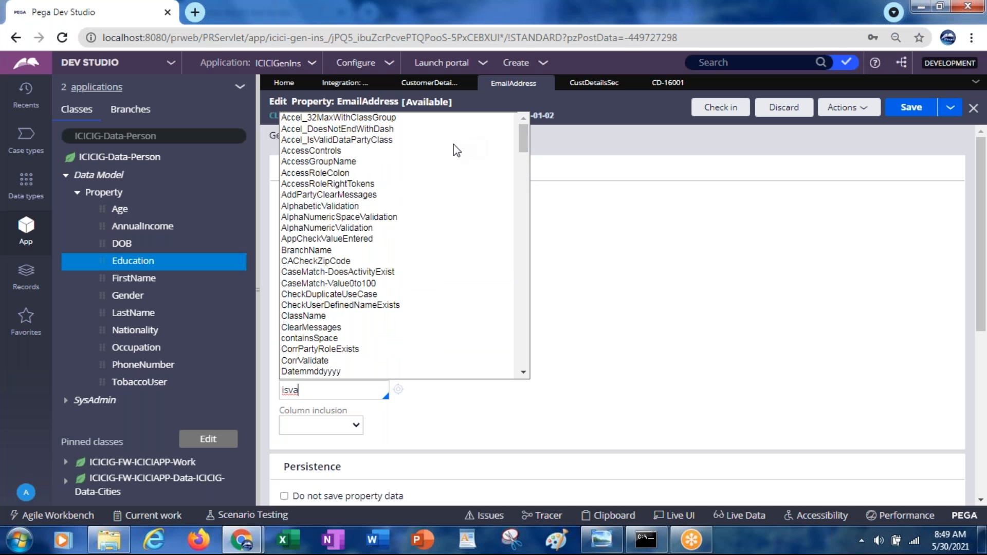
pyautogui.moveTo(525, 150); pyautogui.dragTo(524, 203)
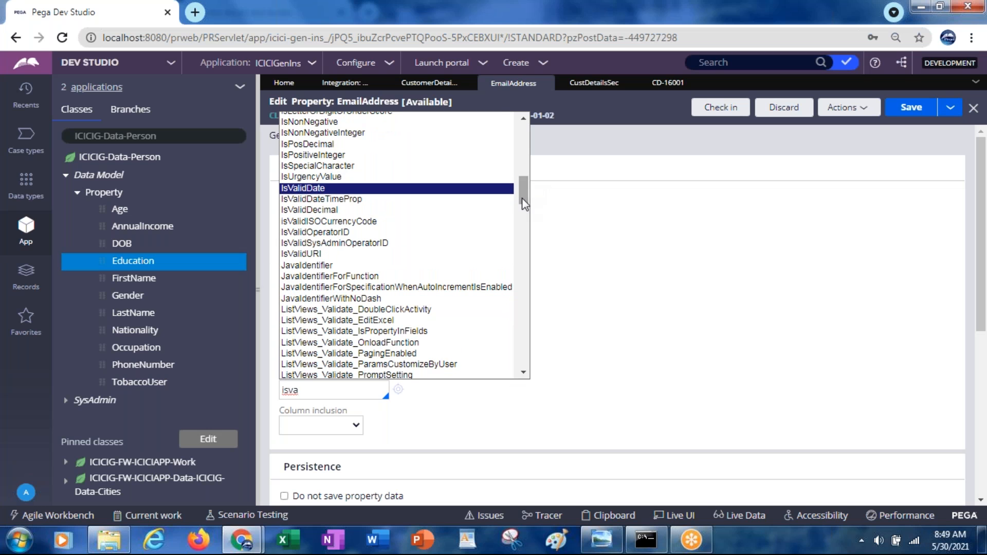
# Step: Set Use validate to ValidEmailAddress for the EmailAddress property and save the property
pyautogui.press('Escape')
pyautogui.write('alidate')
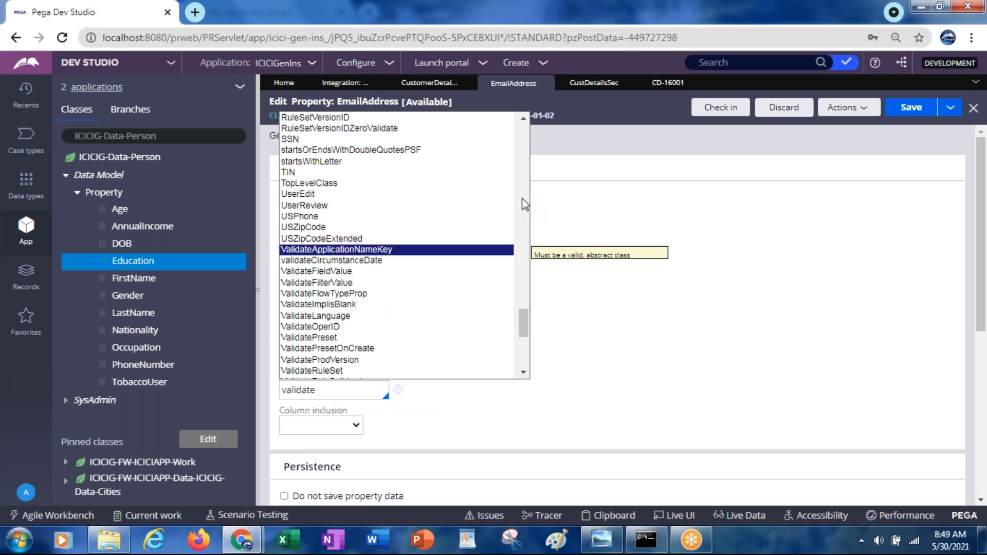
pyautogui.write('e')
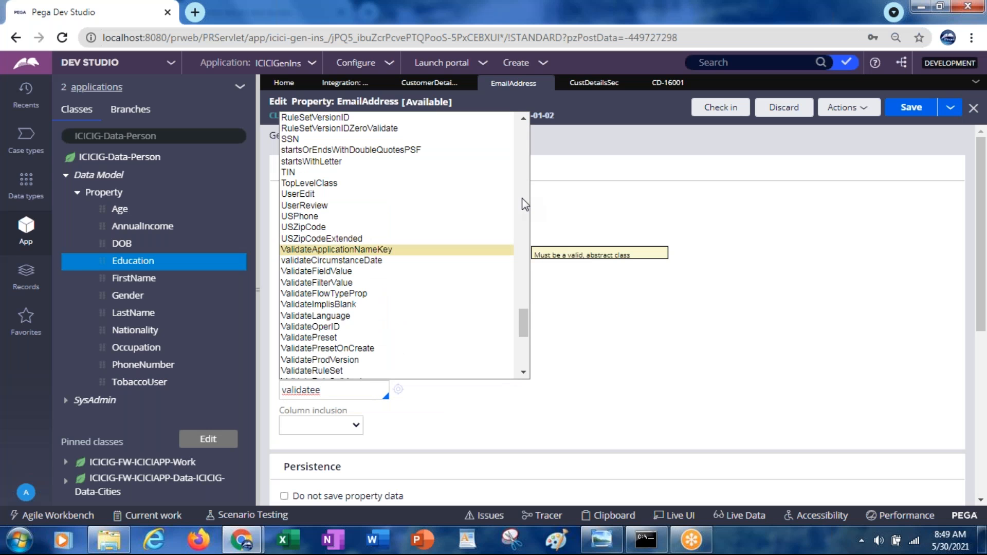
pyautogui.write('m')
pyautogui.press('BackSpace')
pyautogui.press('BackSpace')
pyautogui.press('BackSpace')
pyautogui.press('BackSpace')
pyautogui.press('BackSpace')
pyautogui.write('e')
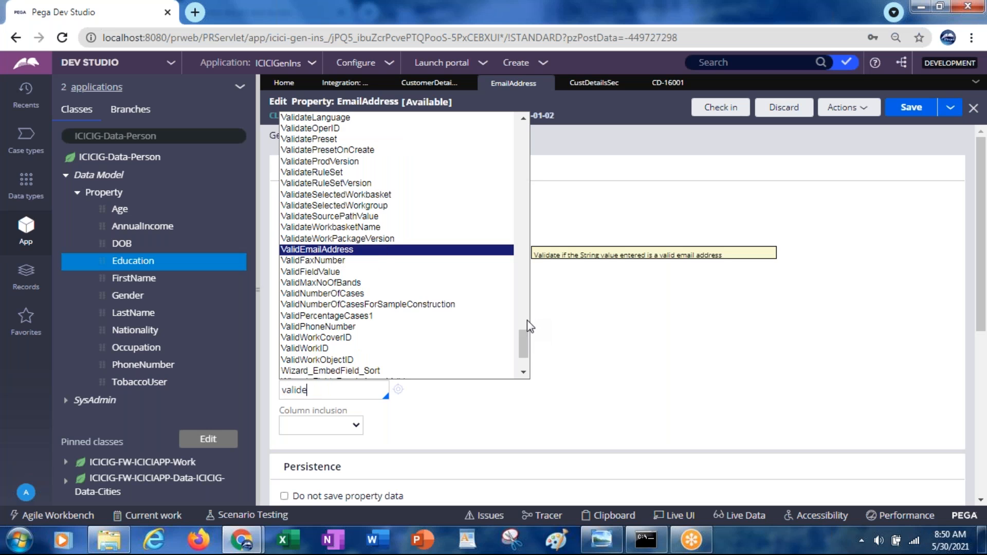
pyautogui.press('Return')
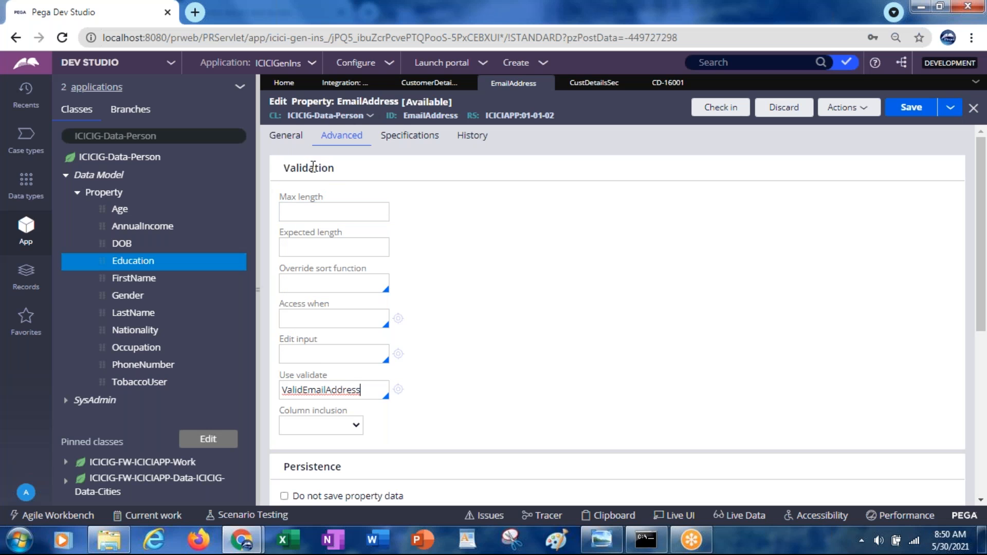
pyautogui.click(903, 114)
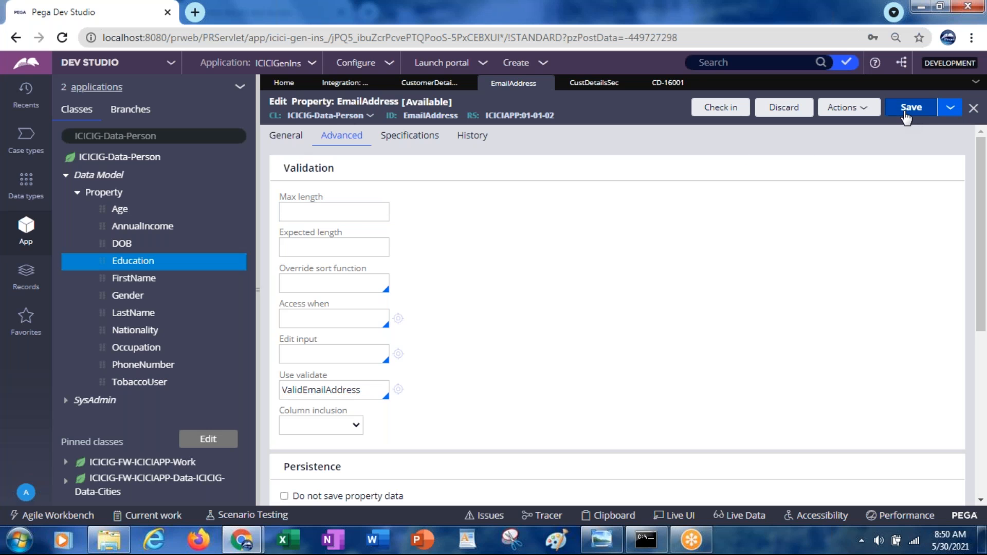
# Step: Close the submitted test case and return to the CustDetailsSec section
pyautogui.click(694, 82)
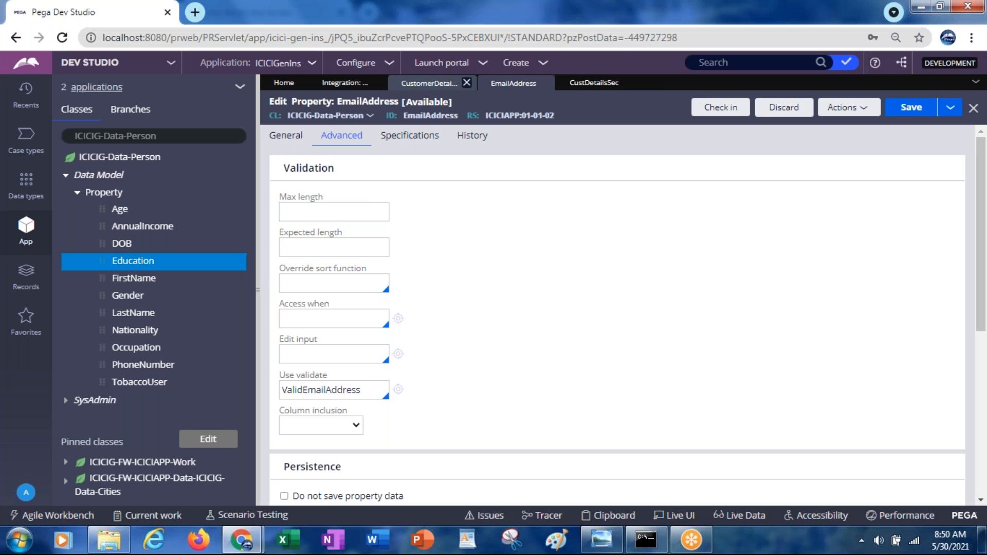
pyautogui.click(452, 83)
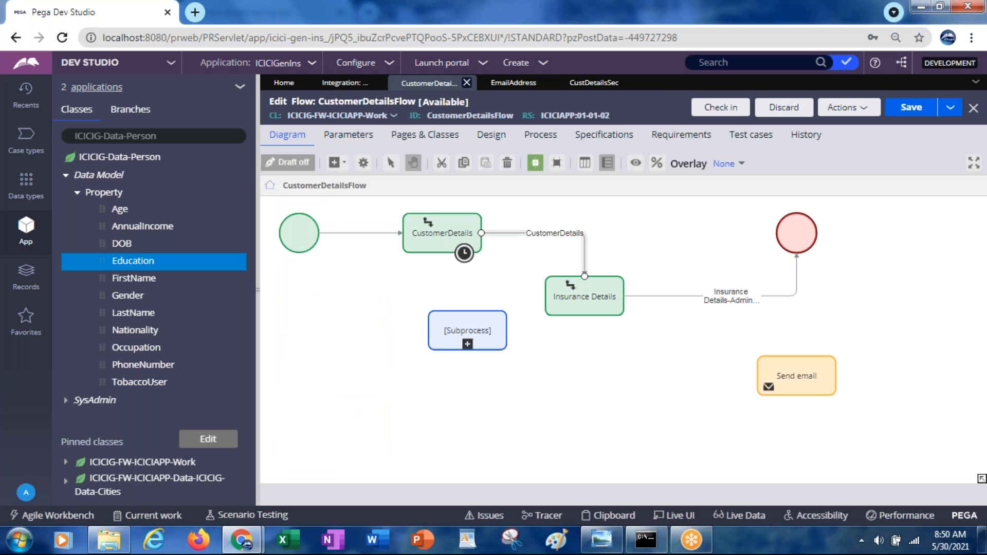
pyautogui.click(514, 84)
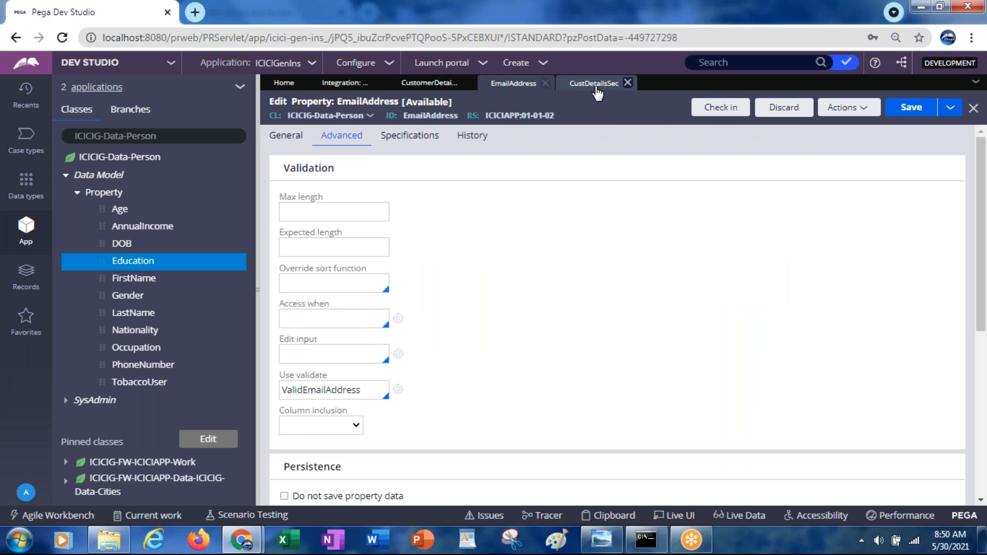
pyautogui.click(596, 89)
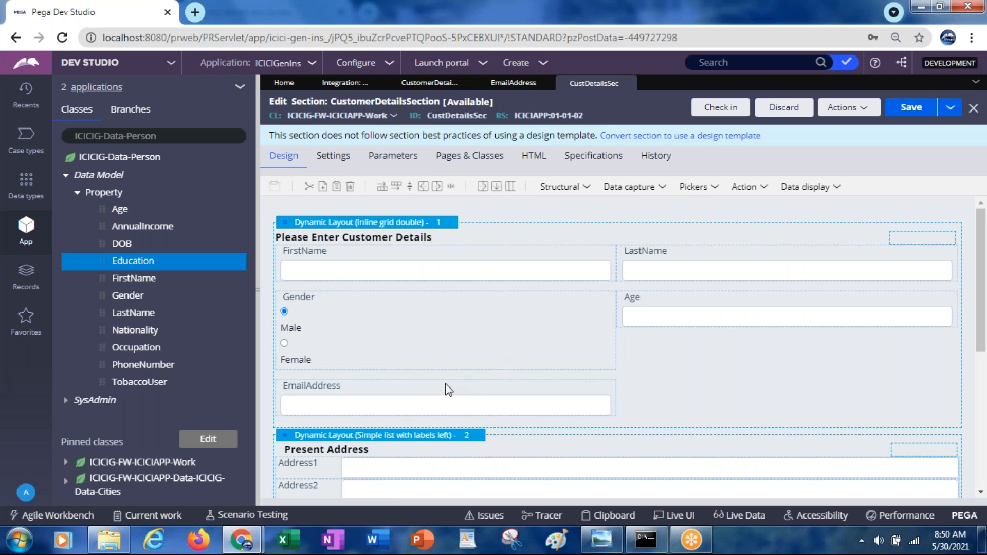
# Step: Try to change the EmailAddress field's control to Email, submit its cell properties and save the section
pyautogui.click(436, 404)
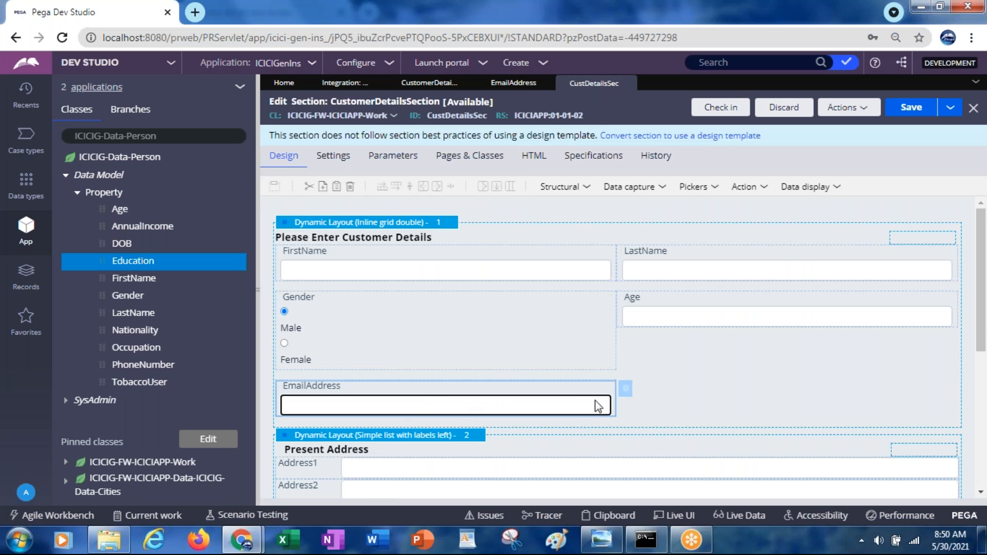
pyautogui.click(627, 391)
pyautogui.click(494, 133)
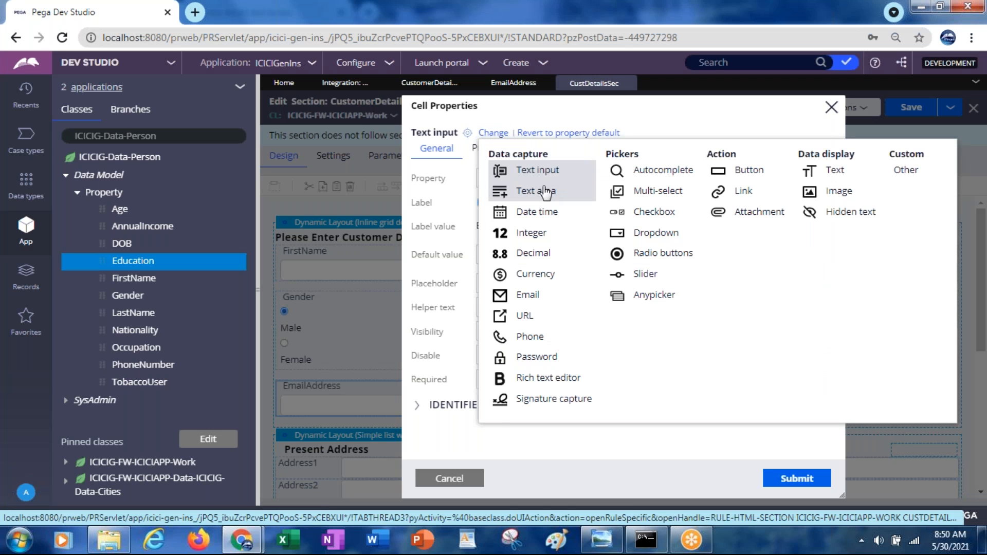
pyautogui.click(529, 295)
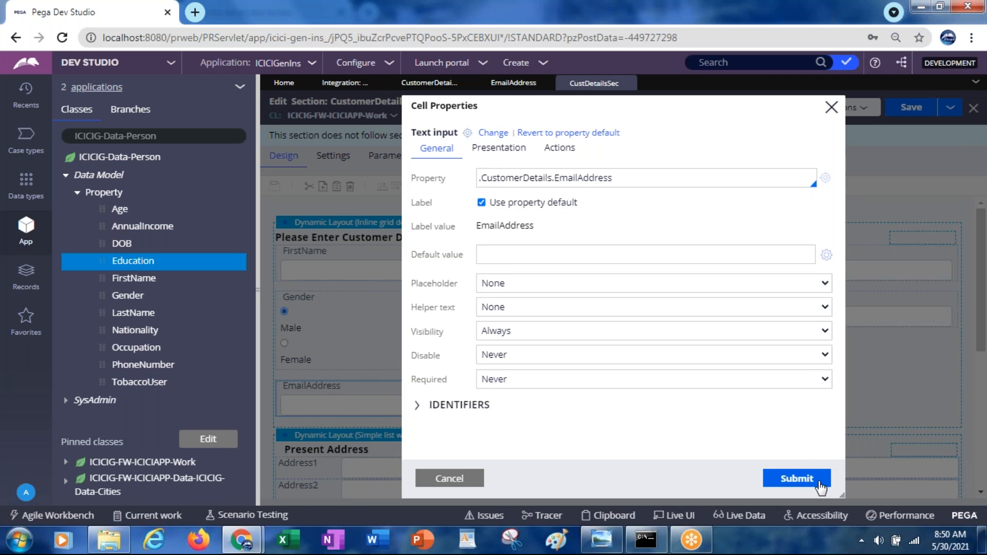
pyautogui.click(797, 479)
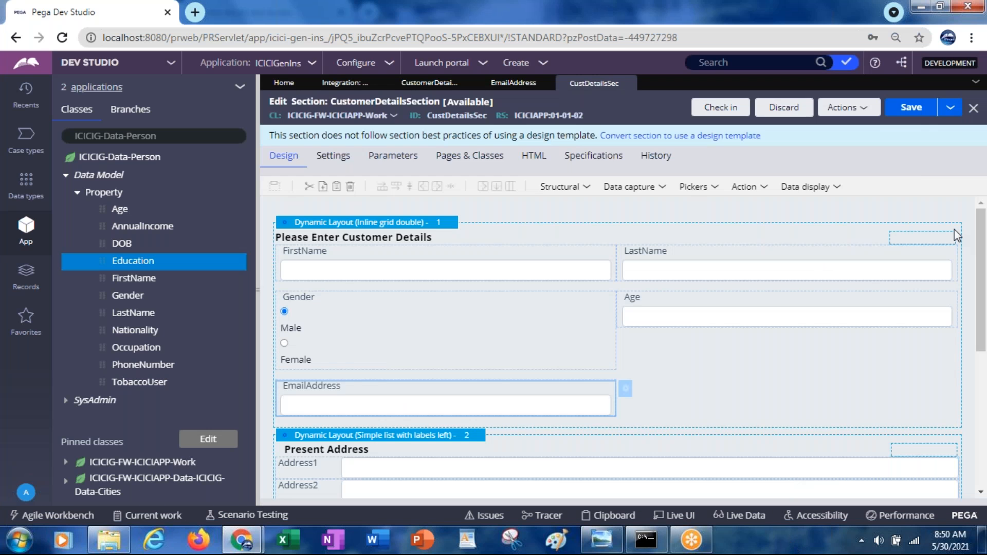
pyautogui.click(908, 110)
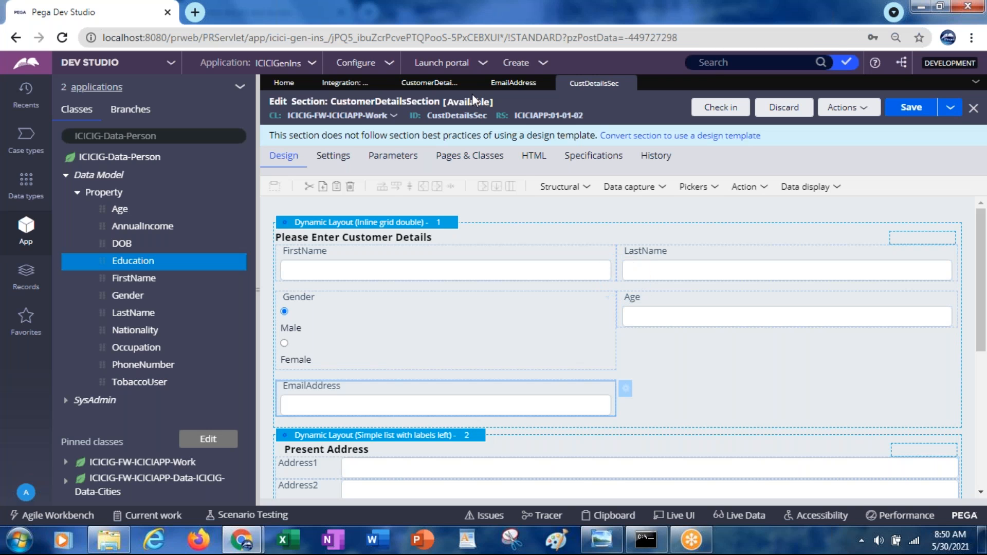
# Step: Run CustomerDetailsFlow to start a new test case
pyautogui.click(431, 85)
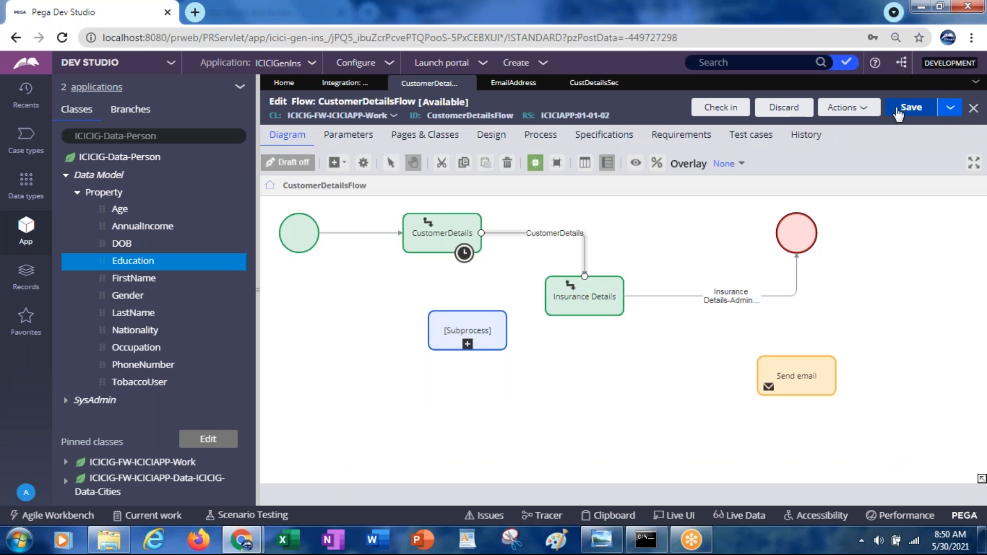
pyautogui.click(846, 108)
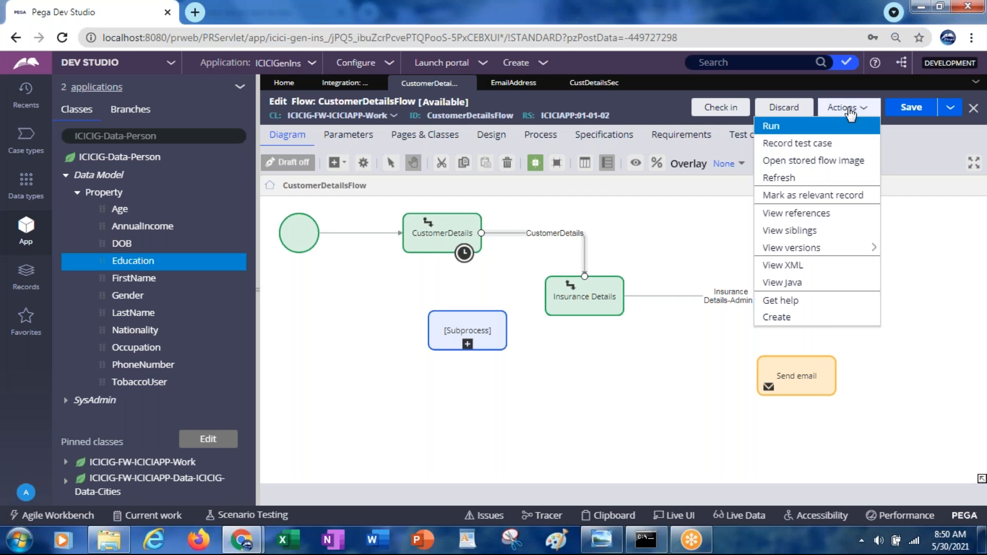
pyautogui.click(783, 134)
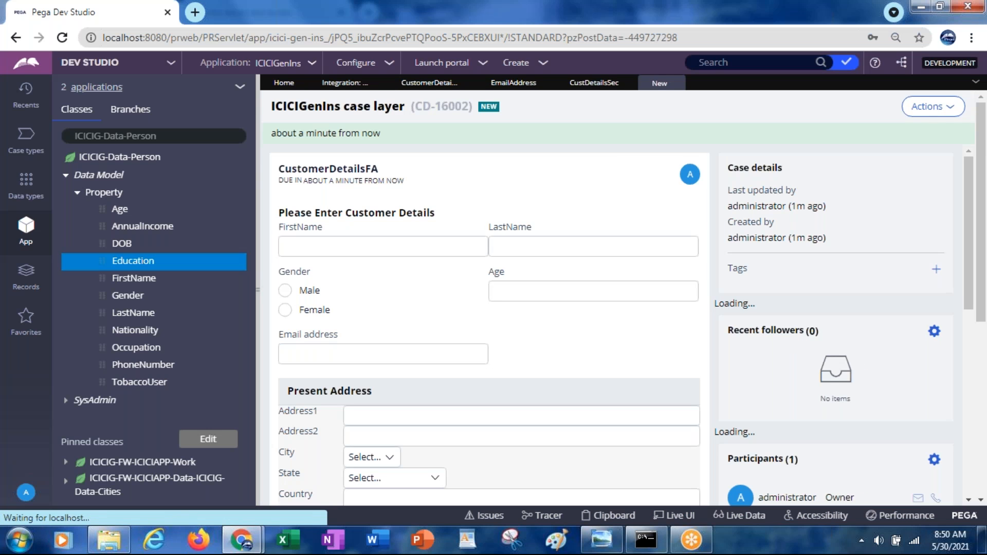
# Step: Fill in the customer's first and last name, choose Male as gender and enter 78 as age
pyautogui.write('aaa')
pyautogui.press('Tab')
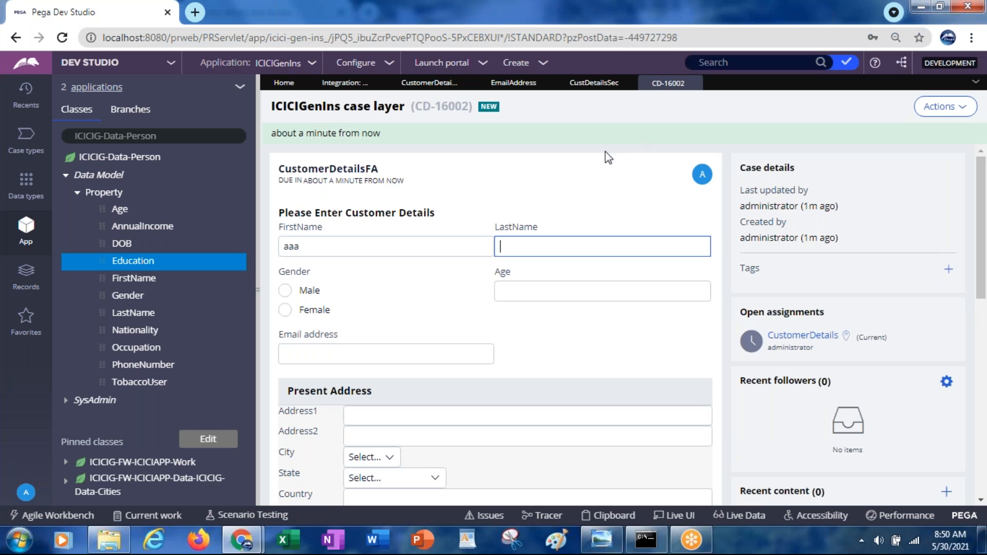
pyautogui.write('bbb')
pyautogui.press('Tab')
pyautogui.press('space')
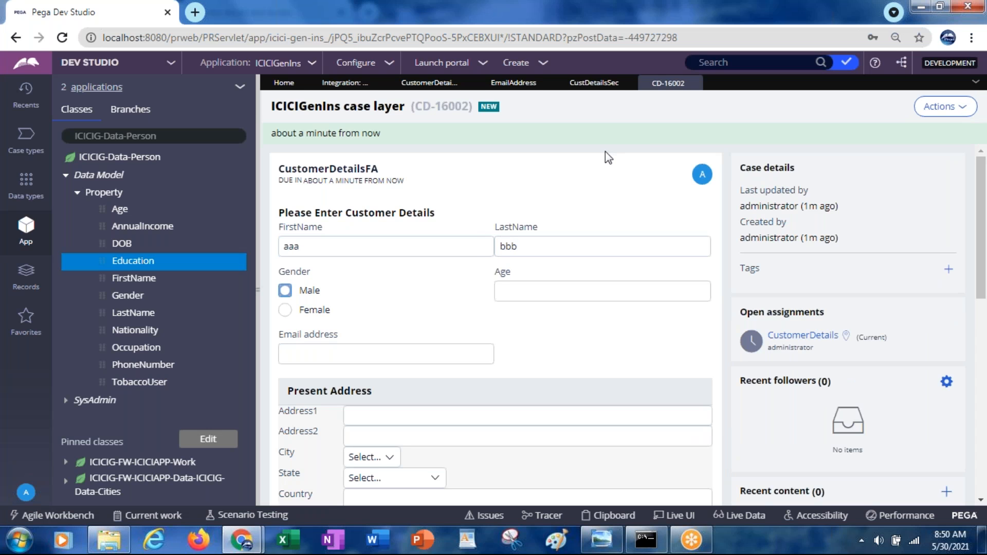
pyautogui.press('Tab')
pyautogui.write('78')
pyautogui.press('Tab')
# Step: Test the email address validation with the malformed value abc
pyautogui.write('abc')
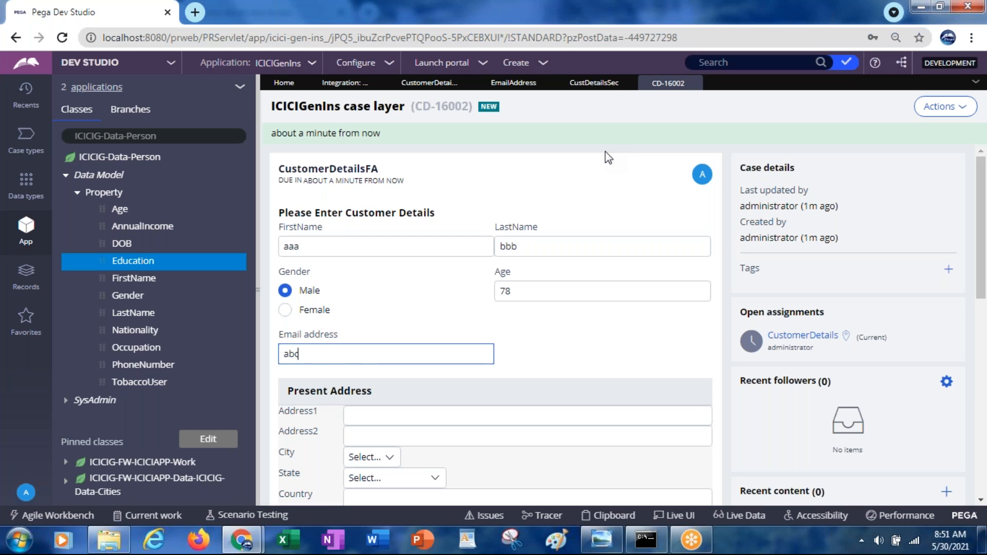
pyautogui.press('Tab')
pyautogui.press('Tab')
pyautogui.press('Tab')
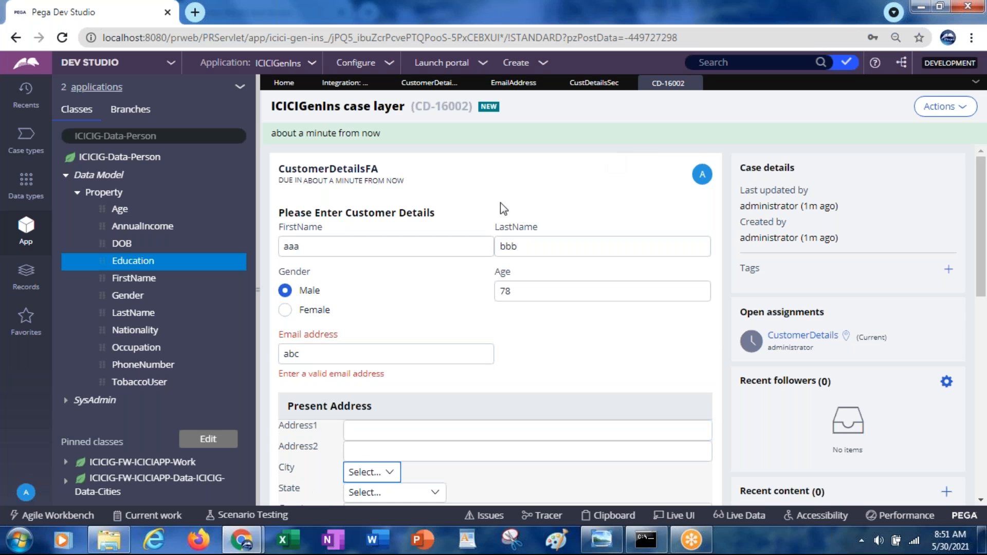
# Step: Replace the malformed email value in the customer details with a full sample email address
pyautogui.click(320, 354)
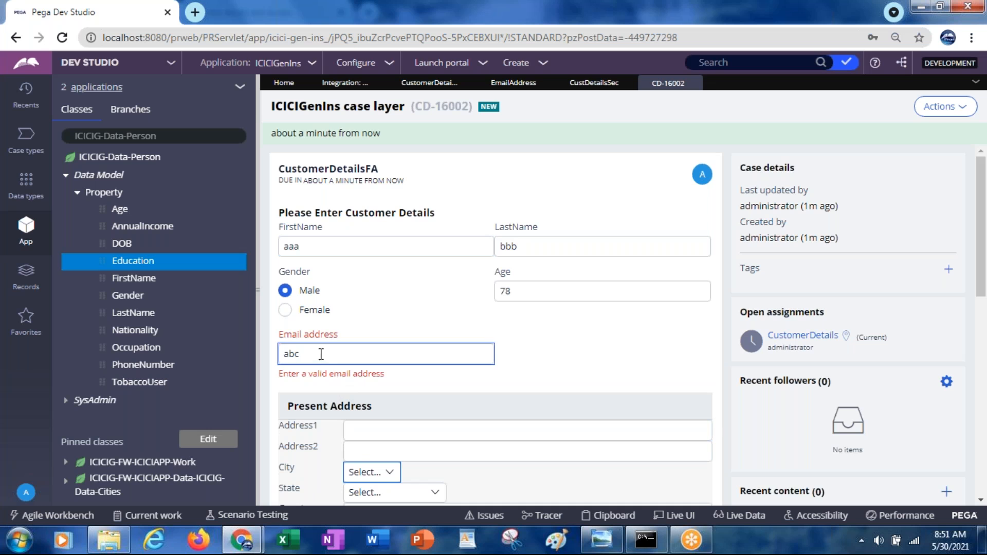
pyautogui.press('BackSpace')
pyautogui.press('BackSpace')
pyautogui.press('BackSpace')
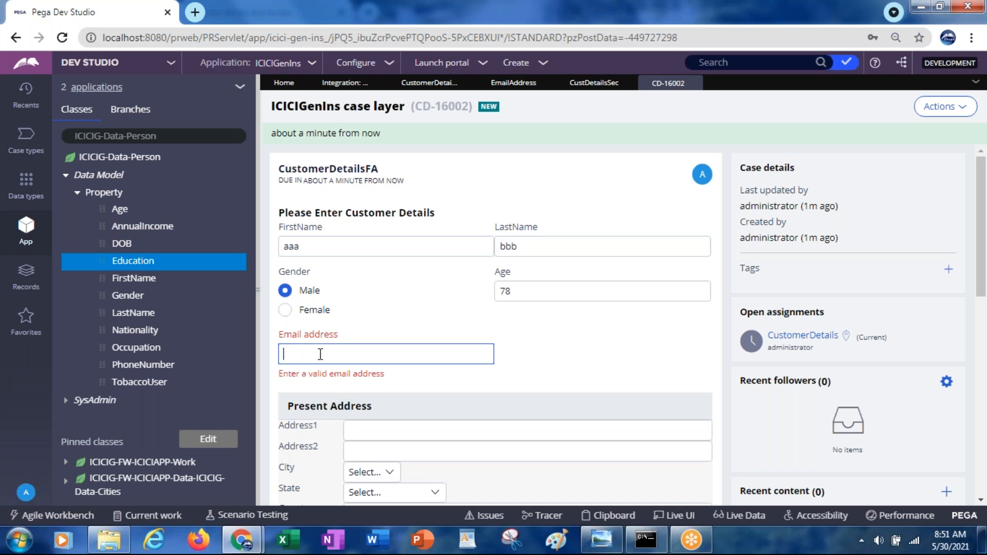
pyautogui.write('p')
pyautogui.press('BackSpace')
pyautogui.write('abc@xyz,.com')
# Step: Delete the stray comma in the sample email address and recheck the field's validation
pyautogui.click(324, 359)
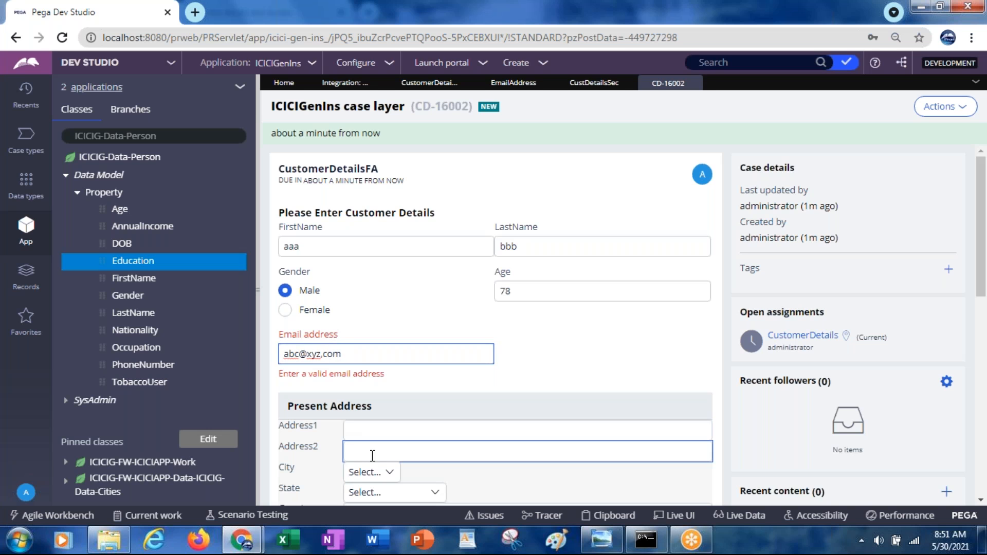
pyautogui.press('Delete')
pyautogui.press('Tab')
pyautogui.click(322, 354)
pyautogui.press('Delete')
pyautogui.press('Tab')
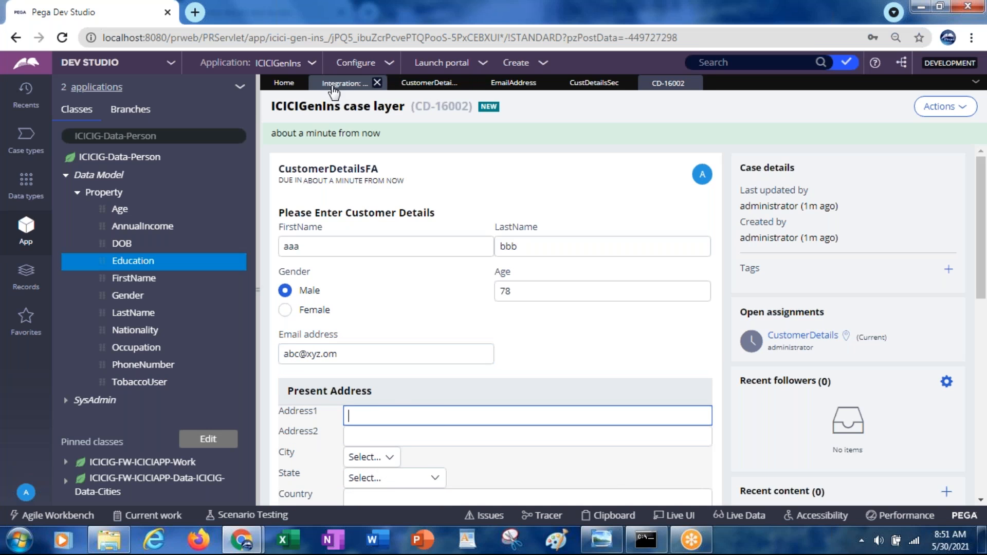
# Step: Open the Send email shape in CustomerDetailsFlow and set its recipient address to .CustomerDetails.EmailAddress
pyautogui.click(414, 84)
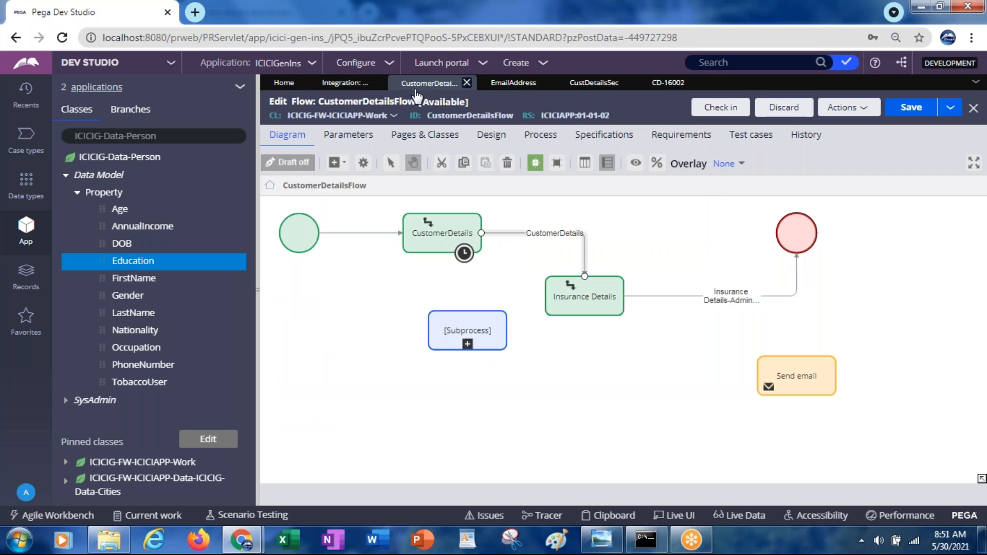
pyautogui.click(796, 382)
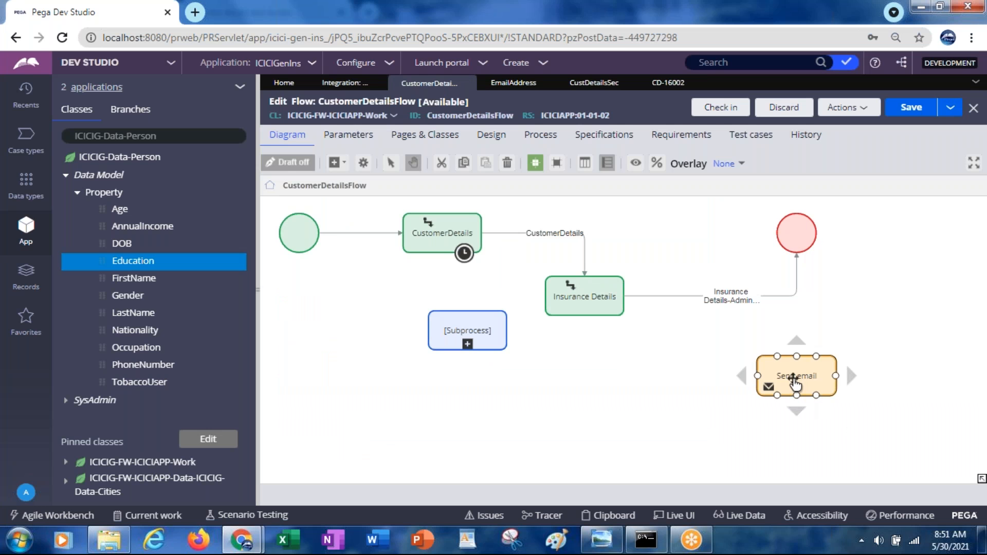
pyautogui.doubleClick(796, 383)
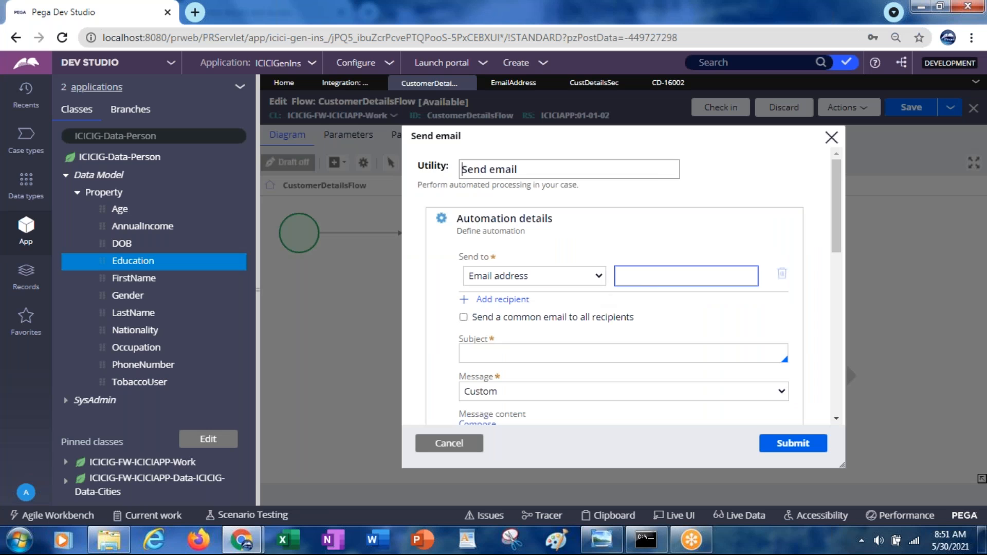
pyautogui.click(645, 276)
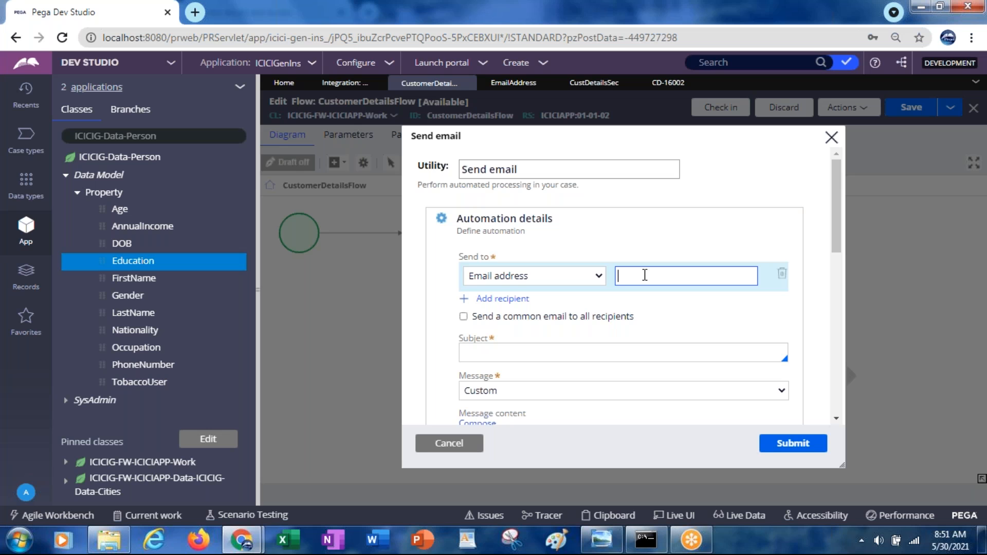
pyautogui.write('.CustomerDetails.EmailAddress')
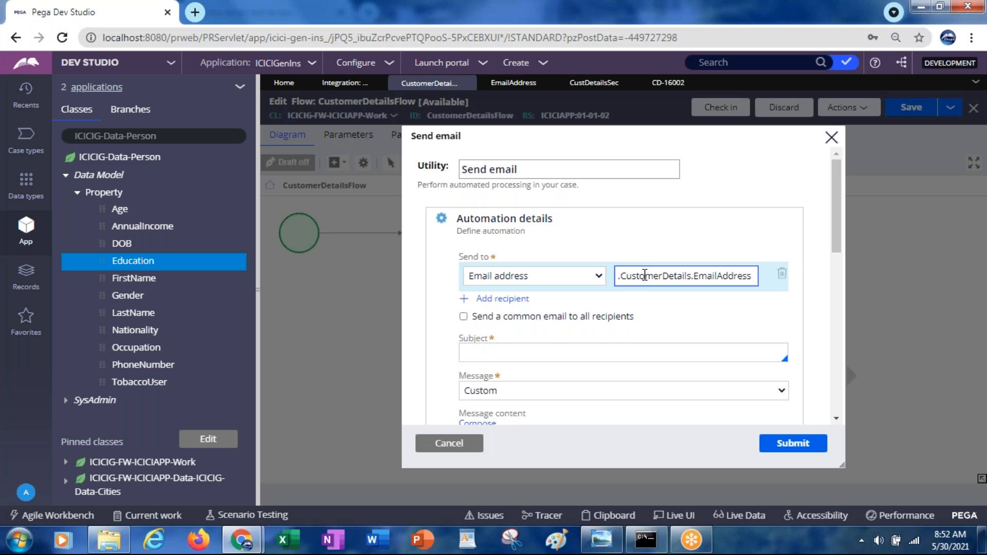
# Step: Set the email subject to "Testing email functionality"
pyautogui.click(601, 349)
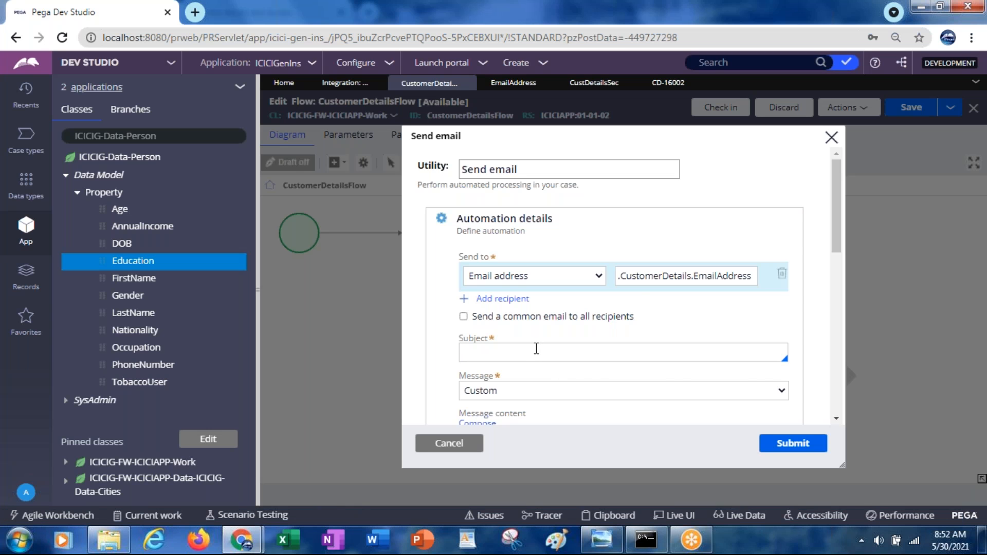
pyautogui.write('Testing email functionality')
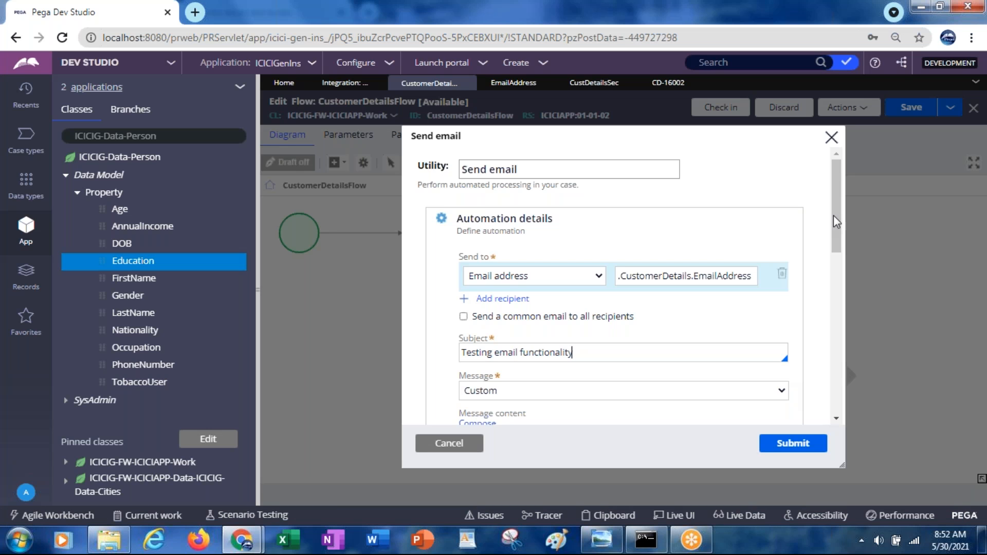
# Step: Set the email's message type to Correspondence and go to the correspondence template field
pyautogui.moveTo(834, 221); pyautogui.dragTo(835, 255)
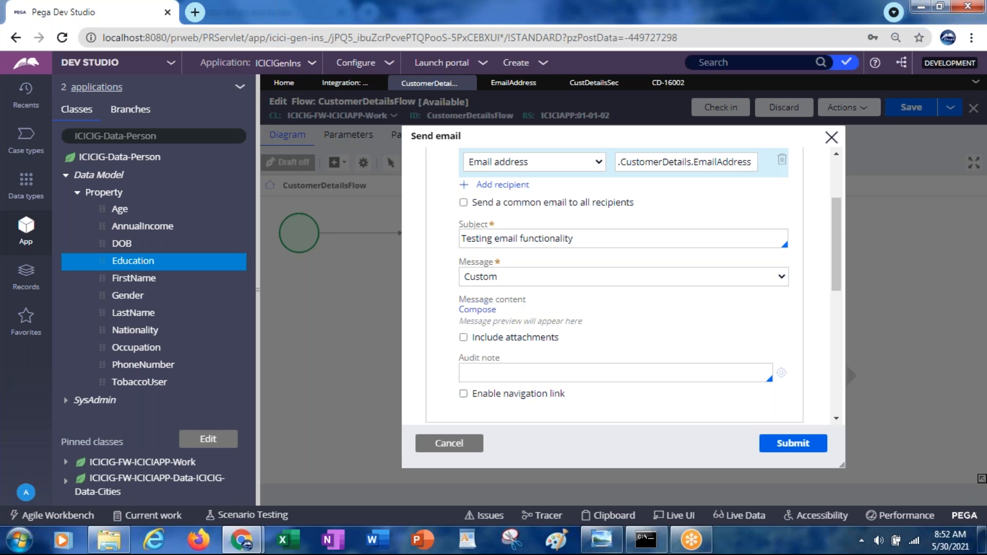
pyautogui.click(484, 281)
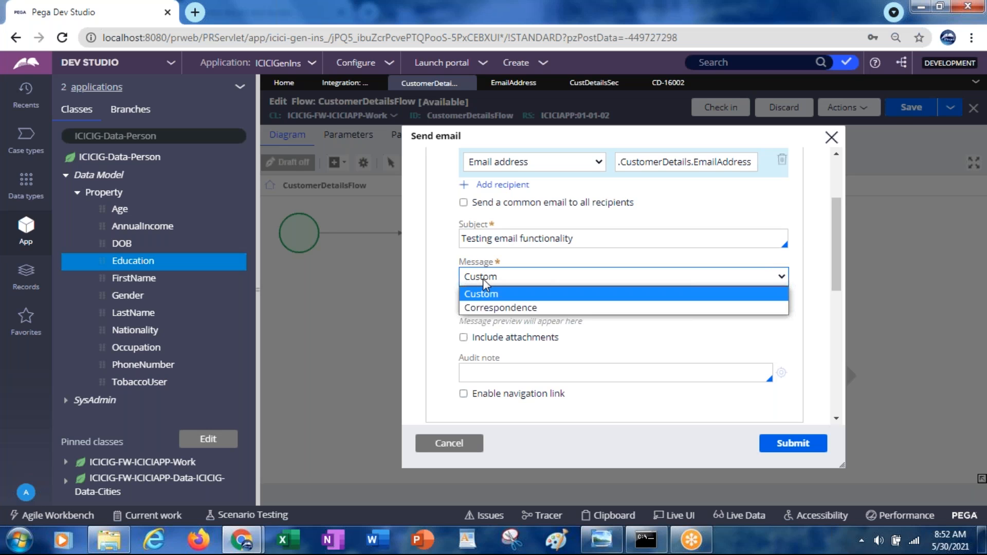
pyautogui.click(489, 308)
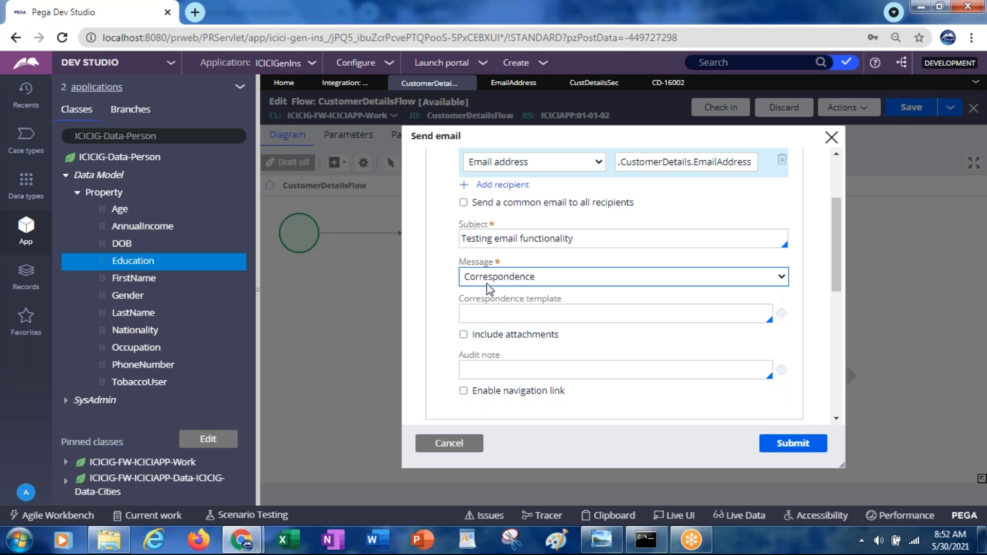
pyautogui.click(485, 317)
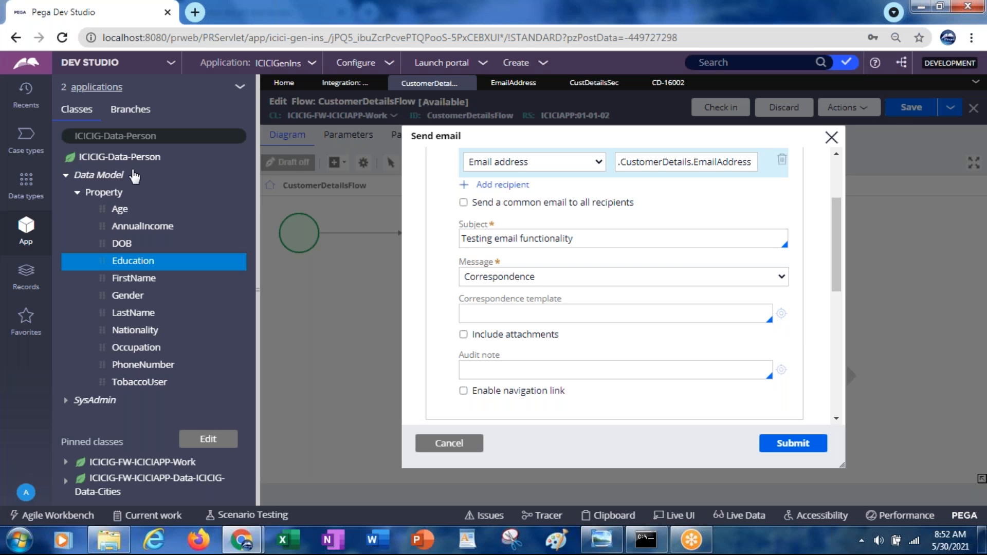
# Step: Start a new Correspondence Fragment record under the Process category of ICICIG-FW-ICICIAPP-Work
pyautogui.click(78, 193)
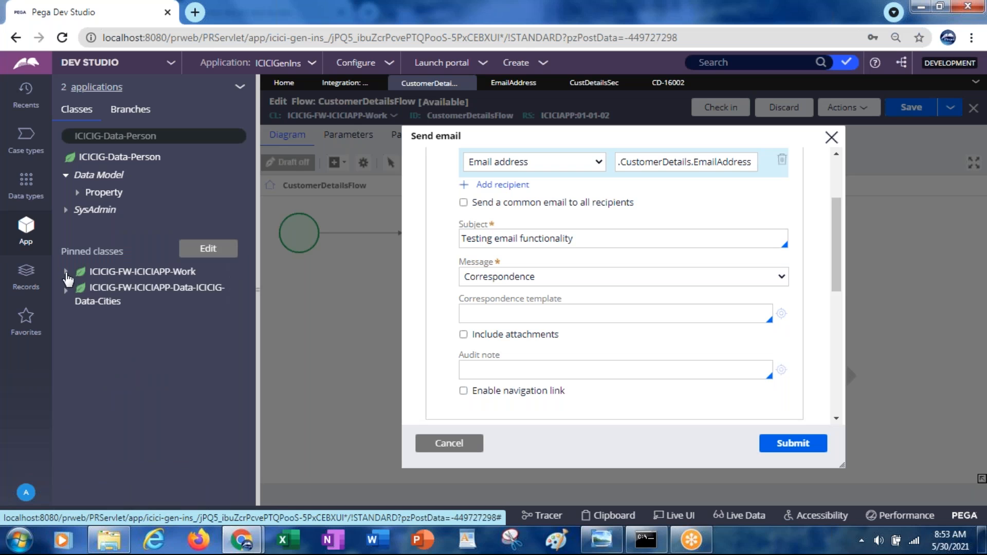
pyautogui.click(65, 272)
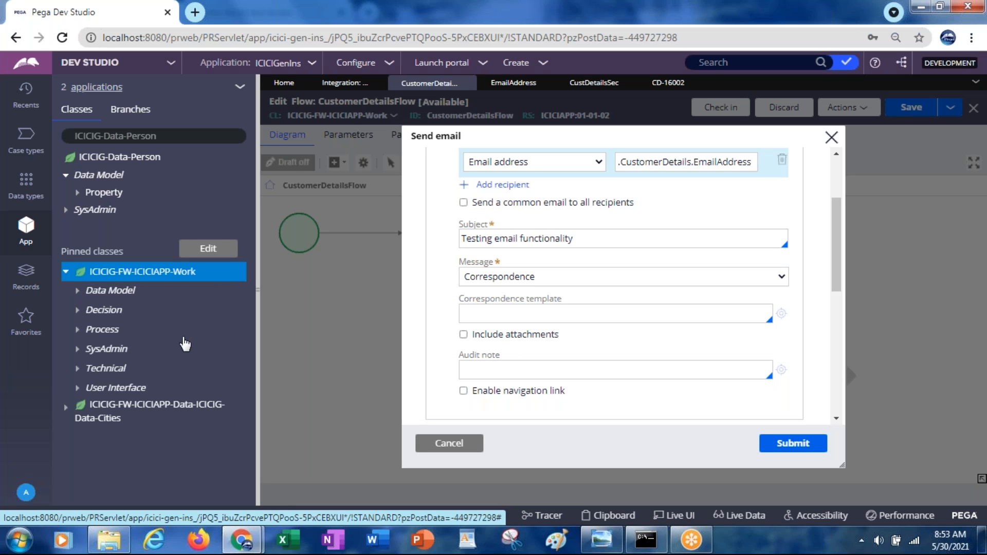
pyautogui.click(112, 335)
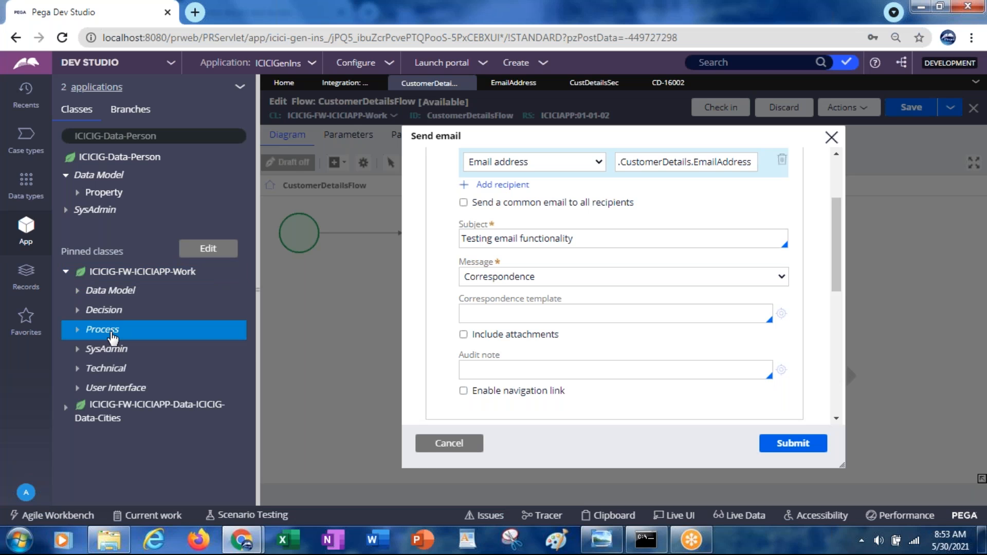
pyautogui.rightClick(113, 337)
pyautogui.moveTo(112, 348)
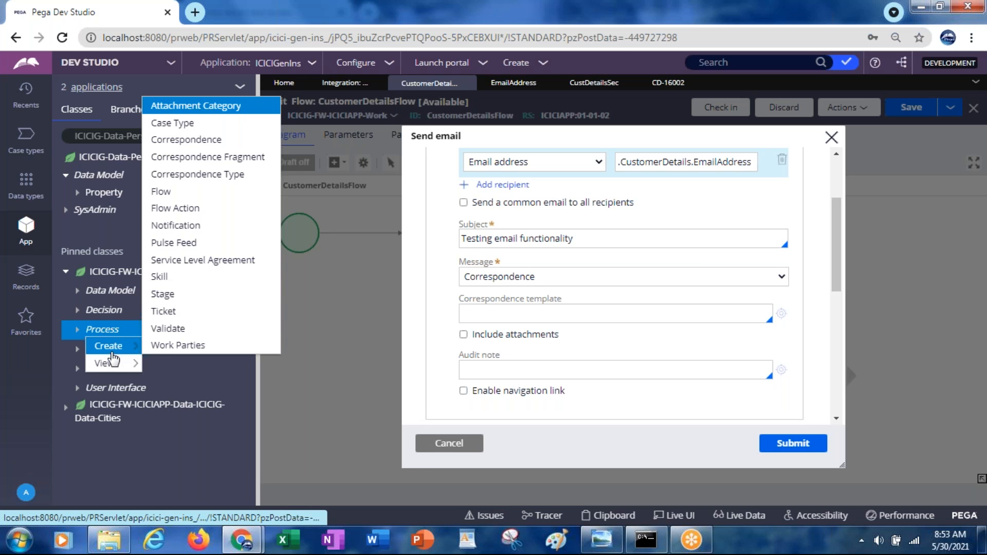
pyautogui.click(197, 161)
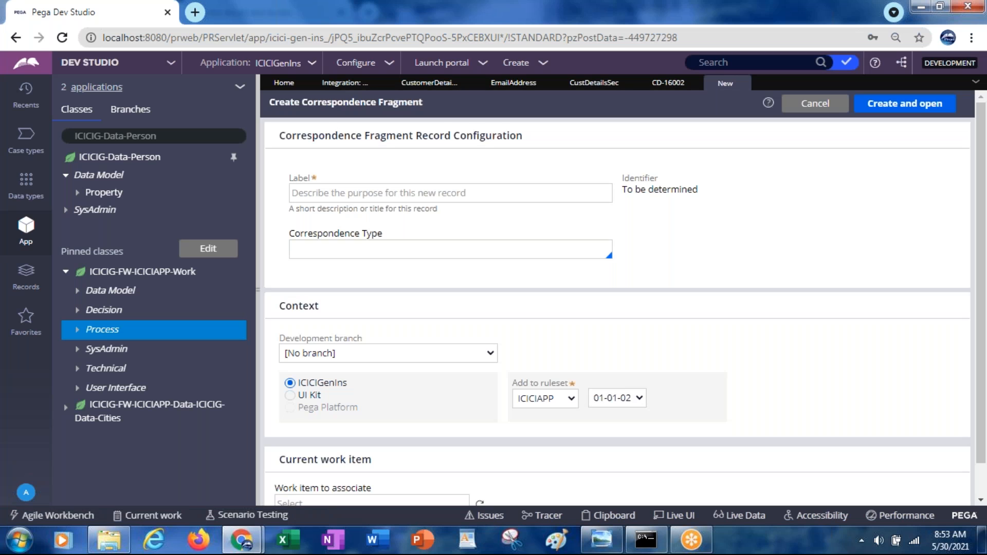
# Step: Label the new correspondence fragment Signature
pyautogui.click(100, 136)
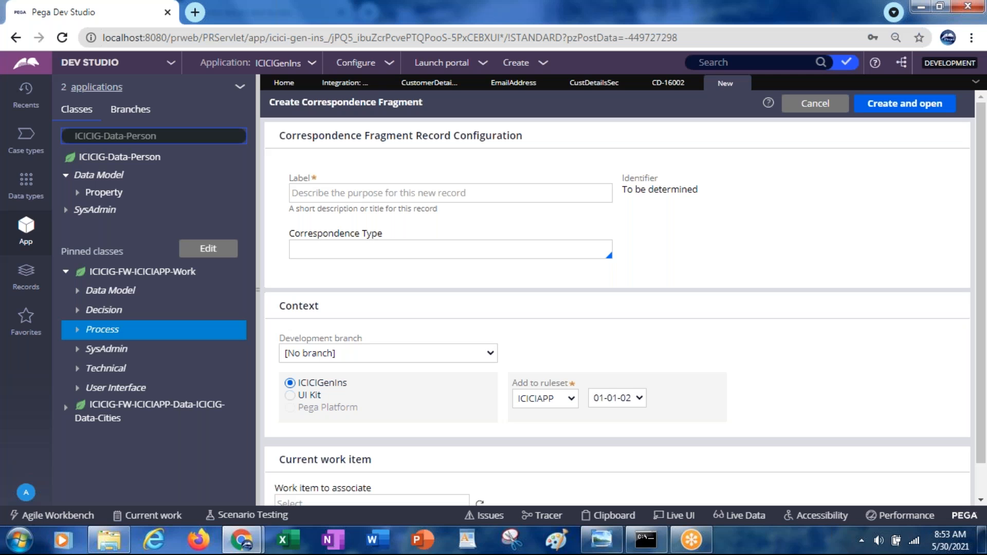
pyautogui.click(325, 194)
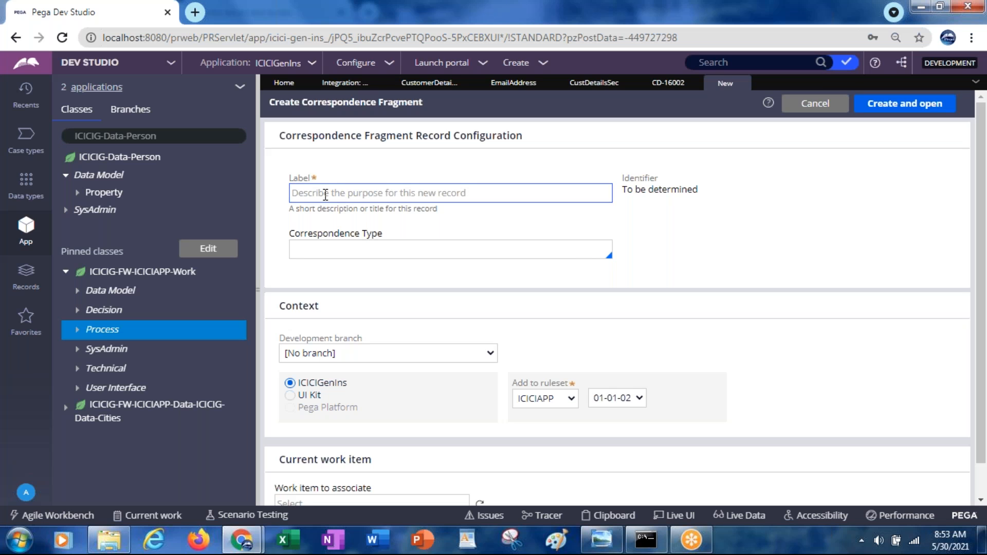
pyautogui.write('S')
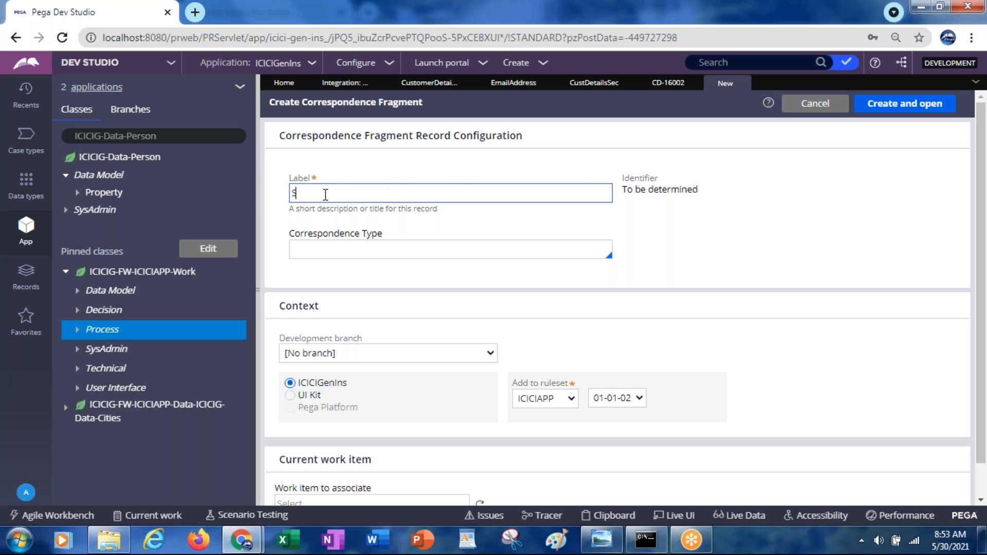
pyautogui.write('ignature')
pyautogui.press('Tab')
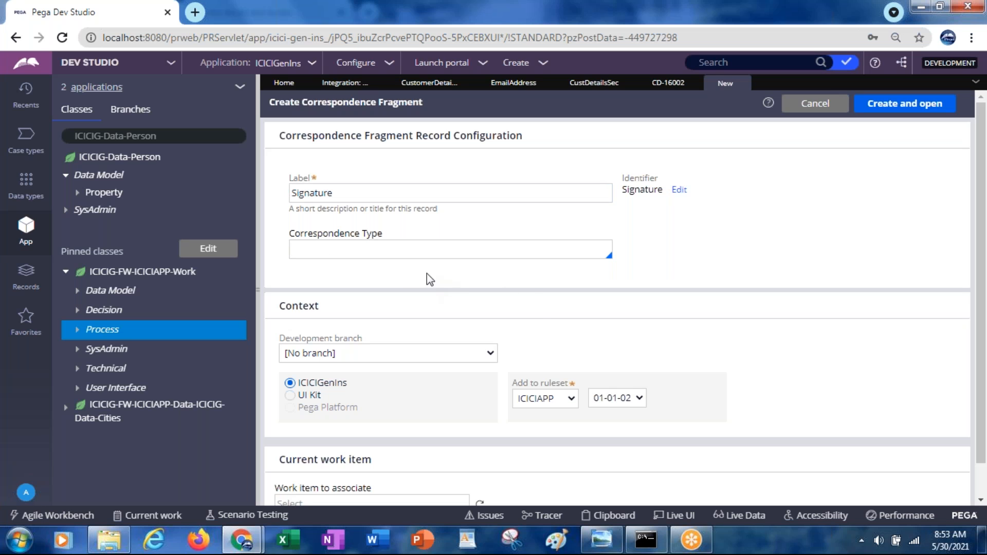
# Step: Set the fragment's correspondence type to Email, then create and open the record
pyautogui.click(324, 250)
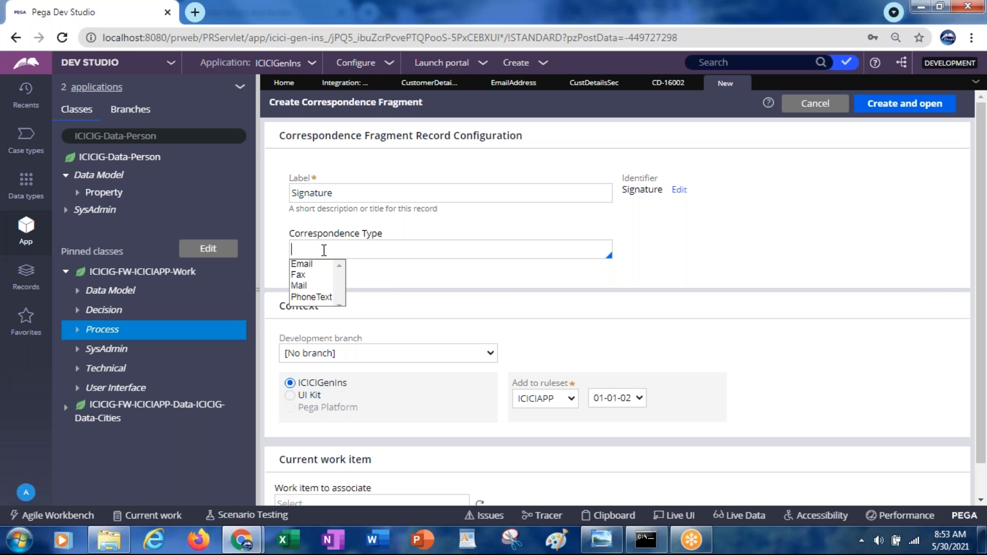
pyautogui.press('Down')
pyautogui.press('Down')
pyautogui.press('Down')
pyautogui.press('Down')
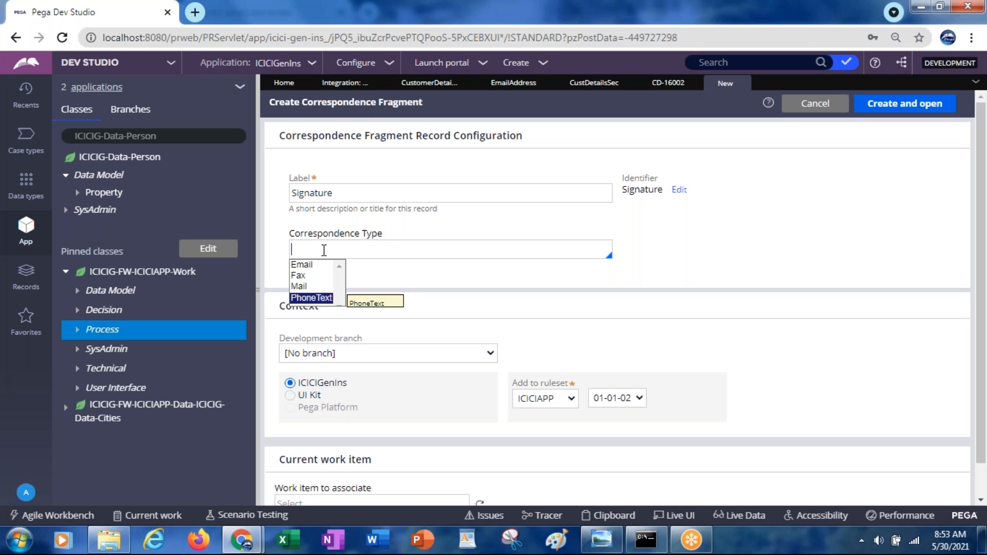
pyautogui.press('Up')
pyautogui.press('Up')
pyautogui.press('Up')
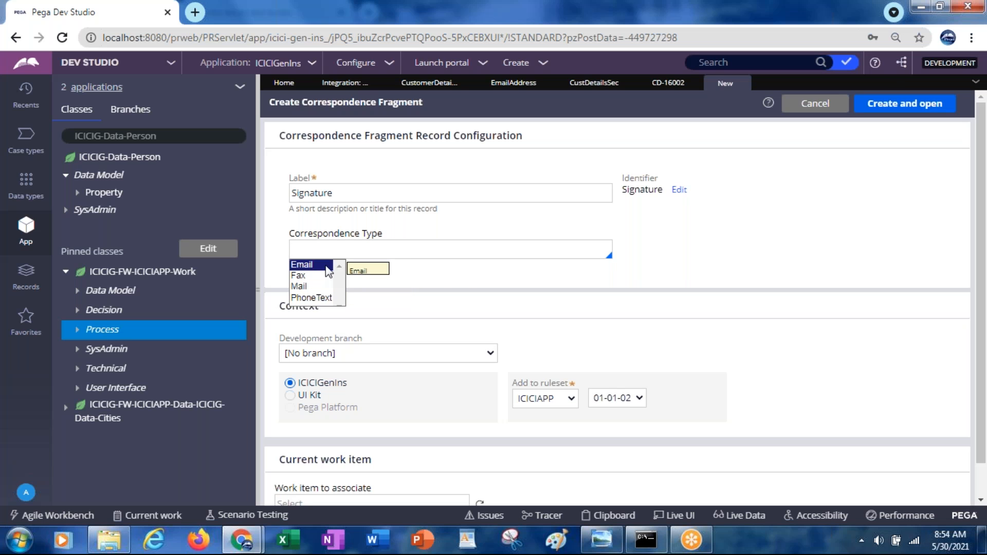
pyautogui.click(326, 265)
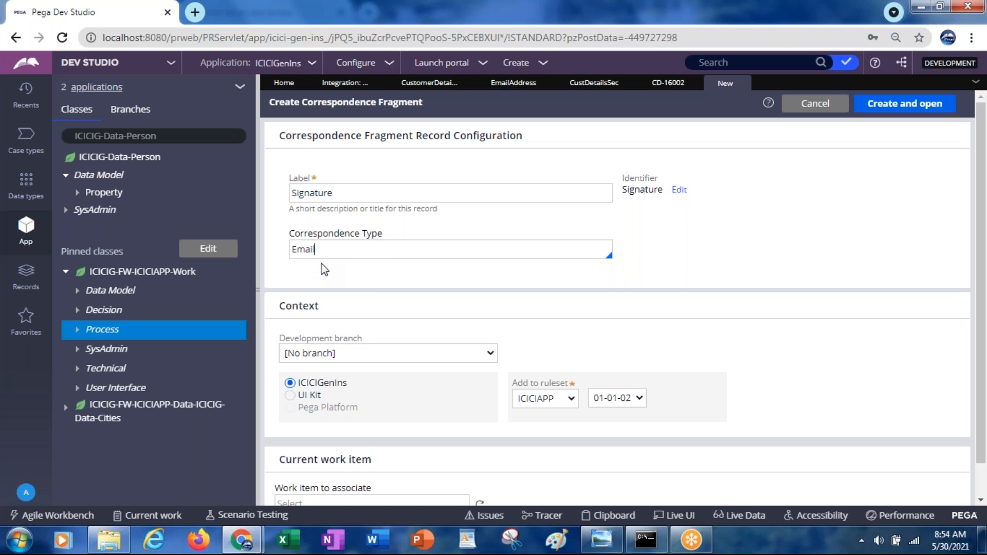
pyautogui.click(906, 108)
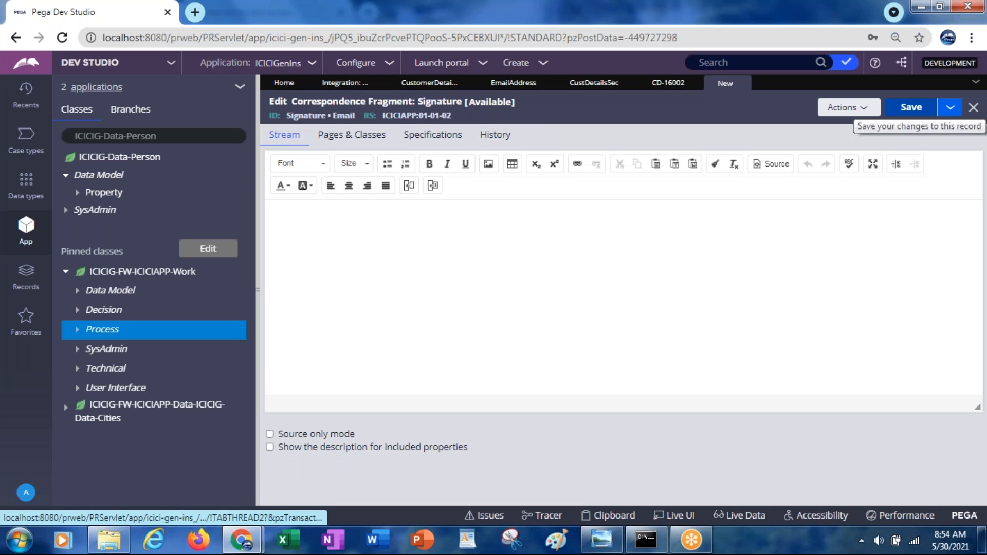
# Step: Write the Signature fragment's text as "Thanks and Regards," with "Pega Series" on the line below
pyautogui.click(404, 243)
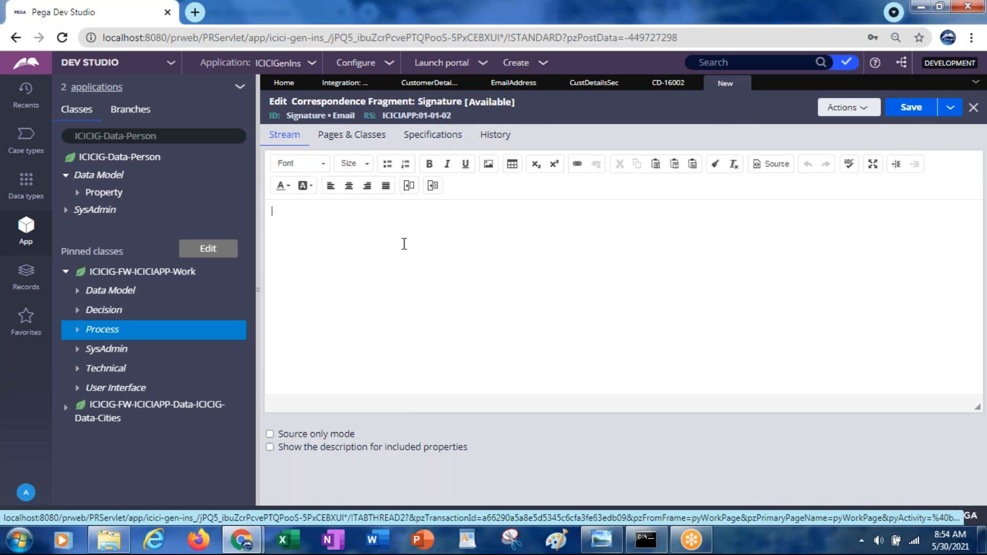
pyautogui.write('Thanks a')
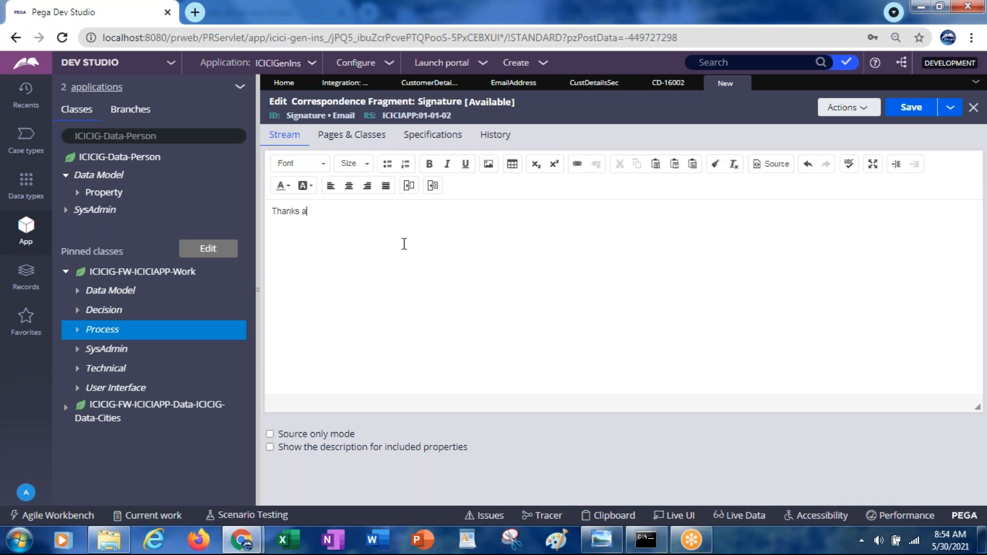
pyautogui.write('nd Regards,')
pyautogui.press('Return')
pyautogui.write('Pega Series')
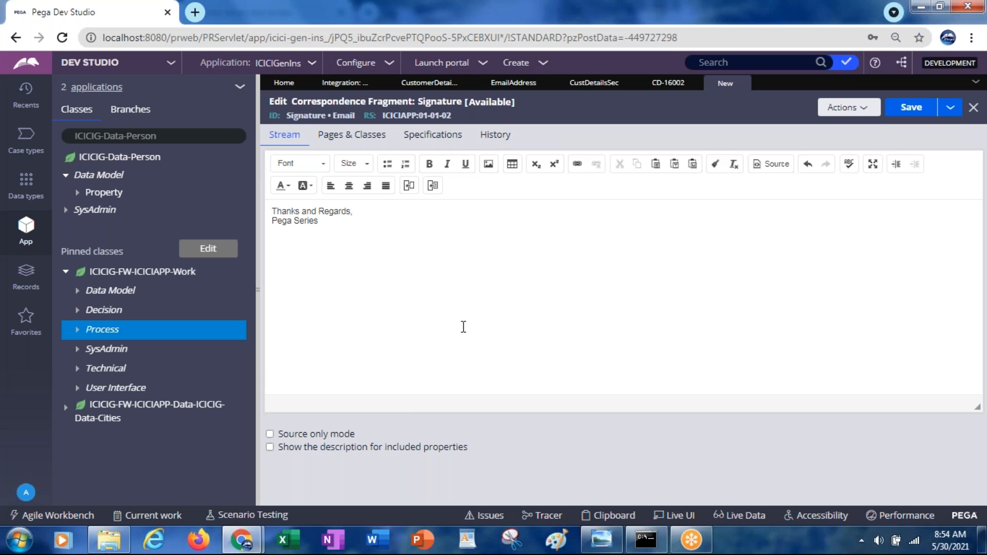
# Step: Make the whole signature text bold and save the Signature fragment
pyautogui.hotkey('ctrl', 'a')
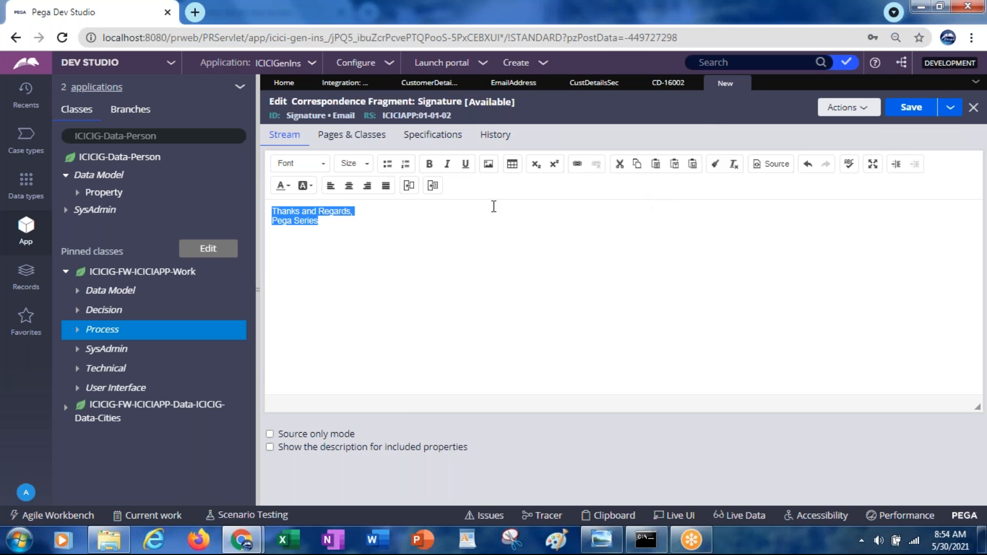
pyautogui.click(430, 167)
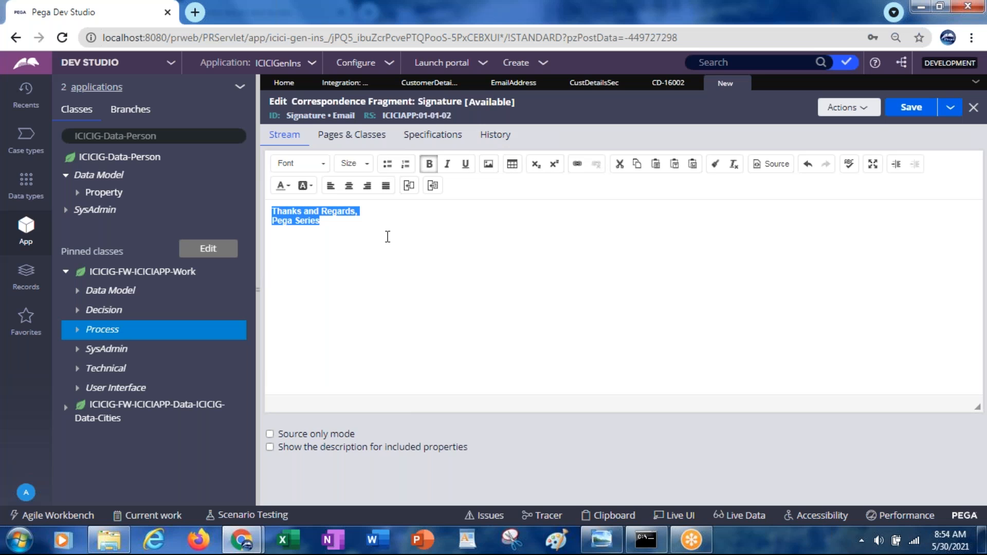
pyautogui.click(901, 109)
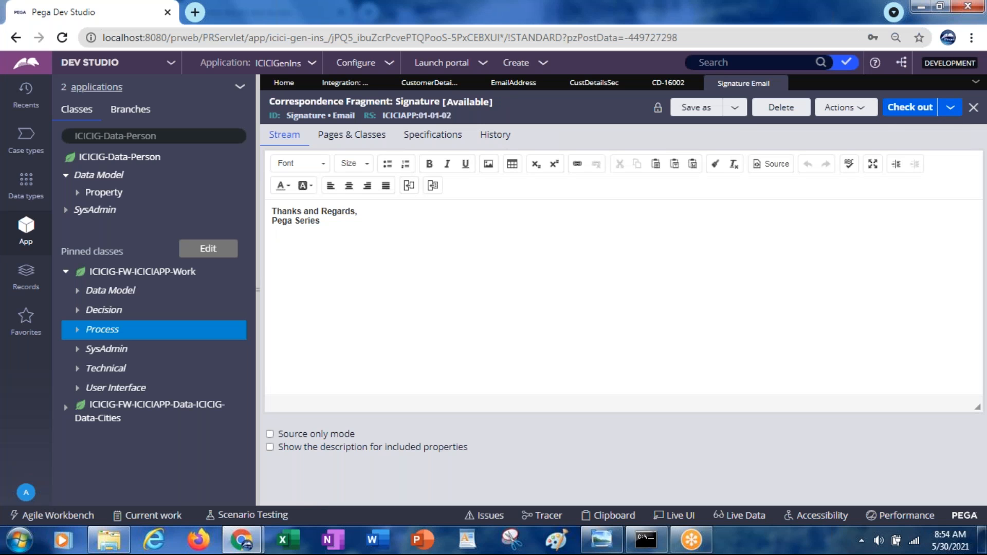
pyautogui.click(433, 186)
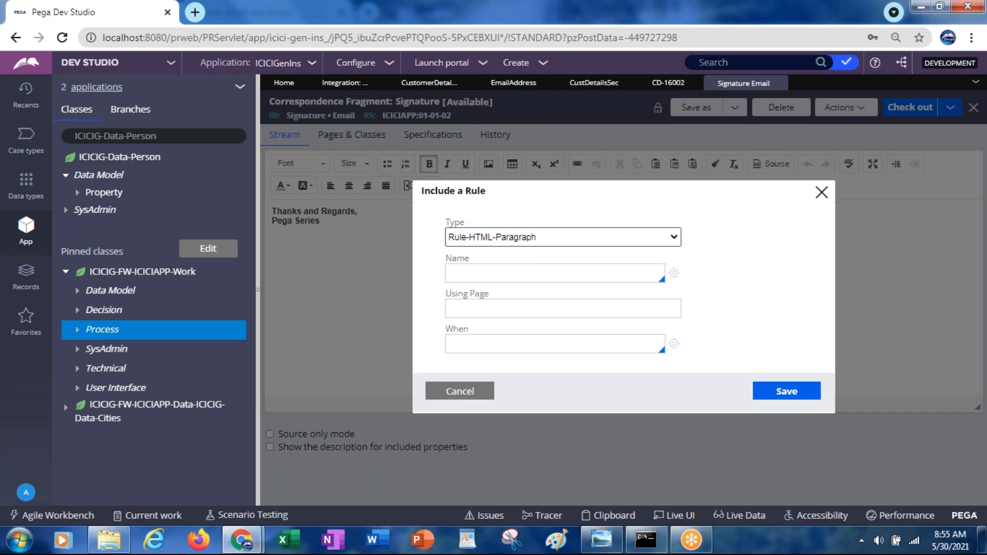
pyautogui.click(533, 242)
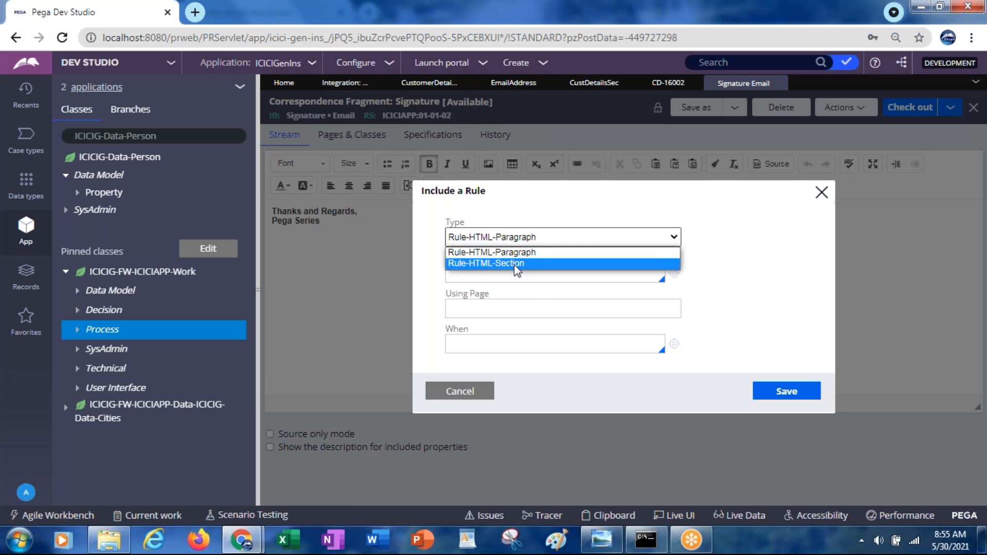
pyautogui.click(459, 391)
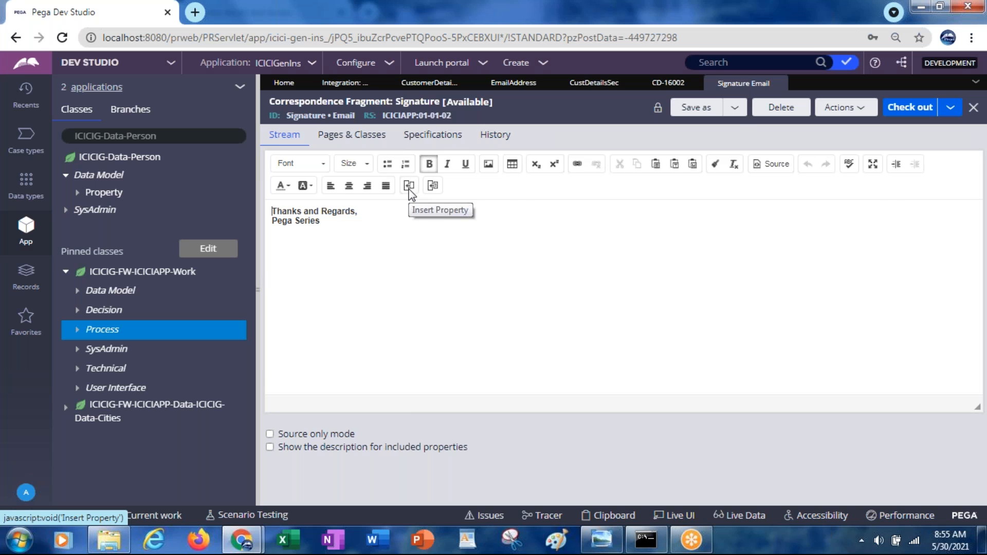
# Step: Close the Signature record and start another Correspondence Fragment under the Process category of ICICIG-FW-ICICIAPP-Work
pyautogui.click(779, 83)
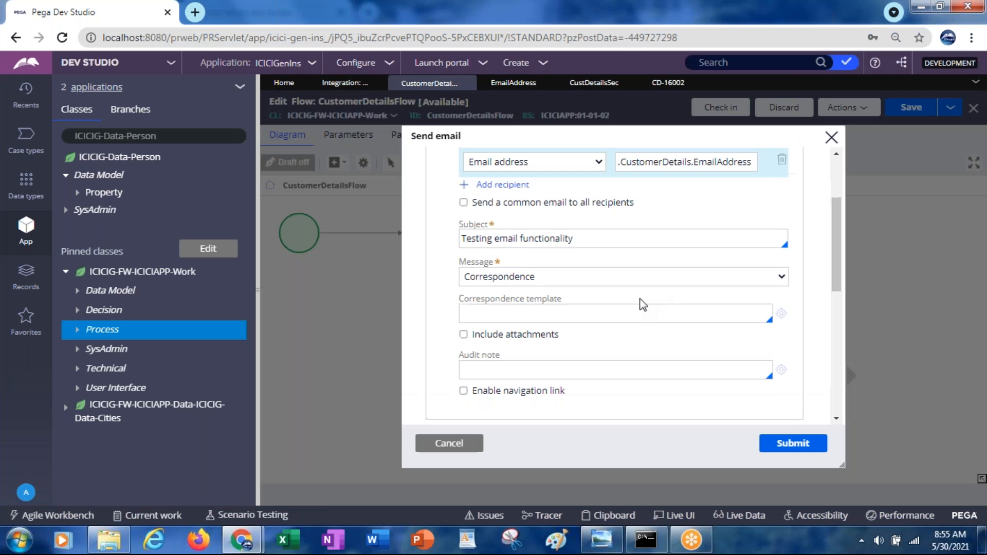
pyautogui.rightClick(103, 334)
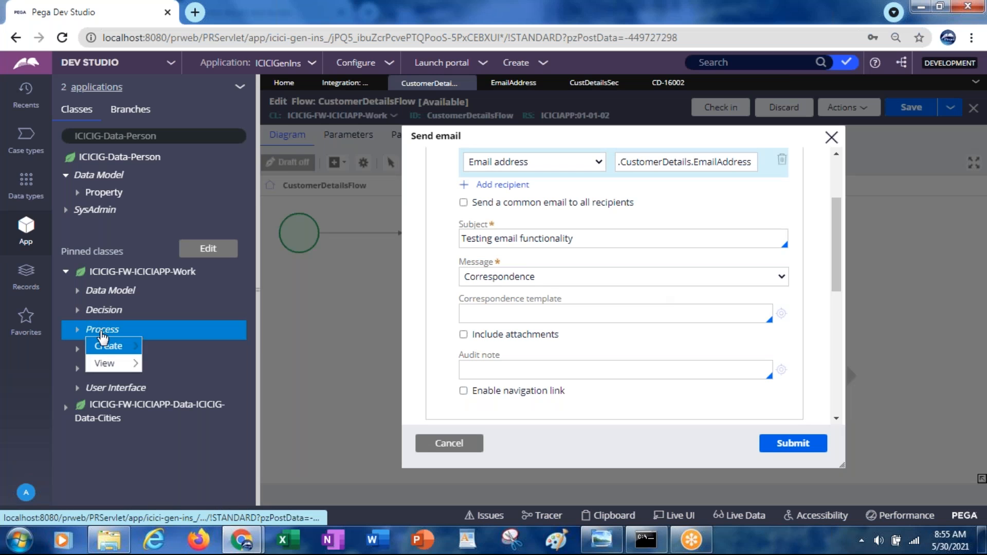
pyautogui.moveTo(116, 348)
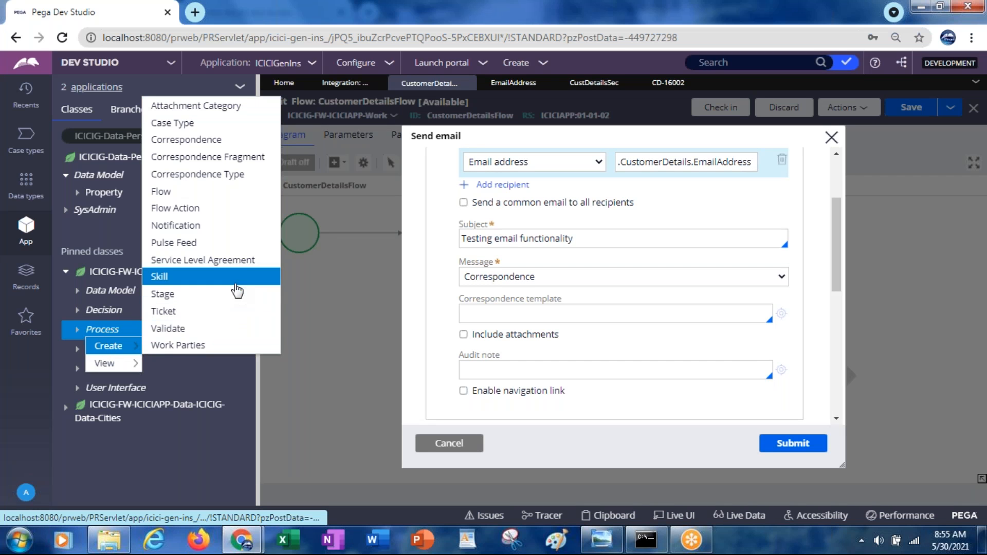
pyautogui.click(193, 160)
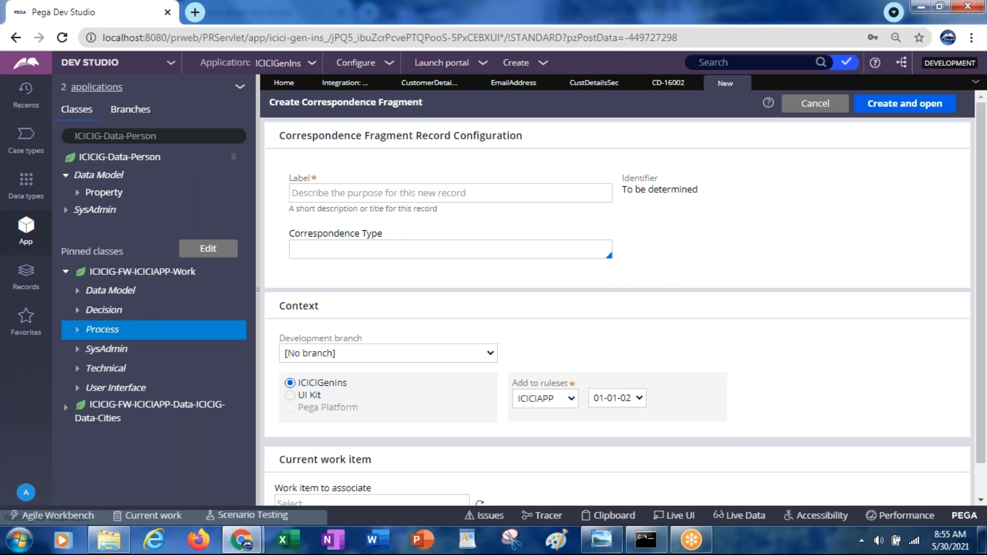
# Step: Label the new correspondence fragment Hello Message
pyautogui.click(365, 198)
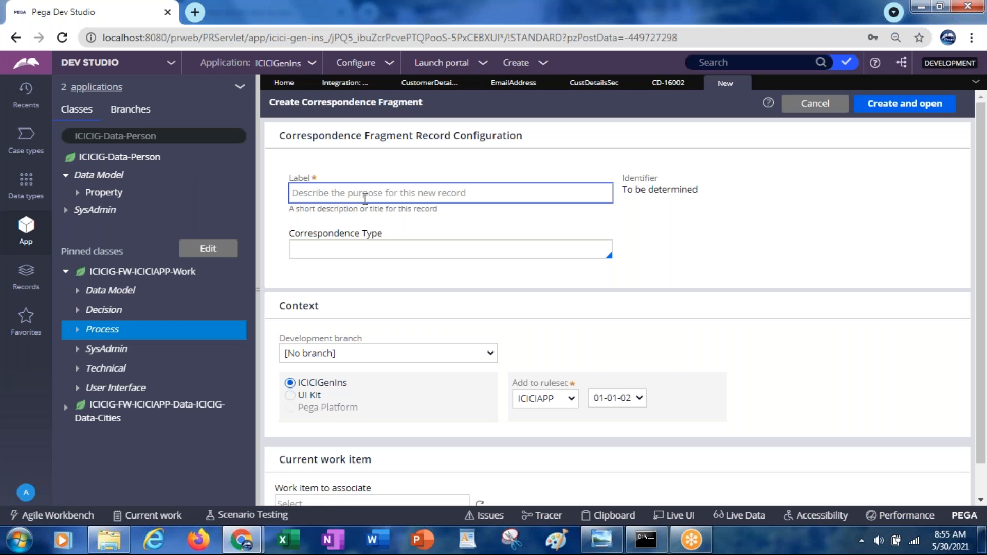
pyautogui.write('Hello Message')
pyautogui.press('Tab')
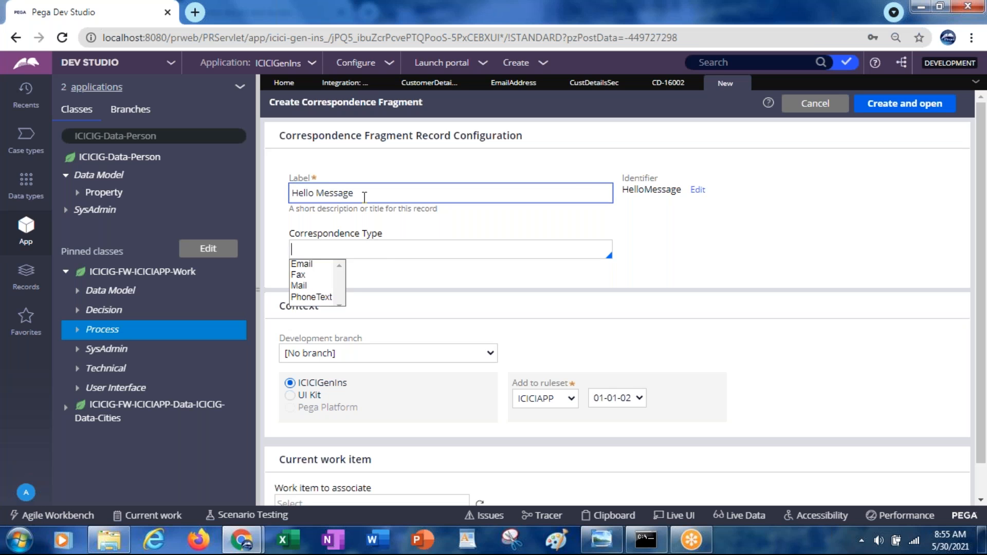
# Step: Set the Hello Message fragment's correspondence type to Email, then create and open the record
pyautogui.press('Down')
pyautogui.press('Return')
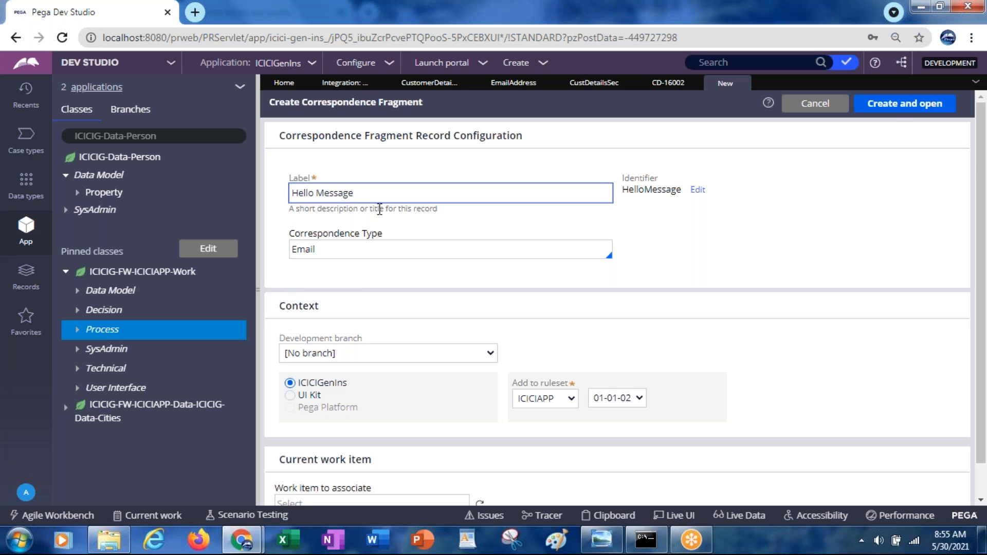
pyautogui.click(900, 108)
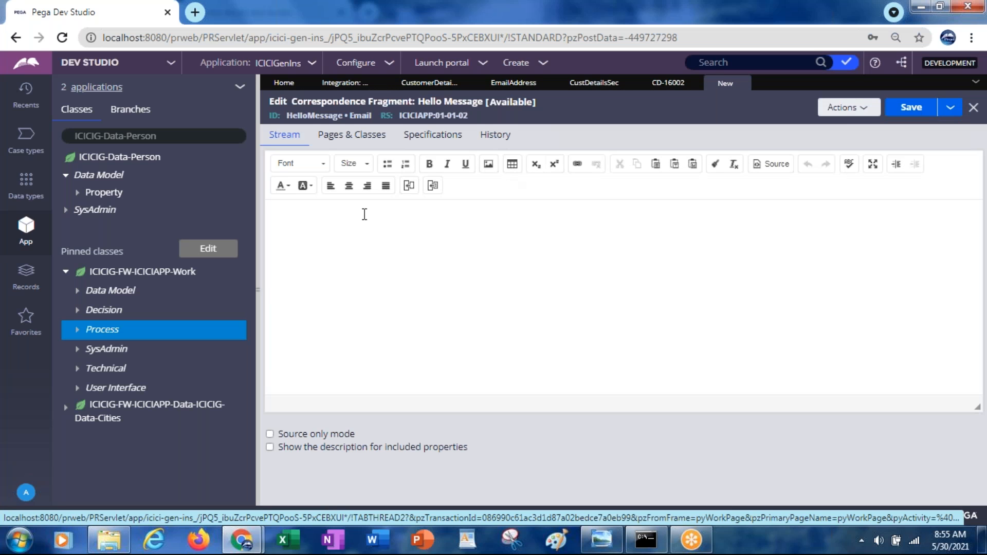
# Step: Enter "Hello" in the fragment's body and start inserting a property after it
pyautogui.click(364, 214)
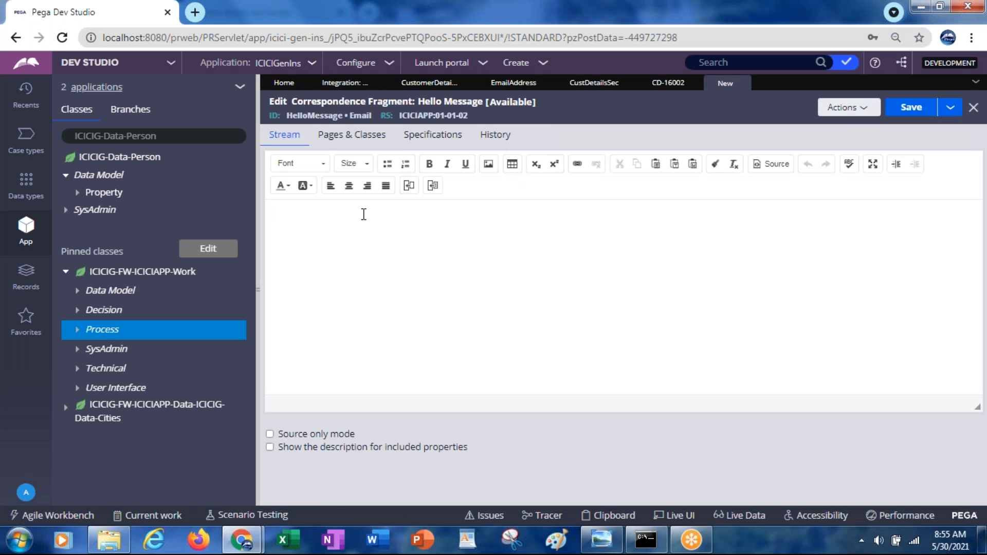
pyautogui.write('Hello')
pyautogui.click(410, 186)
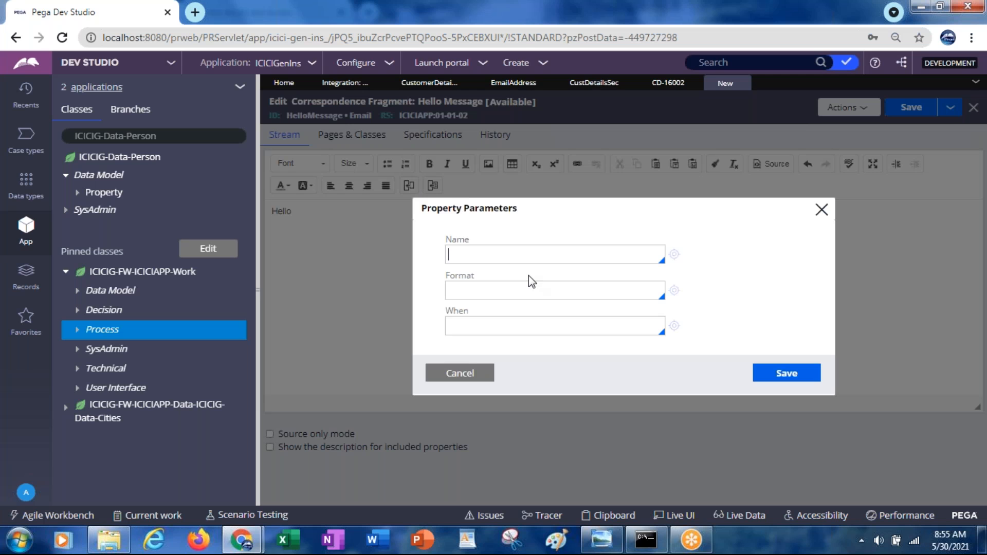
pyautogui.press('Tab')
pyautogui.write('.cus')
pyautogui.press('BackSpace')
pyautogui.press('BackSpace')
pyautogui.press('BackSpace')
pyautogui.press('BackSpace')
# Step: Set the name of the property to insert to .CustomerDetails.FirstName
pyautogui.click(480, 256)
pyautogui.write('.')
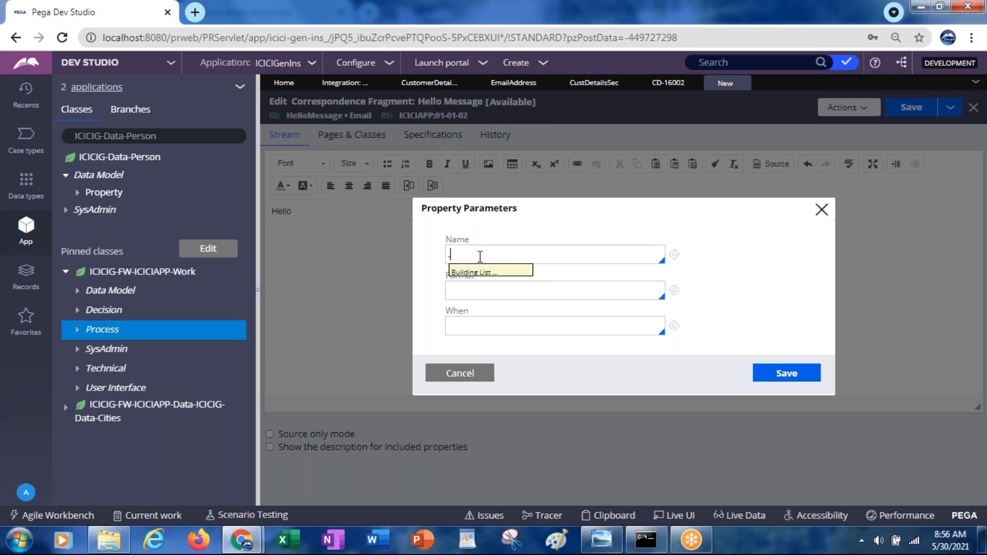
pyautogui.write('cus')
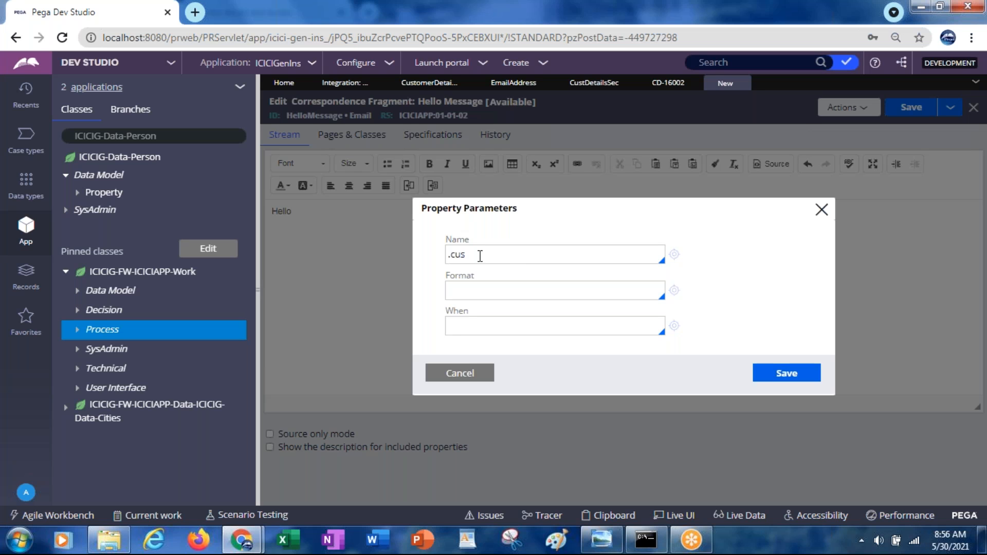
pyautogui.press('Down')
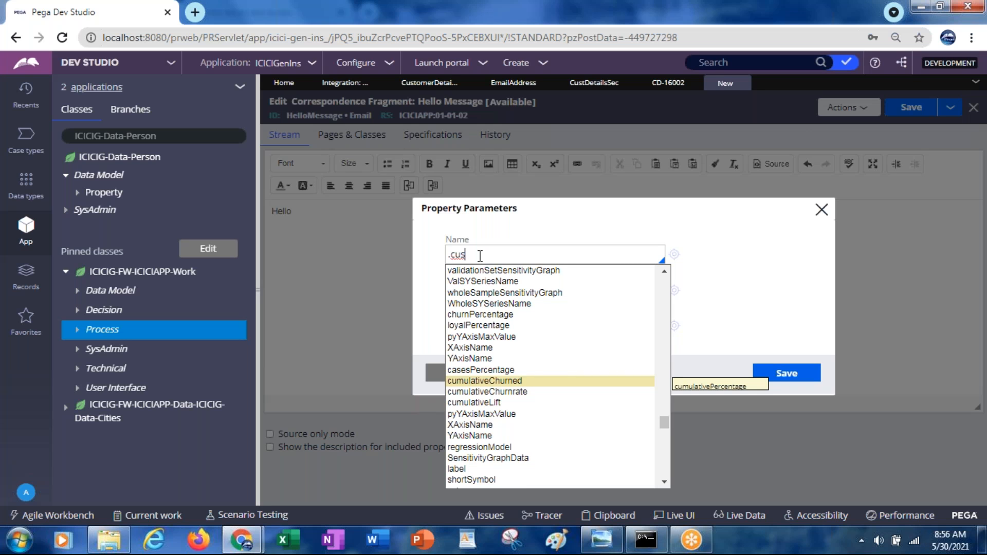
pyautogui.press('BackSpace')
pyautogui.press('BackSpace')
pyautogui.press('BackSpace')
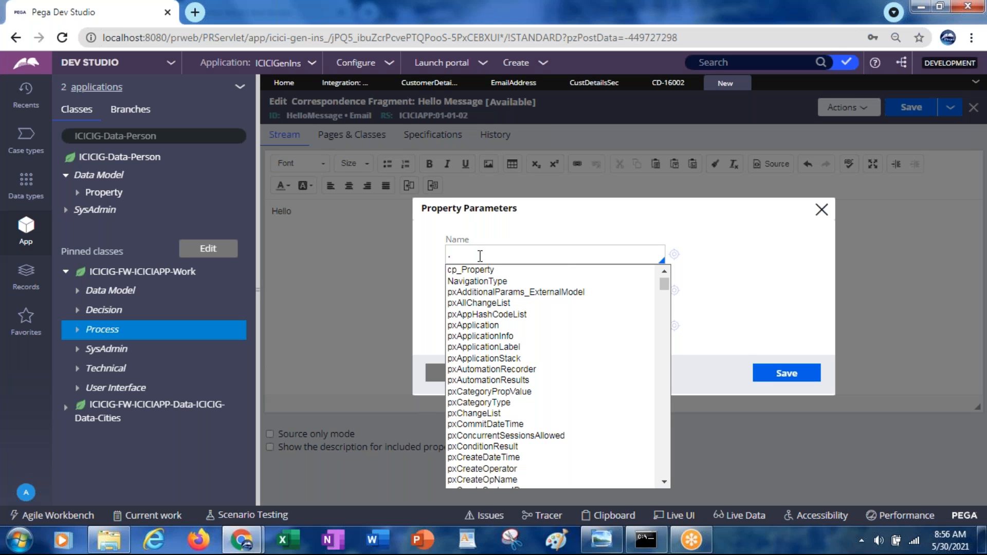
pyautogui.write('Customer')
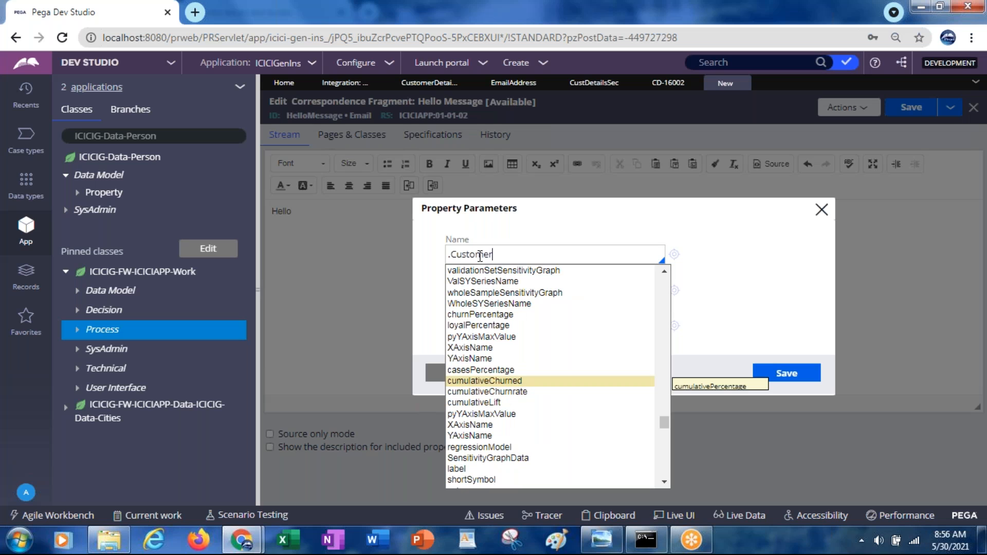
pyautogui.write('Details')
pyautogui.write('.FirstName')
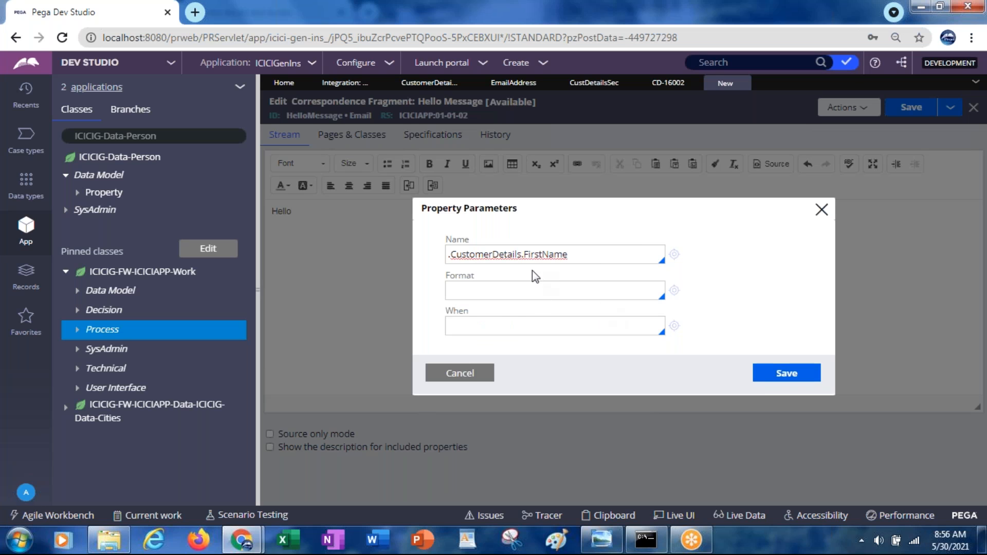
# Step: Look through the formats available for the inserted property
pyautogui.click(493, 291)
pyautogui.press('Down')
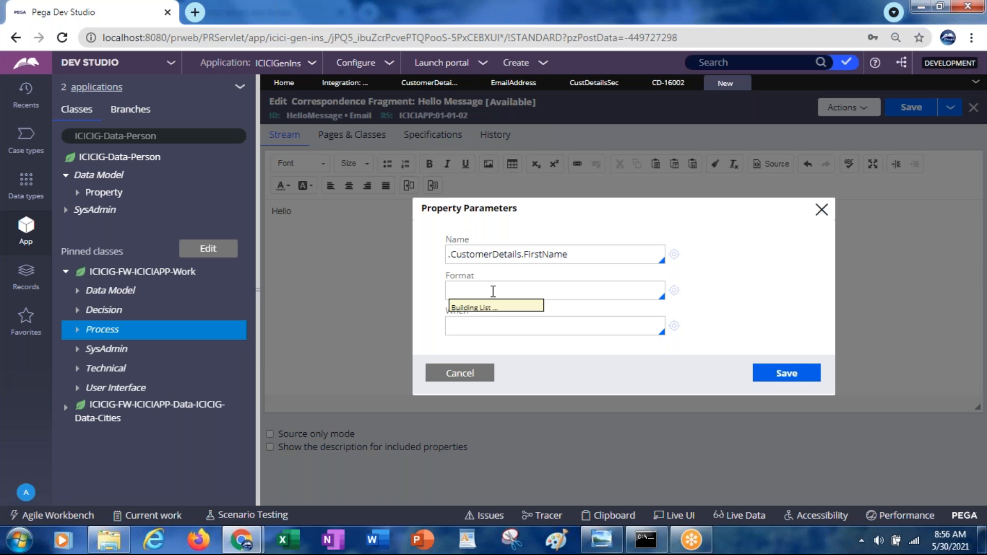
pyautogui.press('Down')
pyautogui.press('Down')
pyautogui.press('Down')
pyautogui.press('Down')
pyautogui.press('Down')
pyautogui.press('Down')
pyautogui.press('Down')
pyautogui.press('Down')
pyautogui.press('Down')
pyautogui.press('Down')
pyautogui.press('Down')
pyautogui.press('Down')
pyautogui.press('Down')
pyautogui.press('Down')
pyautogui.press('Down')
pyautogui.press('Down')
pyautogui.press('Down')
pyautogui.press('Down')
pyautogui.press('Down')
pyautogui.press('Down')
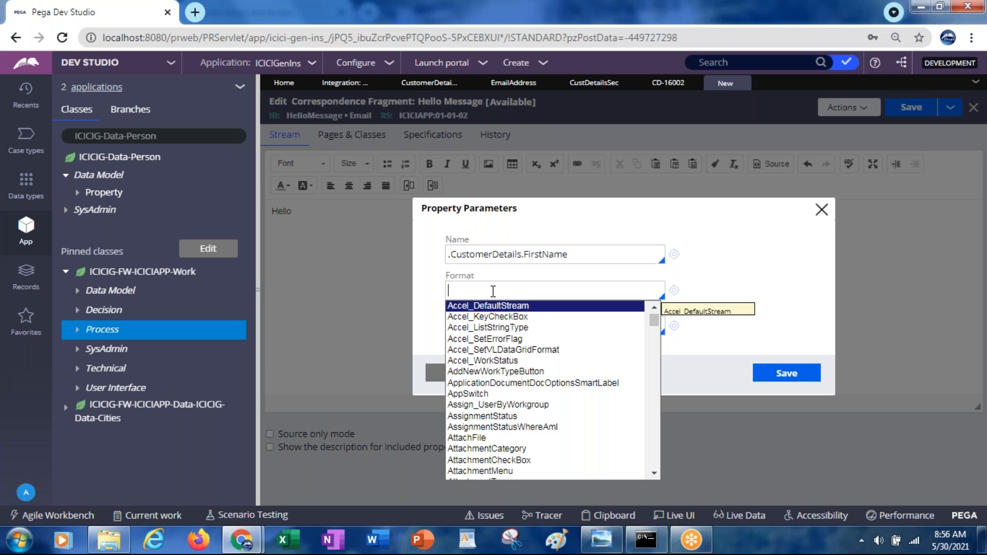
pyautogui.press('Down')
pyautogui.press('Down')
pyautogui.press('Down')
pyautogui.press('Down')
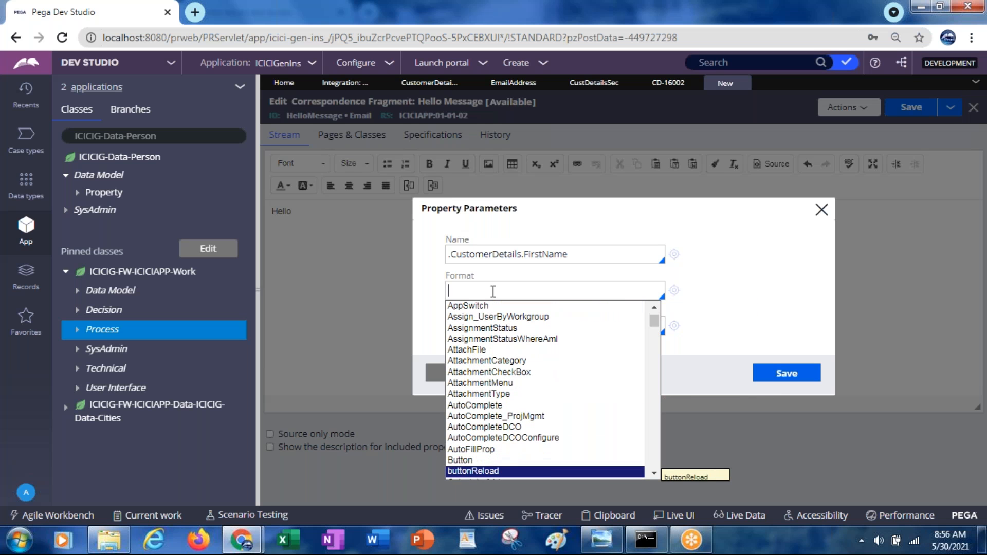
pyautogui.press('Up')
pyautogui.press('Up')
pyautogui.press('Up')
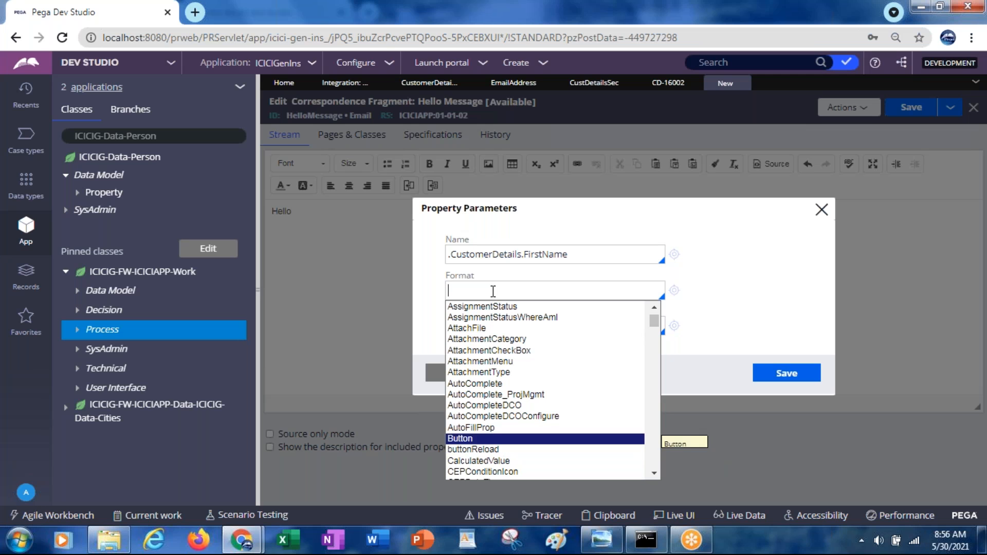
pyautogui.press('Down')
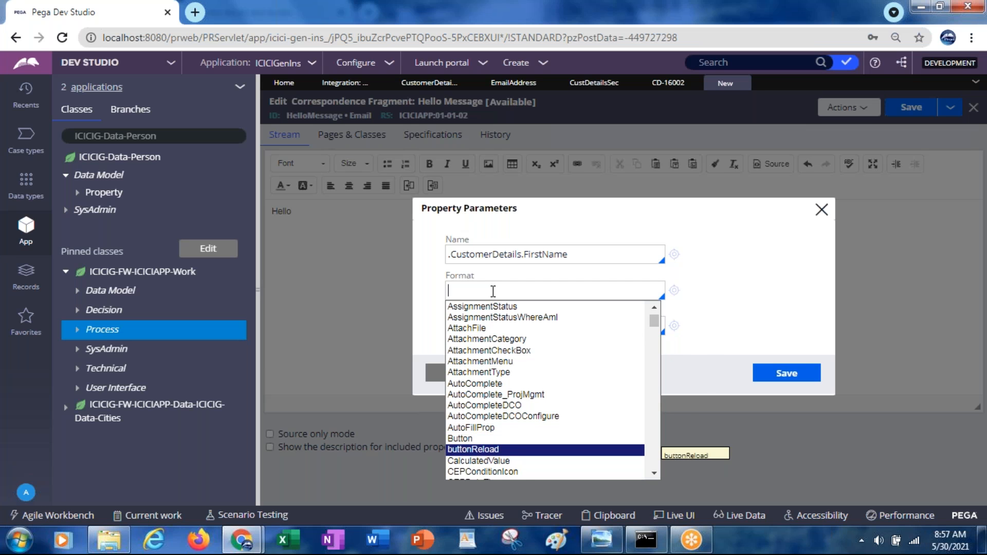
pyautogui.press('Down')
pyautogui.press('Down')
pyautogui.press('Down')
pyautogui.press('Down')
pyautogui.press('Down')
pyautogui.press('Down')
pyautogui.press('Down')
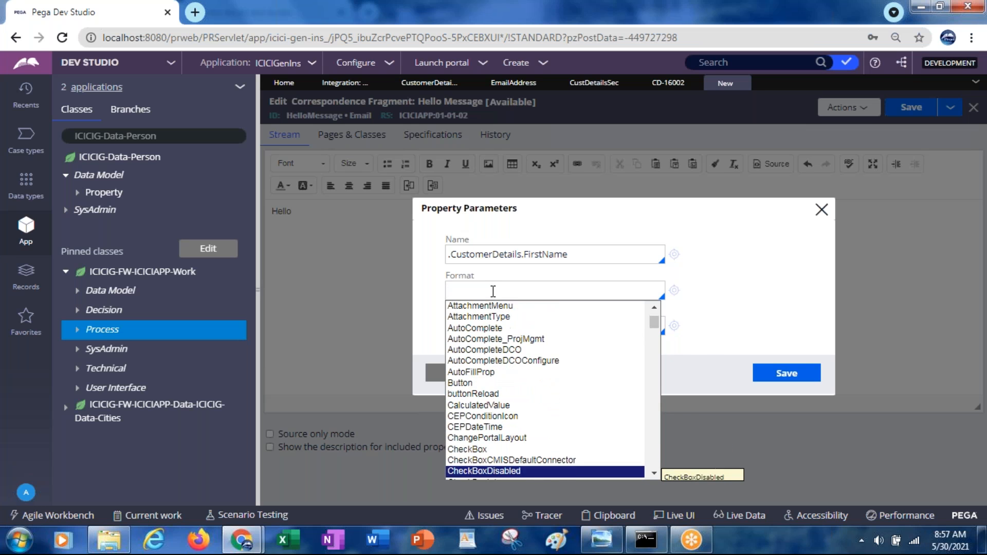
pyautogui.press('Up')
pyautogui.press('Up')
pyautogui.press('Down')
pyautogui.press('Down')
pyautogui.press('Down')
pyautogui.press('Down')
pyautogui.press('Down')
pyautogui.press('Down')
pyautogui.press('Down')
pyautogui.press('Down')
pyautogui.press('Down')
pyautogui.press('Down')
pyautogui.press('Down')
pyautogui.press('Down')
pyautogui.press('Down')
pyautogui.press('Down')
pyautogui.press('Down')
pyautogui.press('Down')
pyautogui.press('Down')
pyautogui.press('Down')
pyautogui.press('Down')
pyautogui.press('Down')
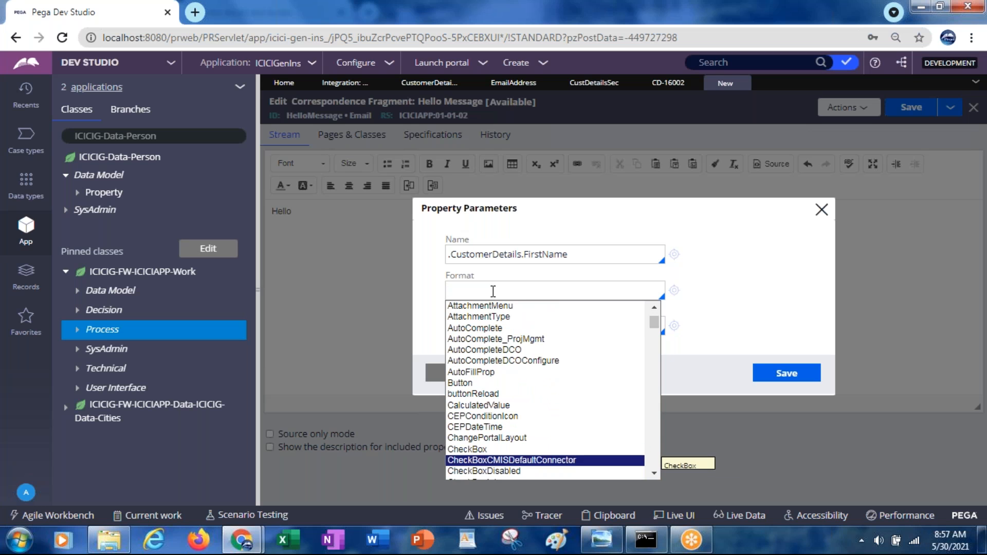
pyautogui.press('Down')
pyautogui.press('Down')
pyautogui.press('Down')
pyautogui.press('Down')
pyautogui.press('Down')
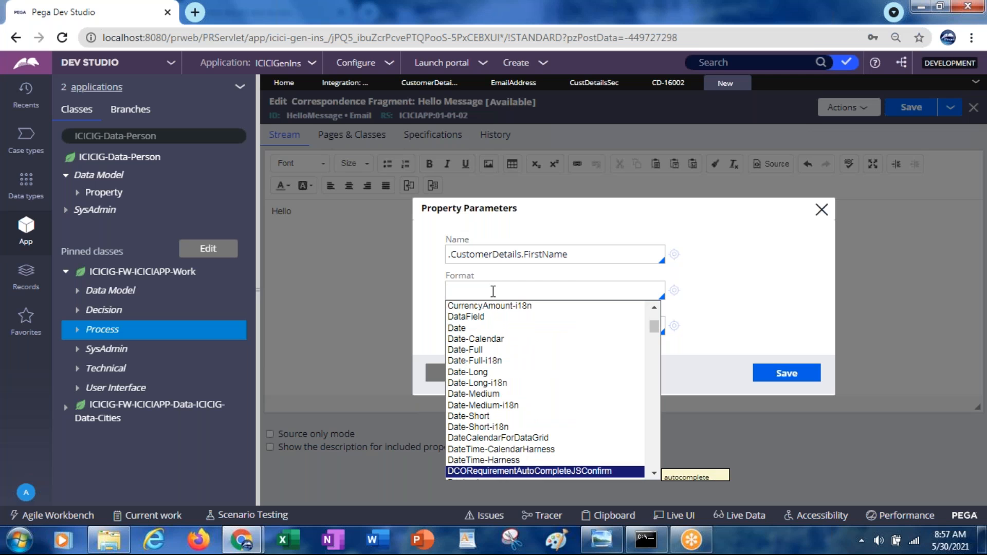
# Step: Leave the property's format empty and insert the property reference after "Hello"
pyautogui.press('Escape')
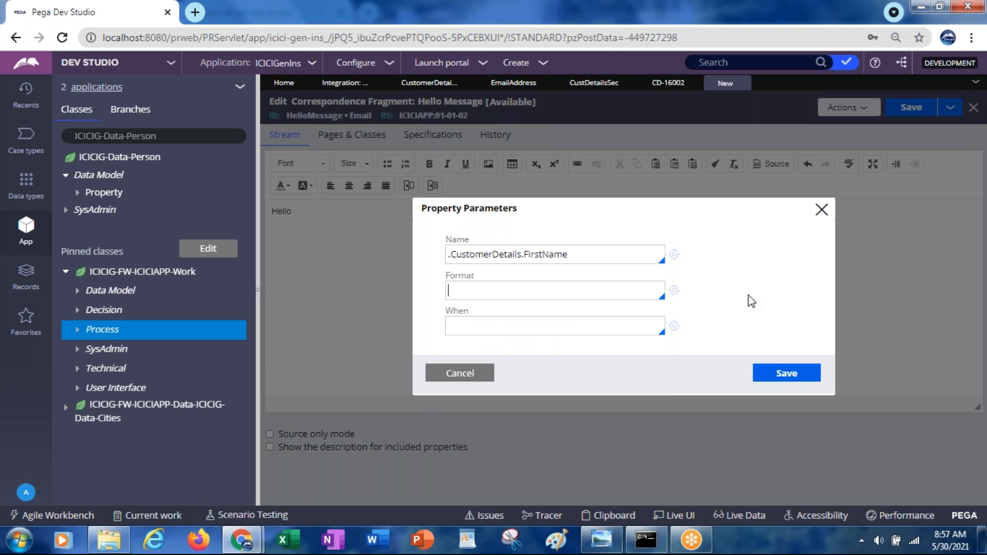
pyautogui.click(796, 385)
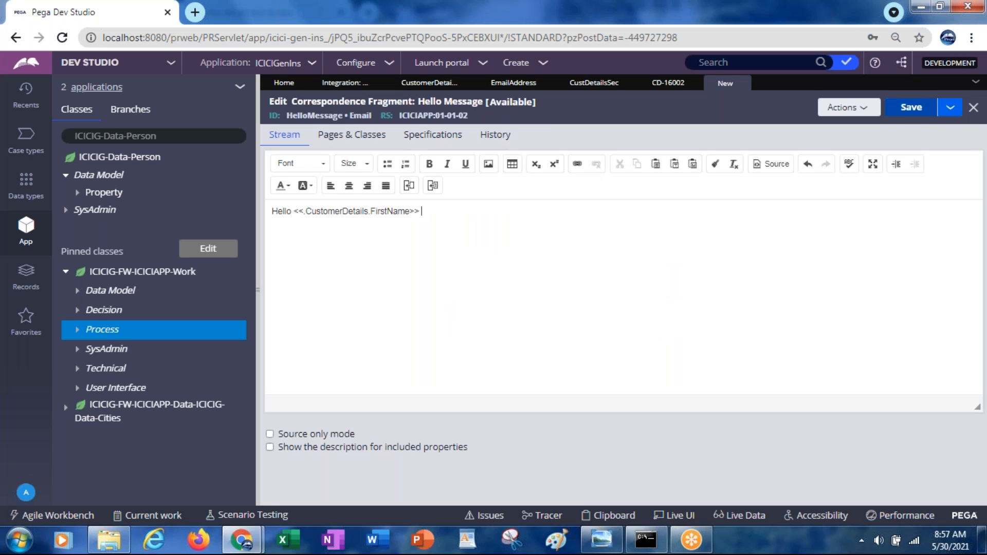
# Step: Try to save the Hello Message fragment, and enter pyWorkPage as a page name in its pages and classes
pyautogui.click(903, 114)
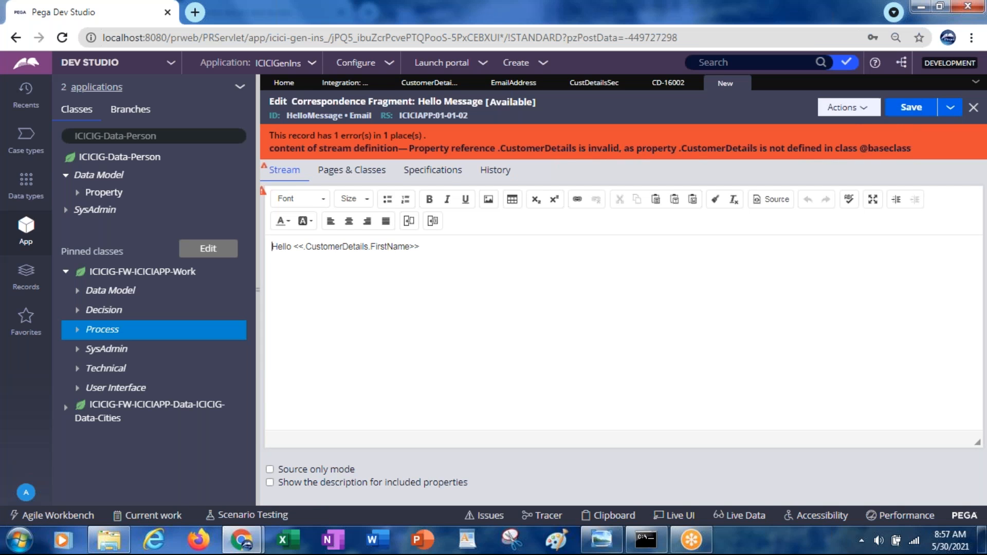
pyautogui.click(339, 175)
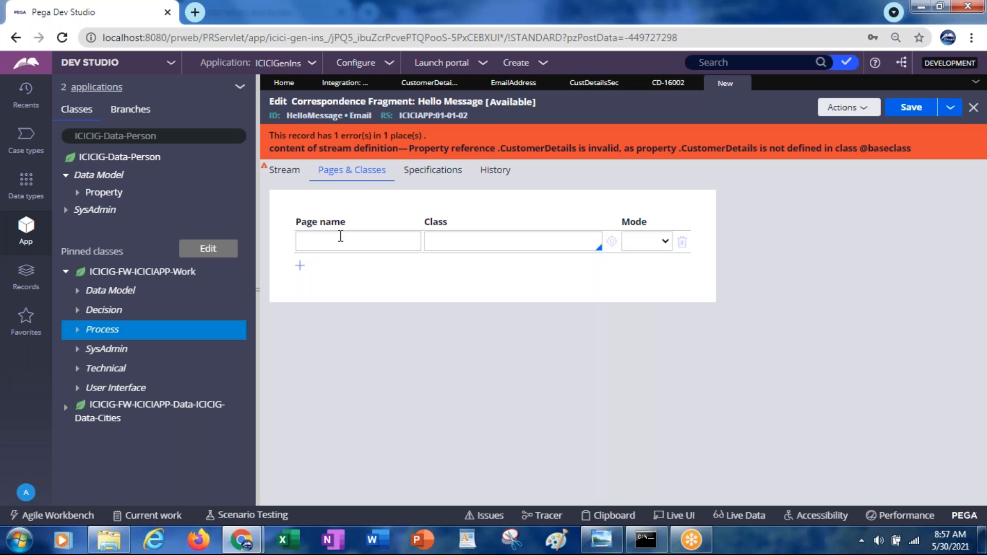
pyautogui.click(340, 239)
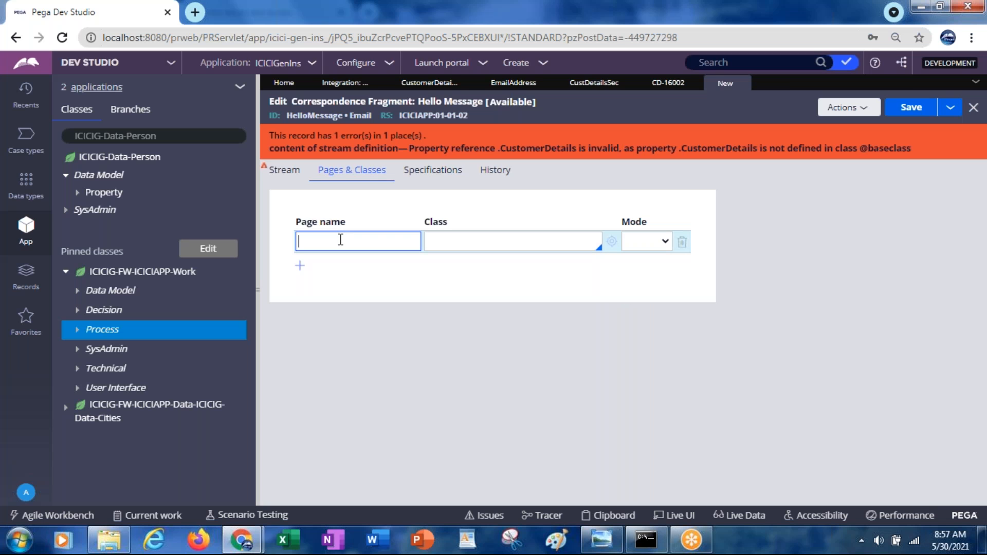
pyautogui.write('pyWorkPagt')
pyautogui.press('BackSpace')
pyautogui.write('\\')
pyautogui.press('BackSpace')
pyautogui.write('e')
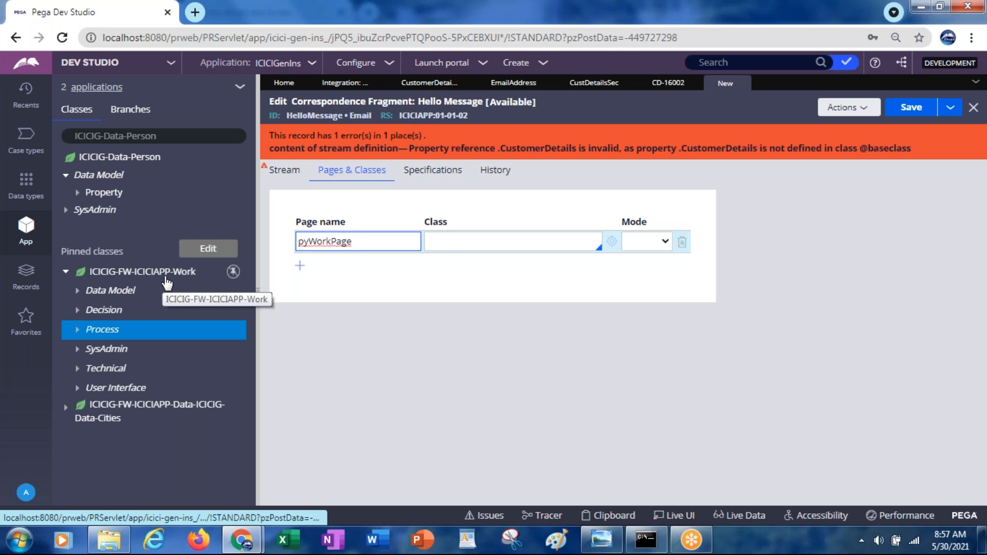
# Step: Set the class of the pyWorkPage entry to ICICIG-FW-ICICIAPP-Work
pyautogui.click(445, 242)
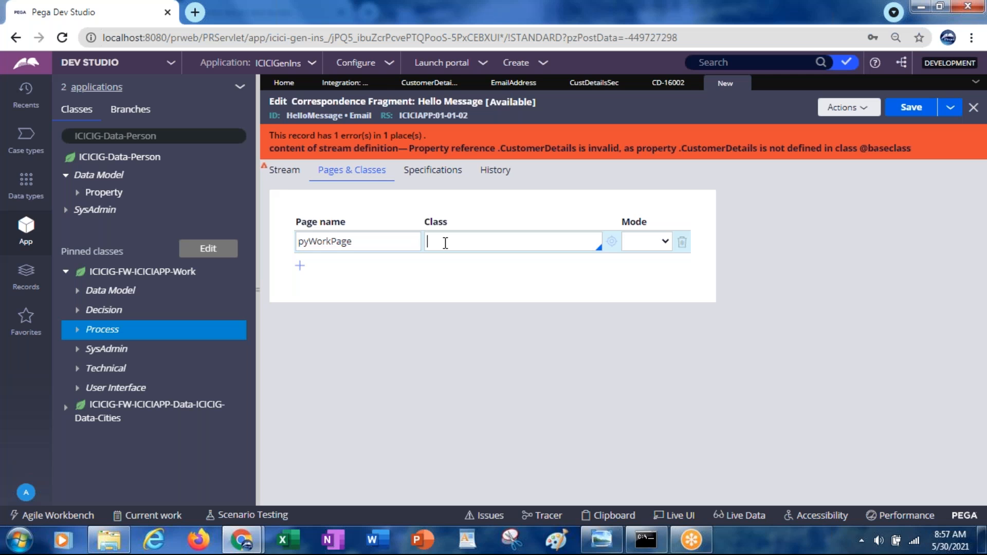
pyautogui.press('Down')
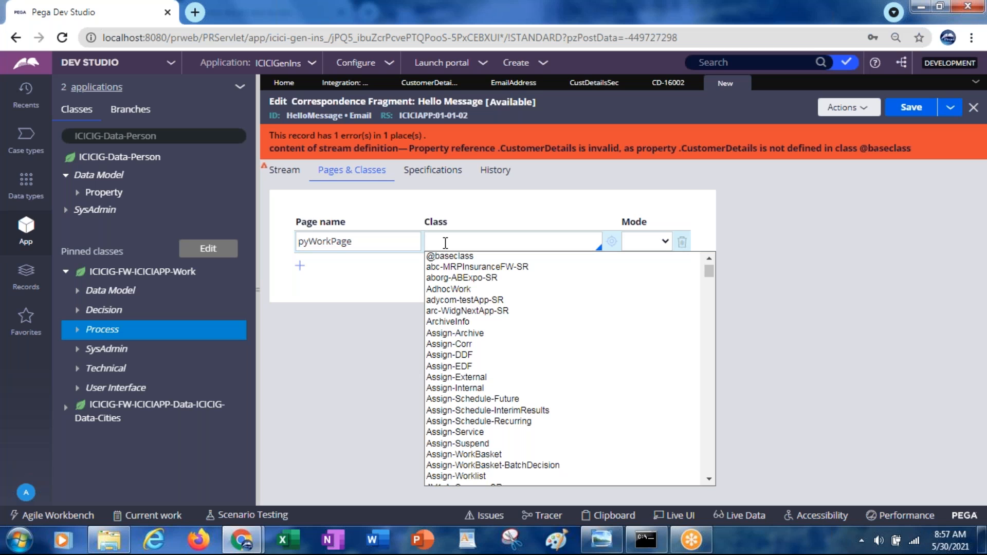
pyautogui.write('icicig-fw')
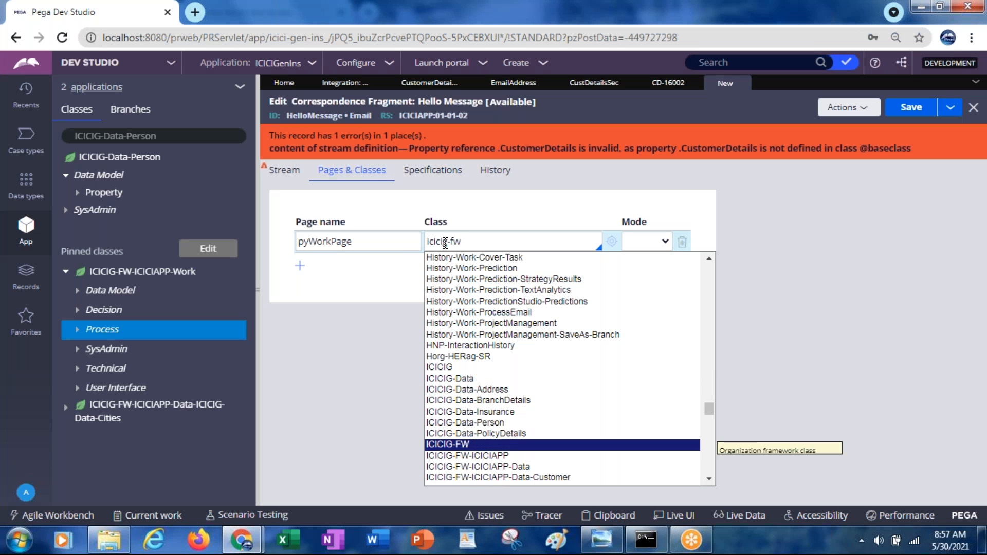
pyautogui.write('-iciciapp')
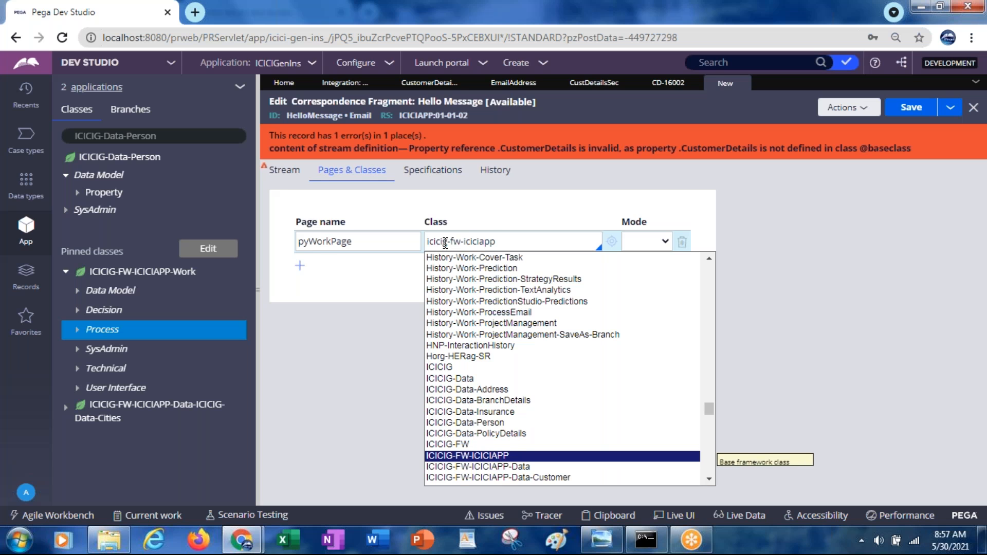
pyautogui.write('-wor')
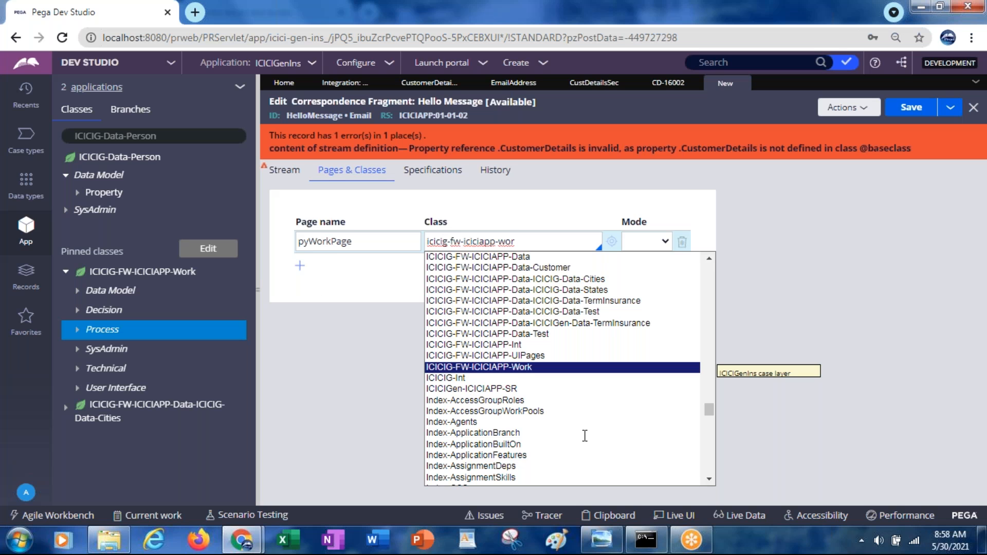
pyautogui.press('Return')
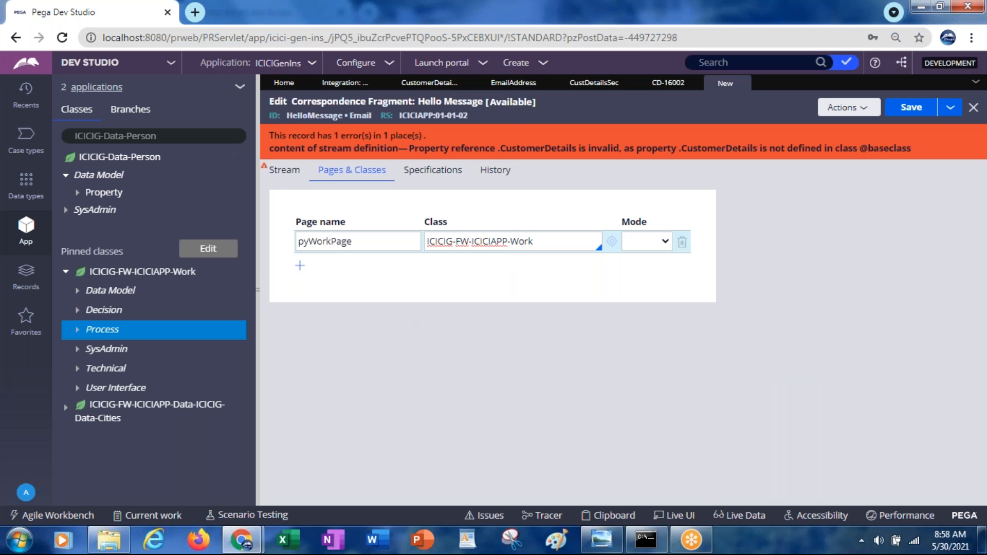
# Step: Prefix the property reference in the fragment's body with pyWorkPage so it reads <<pyWorkPage.CustomerDetails.FirstName>>
pyautogui.doubleClick(324, 242)
pyautogui.hotkey('ctrl', 'c')
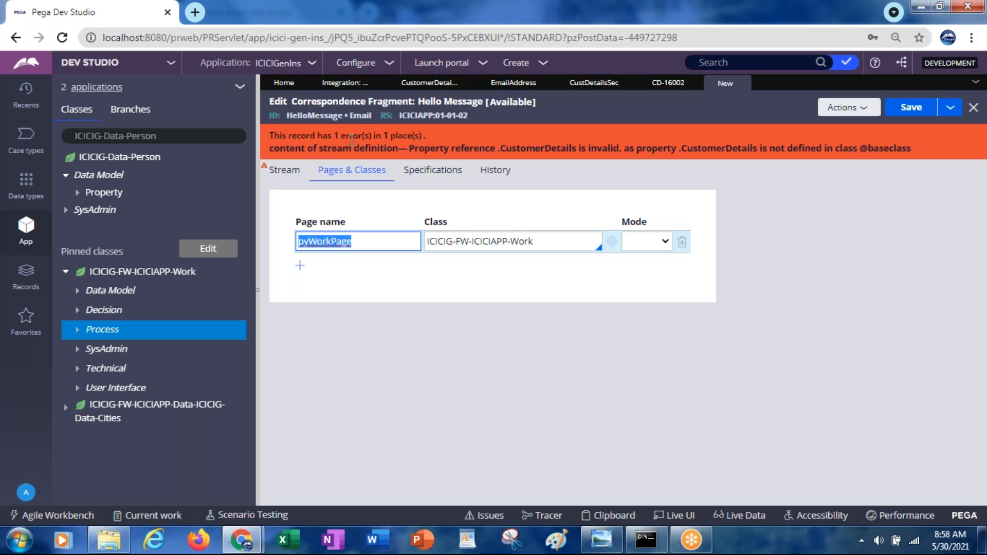
pyautogui.click(286, 172)
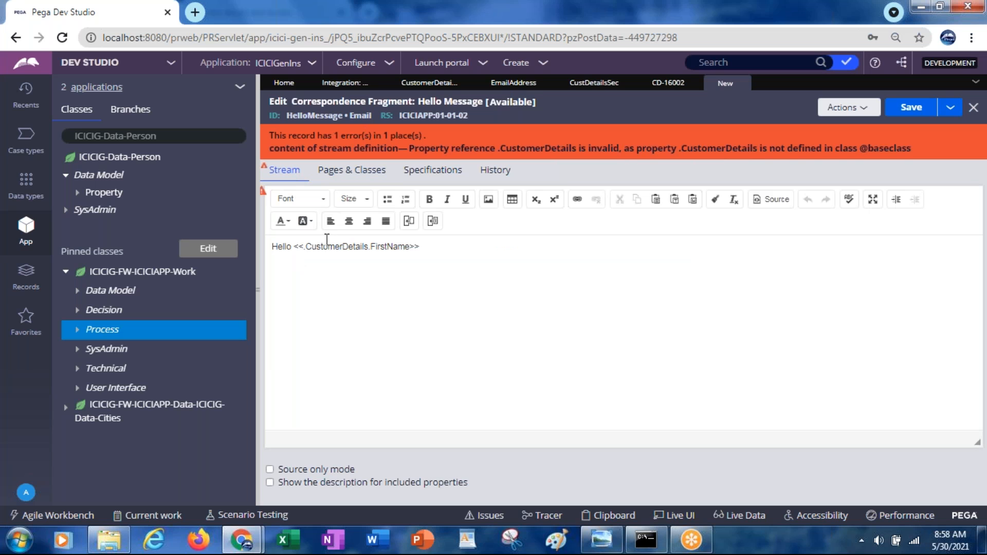
pyautogui.click(303, 249)
pyautogui.hotkey('ctrl', 'v')
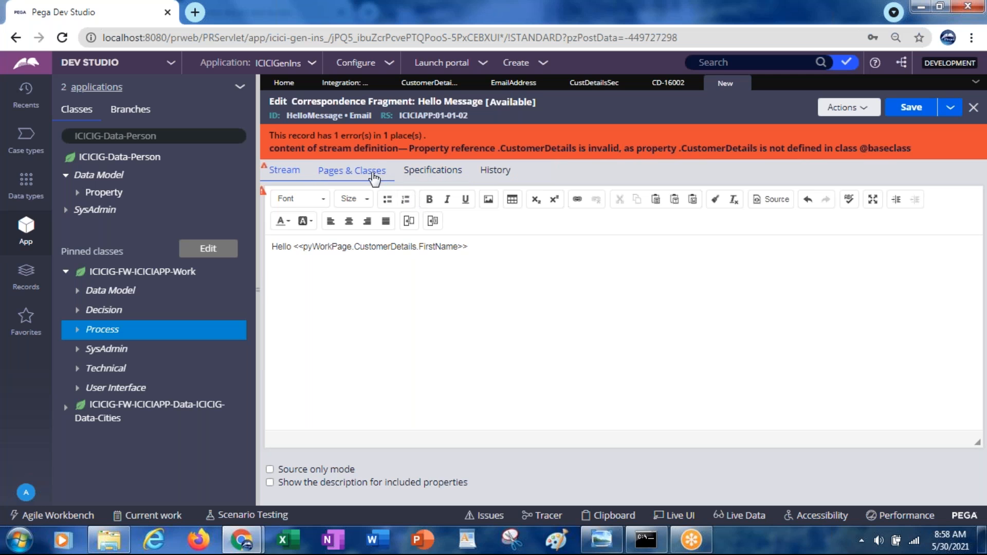
# Step: Set the mode of the pyWorkPage entry in the fragment's pages and classes to Prompt
pyautogui.click(352, 171)
pyautogui.click(643, 242)
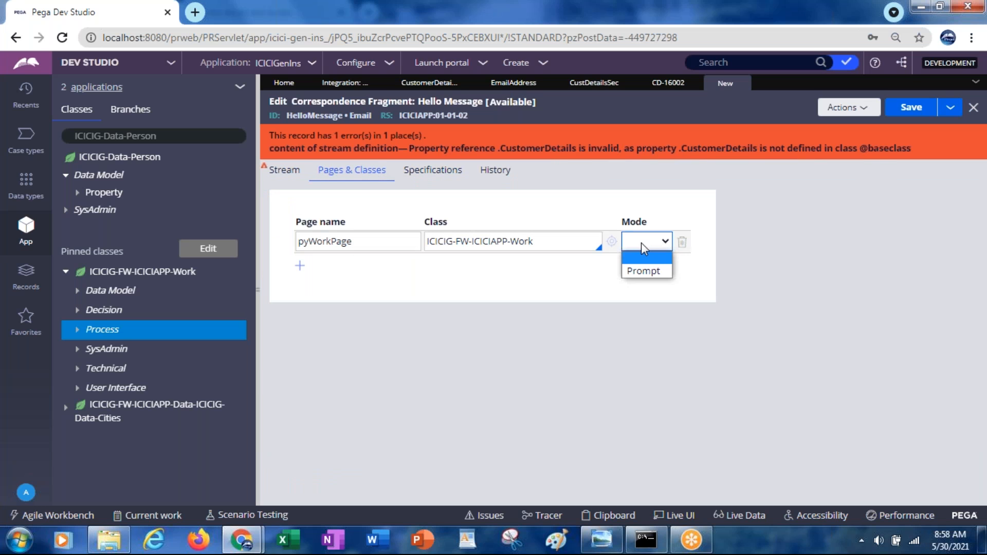
pyautogui.click(644, 271)
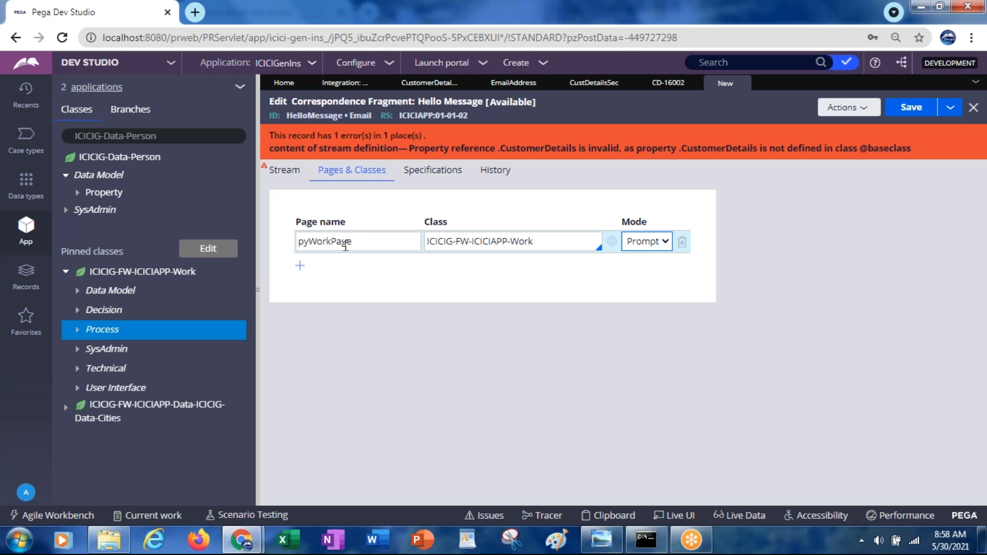
# Step: Clear the mode of the pyWorkPage entry in the fragment's pages and classes, and try to save the Hello Message fragment
pyautogui.click(647, 246)
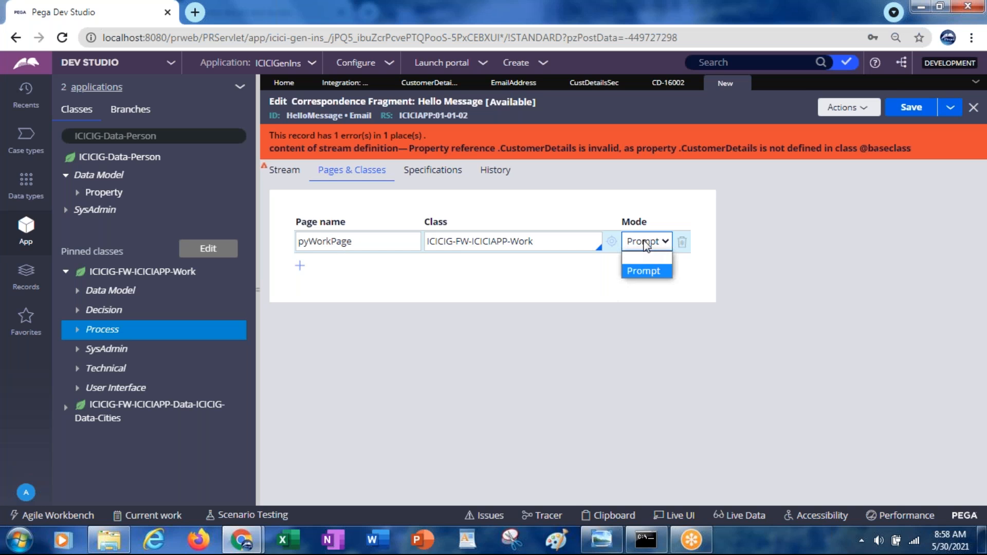
pyautogui.click(643, 254)
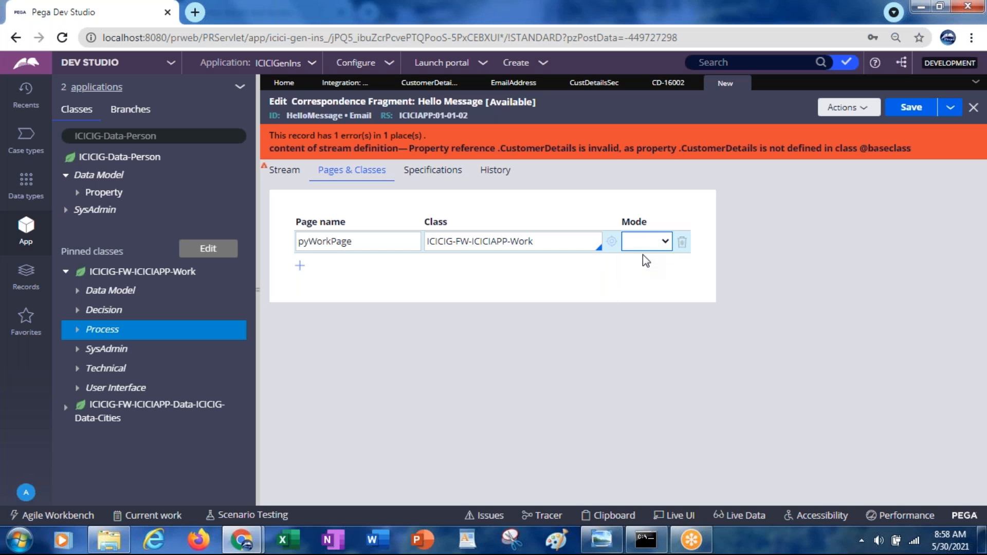
pyautogui.click(284, 175)
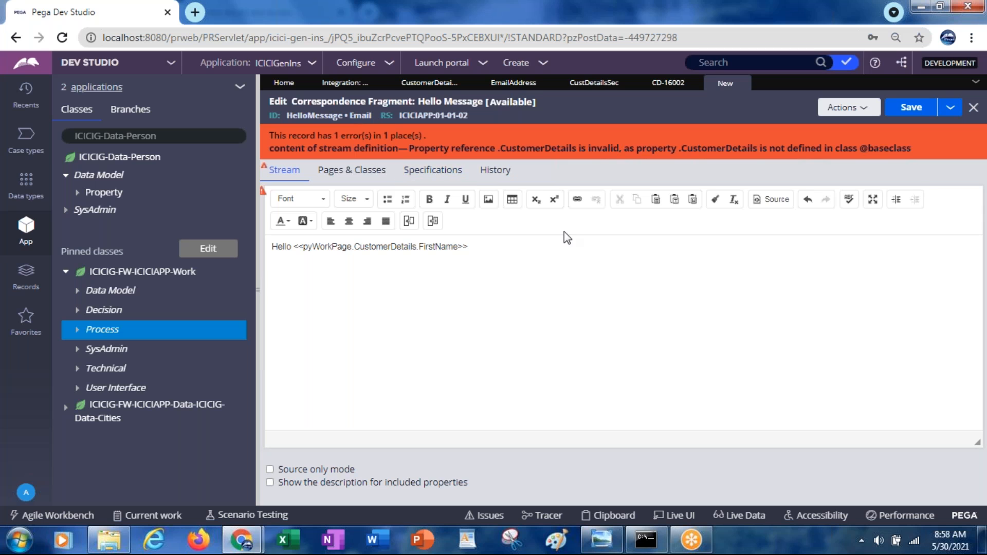
pyautogui.click(909, 109)
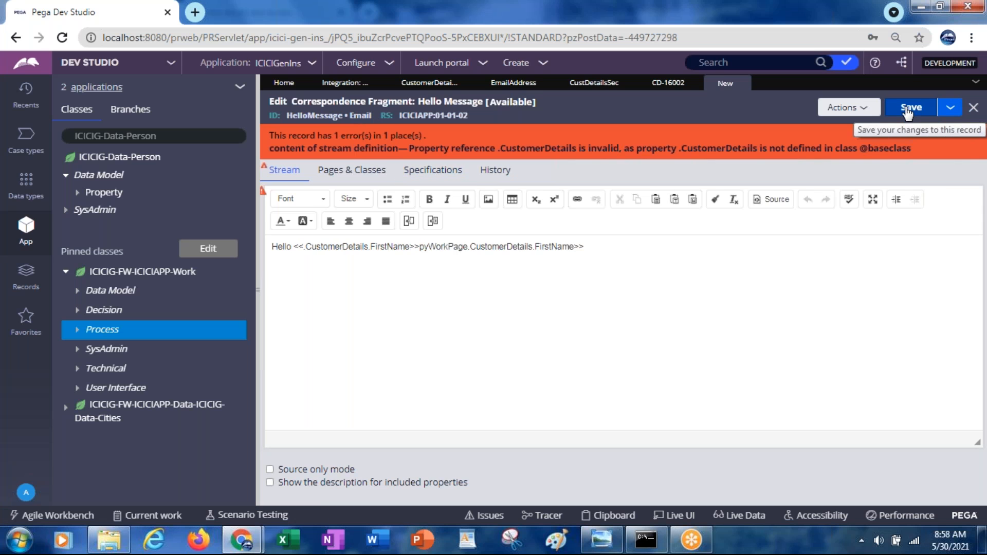
# Step: Remove the duplicated property reference so the fragment's body reads "Hello <<pyWorkPage.CustomerDetails.FirstName>>", and save the fragment
pyautogui.click(418, 247)
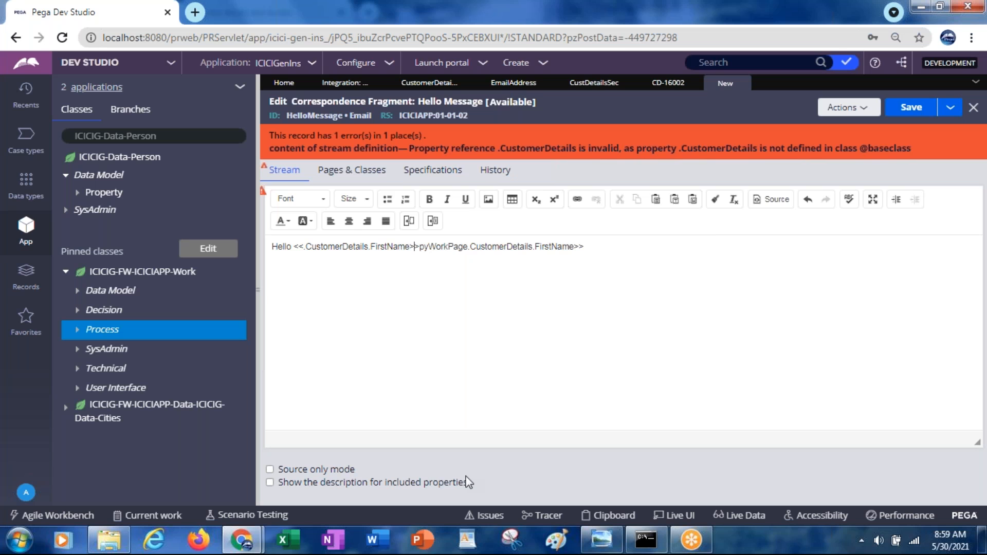
pyautogui.press('BackSpace')
pyautogui.press('BackSpace')
pyautogui.press('BackSpace')
pyautogui.press('BackSpace')
pyautogui.press('BackSpace')
pyautogui.press('BackSpace')
pyautogui.press('BackSpace')
pyautogui.press('BackSpace')
pyautogui.press('BackSpace')
pyautogui.press('BackSpace')
pyautogui.press('BackSpace')
pyautogui.press('BackSpace')
pyautogui.press('BackSpace')
pyautogui.press('BackSpace')
pyautogui.press('BackSpace')
pyautogui.press('BackSpace')
pyautogui.press('BackSpace')
pyautogui.press('BackSpace')
pyautogui.press('BackSpace')
pyautogui.press('BackSpace')
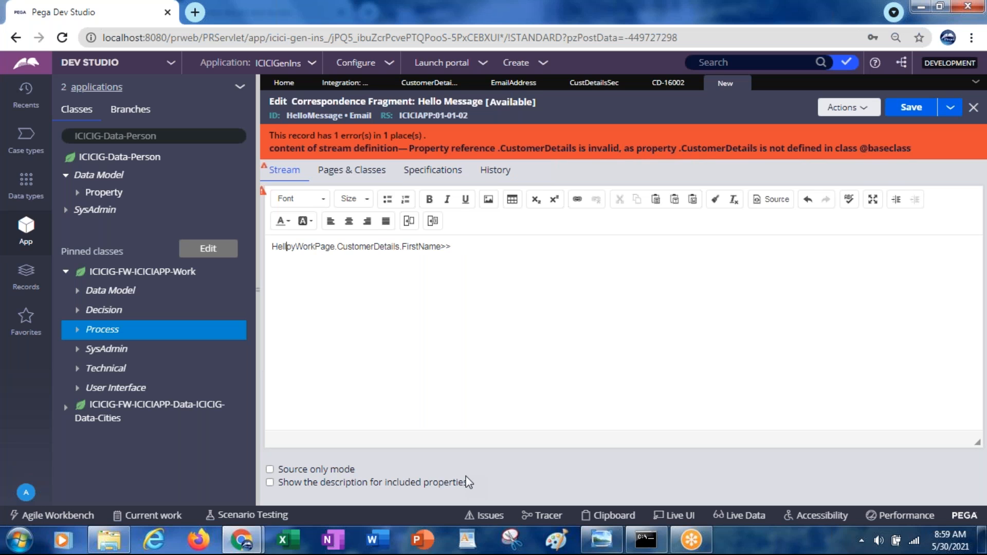
pyautogui.write('o ')
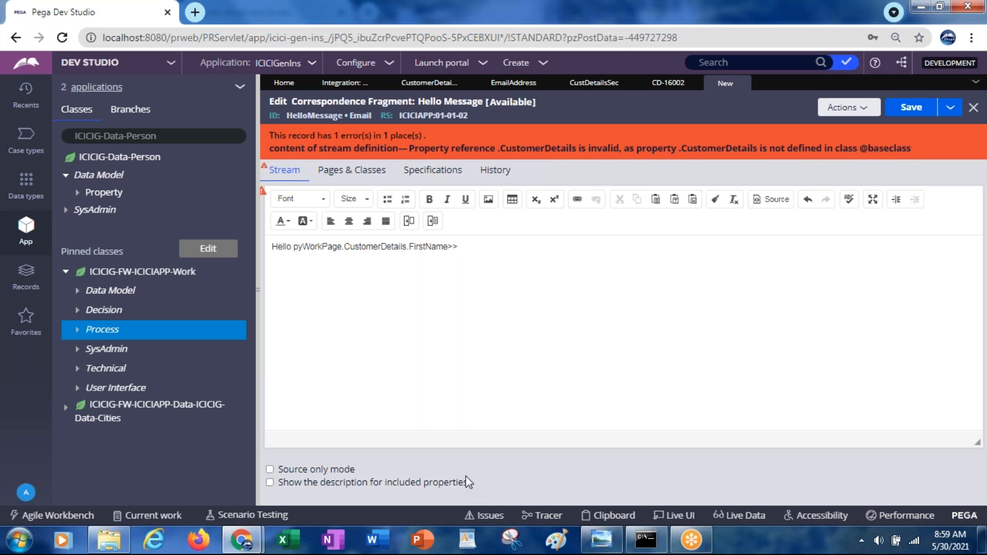
pyautogui.write('<<')
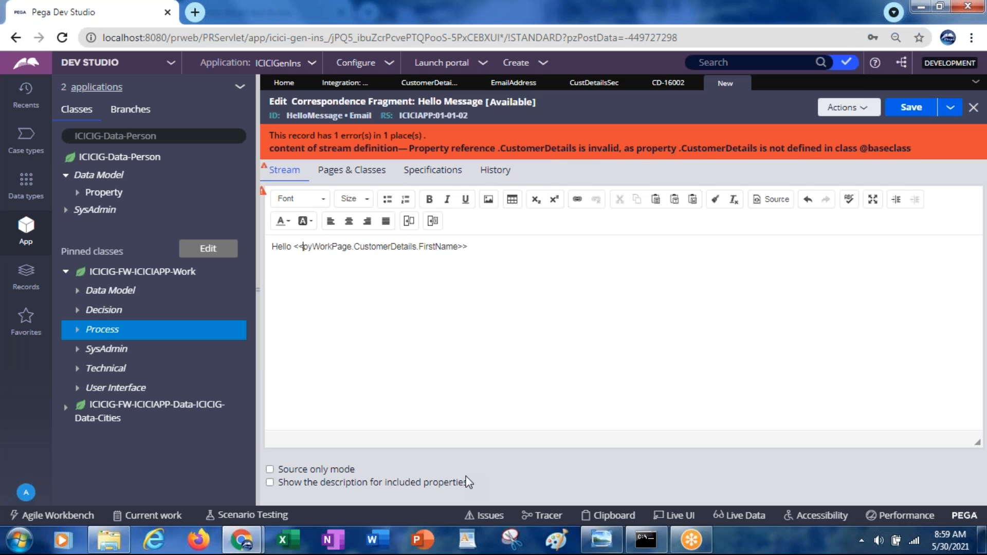
pyautogui.hotkey('ctrl', 's')
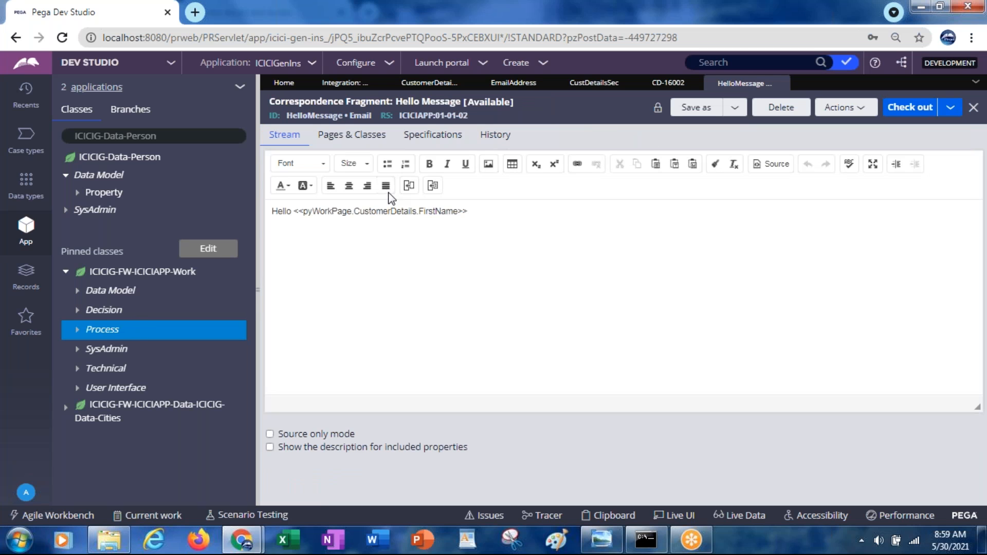
# Step: Create a correspondence rule labelled CustomerDetailsEMAIL with correspondence type Email in the ICICIG-FW-ICICIAPP-Work class
pyautogui.rightClick(111, 333)
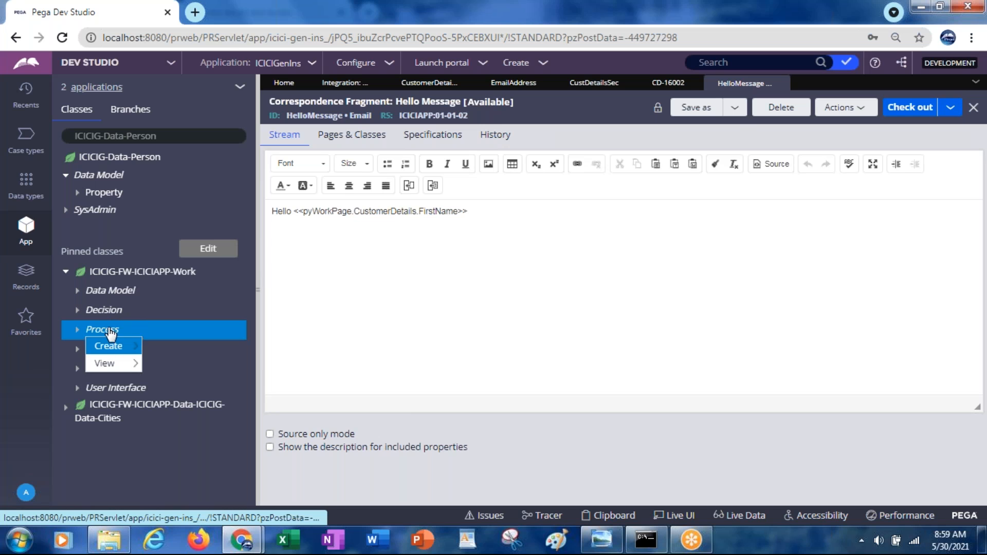
pyautogui.moveTo(114, 353)
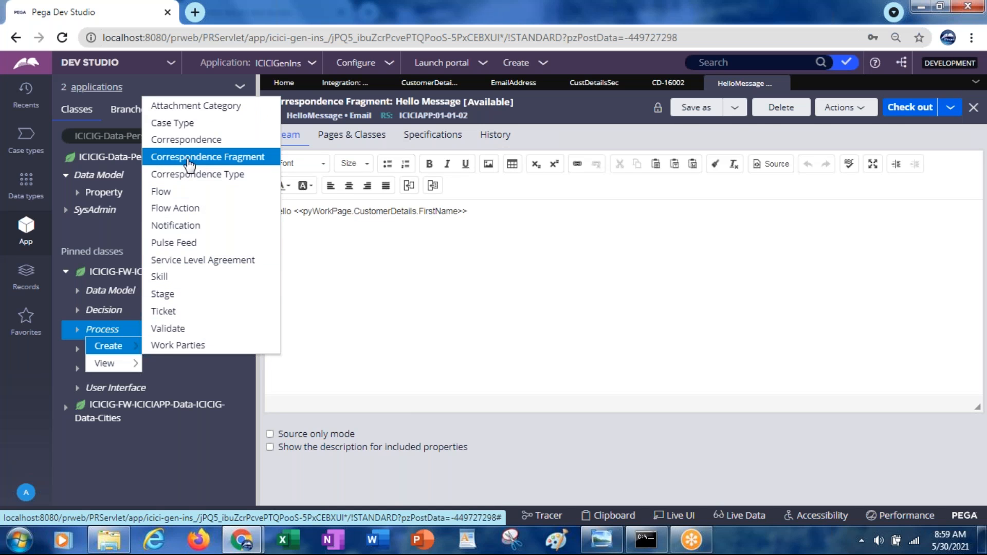
pyautogui.click(179, 141)
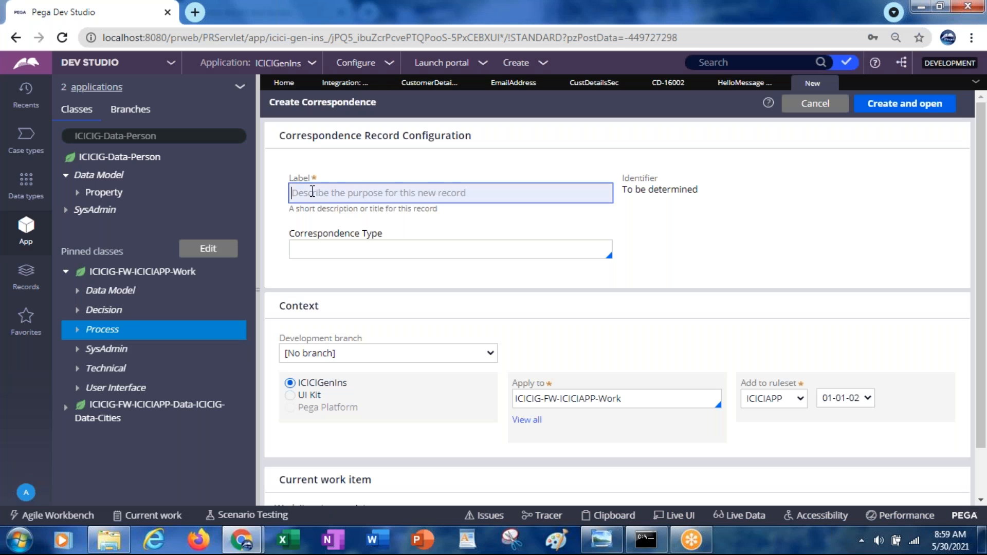
pyautogui.write('Custome')
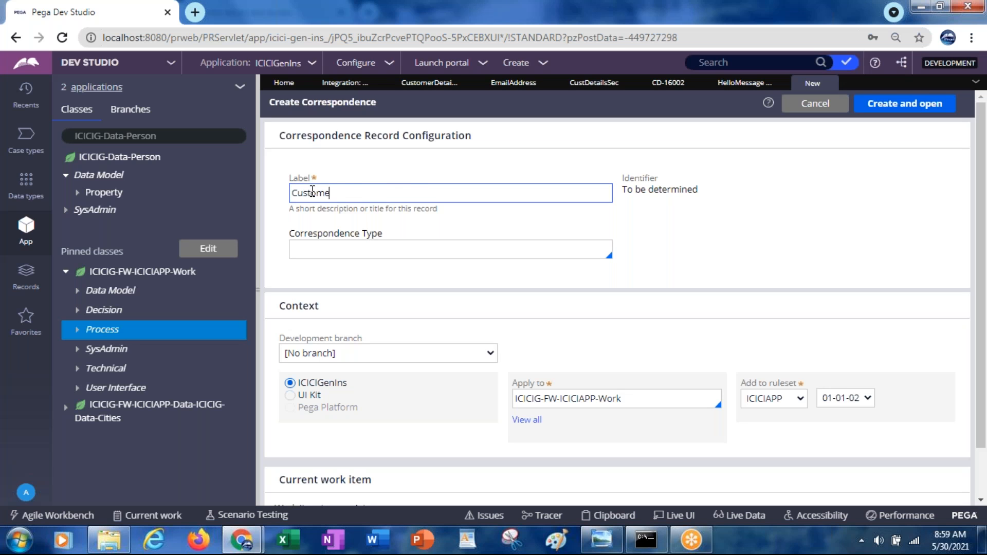
pyautogui.write('rDetailsEMAIL')
pyautogui.press('Tab')
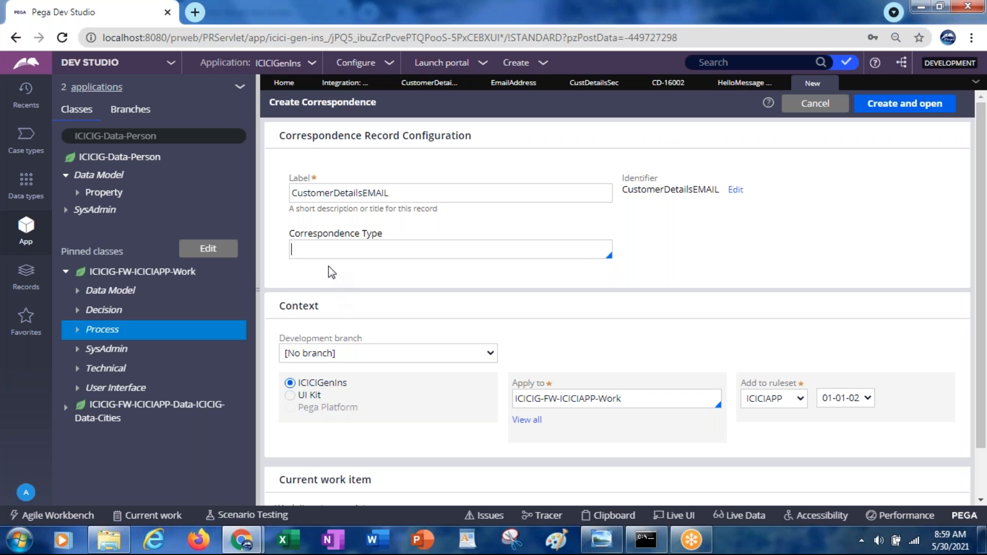
pyautogui.press('Down')
pyautogui.press('Down')
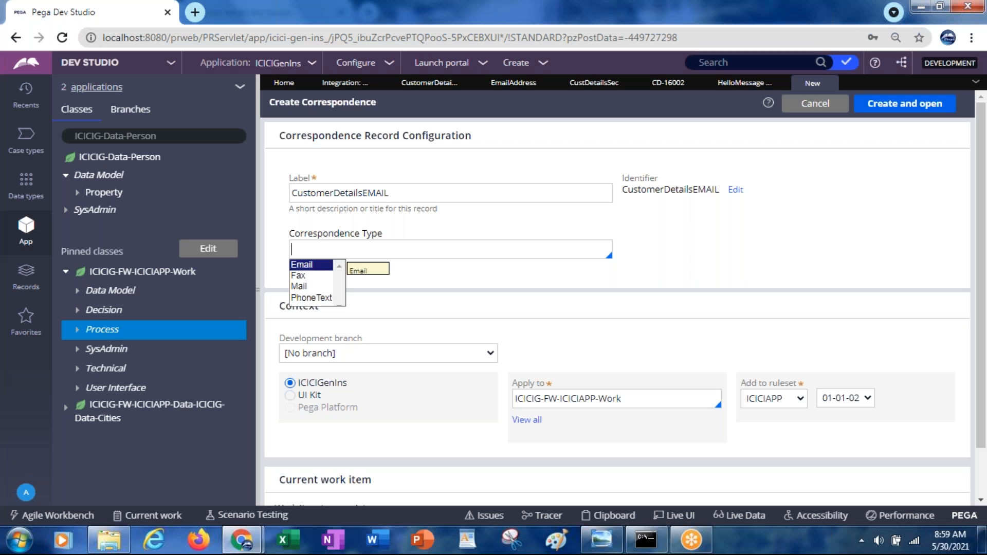
pyautogui.press('Return')
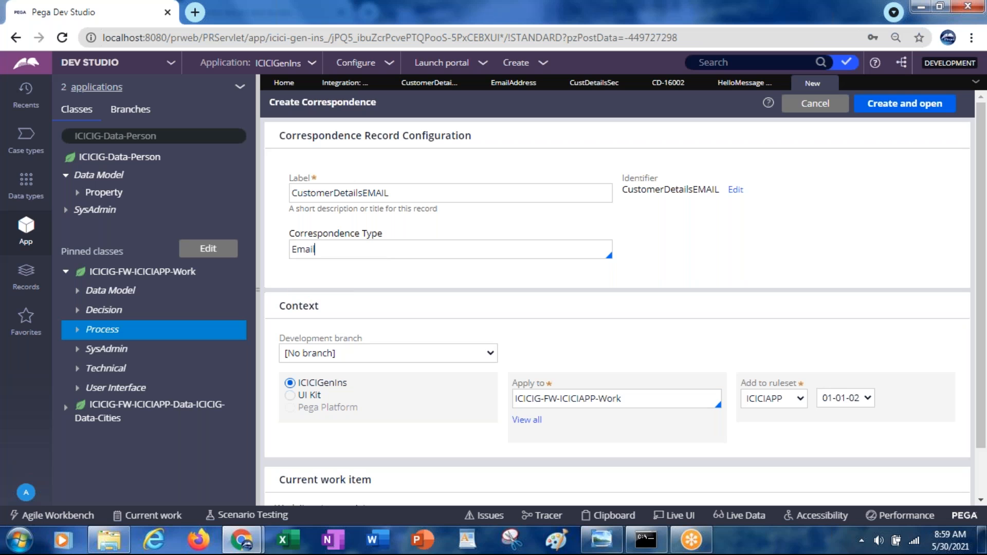
pyautogui.click(883, 109)
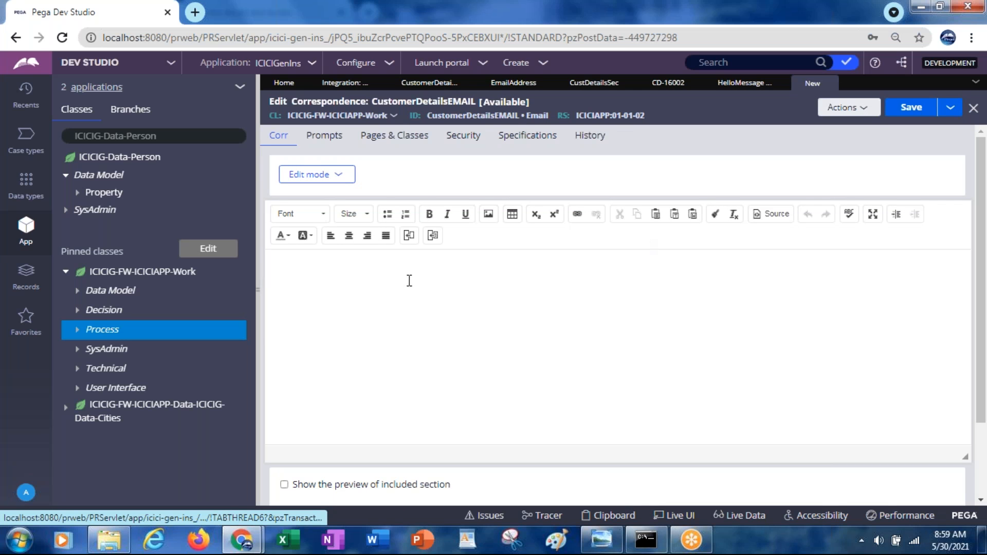
# Step: Include the HelloMessage rule of type Rule-Corr-Fragment at the start of the correspondence body
pyautogui.click(432, 236)
pyautogui.click(527, 240)
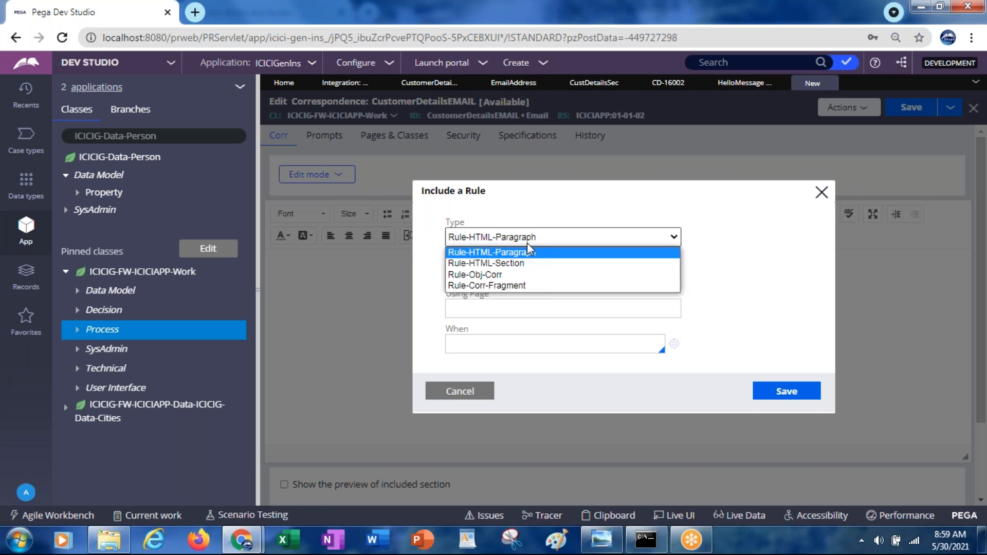
pyautogui.click(510, 285)
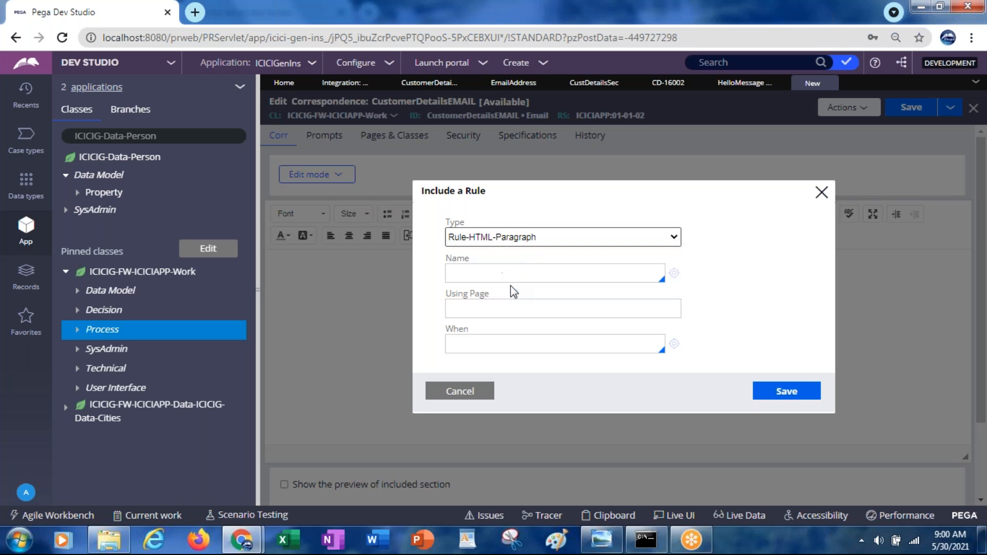
pyautogui.click(485, 277)
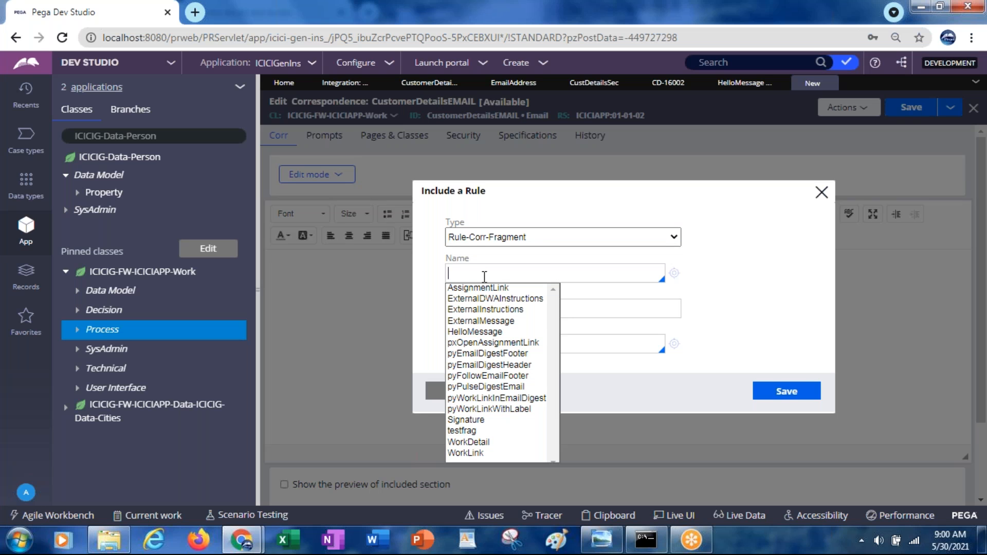
pyautogui.write('HELLO')
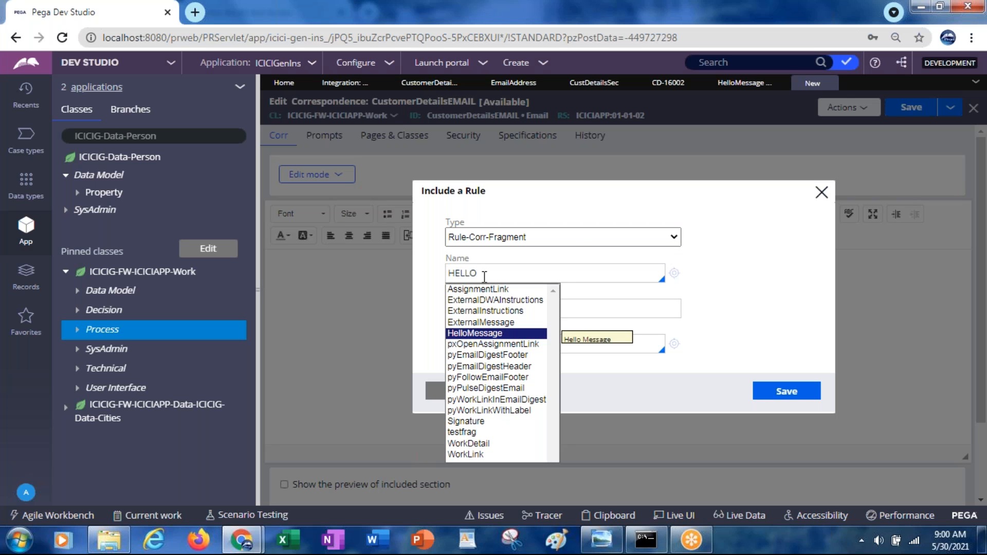
pyautogui.press('Return')
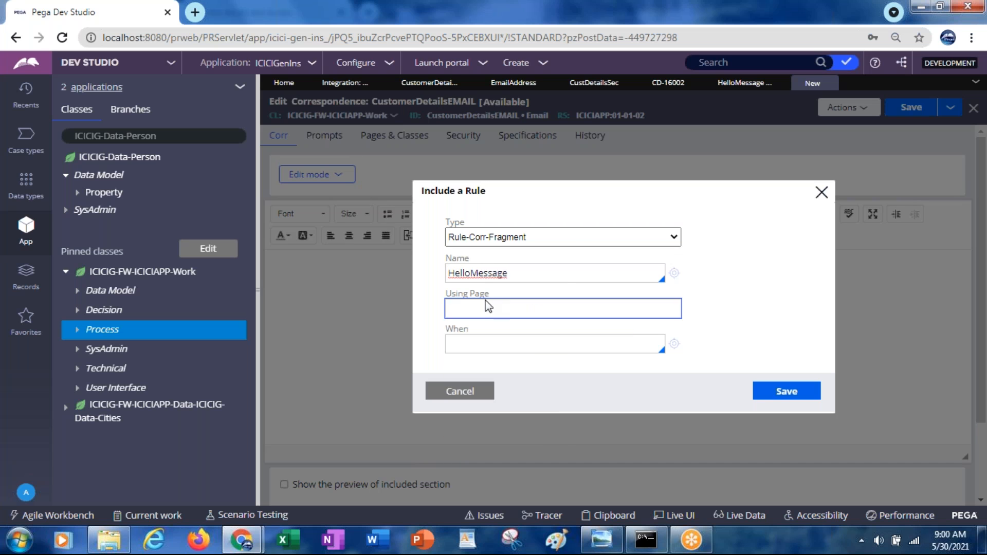
pyautogui.click(787, 392)
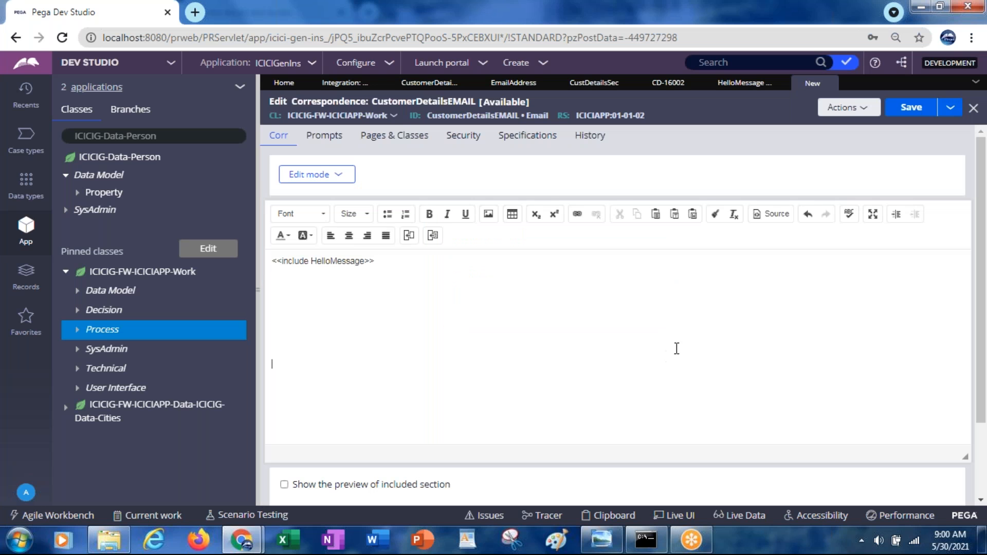
# Step: Include the Signature rule of type Rule-Corr-Fragment a few lines below the hello message in the correspondence
pyautogui.click(433, 236)
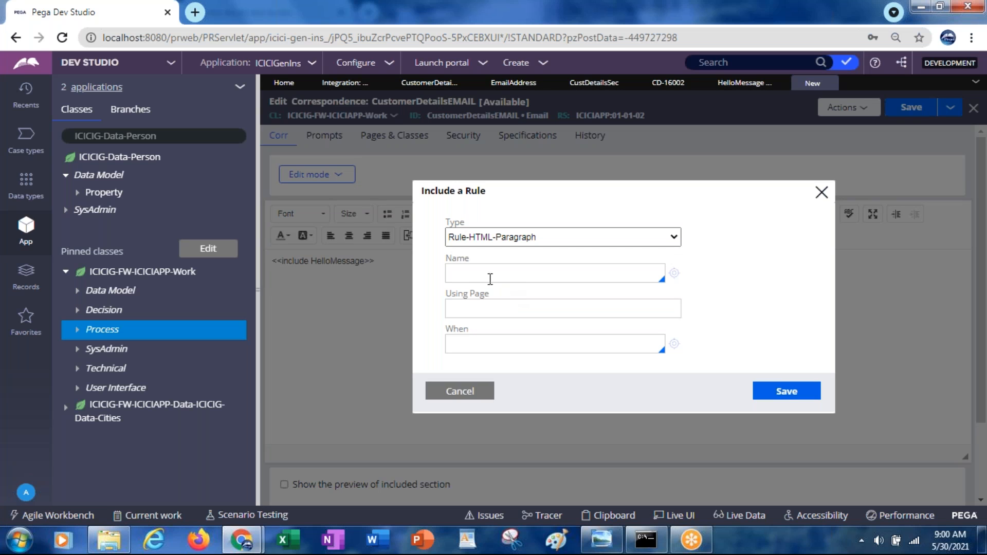
pyautogui.click(484, 237)
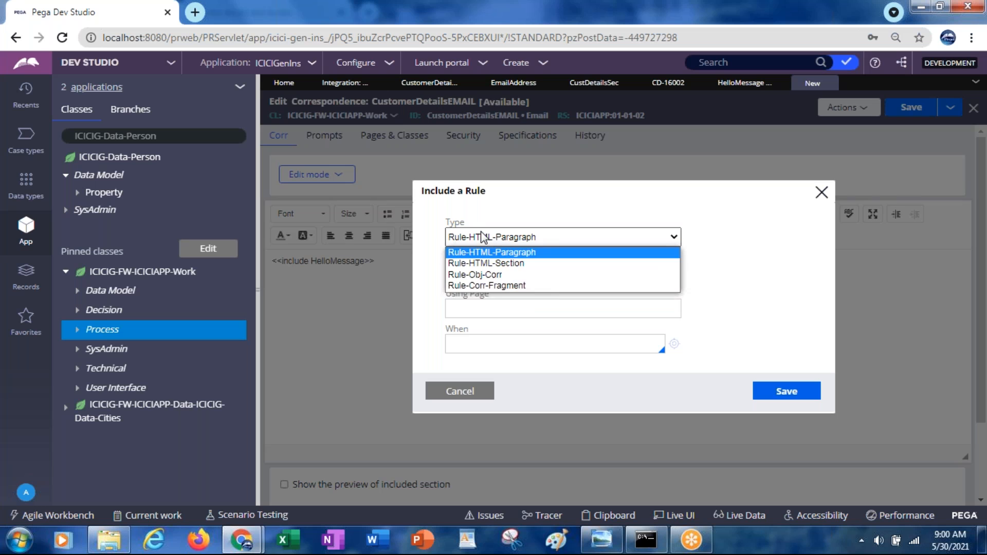
pyautogui.click(483, 286)
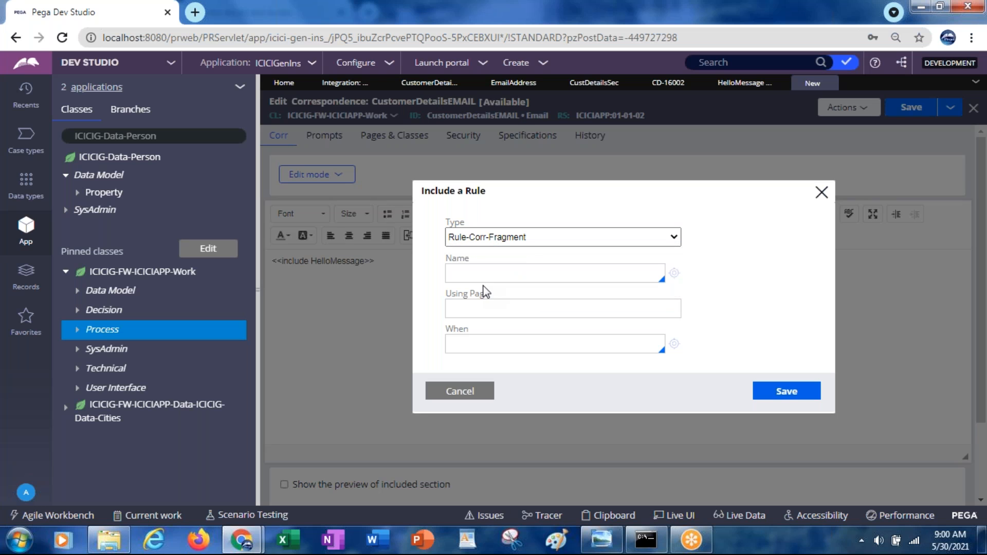
pyautogui.click(465, 275)
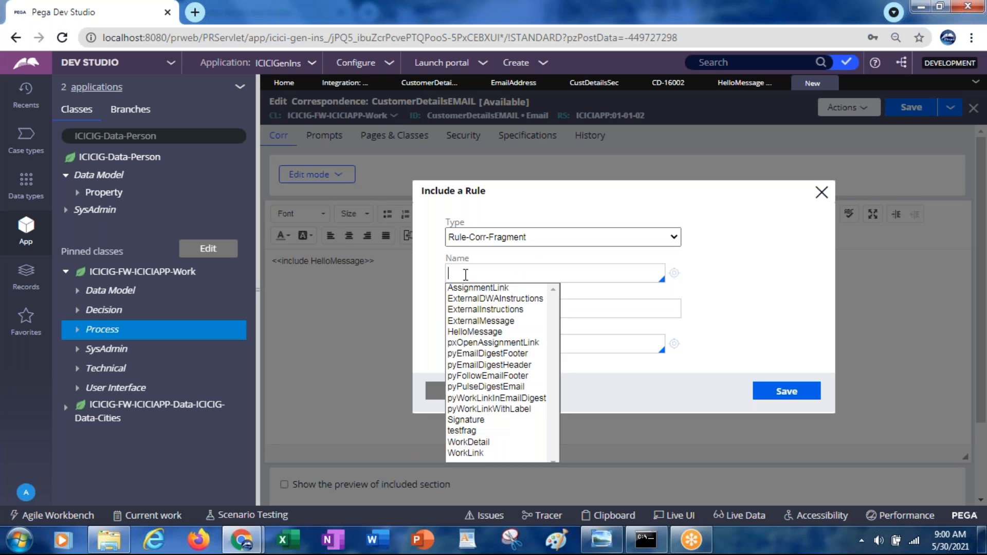
pyautogui.write('Signature')
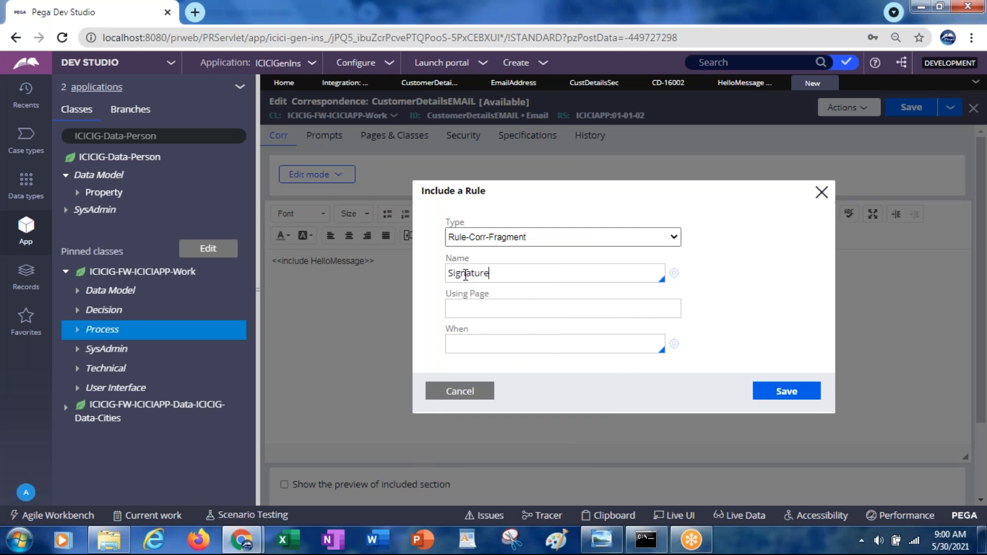
pyautogui.click(796, 402)
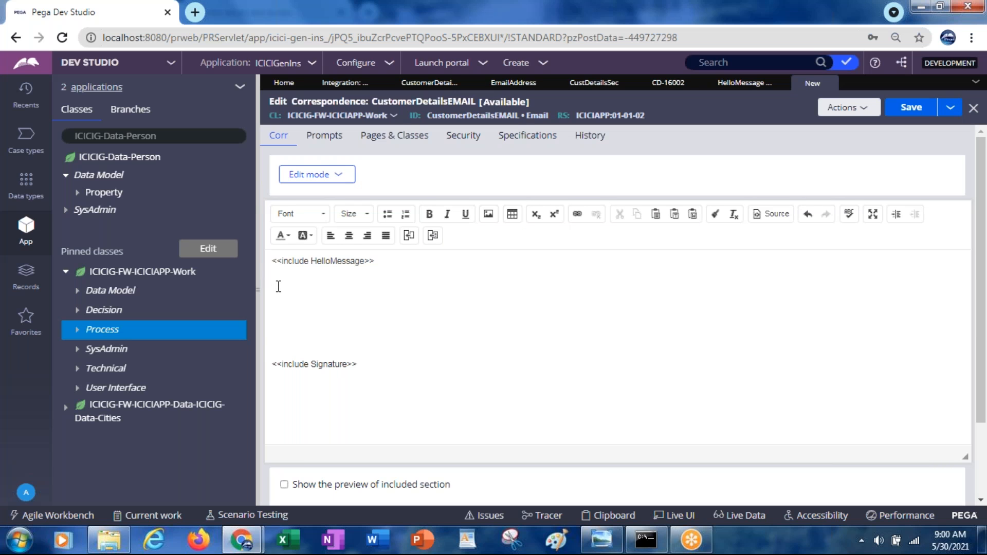
# Step: Write "Your request has been approved." between the HelloMessage and Signature includes
pyautogui.write('Your reequest has been approved.')
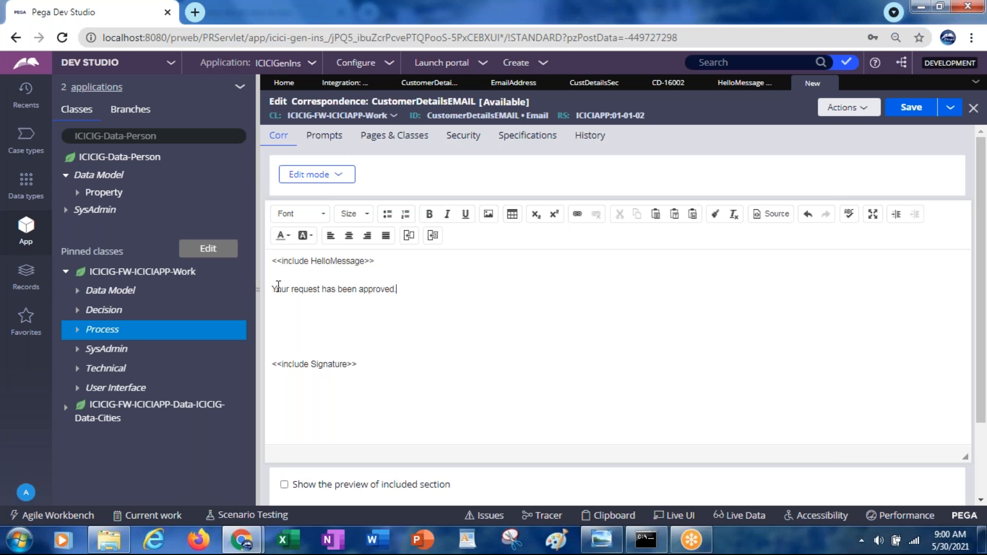
# Step: Remove the extra blank lines above the Signature include and save the CustomerDetailsEMAIL correspondence
pyautogui.press('Delete')
pyautogui.press('Delete')
pyautogui.press('Delete')
pyautogui.press('Delete')
pyautogui.press('Delete')
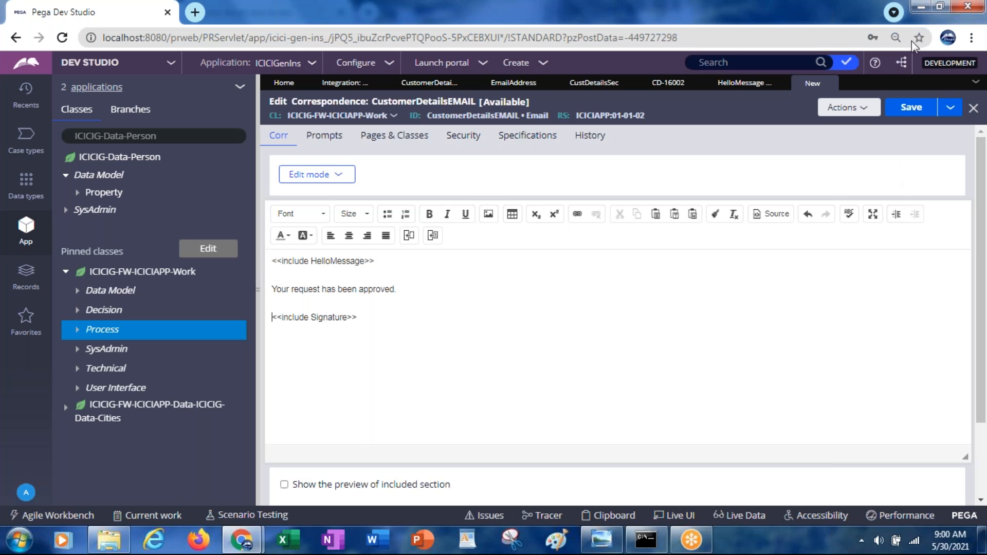
pyautogui.click(912, 109)
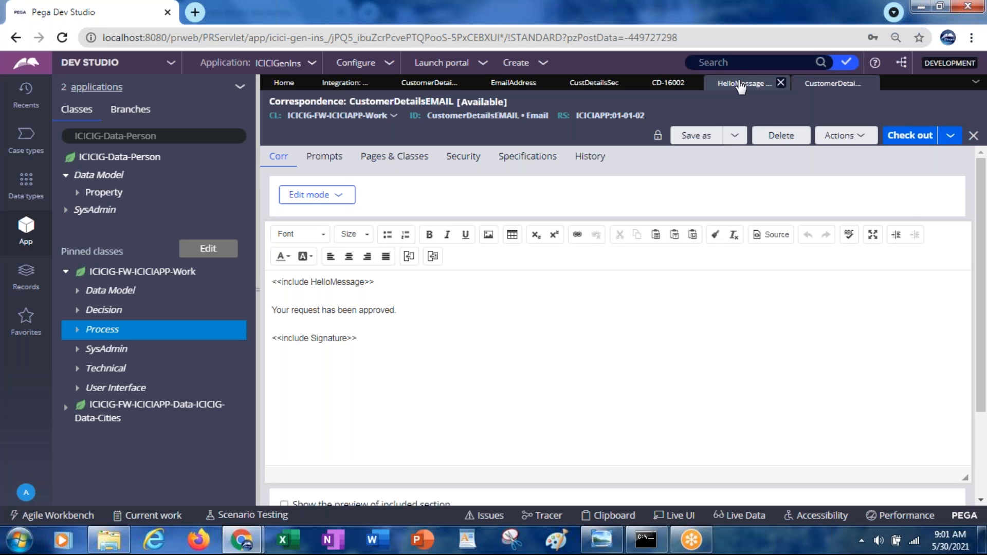
# Step: Set the Send email step's correspondence template to CustomerDetailsEMAIL in CustomerDetailsFlow and submit its properties
pyautogui.click(511, 84)
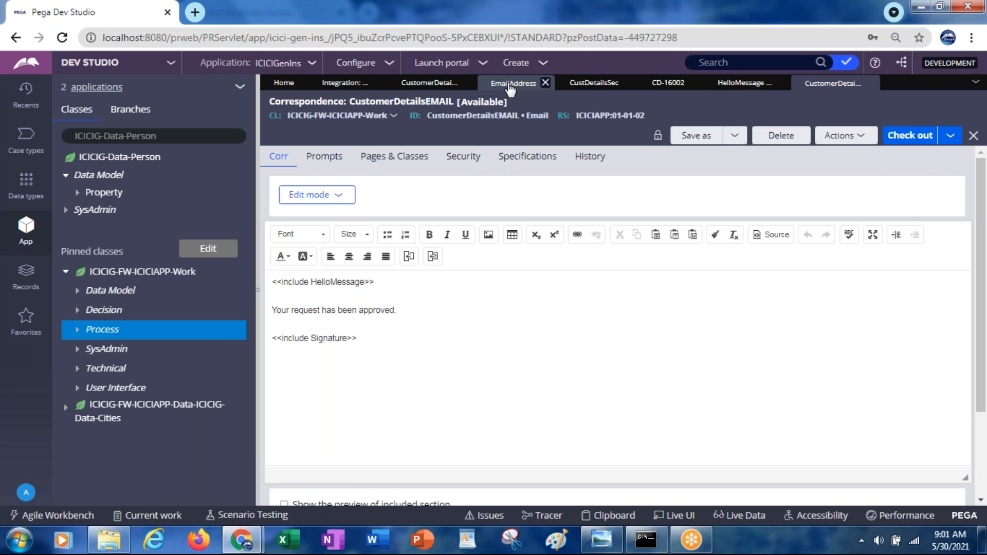
pyautogui.click(428, 87)
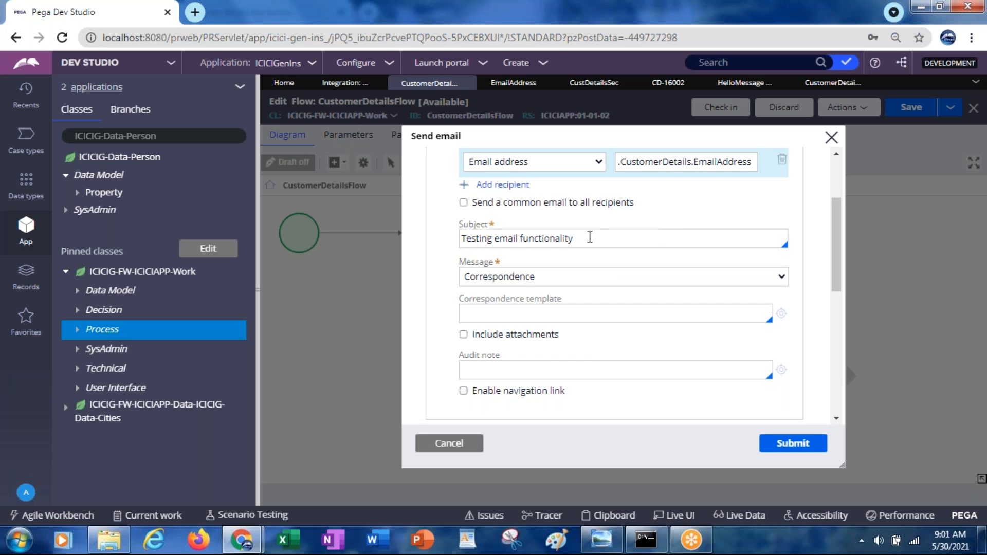
pyautogui.tripleClick(556, 242)
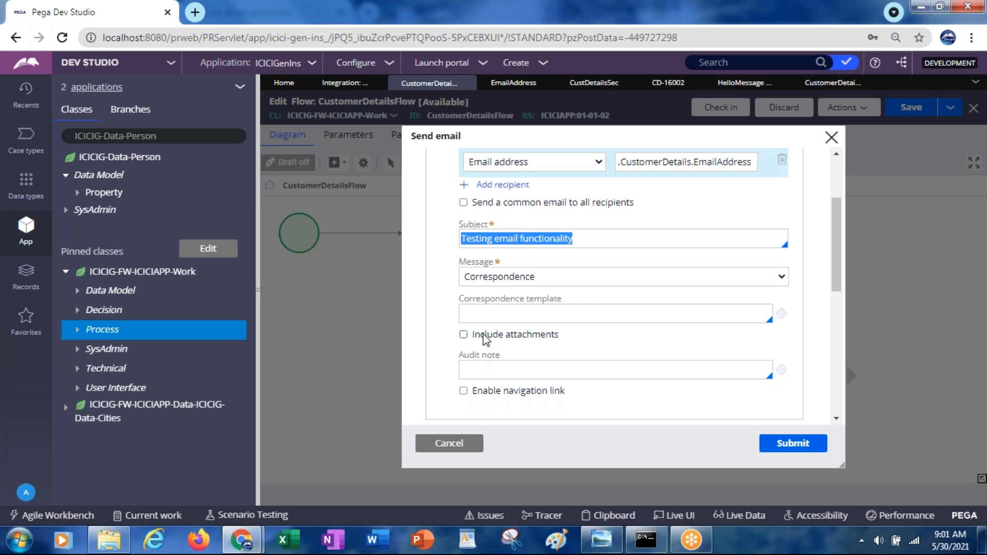
pyautogui.click(480, 313)
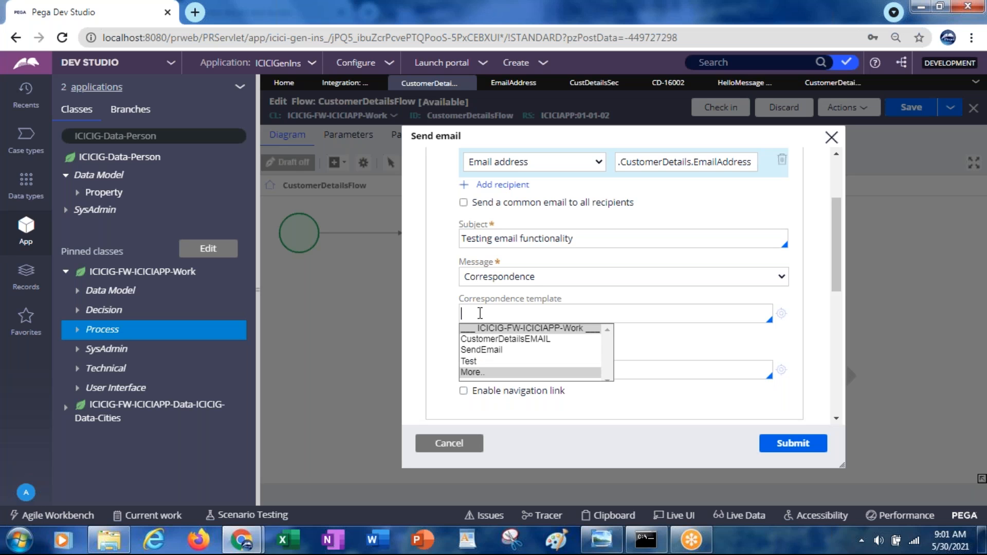
pyautogui.click(513, 341)
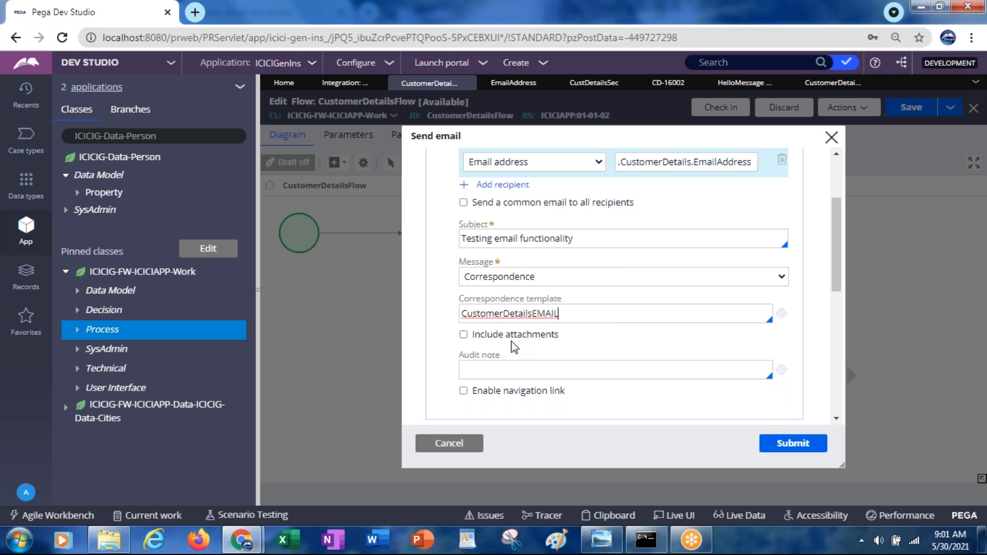
pyautogui.click(790, 446)
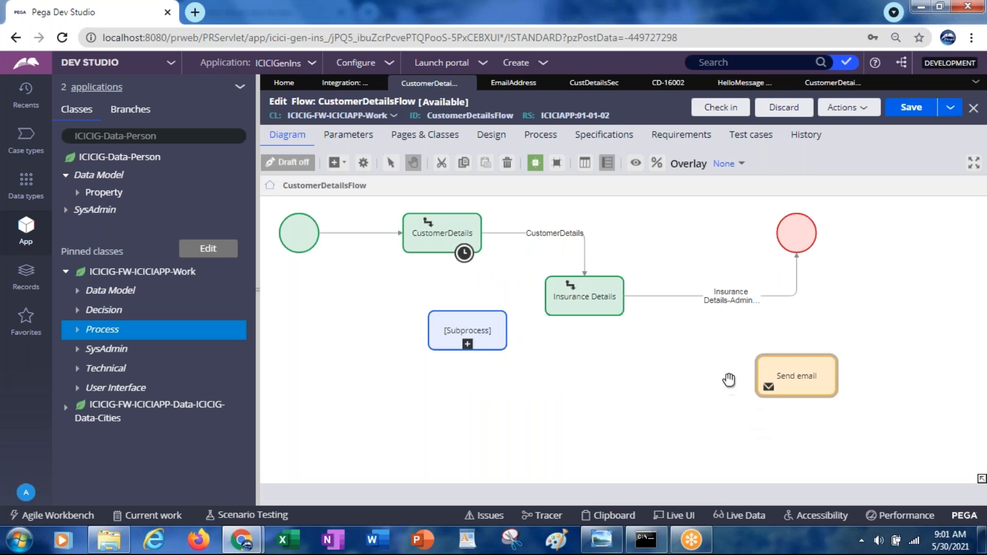
# Step: Place the Send email shape between Insurance Details and the end shape, connecting Insurance Details to Send email and Send email to the end
pyautogui.click(724, 296)
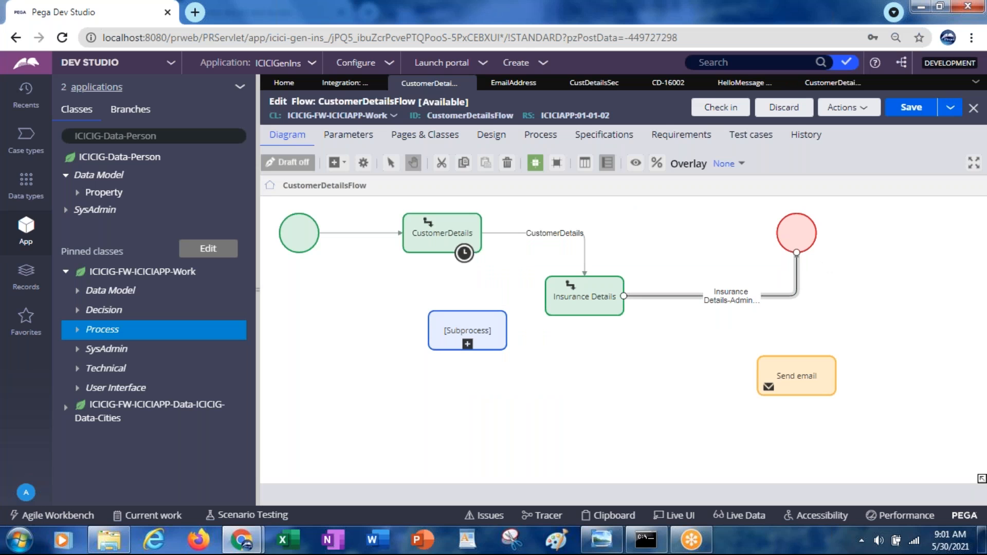
pyautogui.moveTo(798, 256); pyautogui.dragTo(768, 391)
pyautogui.moveTo(797, 234); pyautogui.dragTo(920, 292)
pyautogui.moveTo(812, 376); pyautogui.dragTo(910, 280)
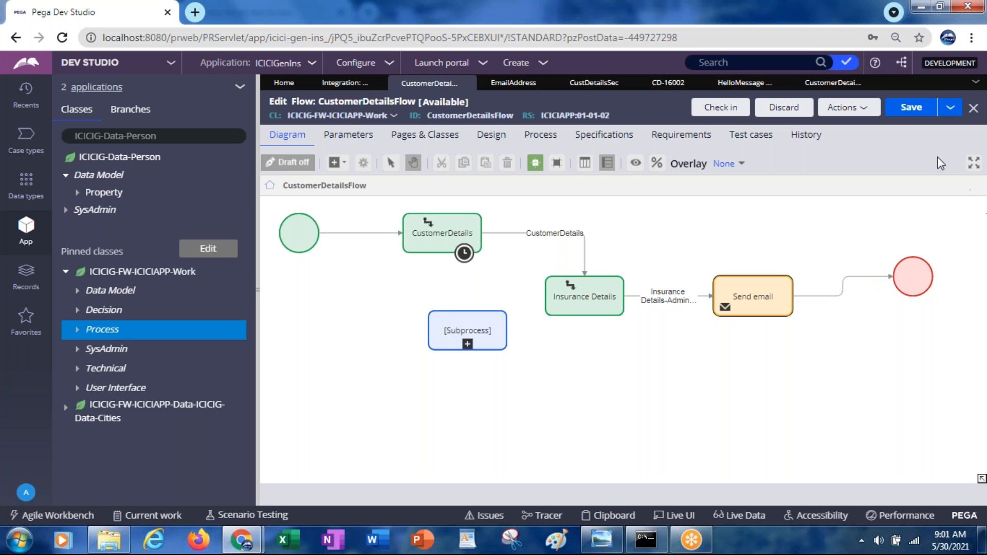
# Step: Save CustomerDetailsFlow with the Send email step connected and run it
pyautogui.click(911, 108)
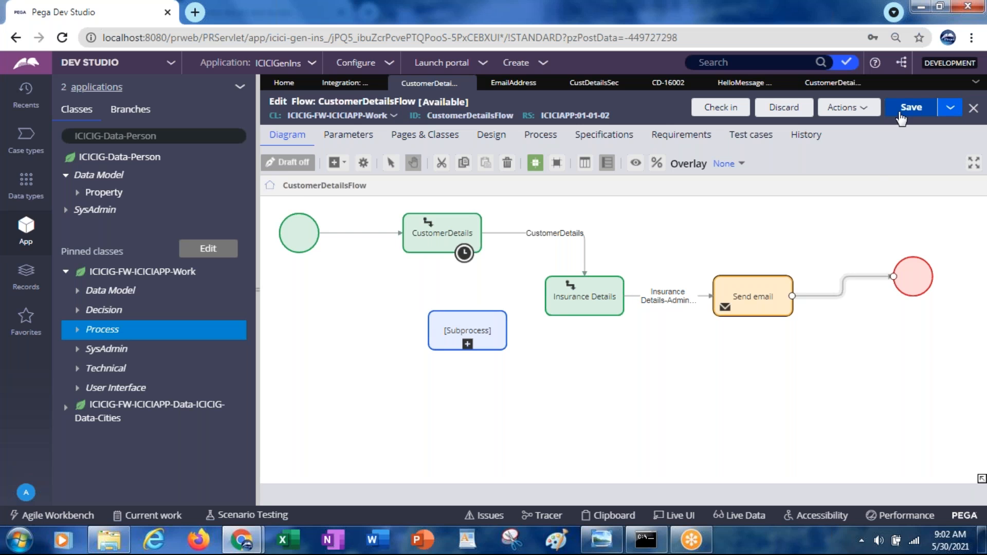
pyautogui.click(844, 109)
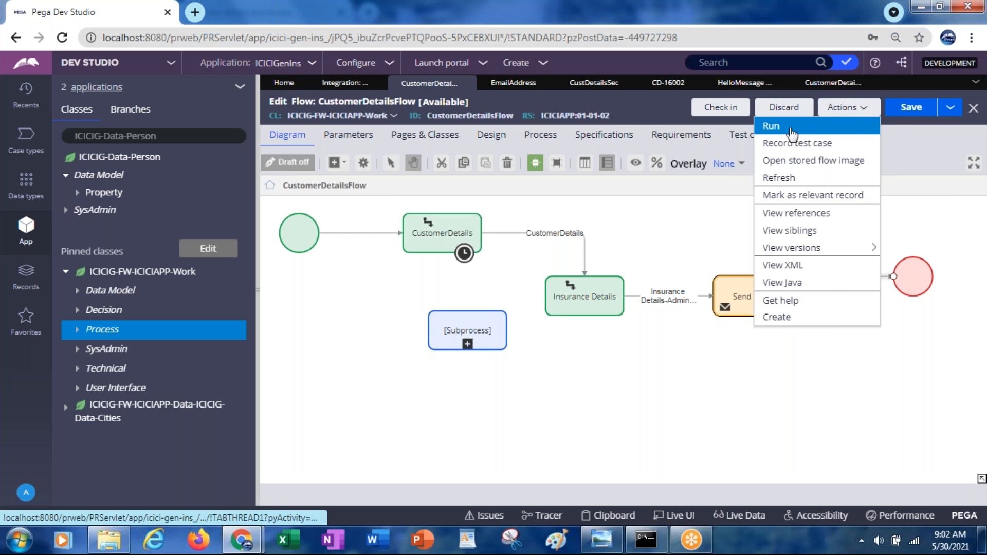
pyautogui.click(765, 131)
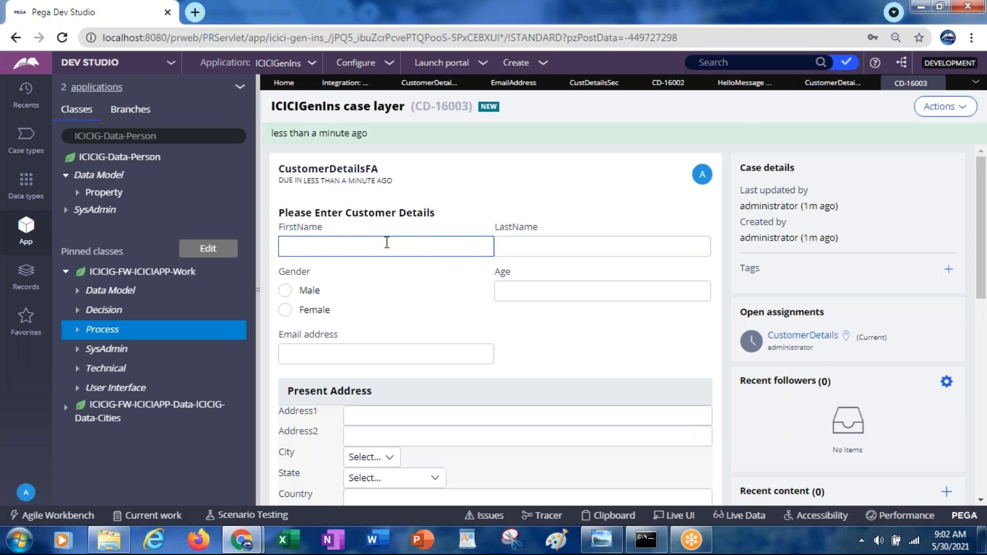
# Step: Fill in the customer's first and last name, choose gender Male and set the age to 26
pyautogui.click(386, 241)
pyautogui.write('jagan')
pyautogui.press('Tab')
pyautogui.write('aaa')
pyautogui.press('Tab')
pyautogui.press('space')
pyautogui.press('Tab')
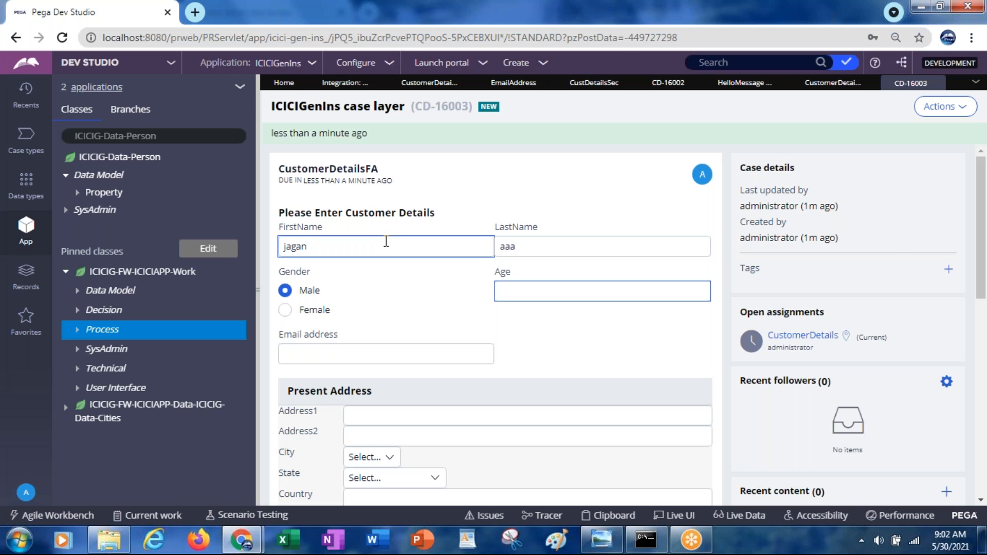
pyautogui.write('3')
pyautogui.write('6')
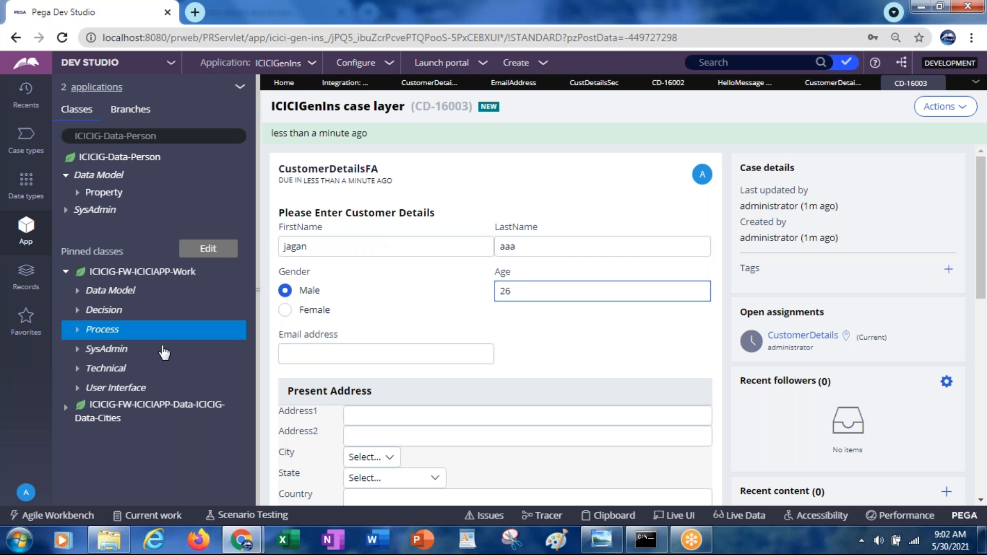
# Step: Fill in the customer's e-mail address and remove the stray character after the @ sign
pyautogui.click(339, 357)
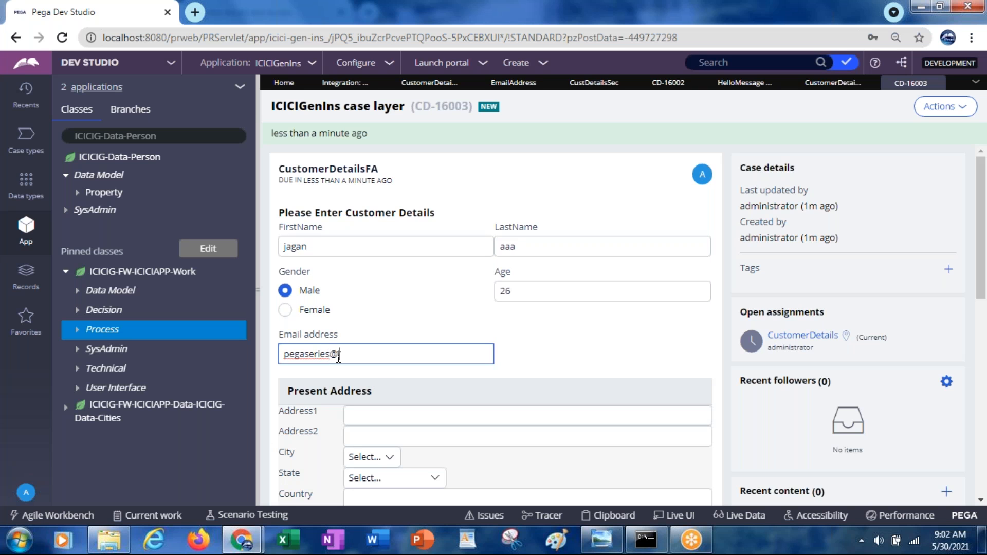
pyautogui.click(373, 406)
pyautogui.click(341, 363)
pyautogui.click(393, 422)
pyautogui.press('Delete')
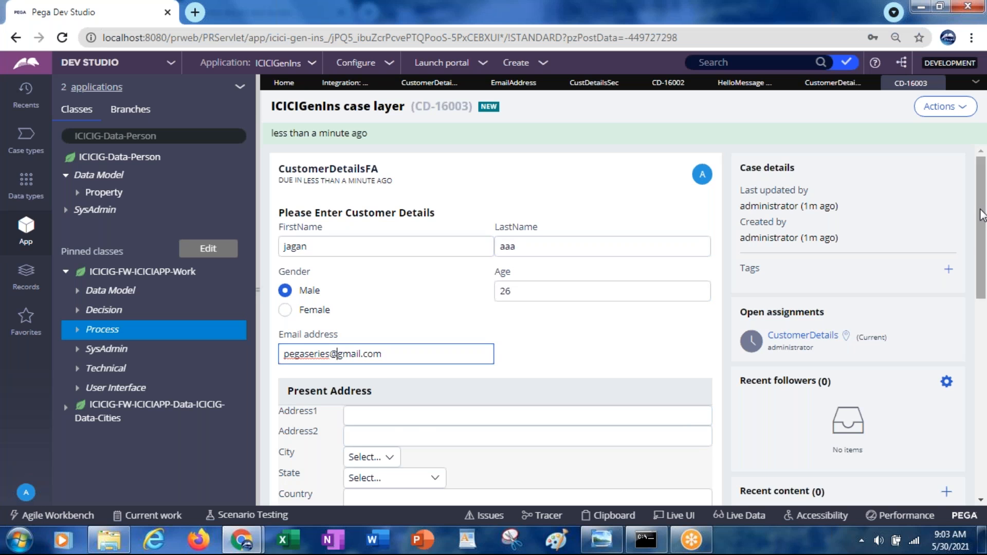
# Step: Enter the present address ZipCode and submit the customer details form
pyautogui.moveTo(982, 219); pyautogui.dragTo(982, 247)
pyautogui.scroll(-5, 982, 246)
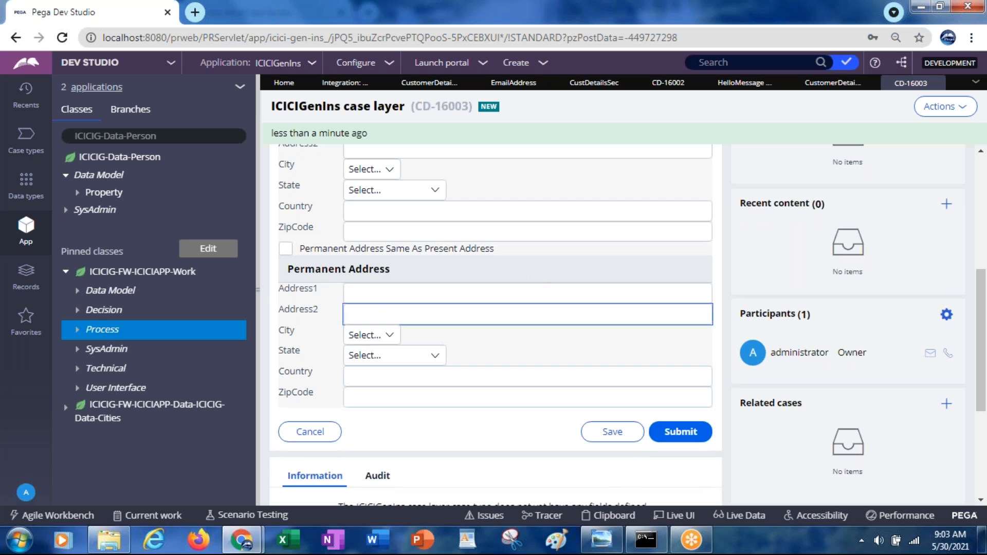
pyautogui.click(356, 229)
pyautogui.write('111111')
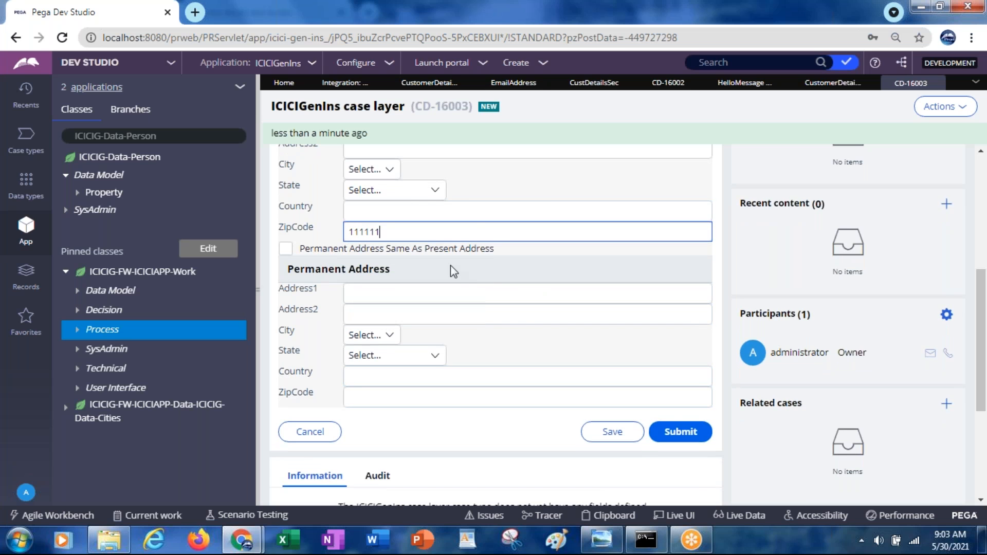
pyautogui.click(672, 433)
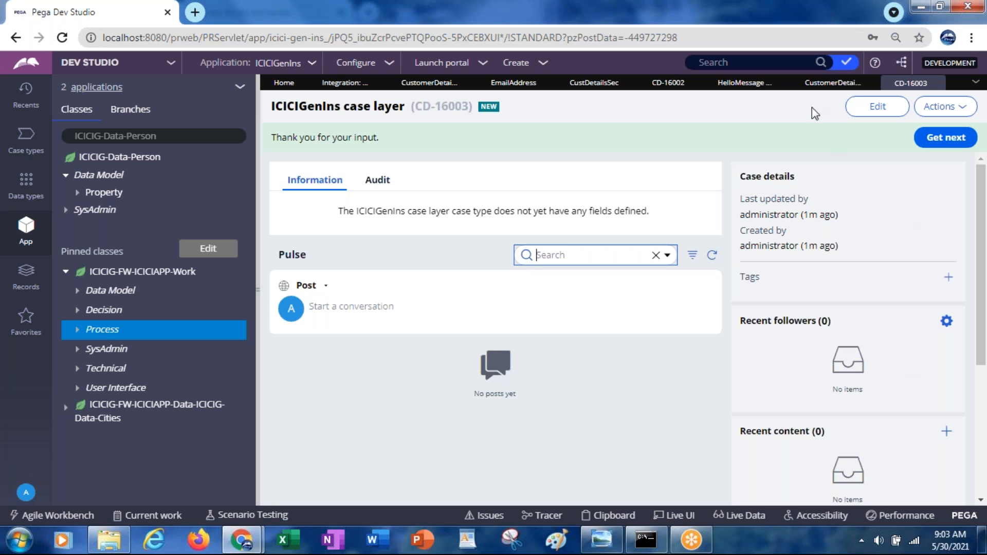
# Step: Route the Insurance Details assignment in CustomerDetailsFlow to Current operator and submit its properties
pyautogui.click(820, 89)
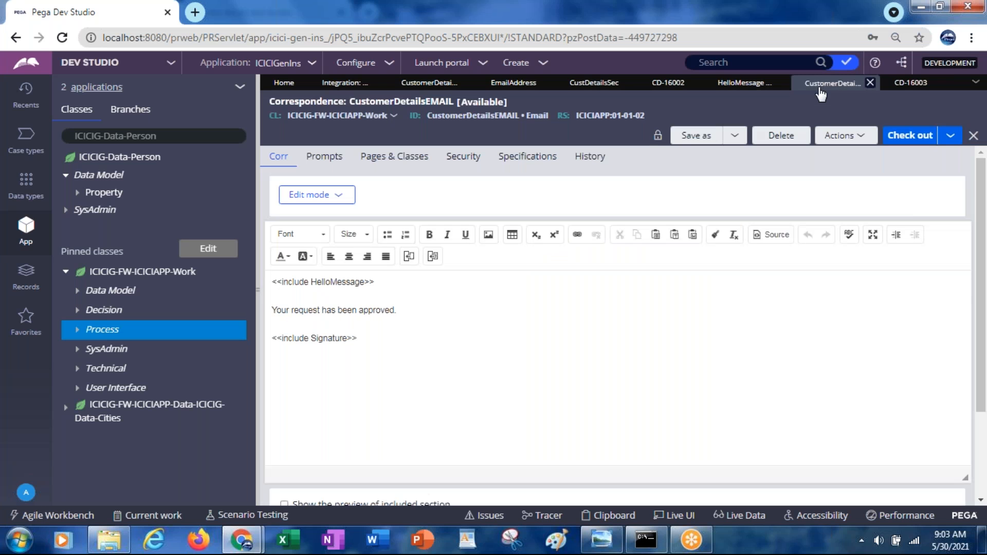
pyautogui.click(417, 85)
pyautogui.click(579, 303)
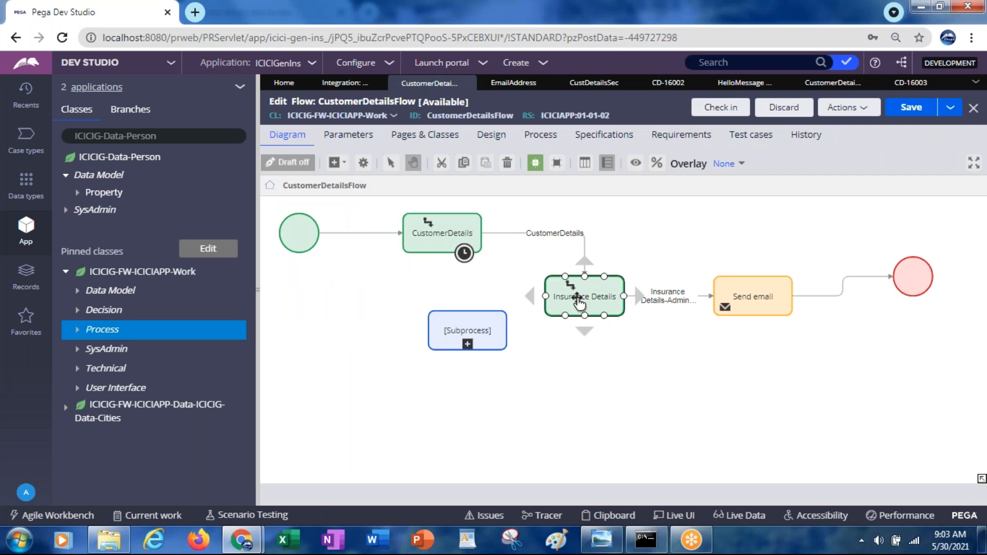
pyautogui.doubleClick(579, 303)
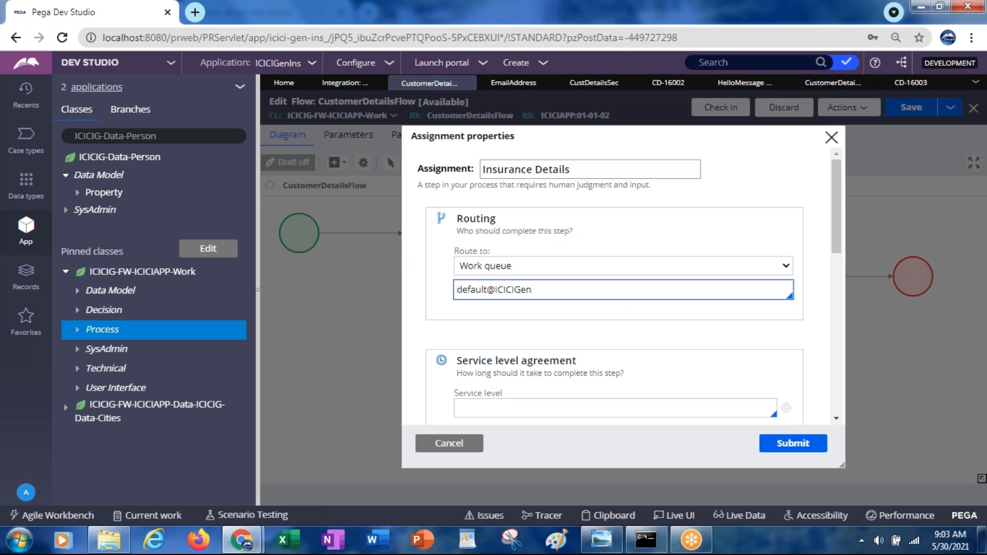
pyautogui.click(495, 271)
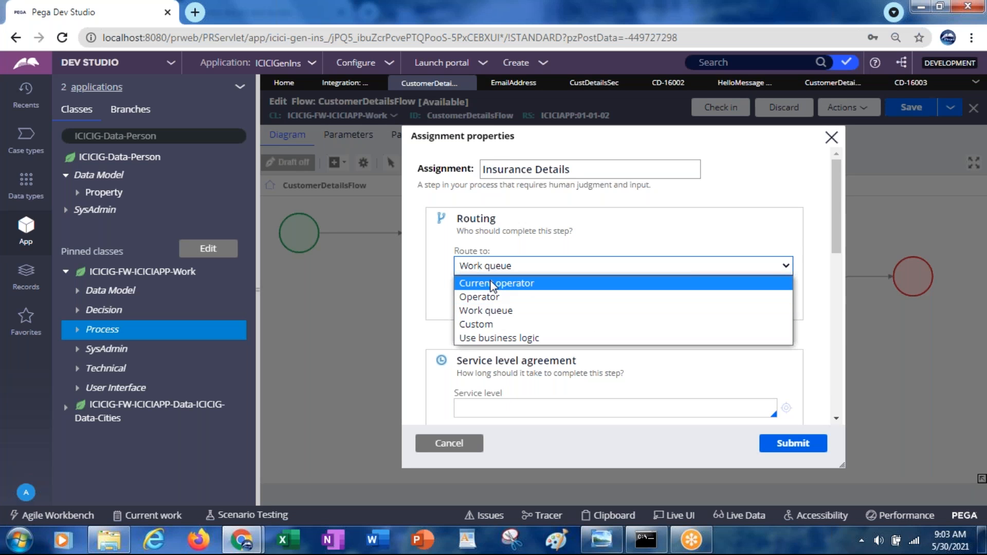
pyautogui.click(492, 283)
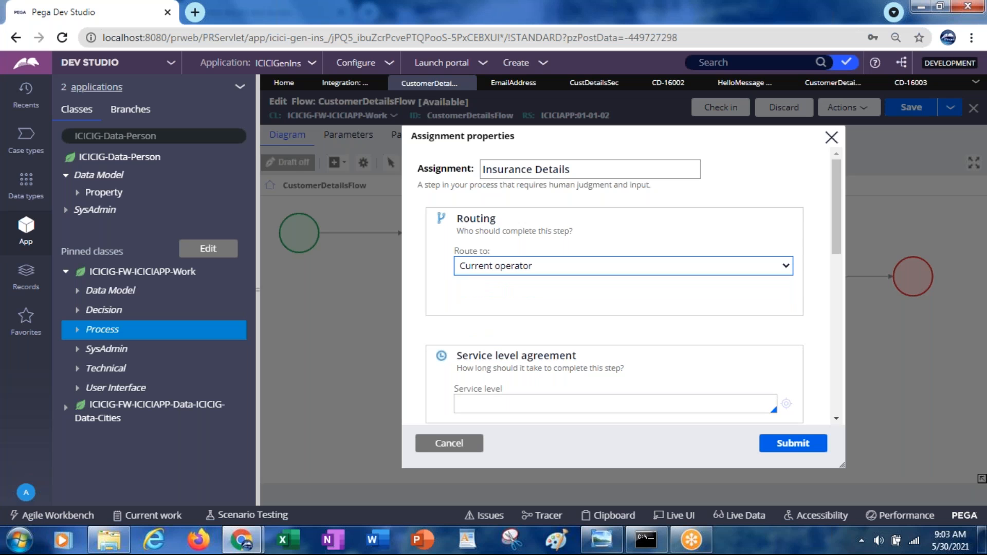
pyautogui.click(782, 447)
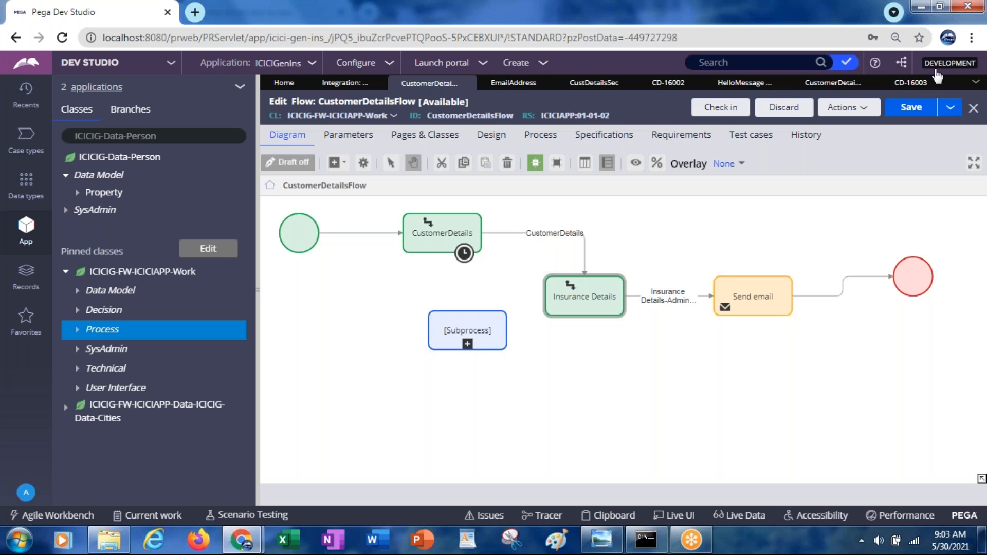
# Step: Save the changed routing in CustomerDetailsFlow and run the flow again
pyautogui.click(905, 109)
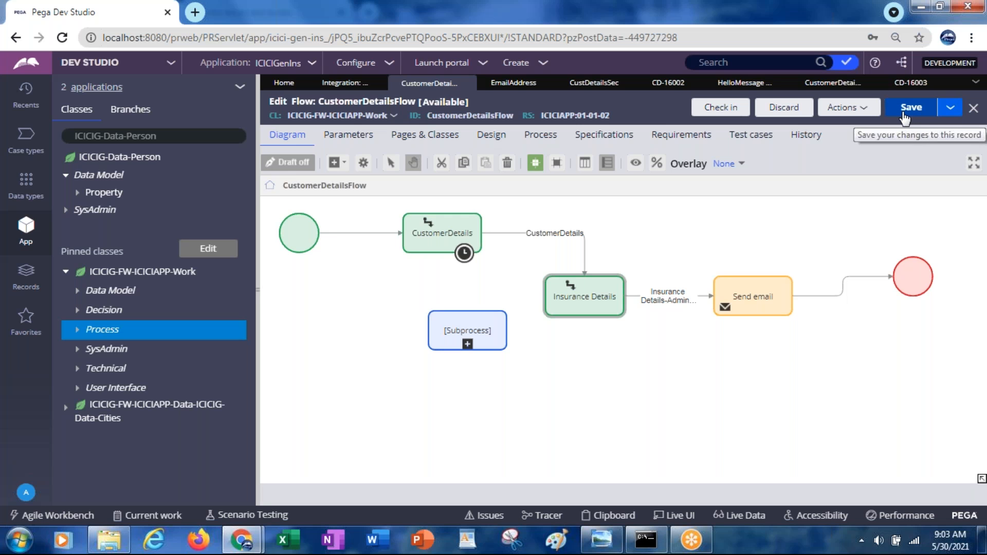
pyautogui.click(854, 109)
pyautogui.click(825, 127)
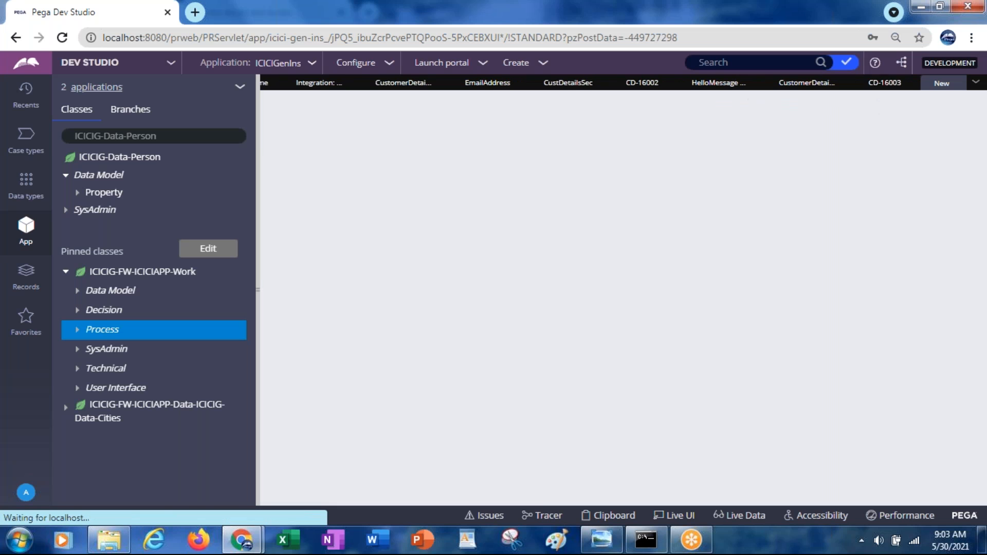
# Step: Fill in the new case with the customer's first and last name, gender Male, age 78 and e-mail address
pyautogui.click(910, 82)
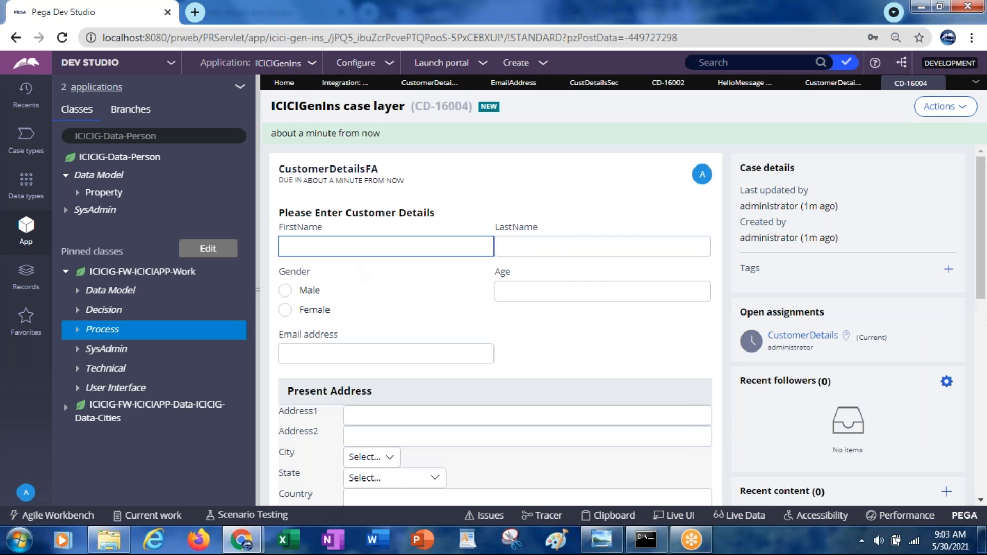
pyautogui.write('aab')
pyautogui.press('Tab')
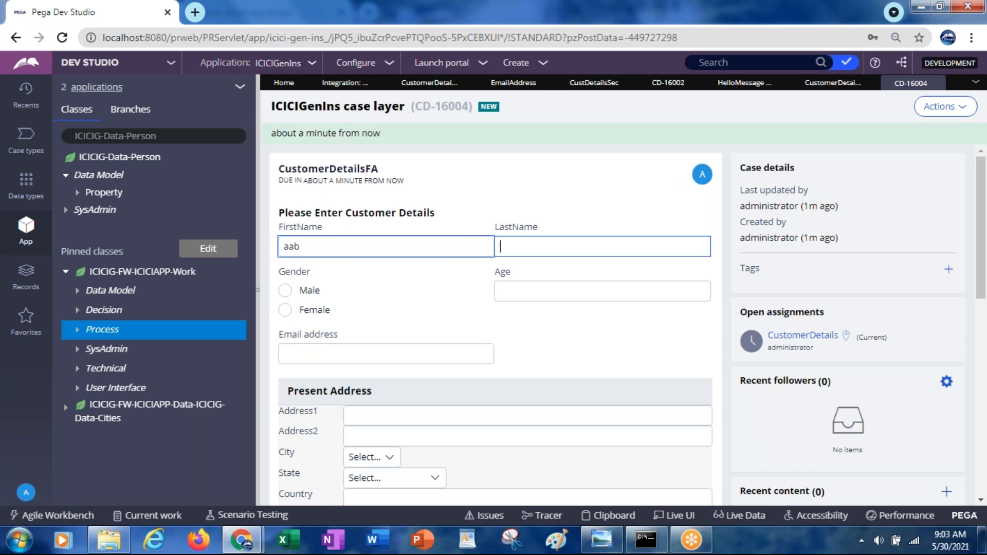
pyautogui.write('aaa')
pyautogui.press('Tab')
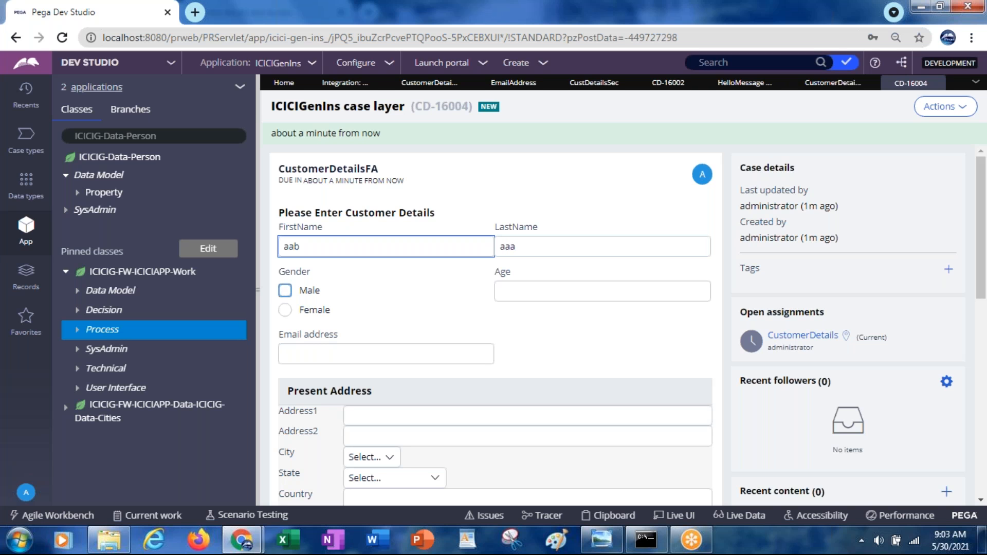
pyautogui.press('space')
pyautogui.press('Tab')
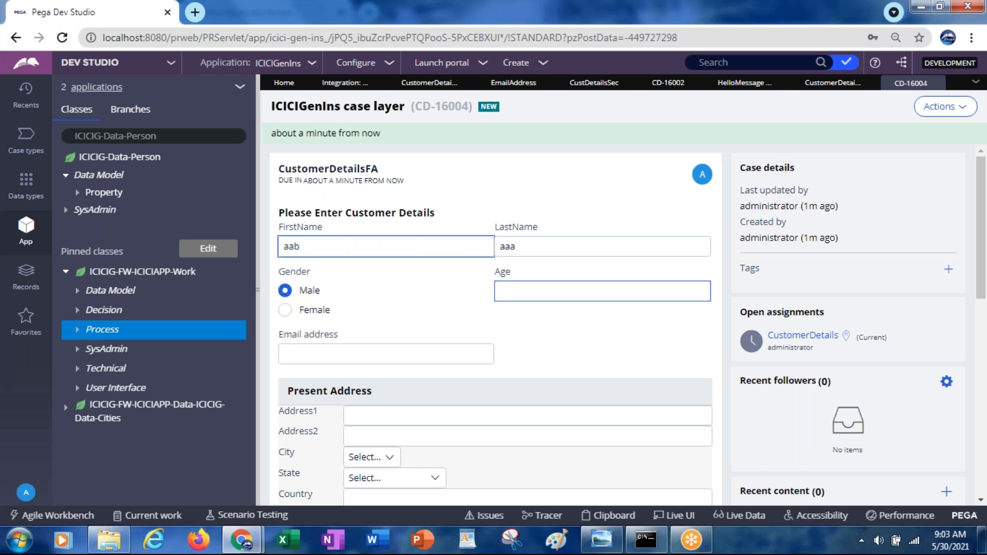
pyautogui.write('78')
pyautogui.press('Tab')
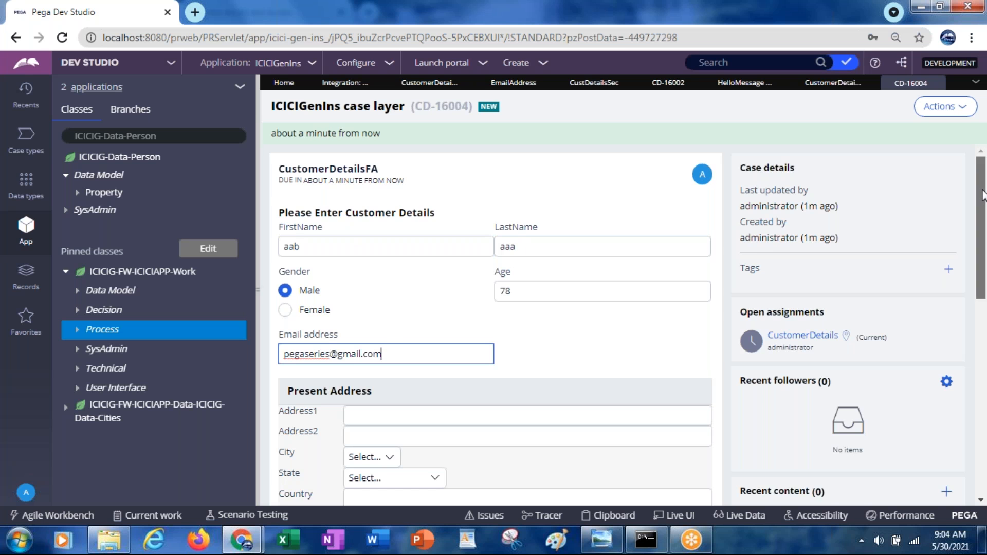
# Step: Enter the present address ZipCode in the new case and submit its customer details
pyautogui.scroll(-2, 982, 195)
pyautogui.click(419, 396)
pyautogui.write('121212')
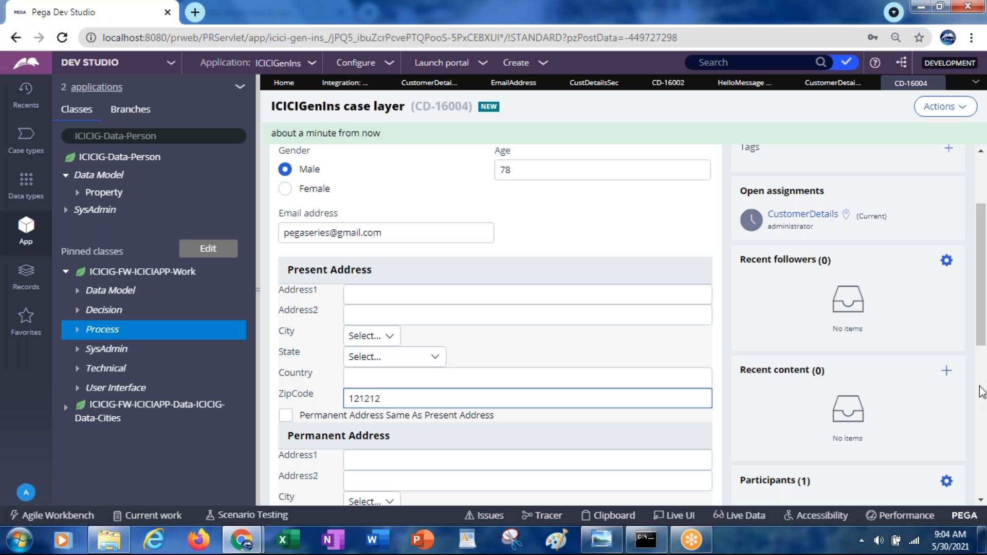
pyautogui.scroll(-5, 980, 407)
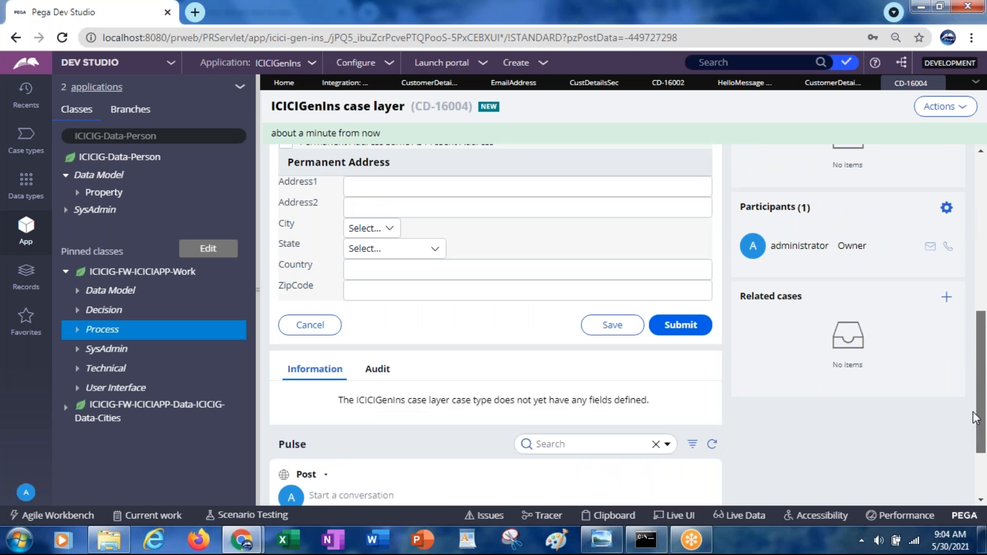
pyautogui.click(671, 327)
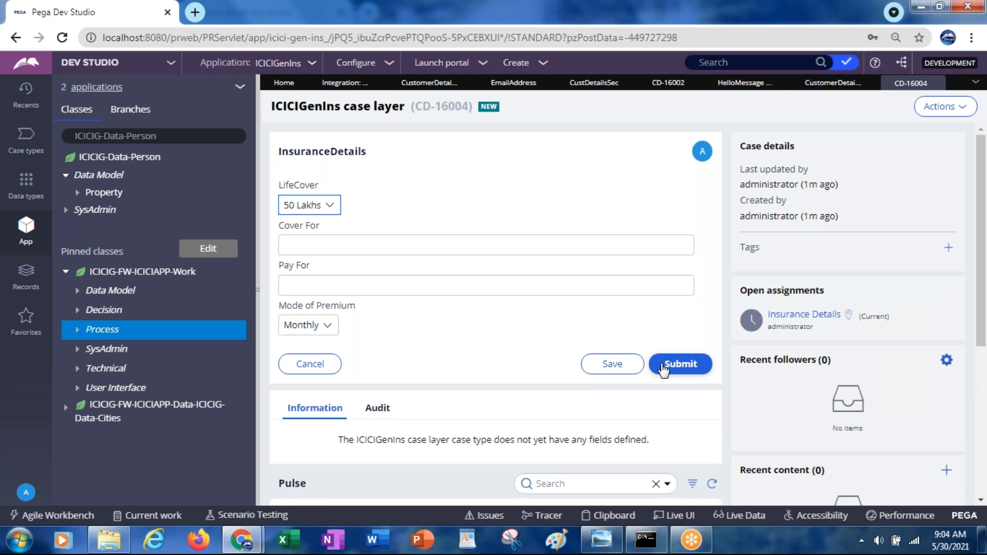
# Step: Submit the InsuranceDetails assignment of the new case and check the case's recent content
pyautogui.click(678, 366)
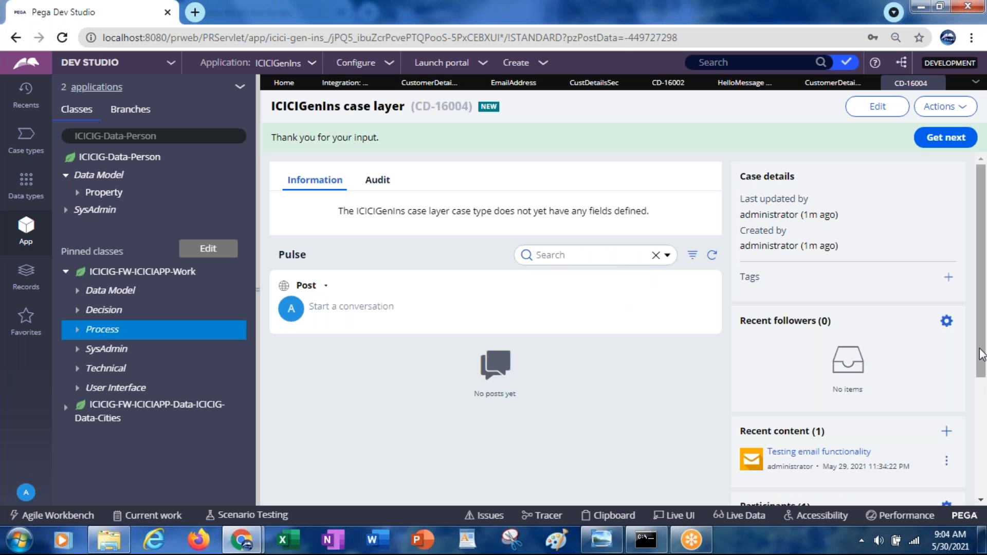
pyautogui.scroll(-1, 982, 369)
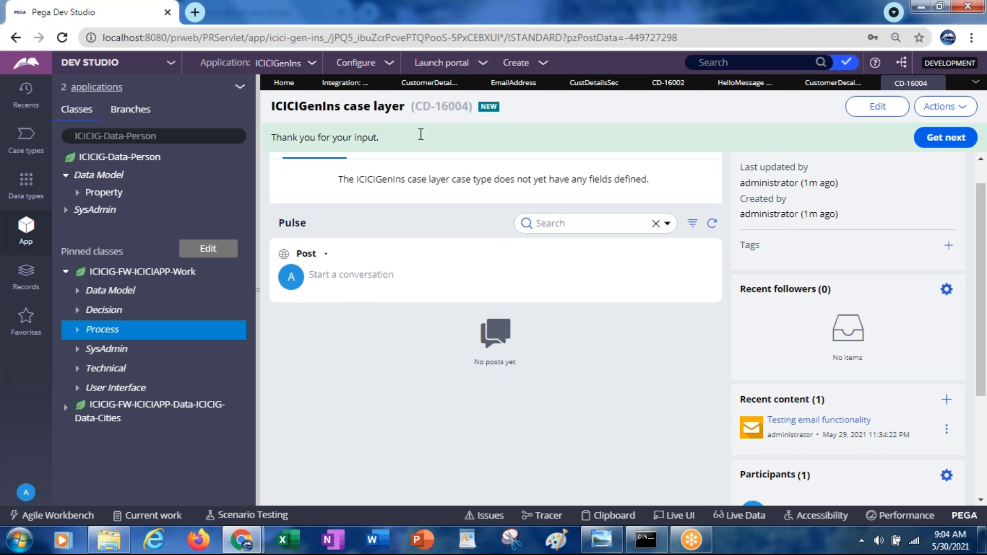
pyautogui.moveTo(417, 106); pyautogui.dragTo(465, 106)
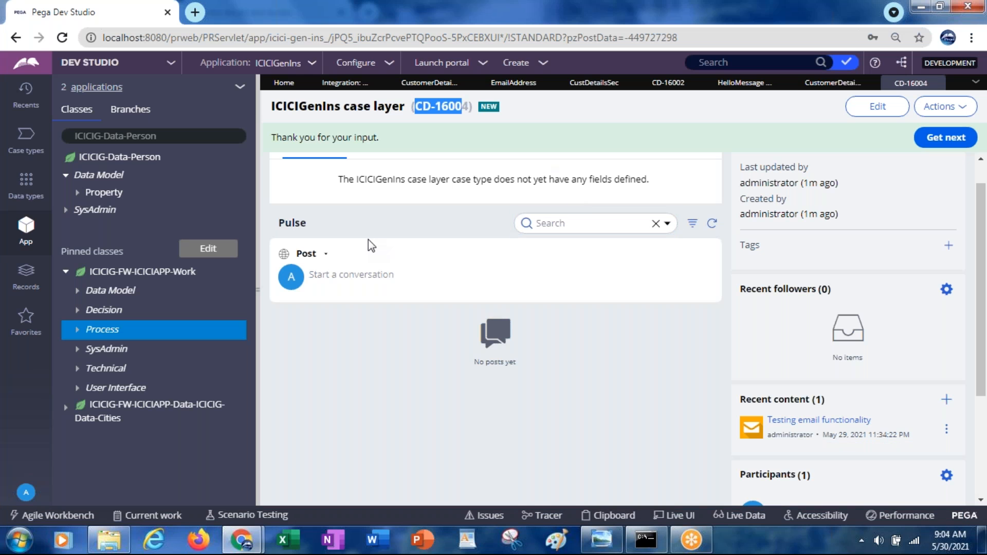
# Step: Switch to Gmail, refresh the inbox and open the "Testing email functionality" message to read its greeting
pyautogui.hotkey('alt', 'Tab')
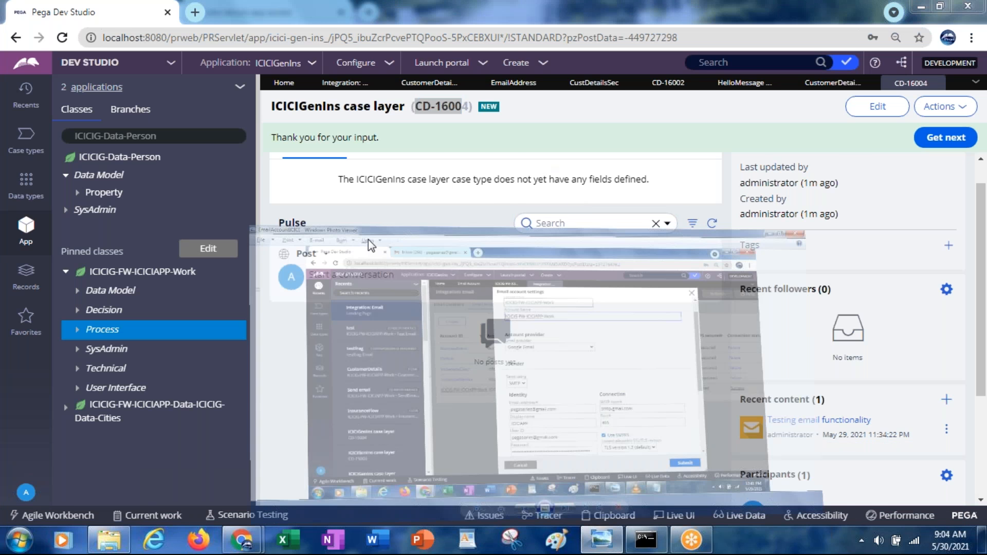
pyautogui.hotkey('alt', 'Tab')
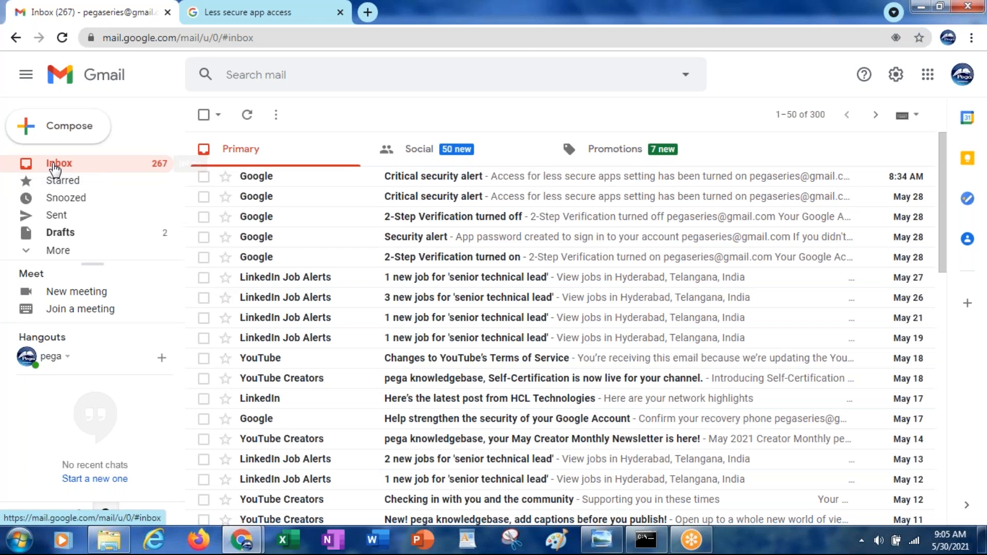
pyautogui.click(55, 168)
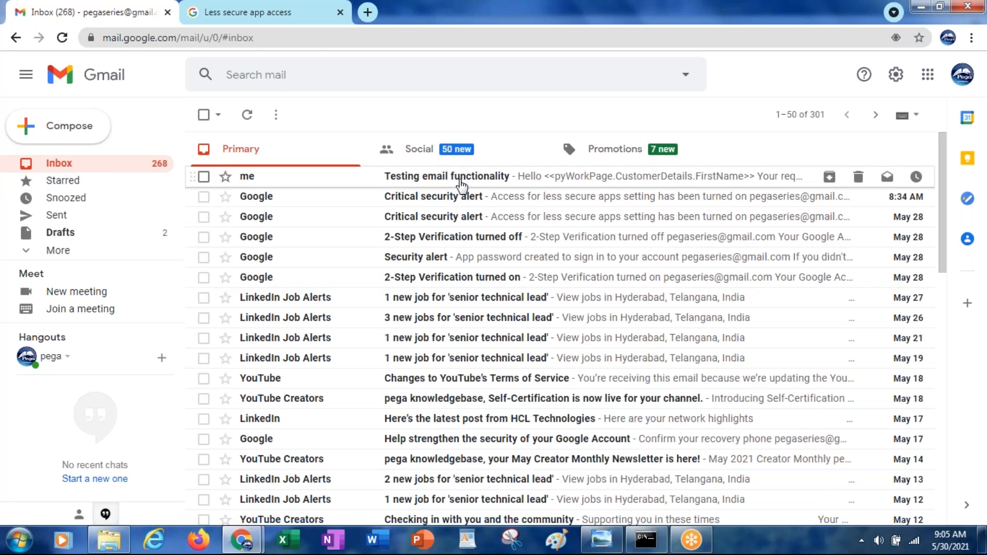
pyautogui.click(461, 181)
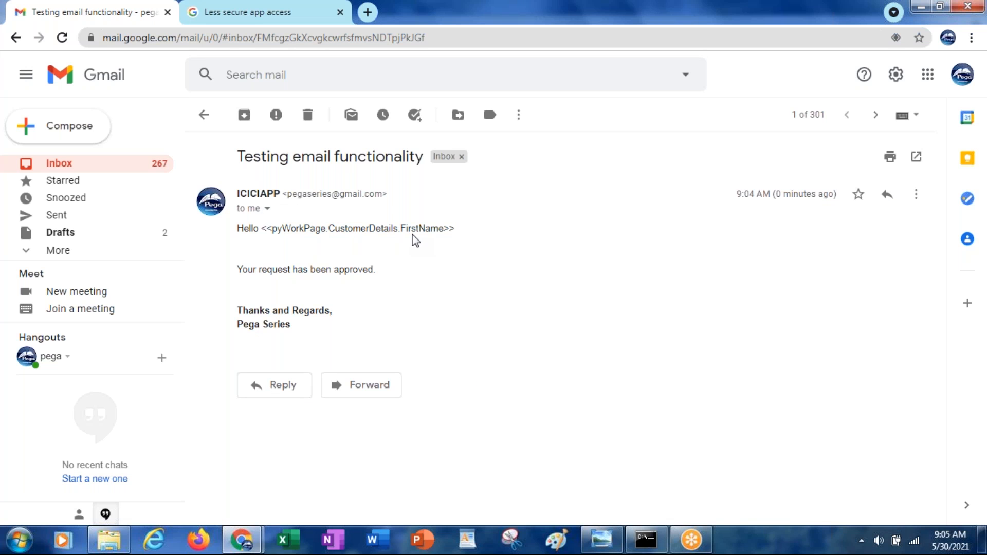
# Step: Return to Pega Dev Studio, check the CustomerDetailsEMAIL correspondence and bring up the HelloMessage correspondence fragment it includes
pyautogui.hotkey('alt', 'Tab')
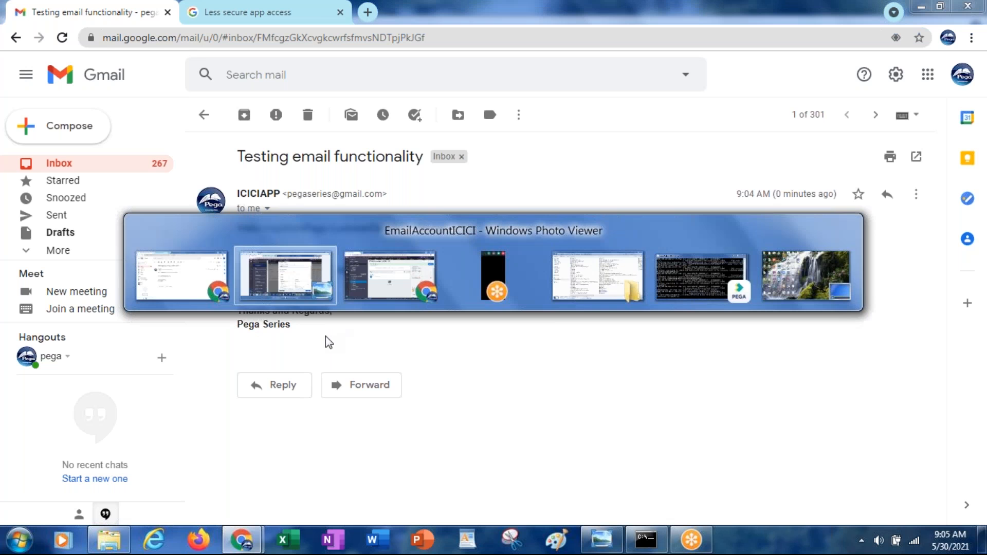
pyautogui.hotkey('alt', 'Tab')
pyautogui.press('Tab')
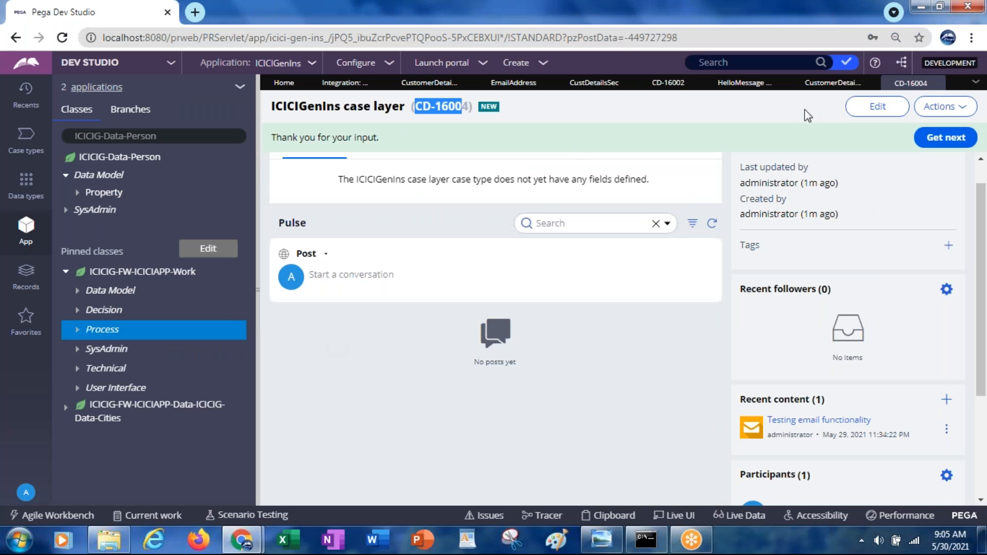
pyautogui.click(815, 86)
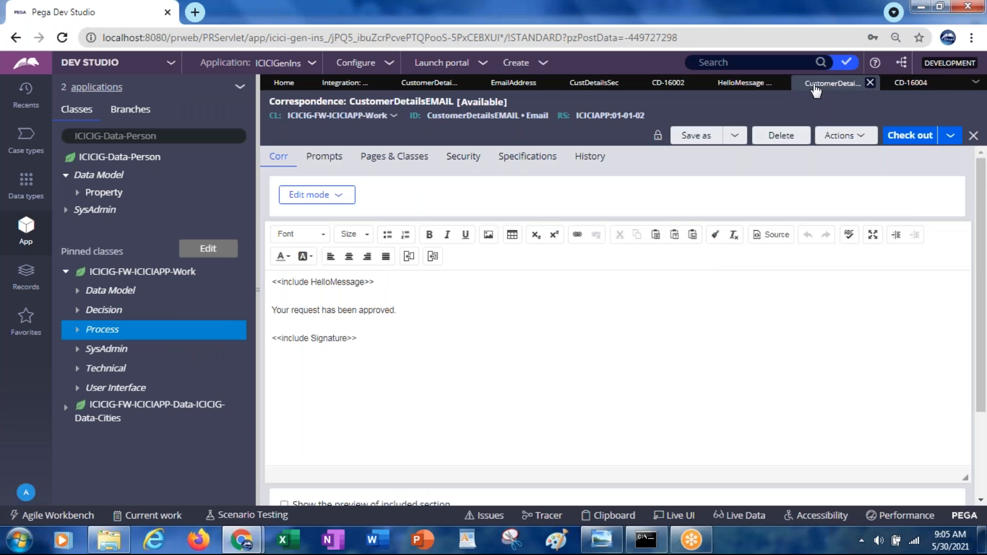
pyautogui.click(739, 85)
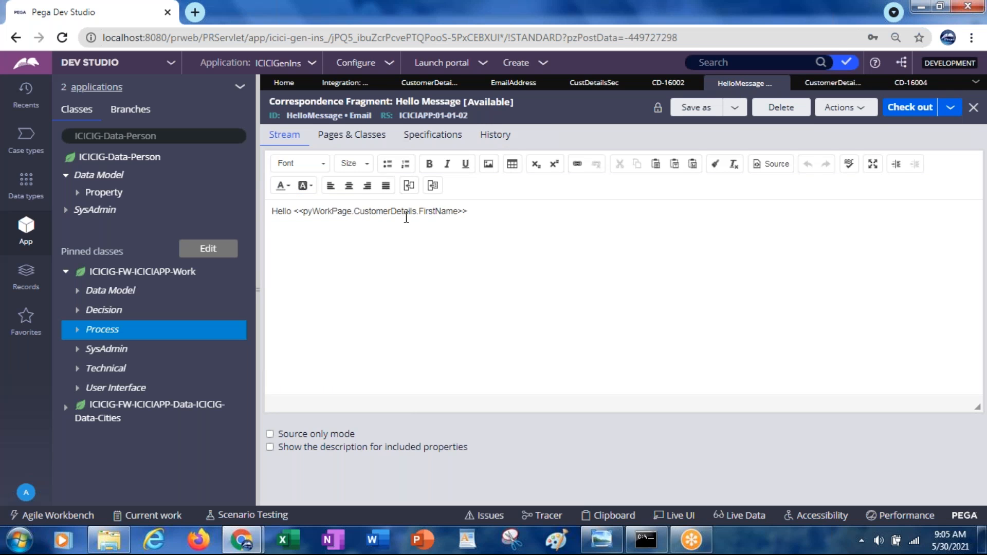
pyautogui.click(428, 189)
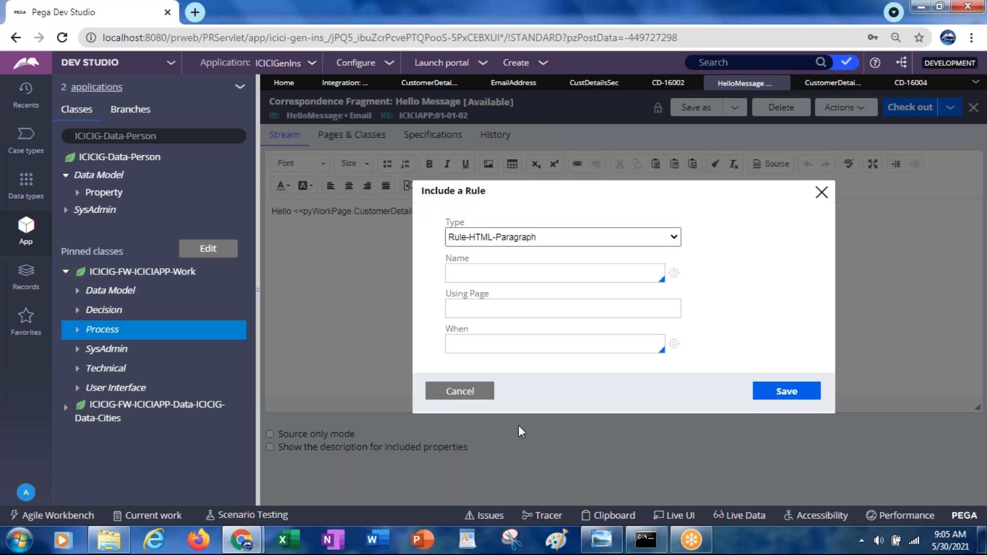
pyautogui.click(471, 392)
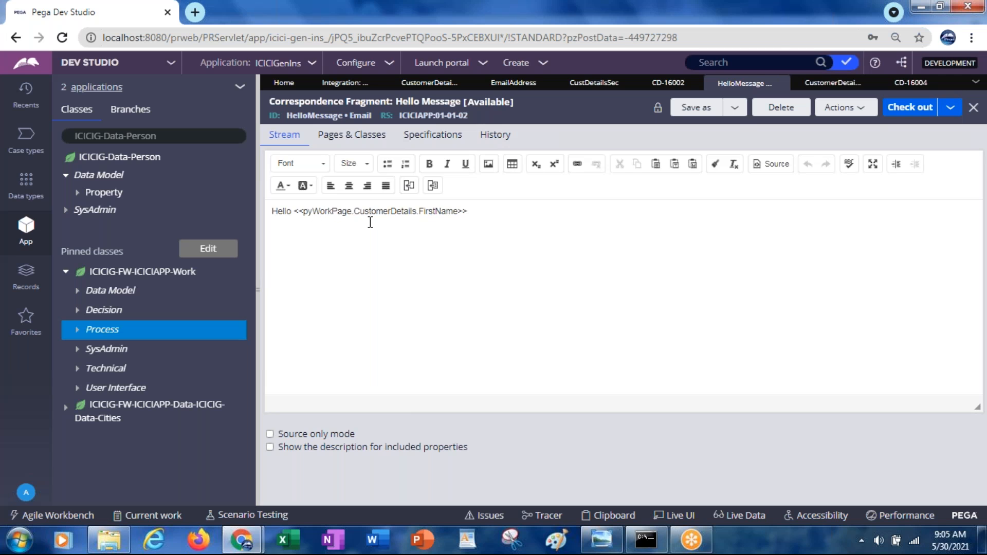
pyautogui.click(409, 186)
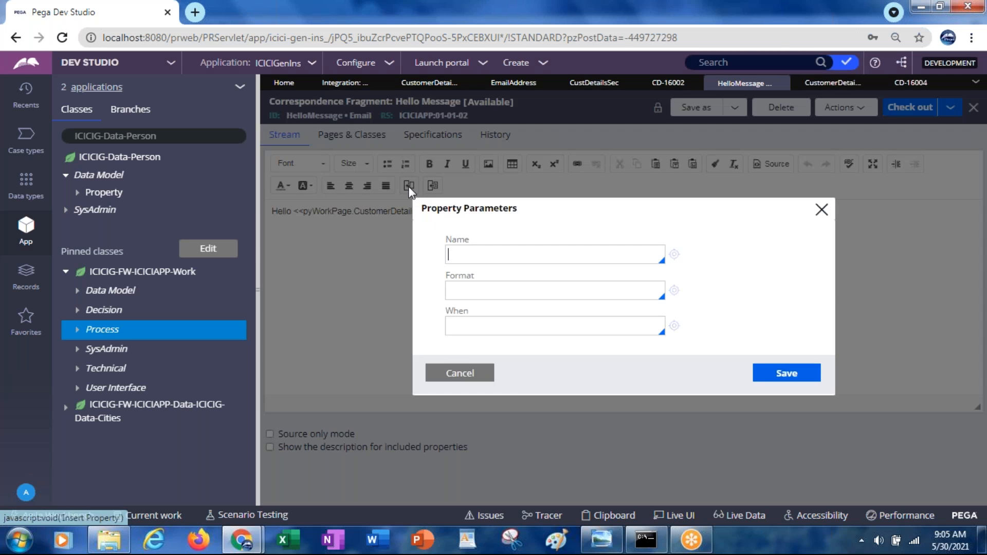
pyautogui.click(486, 256)
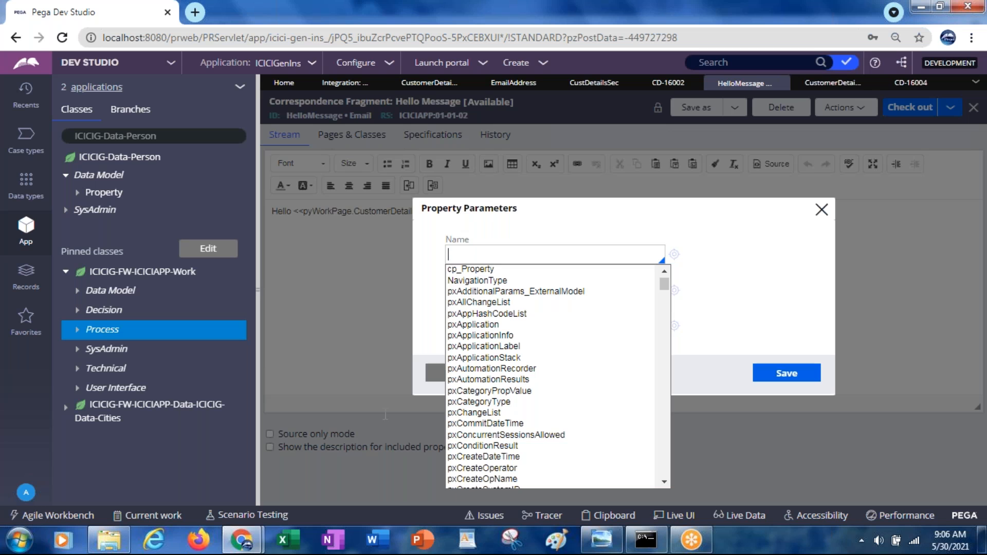
pyautogui.write('py')
pyautogui.click(486, 380)
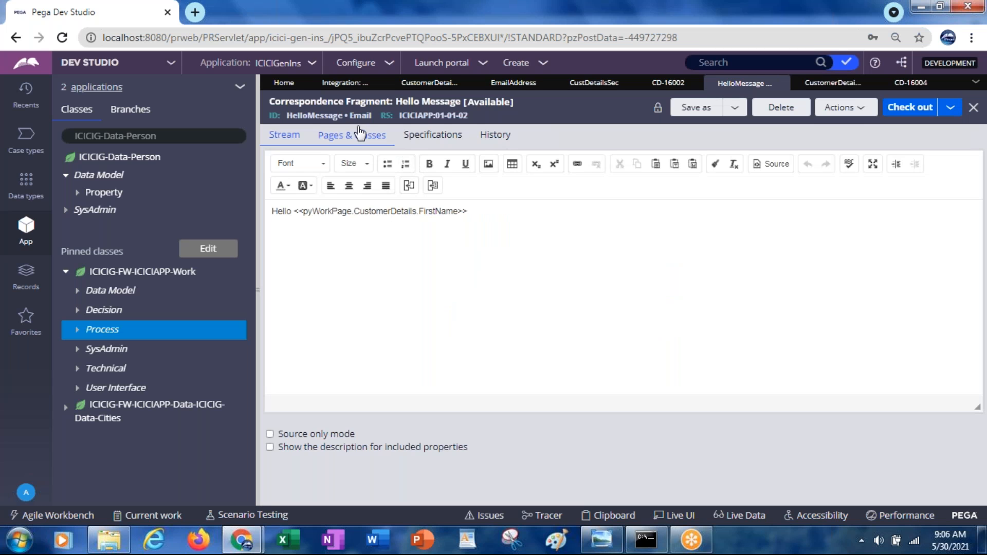
# Step: Check the page name and class defined for the HelloMessage fragment, and return to its message text
pyautogui.click(353, 140)
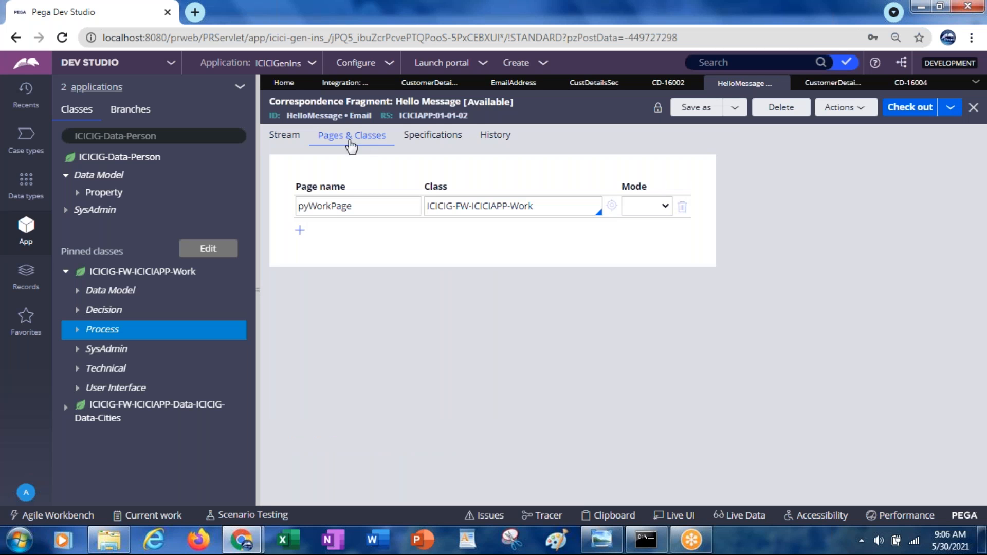
pyautogui.doubleClick(334, 206)
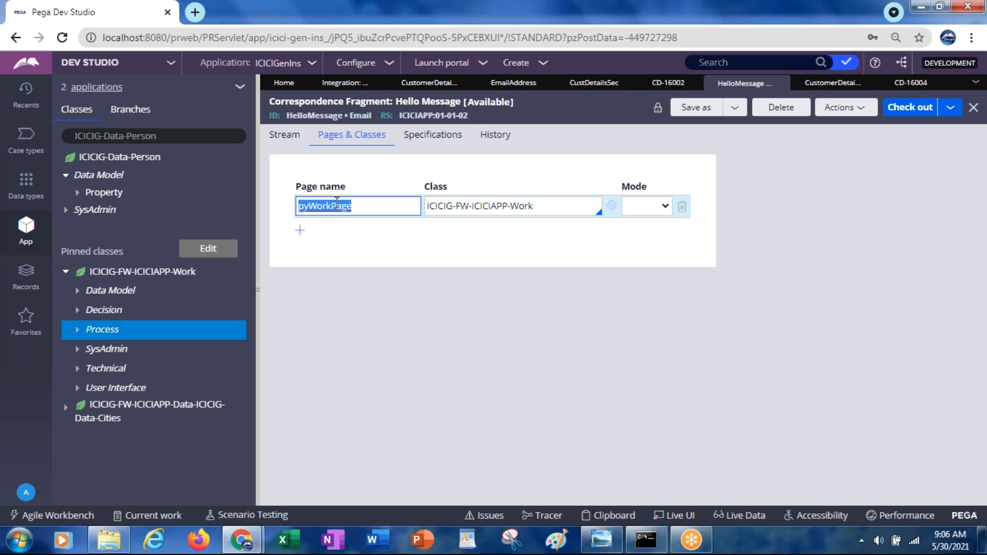
pyautogui.click(284, 135)
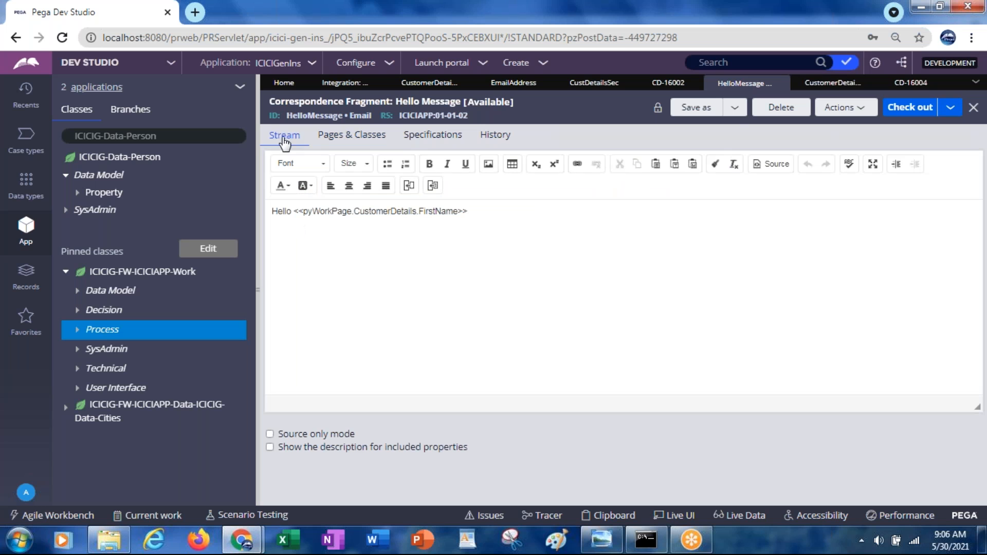
# Step: Start inserting a property into the HelloMessage text and begin its name with .pyWorkPag, waiting whenever the page is unresponsive
pyautogui.click(409, 185)
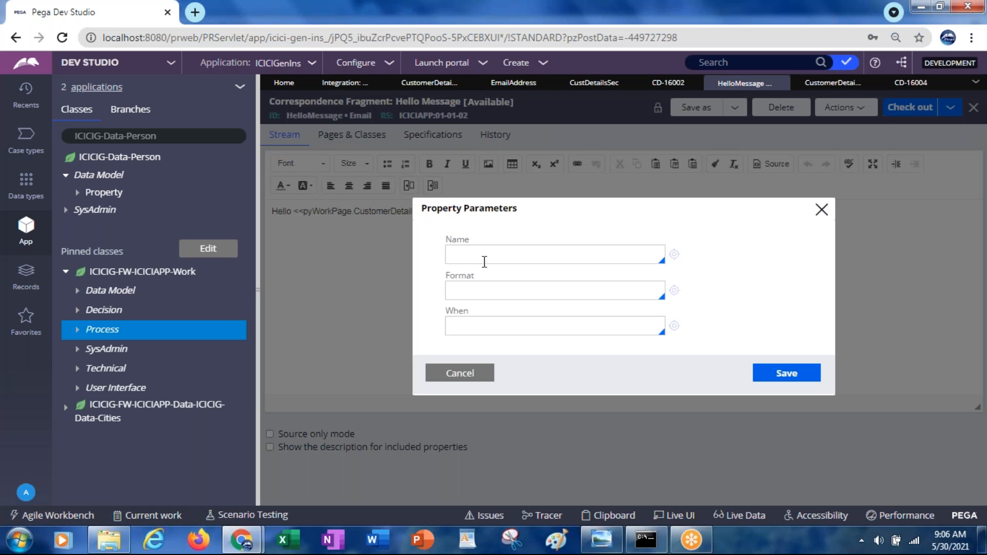
pyautogui.click(479, 257)
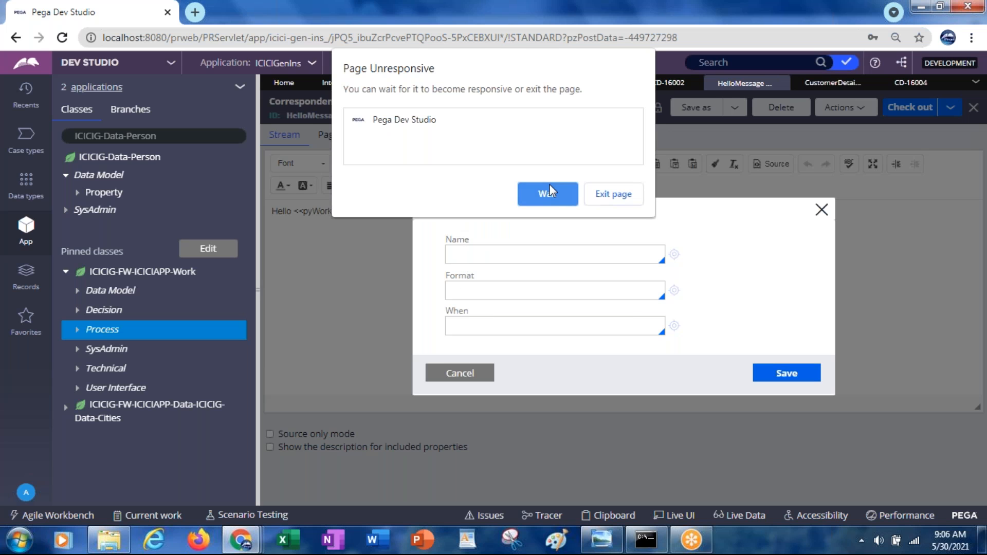
pyautogui.click(537, 198)
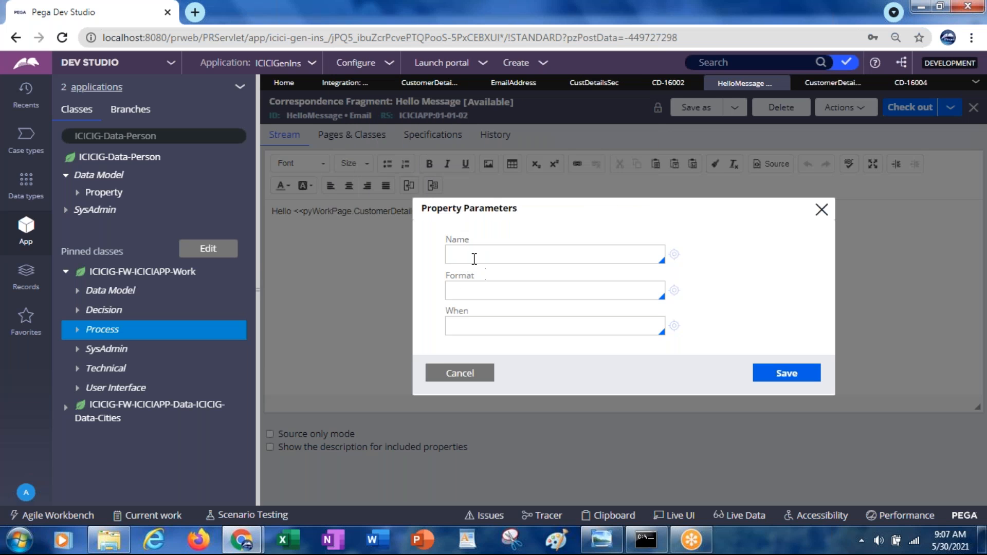
pyautogui.click(474, 259)
pyautogui.write('.pyWorkPag')
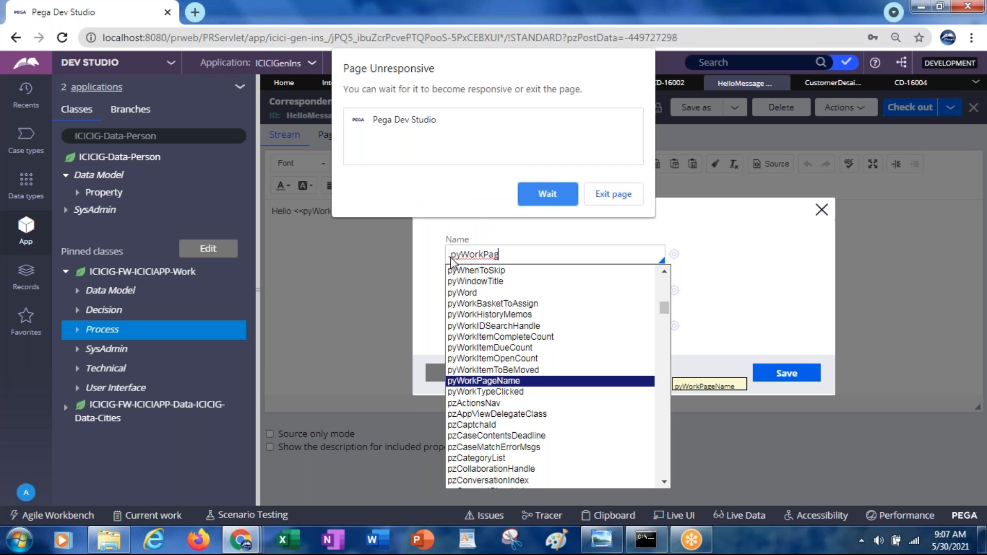
pyautogui.click(551, 190)
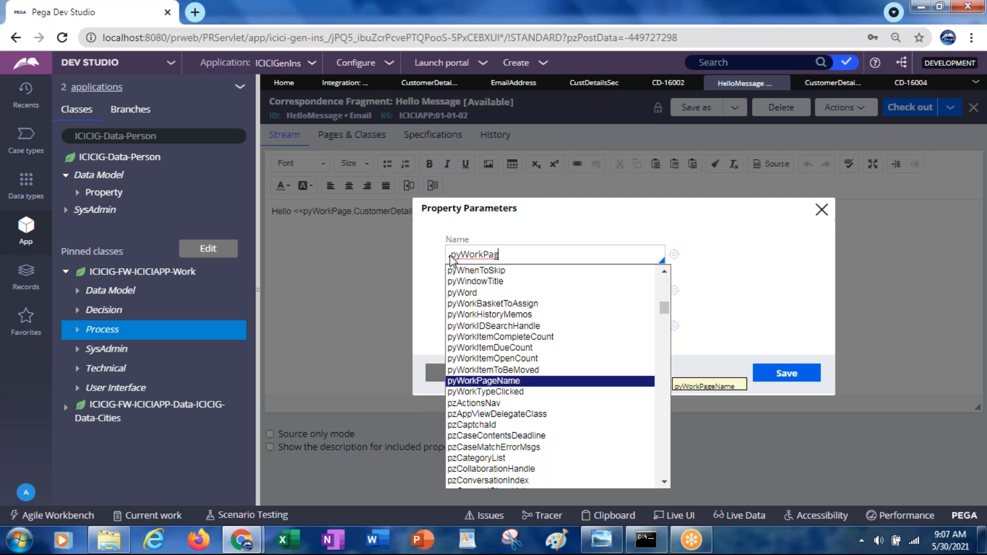
# Step: Remove the leading dot from the property name so that it starts with pyWorkPag
pyautogui.click(454, 256)
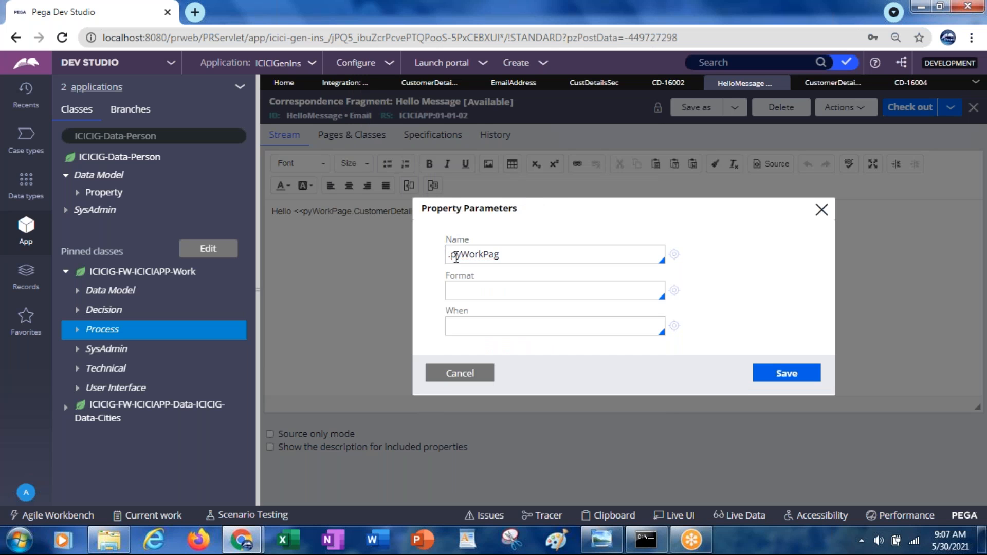
pyautogui.click(449, 255)
pyautogui.click(536, 196)
pyautogui.press('BackSpace')
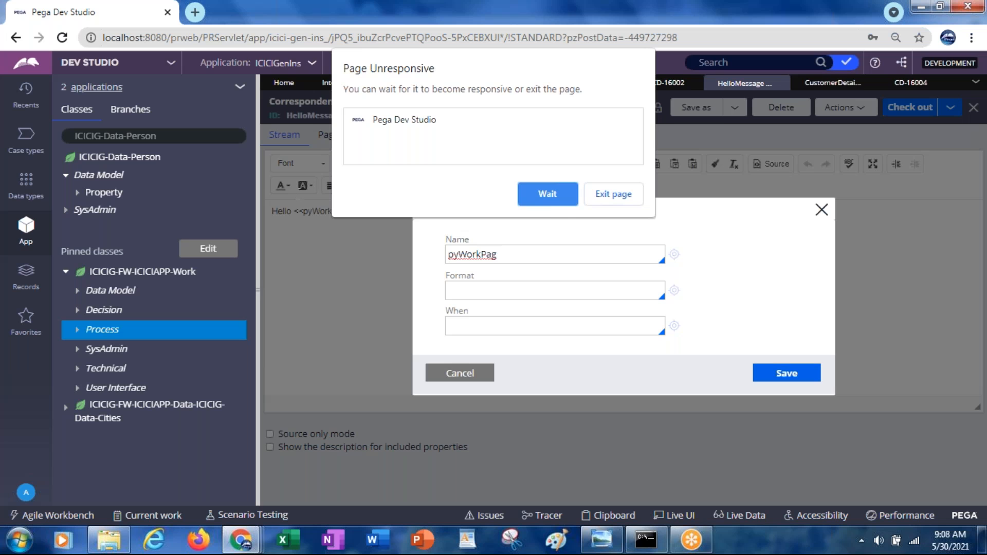
pyautogui.click(547, 194)
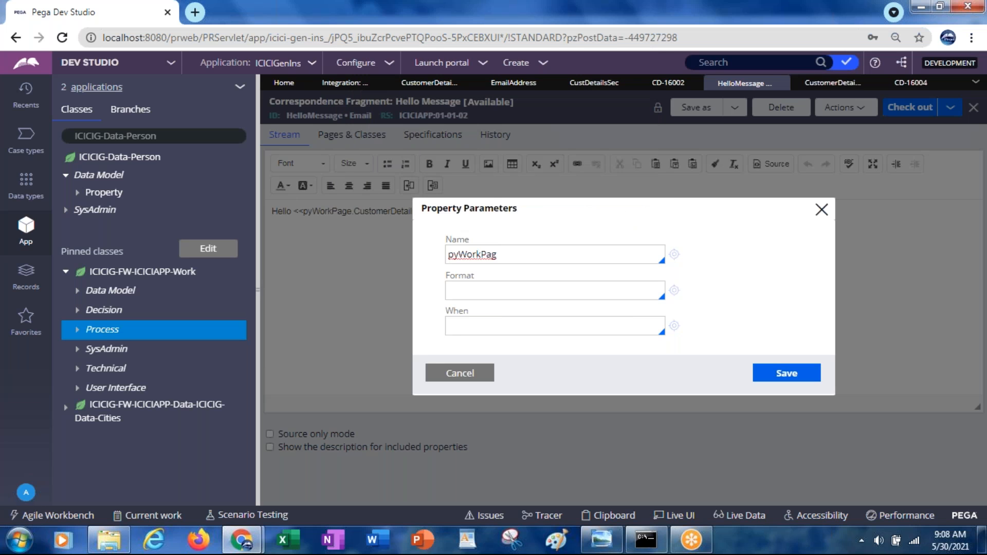
# Step: Complete the property name as pyWorkPage.CustomerDetails.FirstName and insert the property into the HelloMessage text
pyautogui.write('e.Customer')
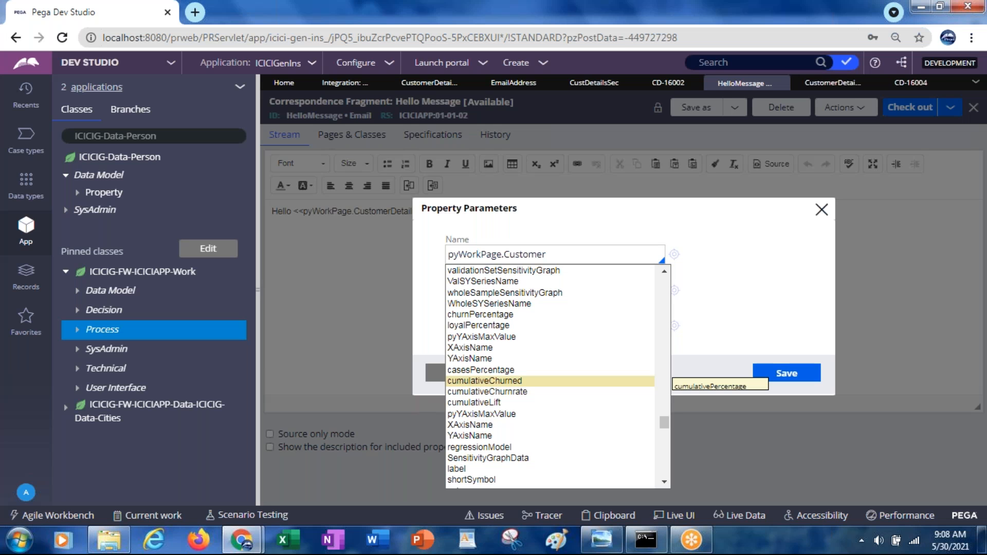
pyautogui.click(552, 198)
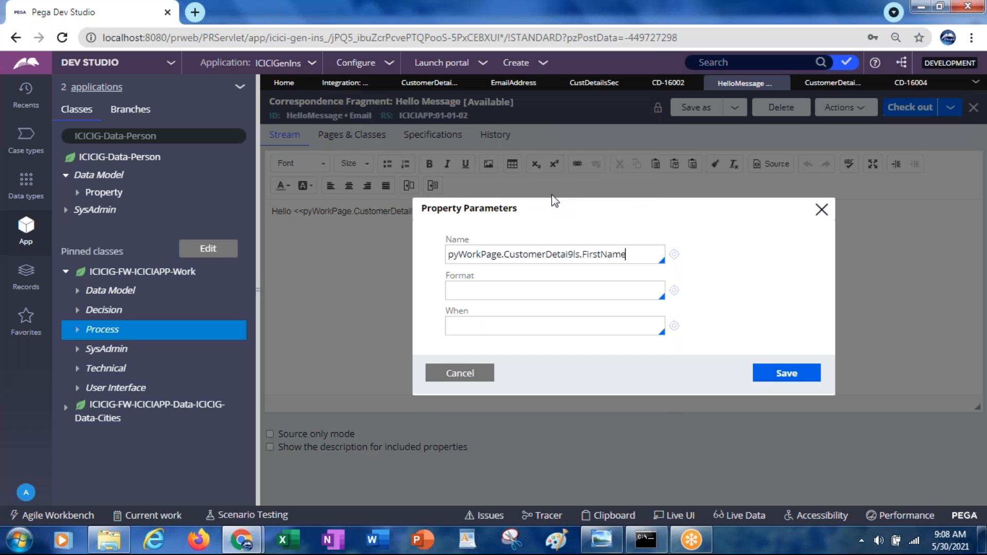
pyautogui.click(568, 253)
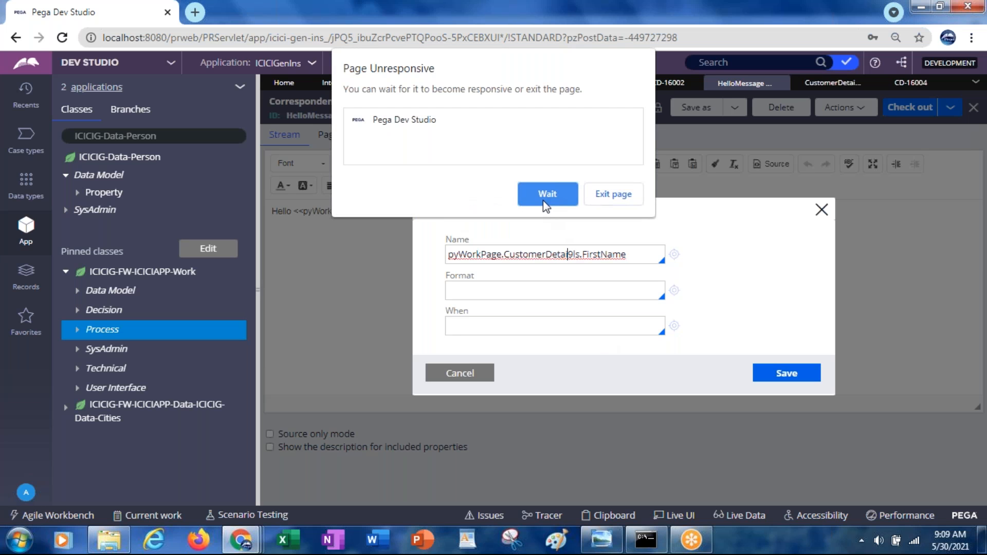
pyautogui.click(542, 191)
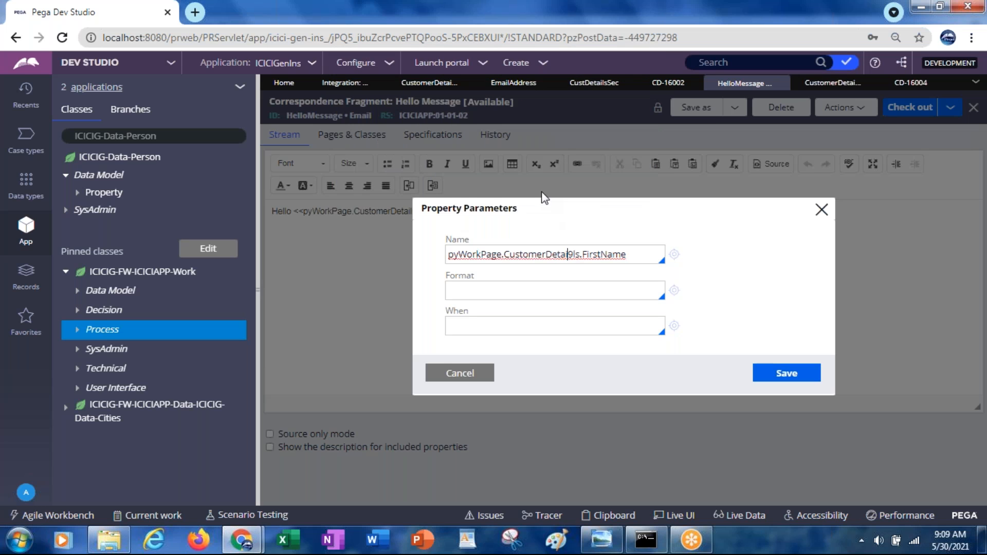
pyautogui.press('Delete')
pyautogui.write('i')
pyautogui.click(768, 380)
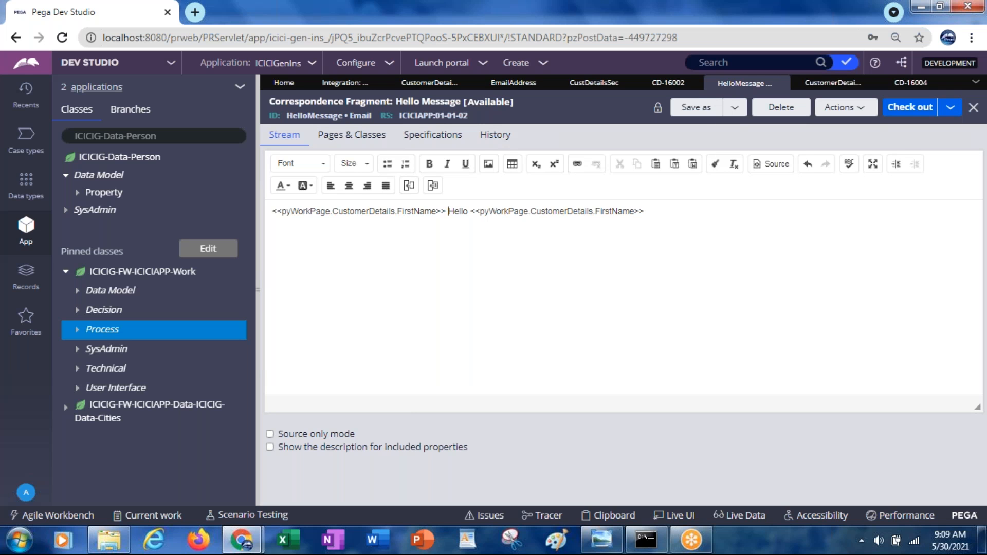
# Step: Reduce the HelloMessage text to "Hello" followed by the inserted first-name property, and save the fragment as checked out
pyautogui.press('Delete')
pyautogui.press('Delete')
pyautogui.press('Delete')
pyautogui.press('Delete')
pyautogui.press('Delete')
pyautogui.press('Delete')
pyautogui.press('Delete')
pyautogui.press('Delete')
pyautogui.press('Delete')
pyautogui.press('Delete')
pyautogui.press('Delete')
pyautogui.press('Delete')
pyautogui.press('Delete')
pyautogui.press('Delete')
pyautogui.press('Delete')
pyautogui.press('Delete')
pyautogui.press('Delete')
pyautogui.press('Delete')
pyautogui.press('Delete')
pyautogui.press('Delete')
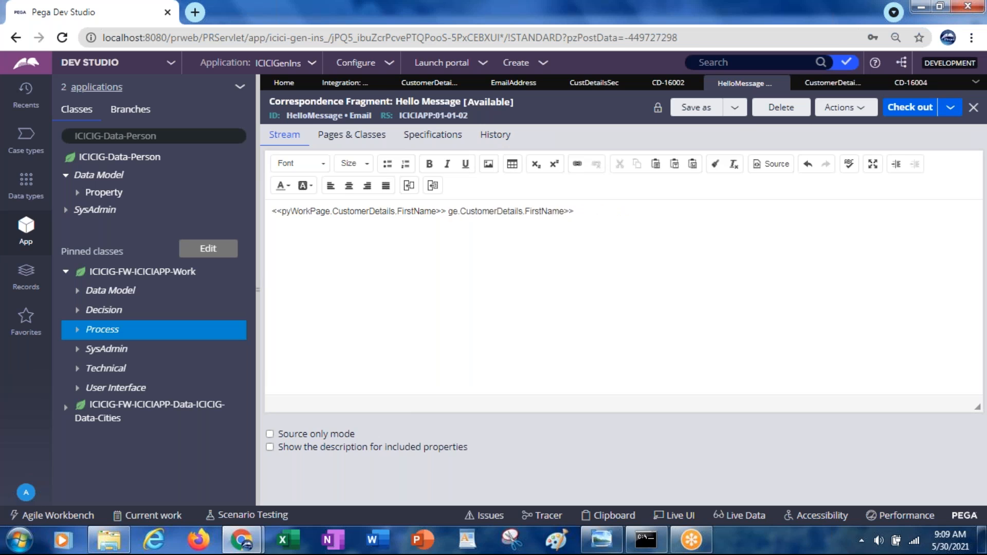
pyautogui.hotkey('ctrl', 'Left')
pyautogui.hotkey('ctrl', 'Left')
pyautogui.hotkey('ctrl', 'Left')
pyautogui.hotkey('ctrl', 'Left')
pyautogui.hotkey('ctrl', 'Left')
pyautogui.write('Hello')
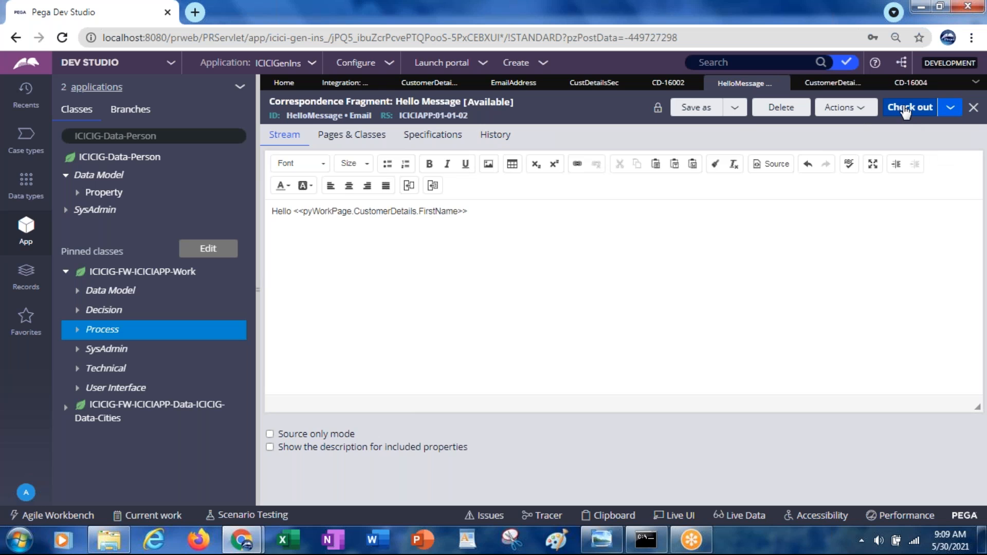
pyautogui.click(906, 112)
pyautogui.click(901, 113)
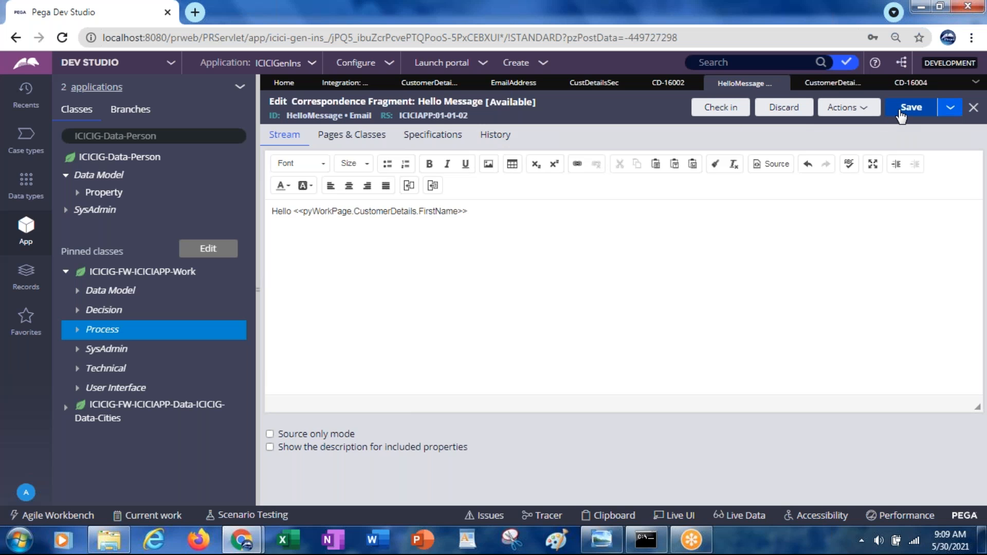
# Step: Close the two earlier test cases, discarding their unsaved changes
pyautogui.click(694, 84)
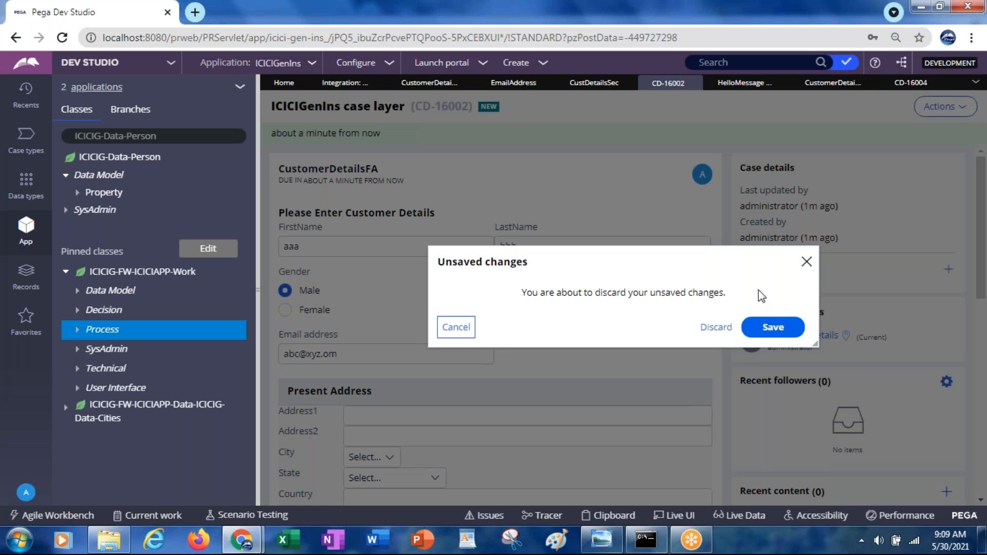
pyautogui.click(716, 327)
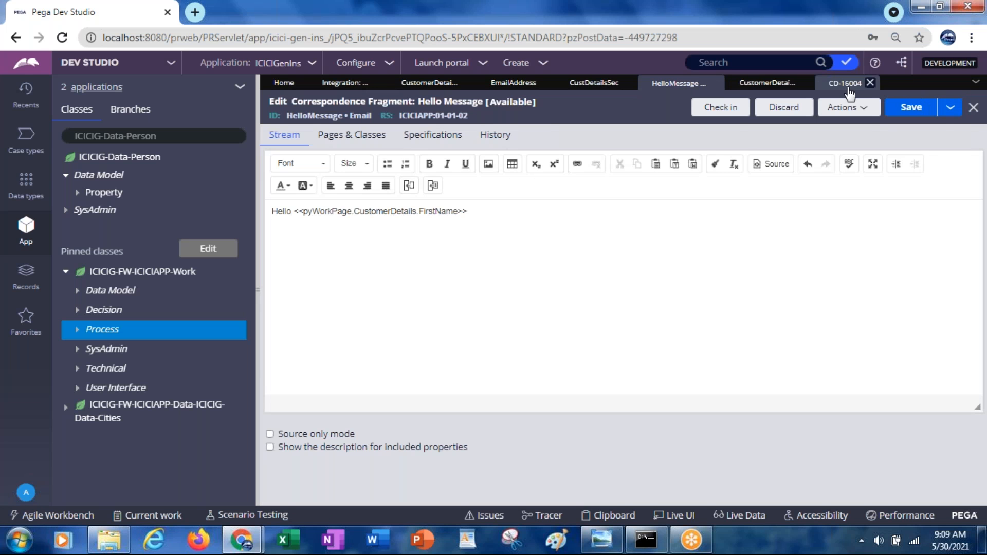
pyautogui.click(870, 83)
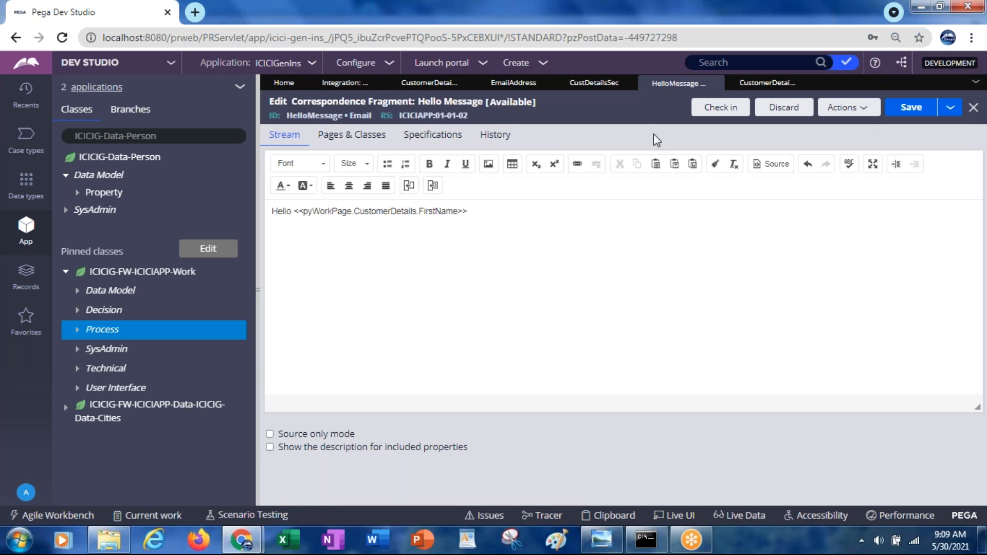
# Step: Run CustomerDetailsFlow to start a new case, and inspect the form's FirstName field with Live UI
pyautogui.click(414, 88)
pyautogui.click(827, 111)
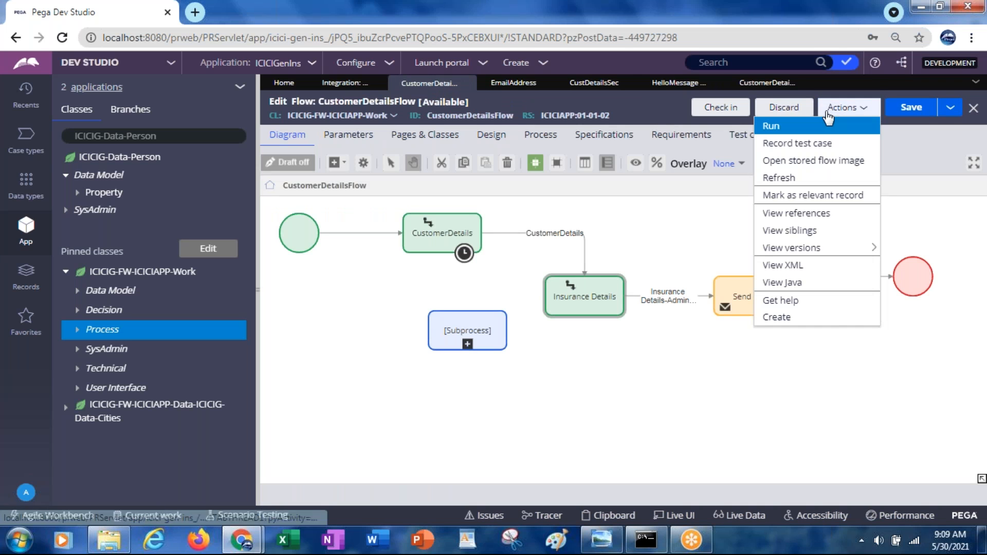
pyautogui.click(772, 126)
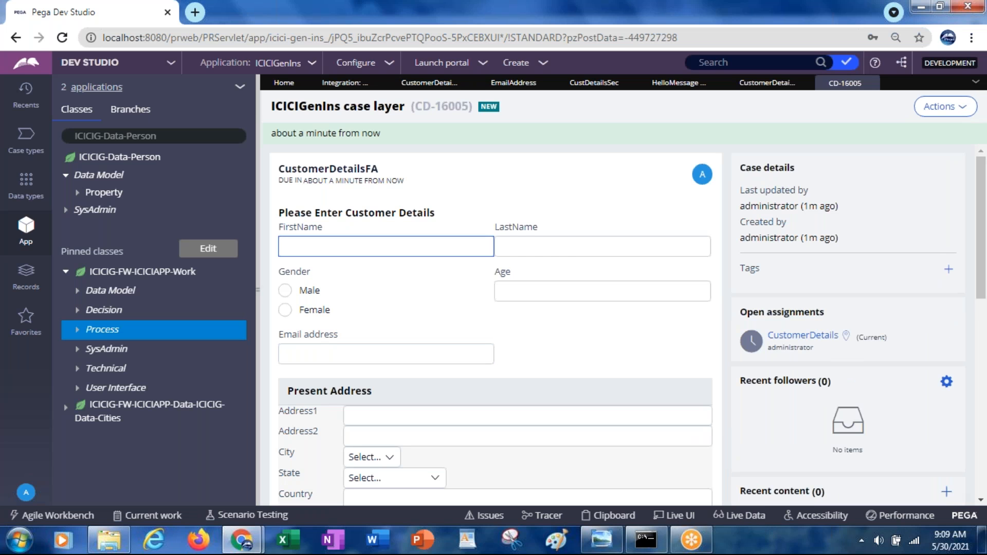
pyautogui.click(674, 516)
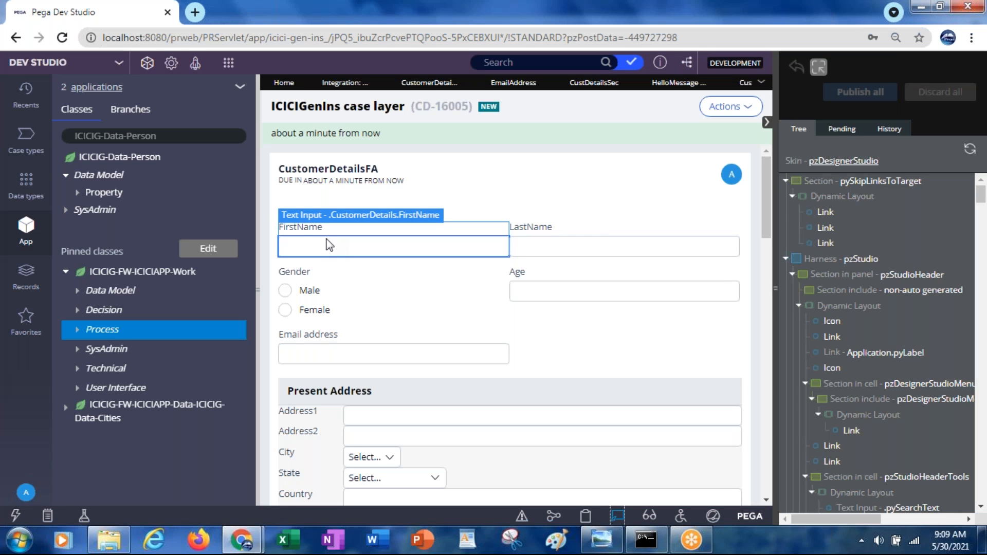
pyautogui.click(619, 517)
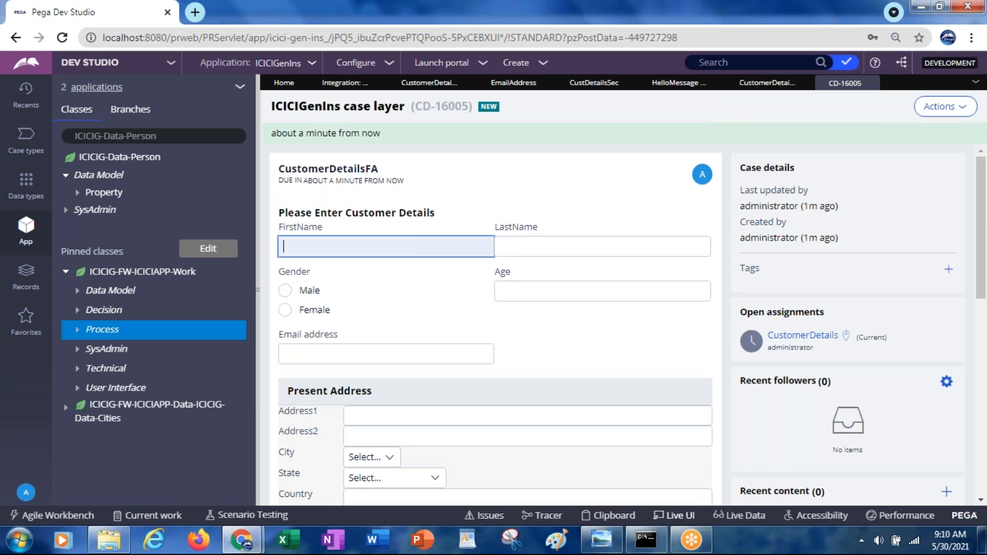
# Step: Fill in the customer's first name, last name and email address in the Customer Details form
pyautogui.write('Rama')
pyautogui.press('Tab')
pyautogui.write('aaaa')
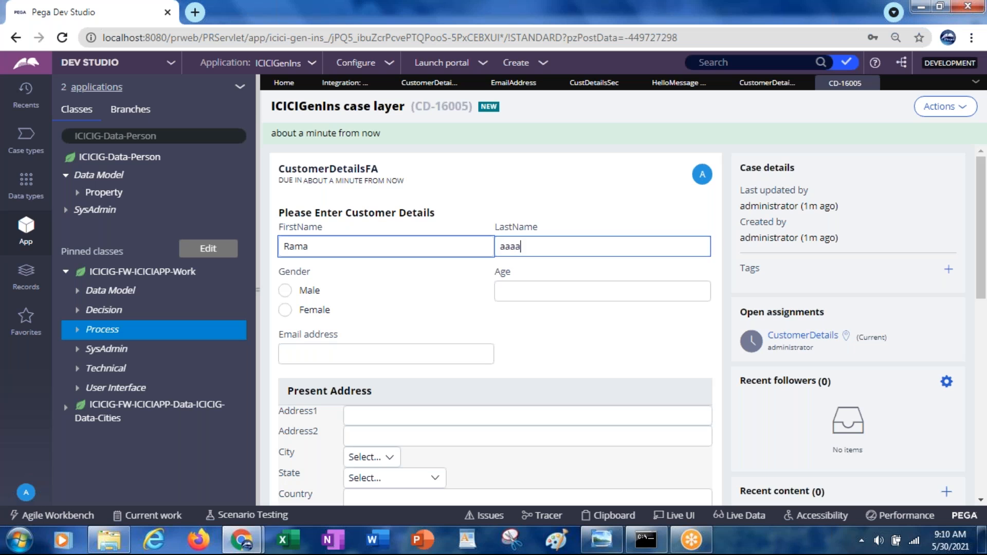
pyautogui.press('Tab')
pyautogui.click(318, 352)
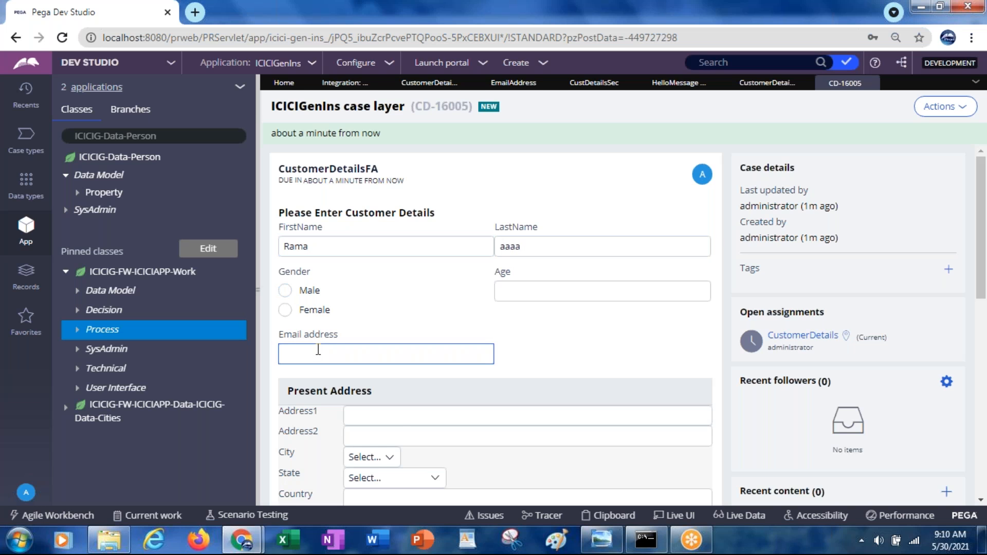
# Step: Enter the present address's zip code, and submit the customer details and the insurance details with their default selections
pyautogui.scroll(-3, 378, 400)
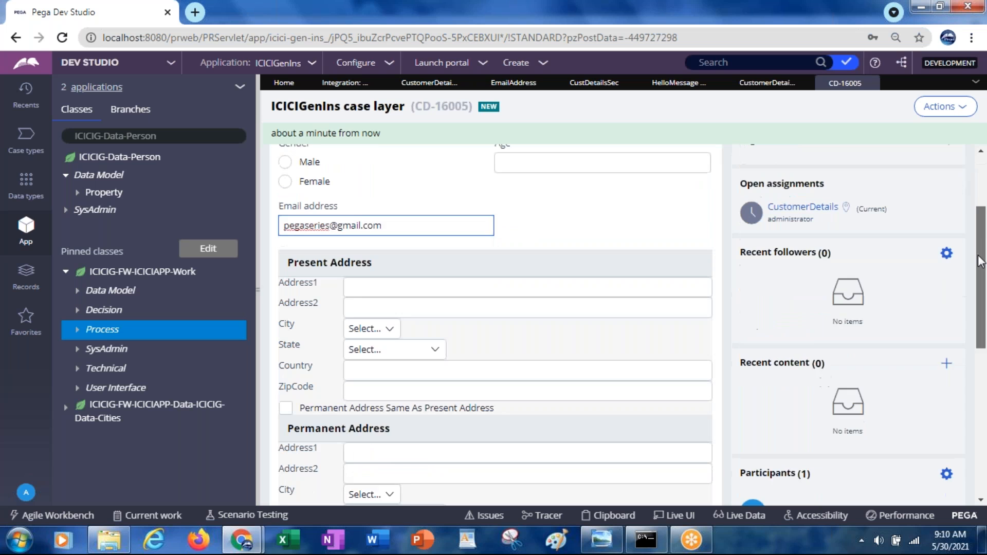
pyautogui.click(365, 374)
pyautogui.write('222222')
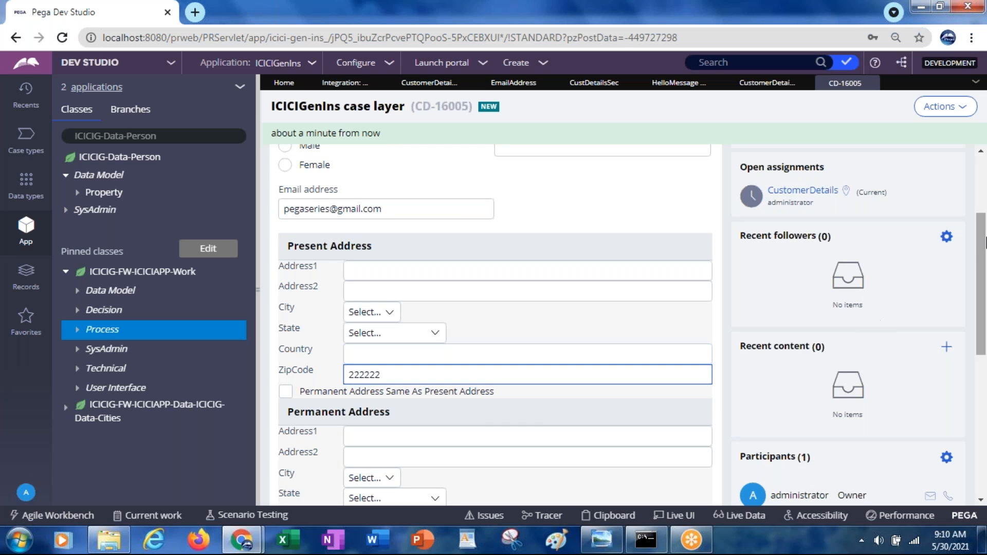
pyautogui.scroll(-2, 970, 322)
pyautogui.scroll(-4, 969, 322)
pyautogui.click(688, 310)
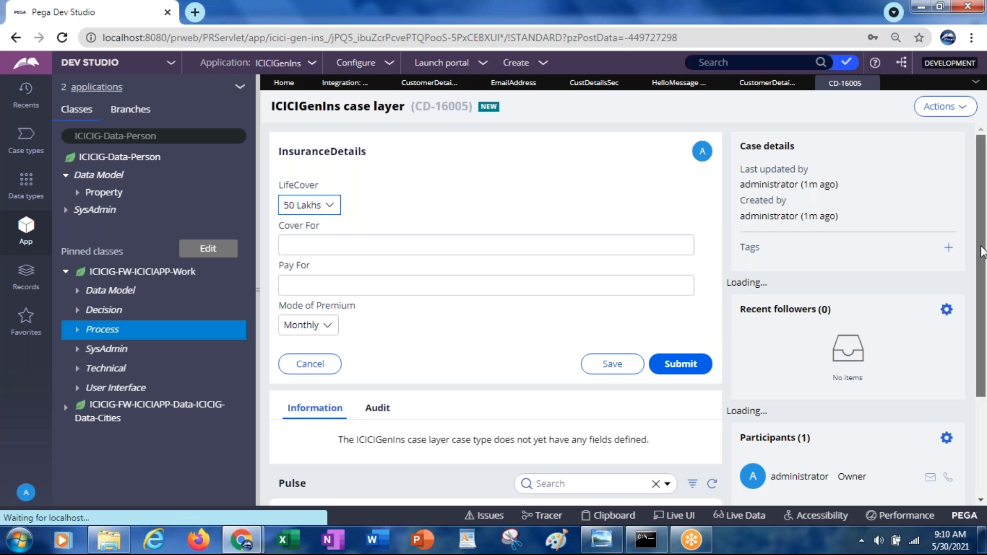
pyautogui.click(672, 310)
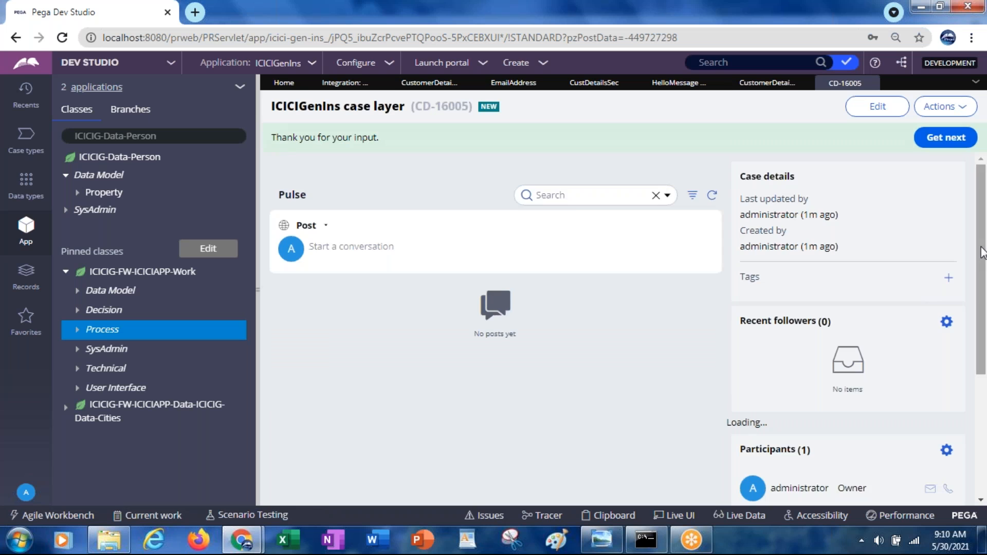
# Step: Open the "Testing email functionality" message from the case's recent content, check its greeting, and close it
pyautogui.scroll(-2, 983, 251)
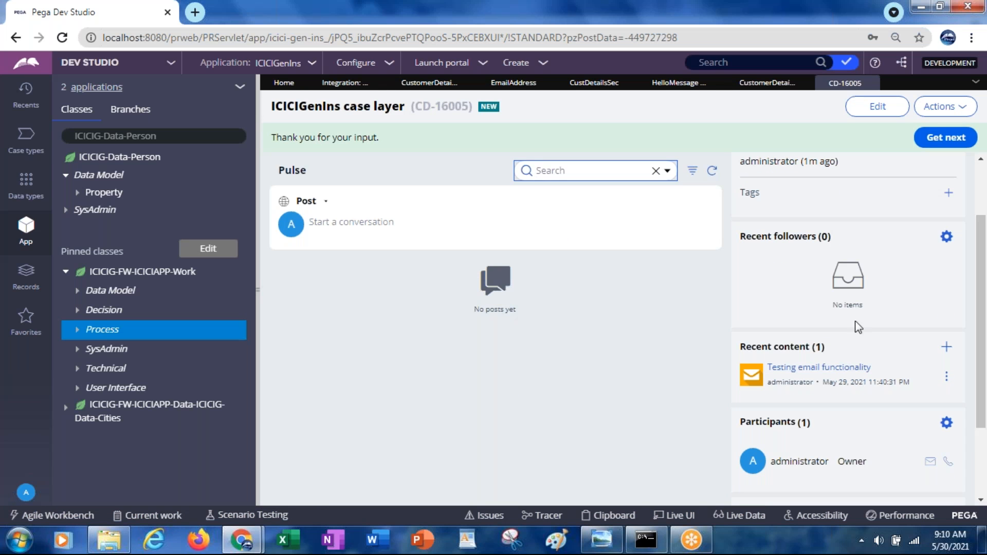
pyautogui.click(786, 368)
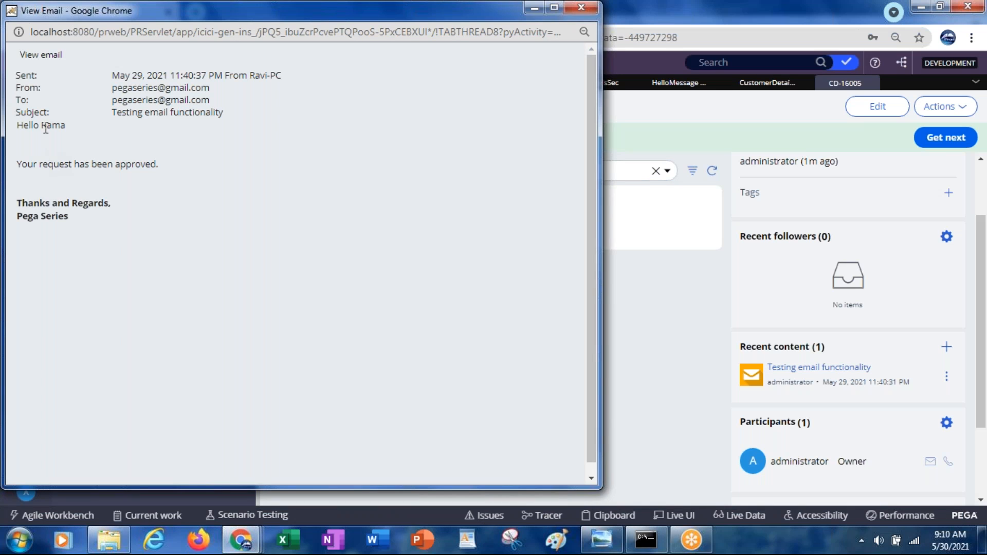
pyautogui.moveTo(180, 10); pyautogui.dragTo(199, 73)
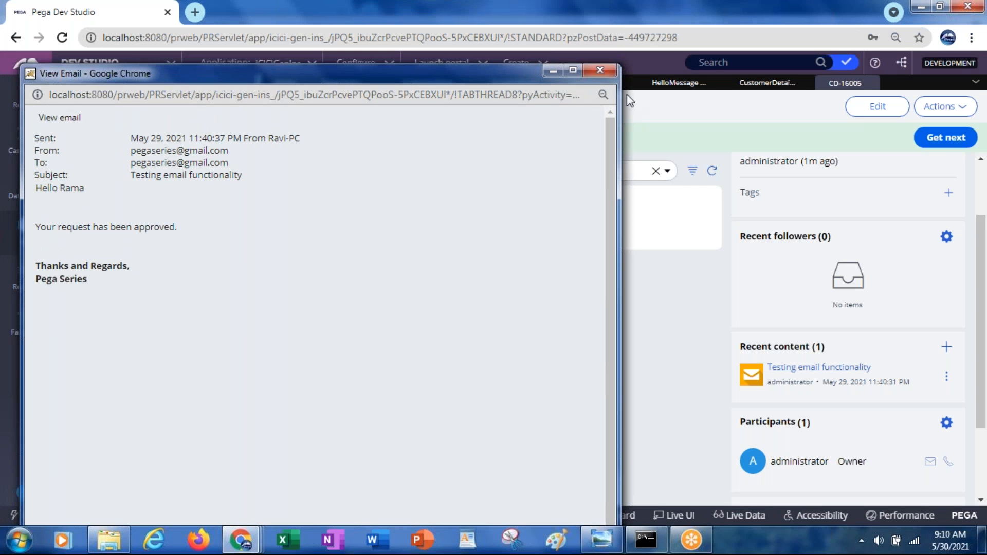
pyautogui.click(602, 71)
# Step: Switch to Gmail and open the newest "Testing email functionality" email in the inbox to check the first name in its greeting
pyautogui.hotkey('alt', 'Tab')
pyautogui.hotkey('alt', 'Tab')
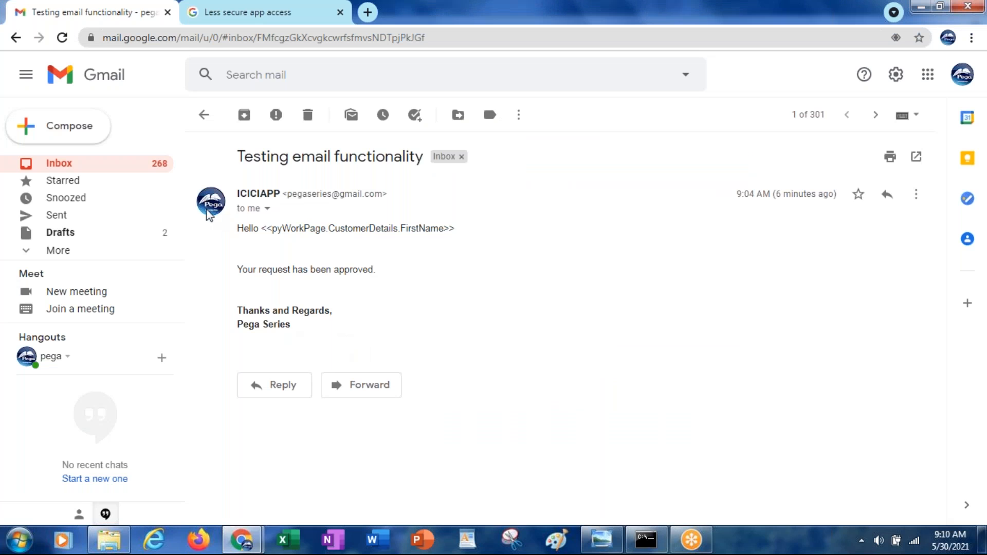
pyautogui.click(60, 167)
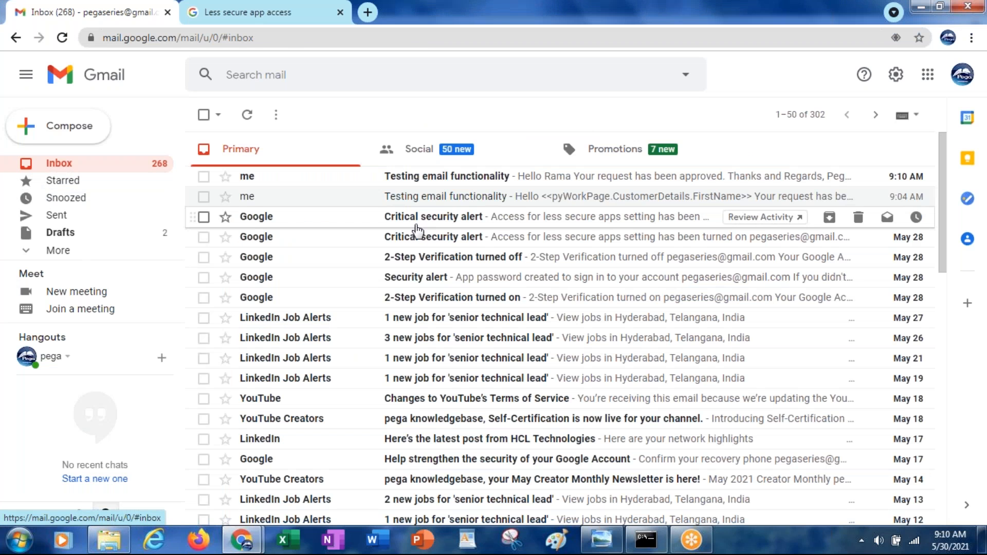
pyautogui.click(413, 181)
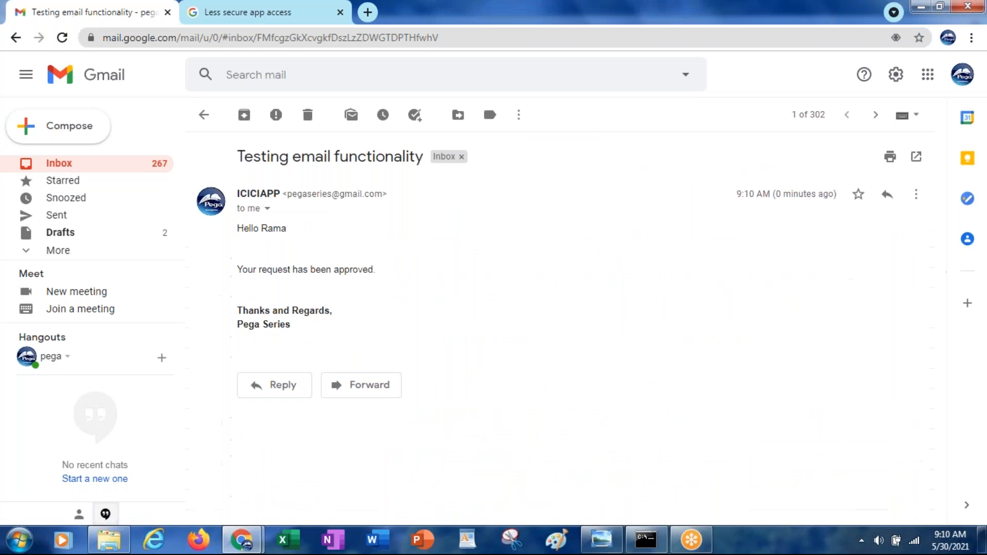
pyautogui.doubleClick(269, 229)
# Step: Switch back to the submitted case in Pega Dev Studio
pyautogui.hotkey('alt', 'Tab')
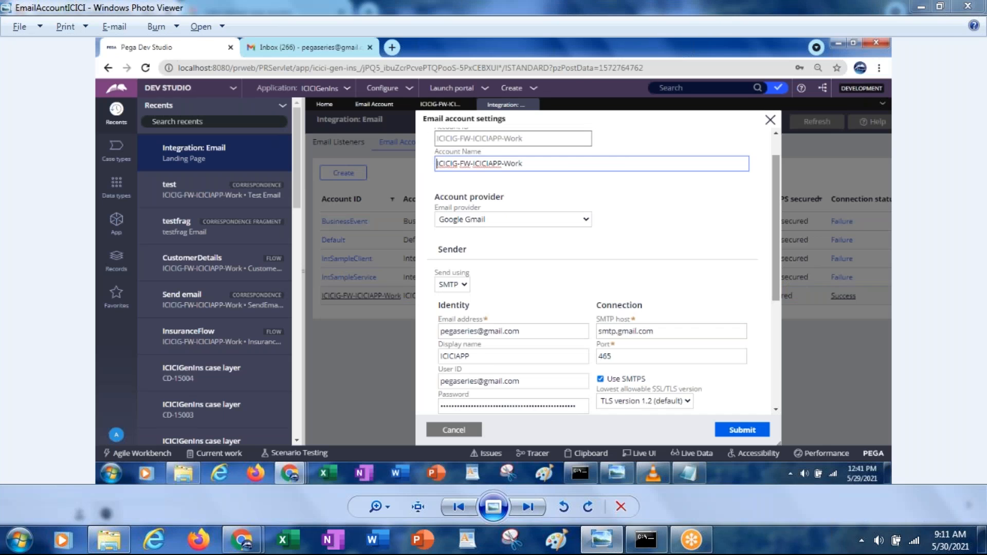
pyautogui.hotkey('alt', 'Tab')
pyautogui.hotkey('alt', 'Tab')
pyautogui.press('Tab')
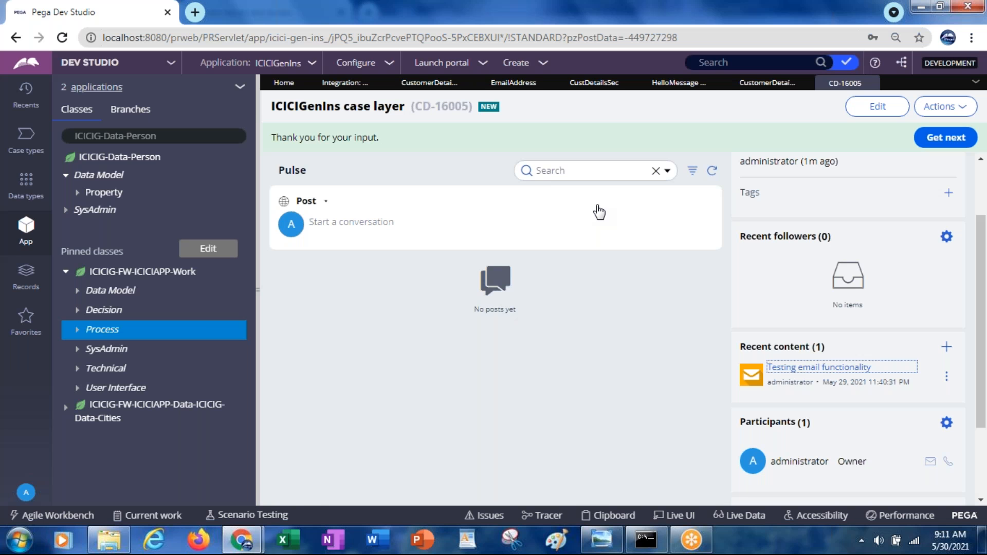
# Step: Start Notepad and write "DML constraints" with "insert, update, delete" on the line below
pyautogui.press('super+r')
pyautogui.write('notepad')
pyautogui.press('Return')
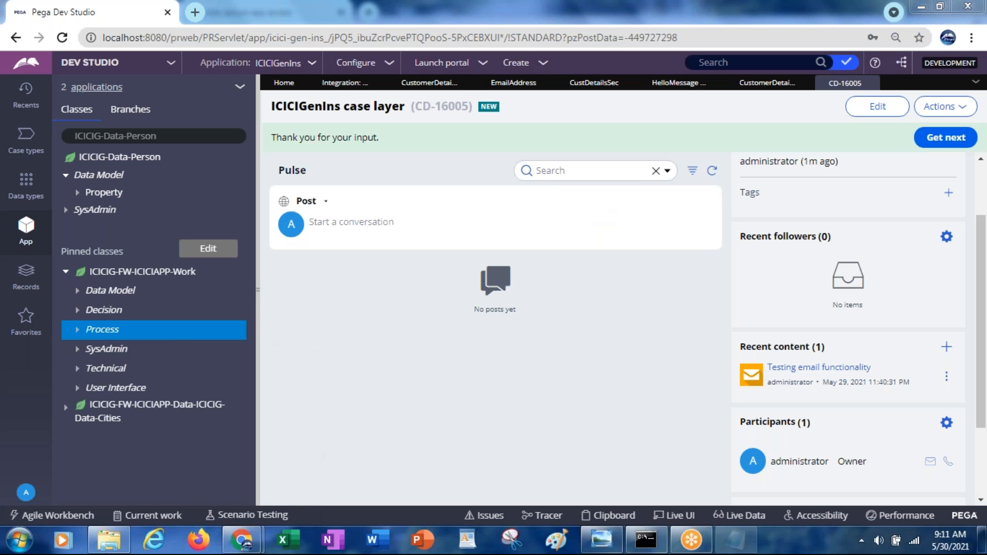
pyautogui.write('DML')
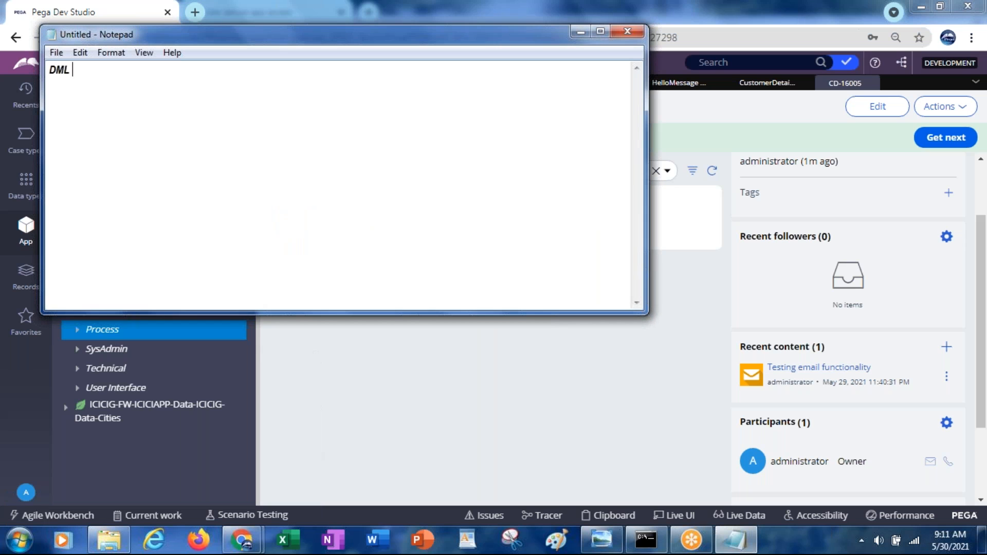
pyautogui.write(' constraints')
pyautogui.press('Return')
pyautogui.write('insert')
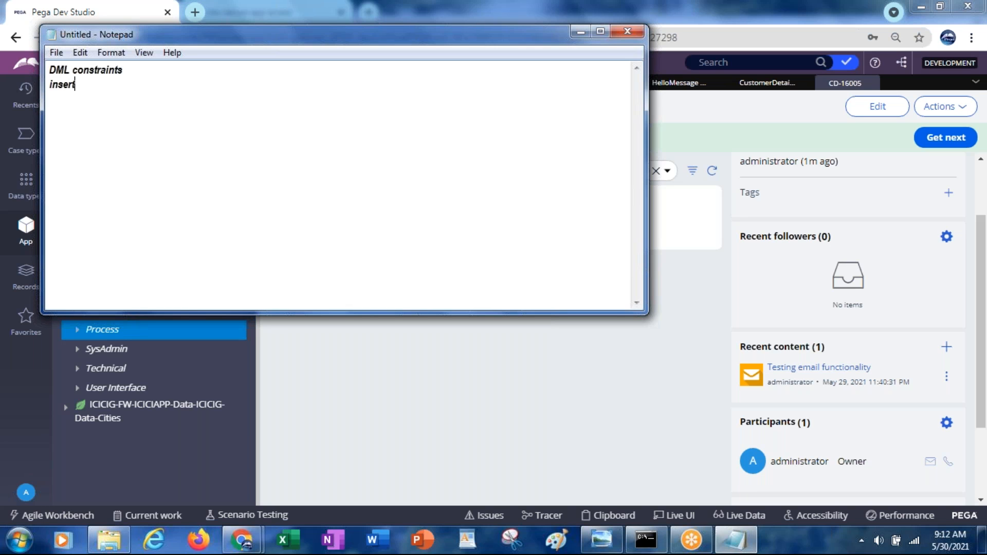
pyautogui.write(', update, delete,')
pyautogui.press('BackSpace')
pyautogui.moveTo(353, 33); pyautogui.dragTo(394, 115)
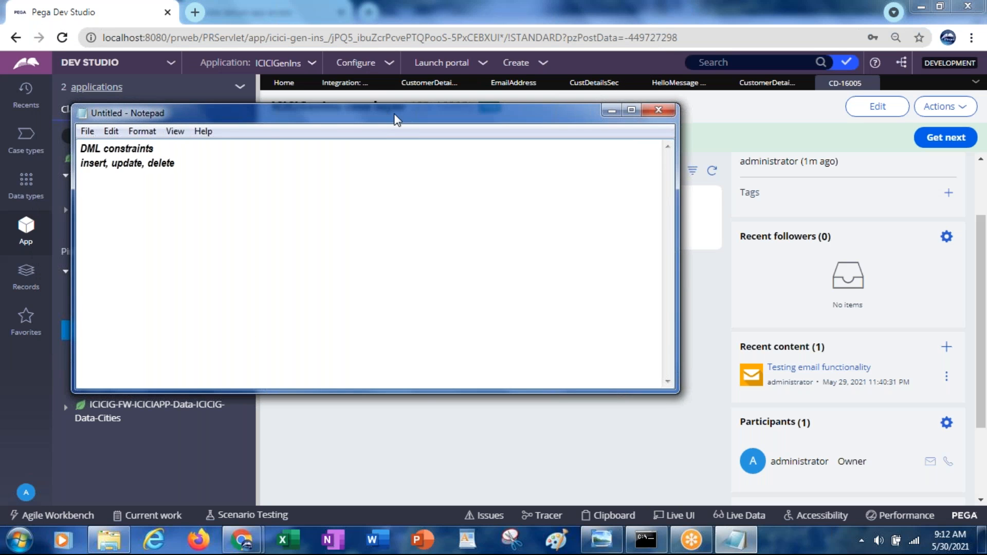
pyautogui.click(657, 114)
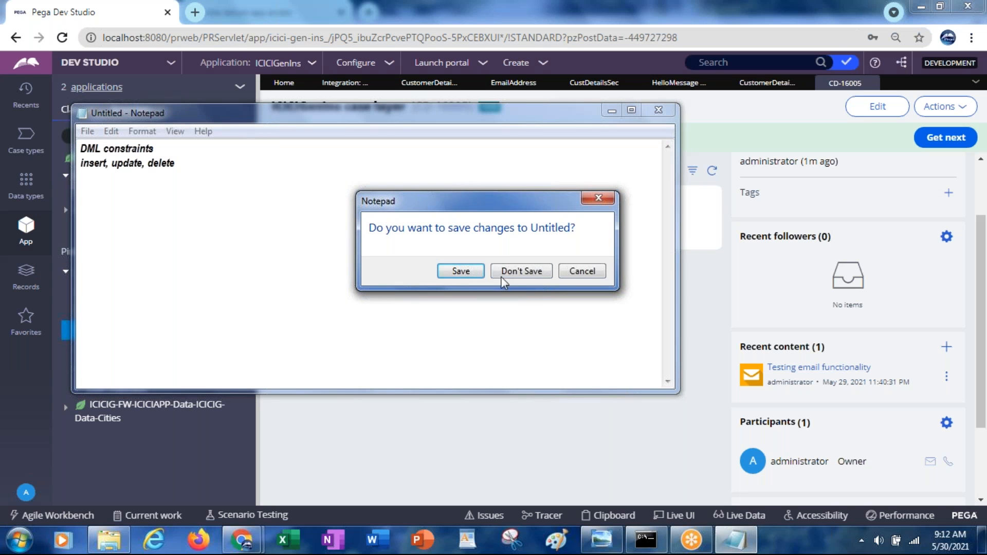
pyautogui.click(583, 272)
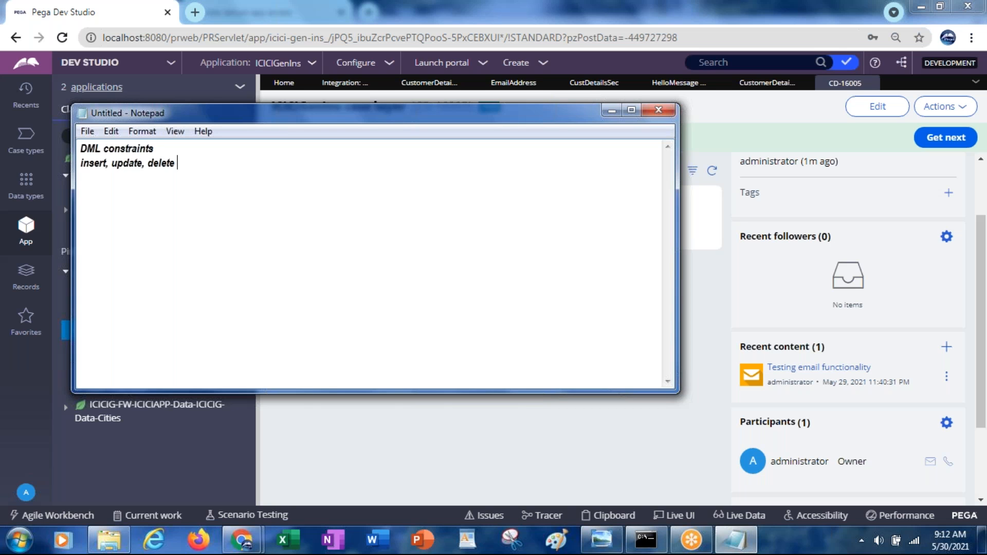
# Step: Add the lines "obj-save" and "obj-delete" to the note, separated from the text above by a blank line
pyautogui.press('Return')
pyautogui.press('Return')
pyautogui.write('obj-save')
pyautogui.press('Return')
pyautogui.write('obj-')
pyautogui.write('ete')
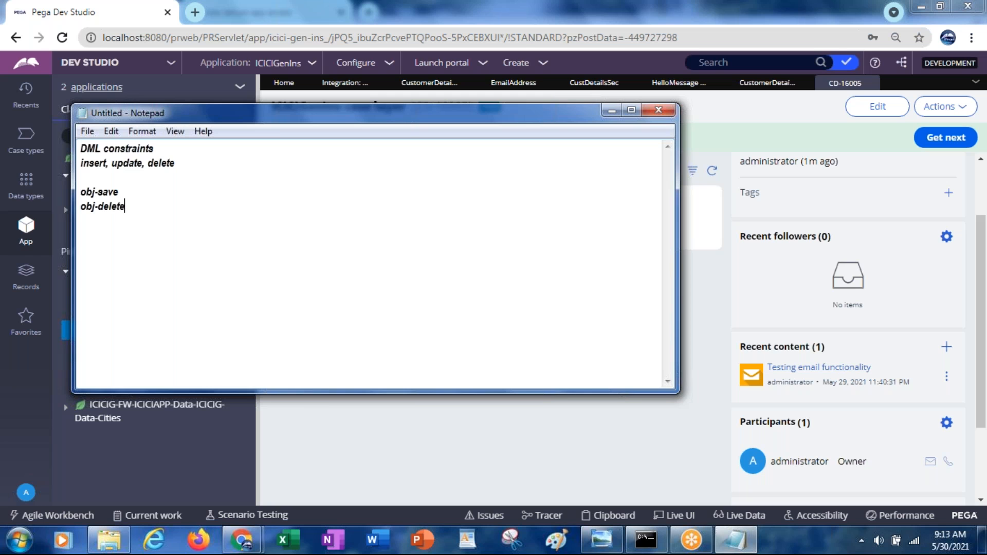
# Step: Insert the lines "obj-browse" and "obj-open" above obj-save in the note
pyautogui.click(81, 177)
pyautogui.press('Return')
pyautogui.press('Return')
pyautogui.write('obj-browse')
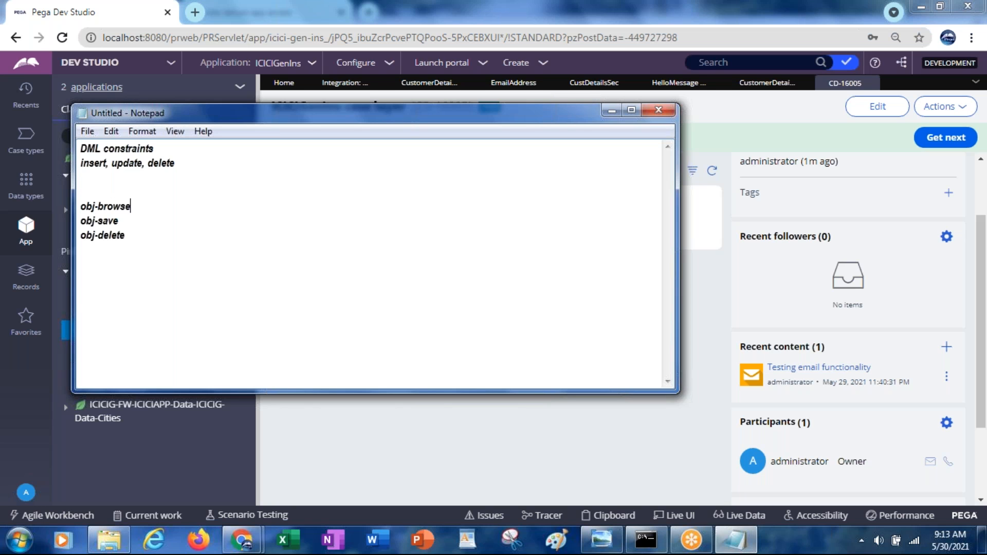
pyautogui.press('Return')
pyautogui.write('obj')
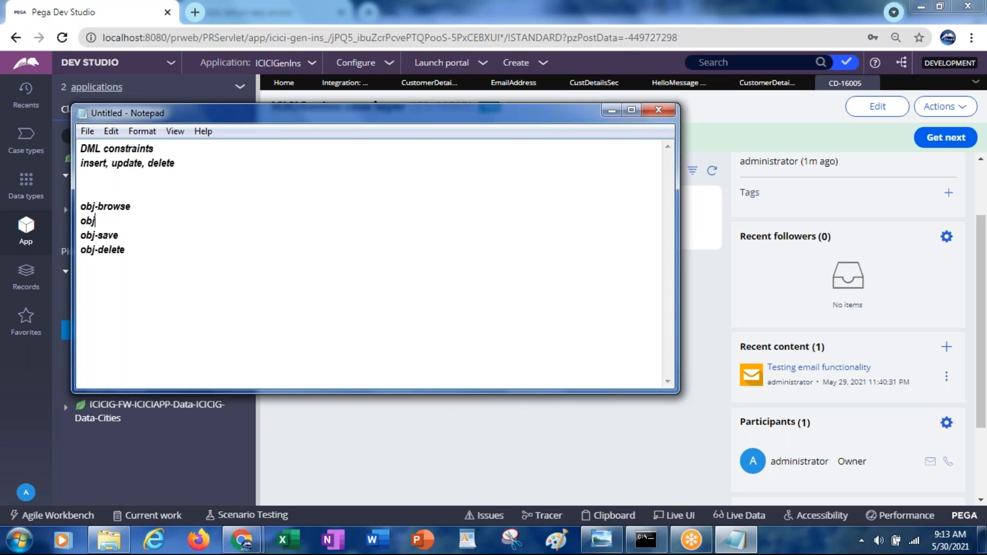
pyautogui.write('-open')
# Step: Add "obj-open-by-handle" below obj-open, followed by blank lines separating it from obj-save
pyautogui.press('Return')
pyautogui.write('obj-open')
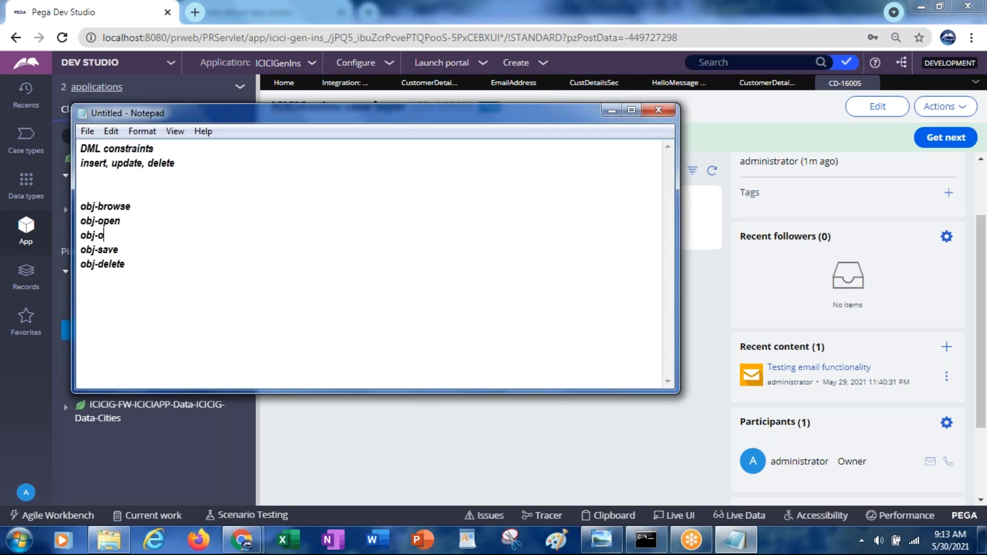
pyautogui.write('-by-handle')
pyautogui.press('Return')
pyautogui.press('Return')
# Step: Highlight the lines obj-browse, obj-open and obj-open-by-handle in the note
pyautogui.press('Up')
pyautogui.press('Up')
pyautogui.press('Up')
pyautogui.press('Up')
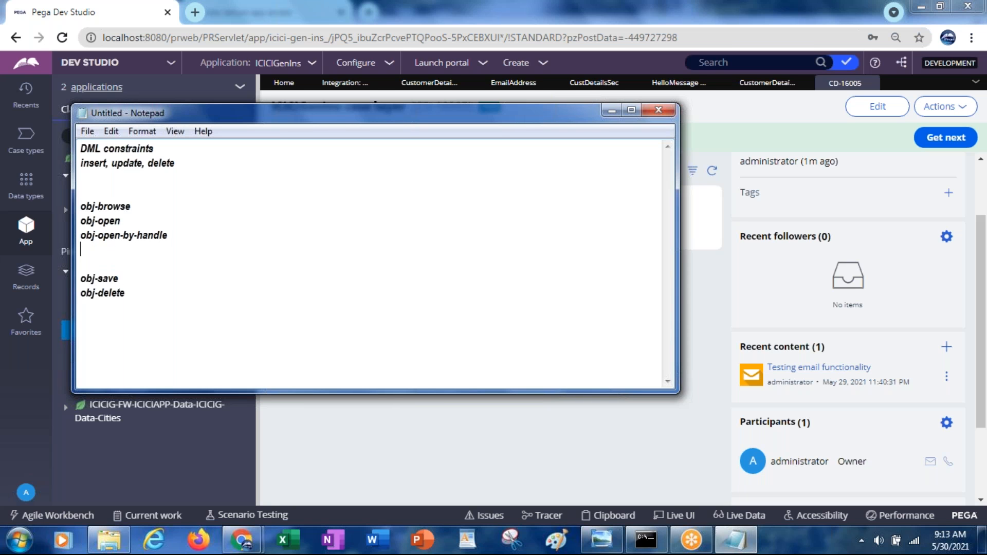
pyautogui.hotkey('shift', 'Down')
pyautogui.hotkey('shift', 'Down')
pyautogui.hotkey('shift', 'End')
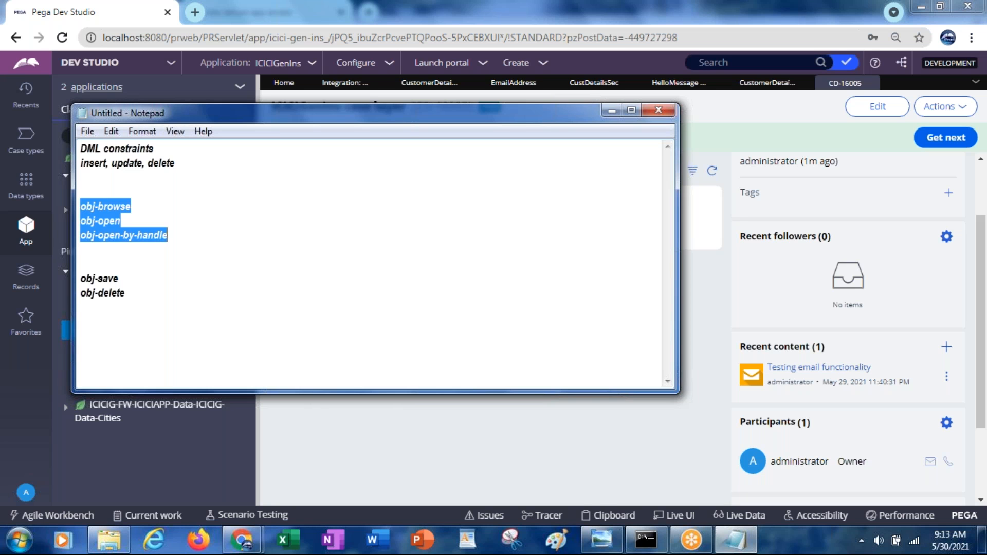
# Step: Highlight the obj-save line in the note
pyautogui.press('Down')
pyautogui.press('Down')
pyautogui.press('Down')
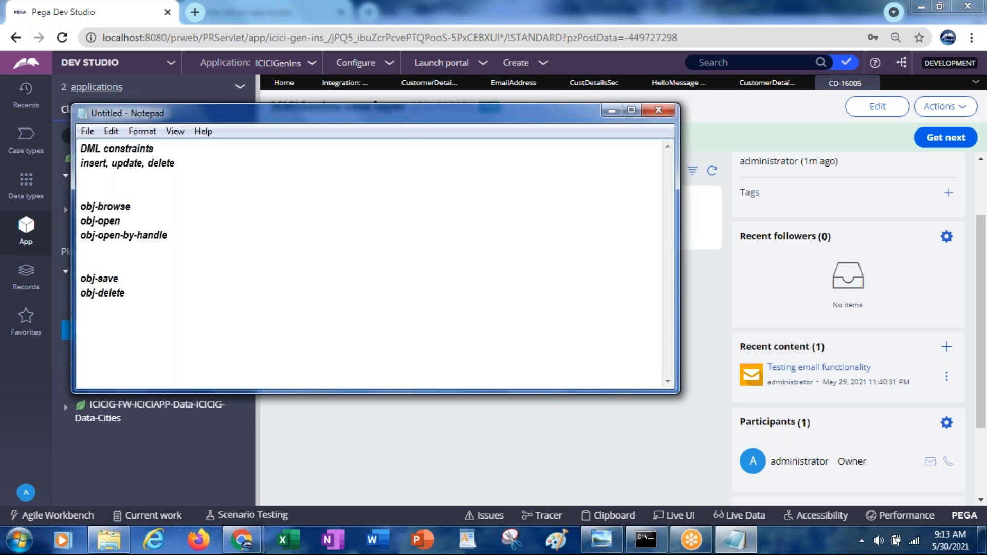
pyautogui.hotkey('shift', 'Down')
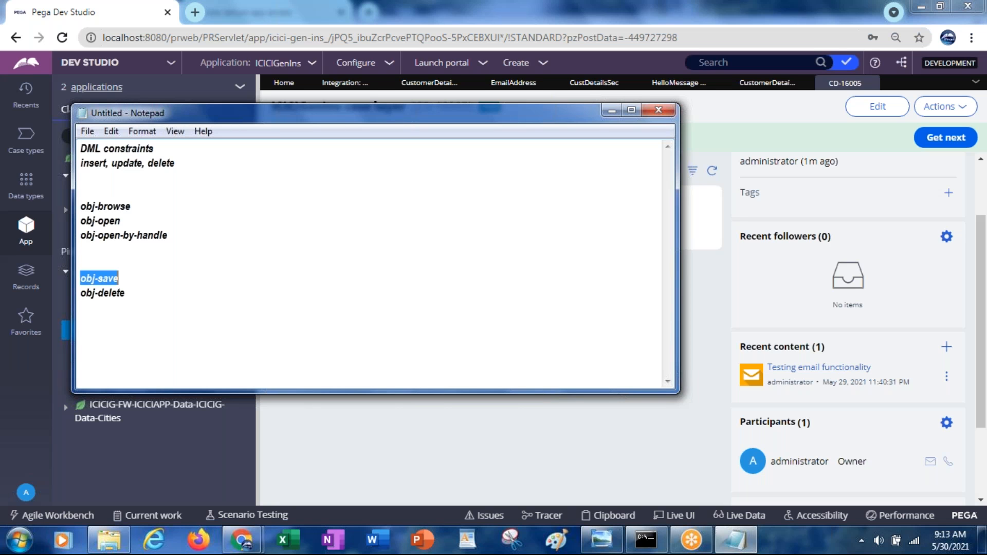
# Step: Highlight the obj-delete and obj-save lines in the note, and switch back to Pega Dev Studio
pyautogui.click(119, 293)
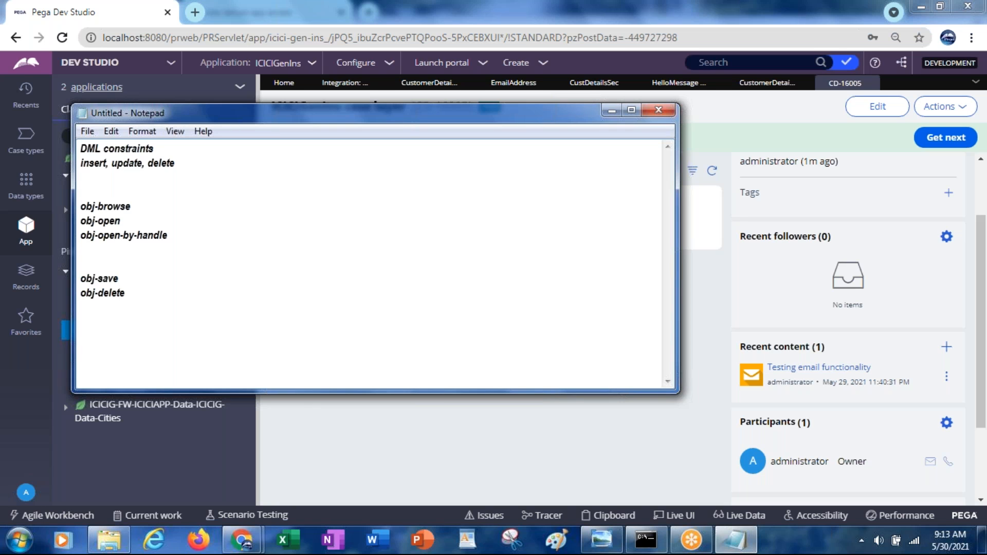
pyautogui.hotkey('shift', 'Home')
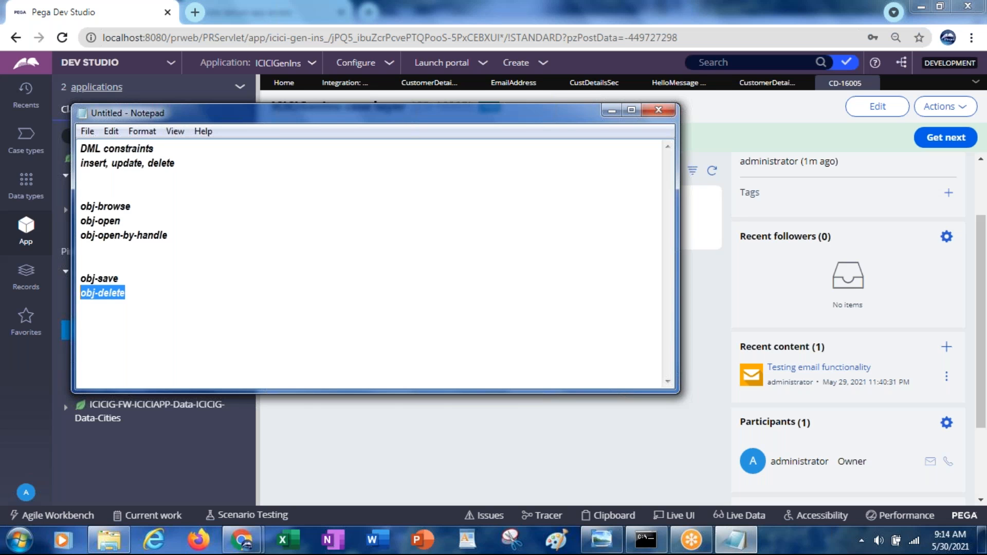
pyautogui.hotkey('shift', 'Up')
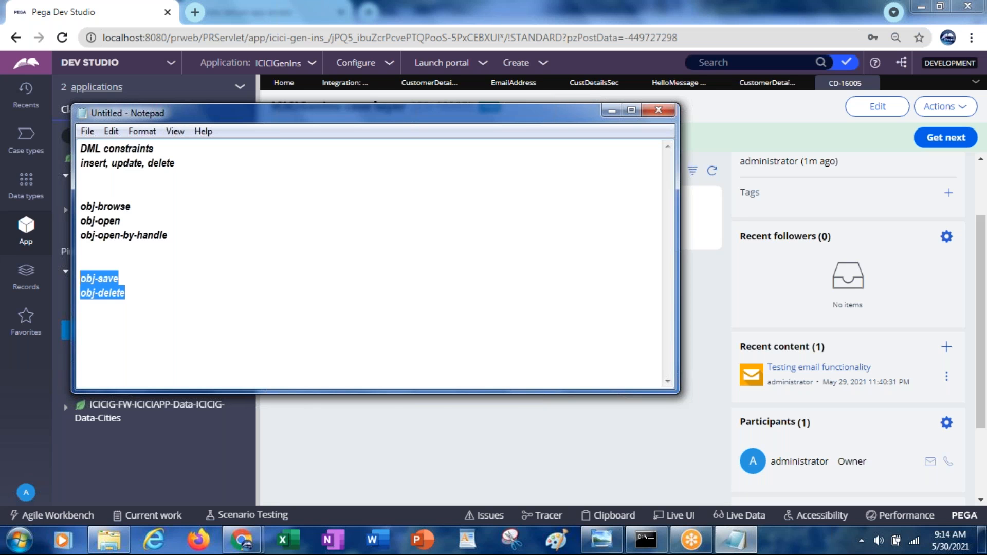
pyautogui.click(603, 116)
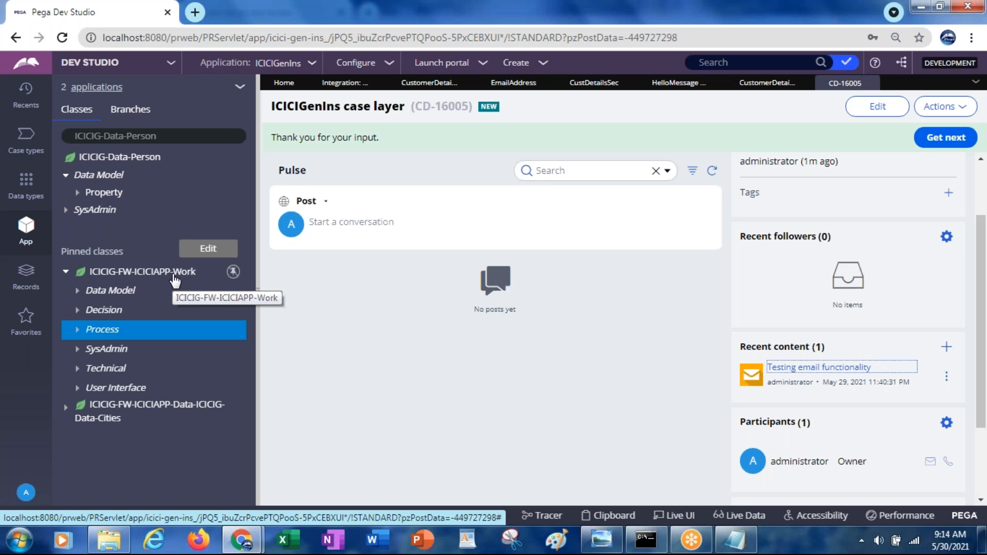
# Step: Create a Declare Trigger rule labelled NotifyCustomer in the ICICIG-FW-ICICIAPP-Work class, in ruleset ICICIAPP 01-01-02
pyautogui.click(27, 194)
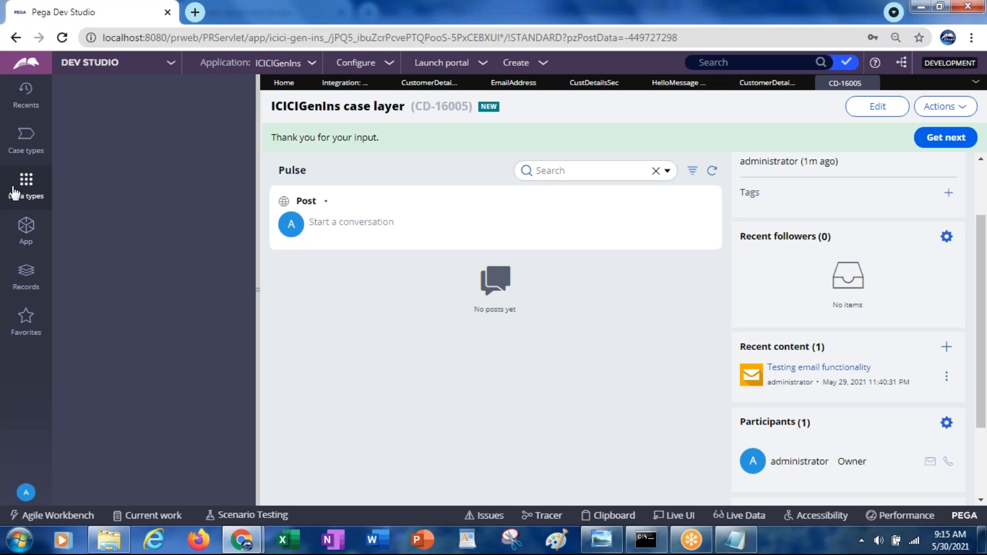
pyautogui.click(28, 230)
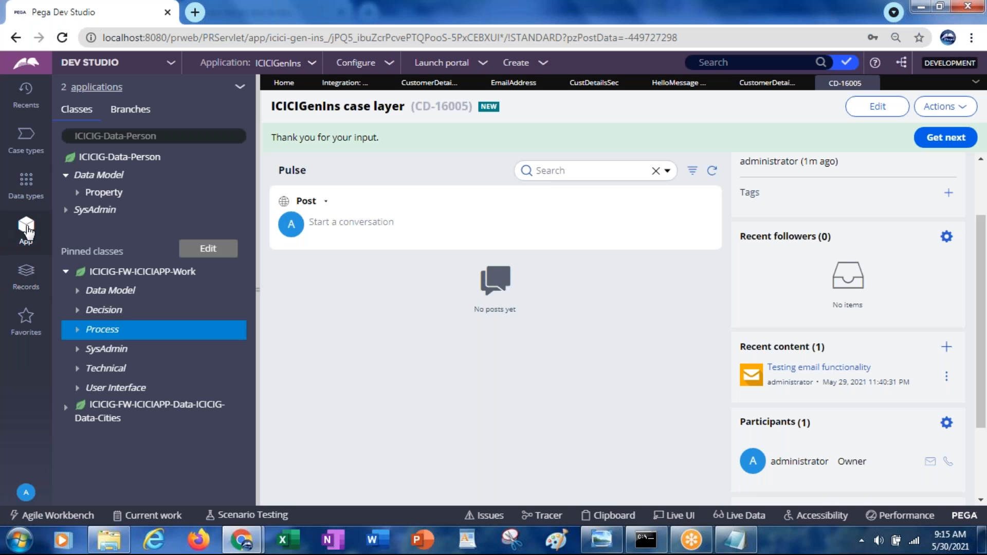
pyautogui.rightClick(106, 315)
pyautogui.moveTo(108, 326)
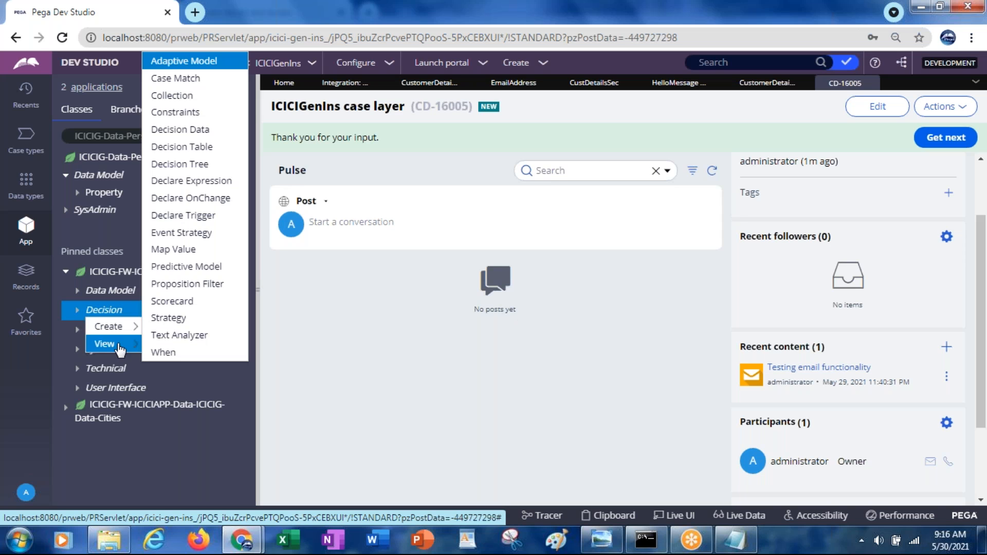
pyautogui.click(193, 216)
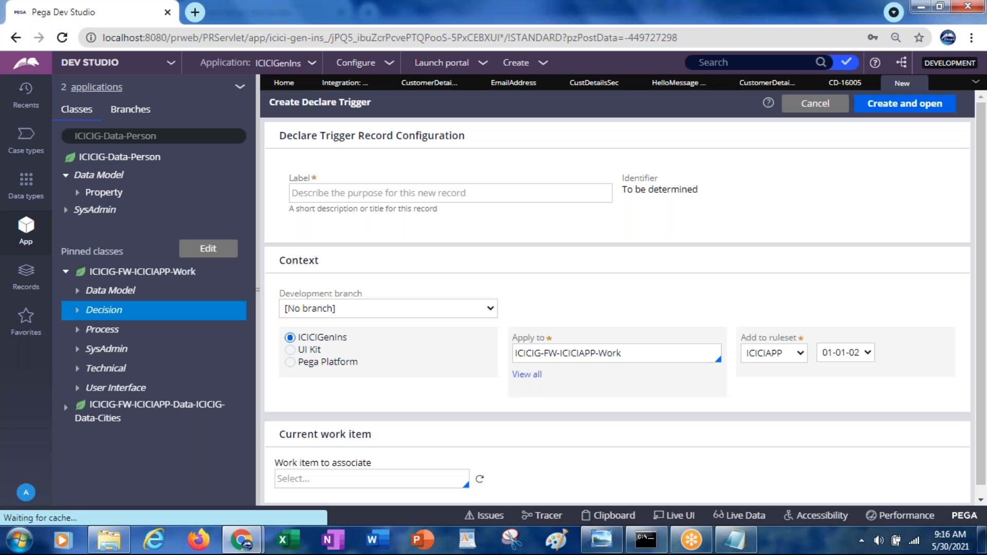
pyautogui.click(321, 197)
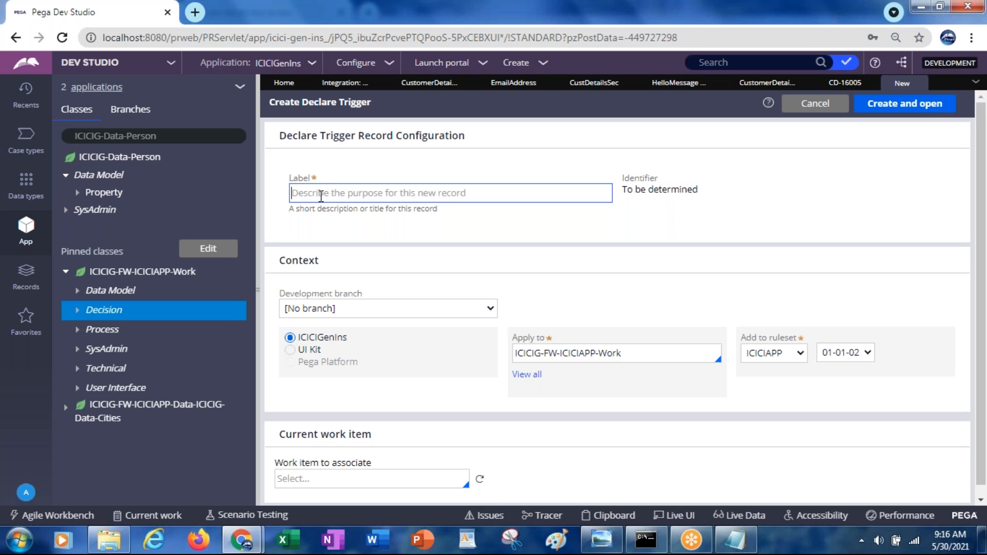
pyautogui.write('NotifyCus')
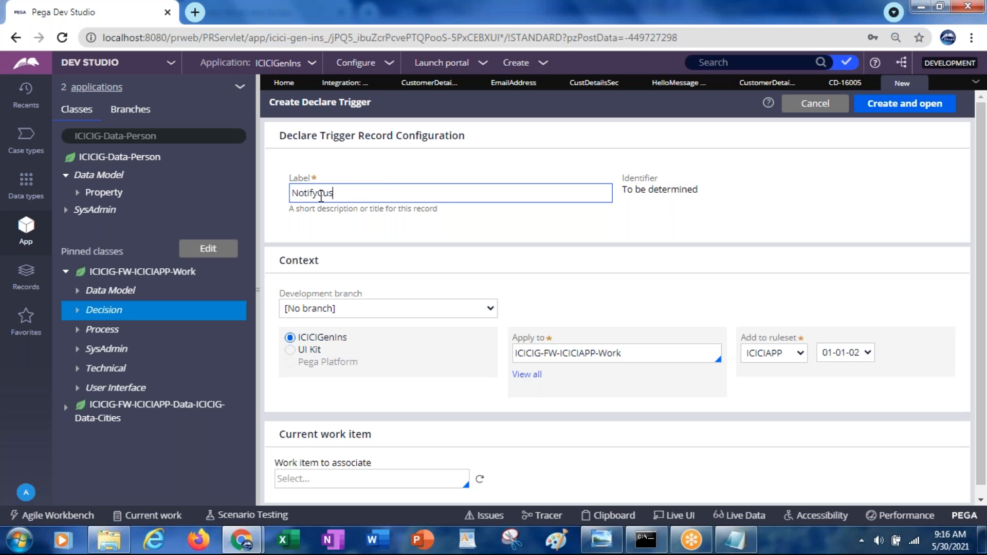
pyautogui.write('tomer')
pyautogui.press('Tab')
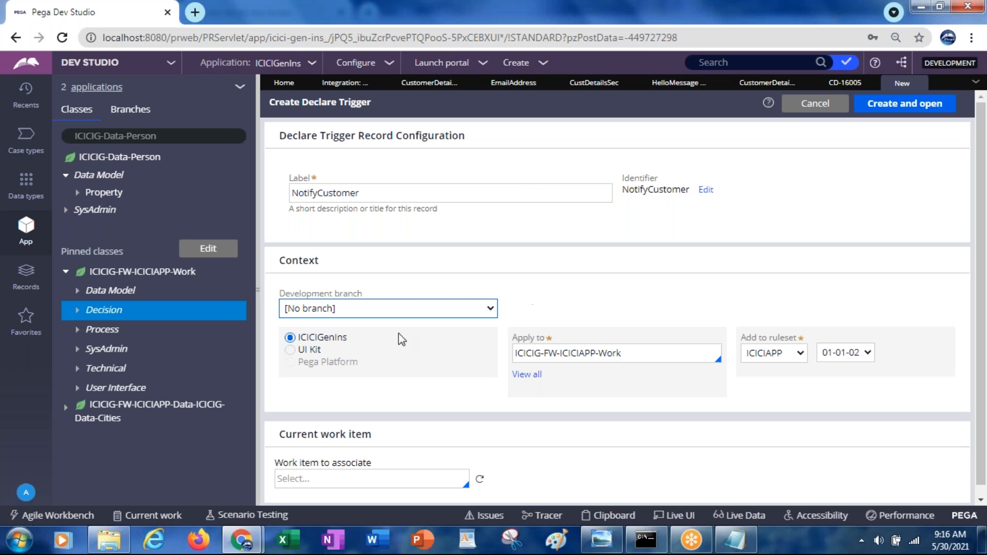
pyautogui.click(885, 114)
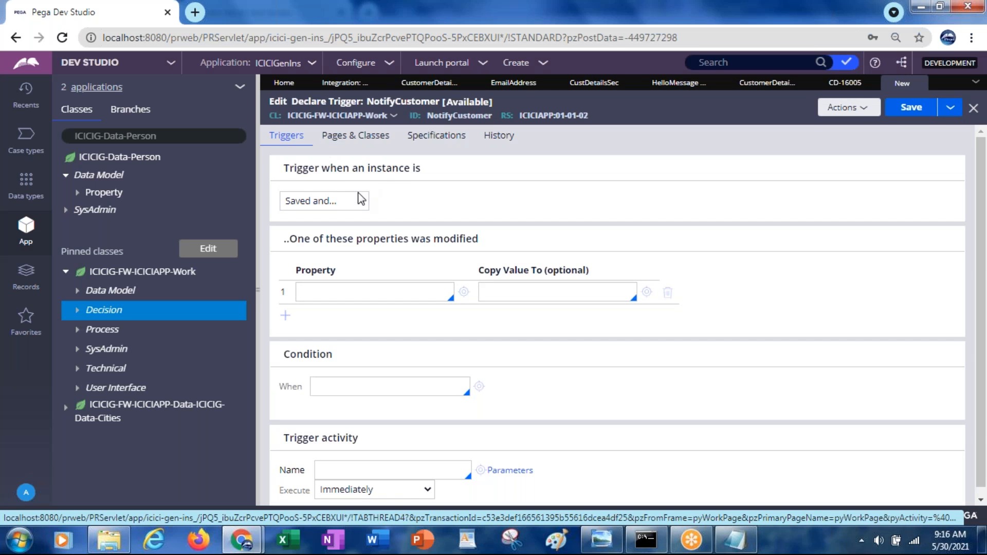
# Step: Set the NotifyCustomer trigger to run when an instance is Saved
pyautogui.click(318, 202)
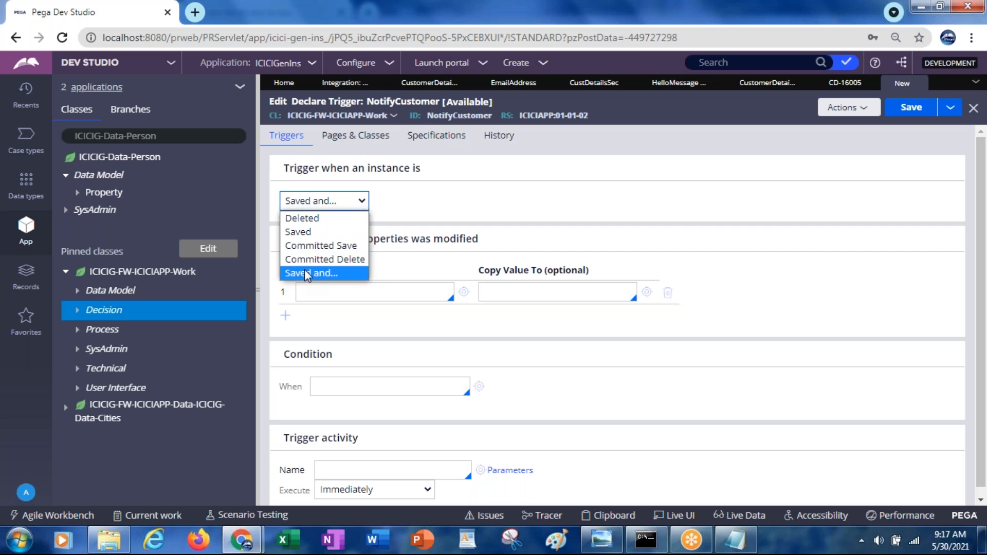
pyautogui.click(301, 231)
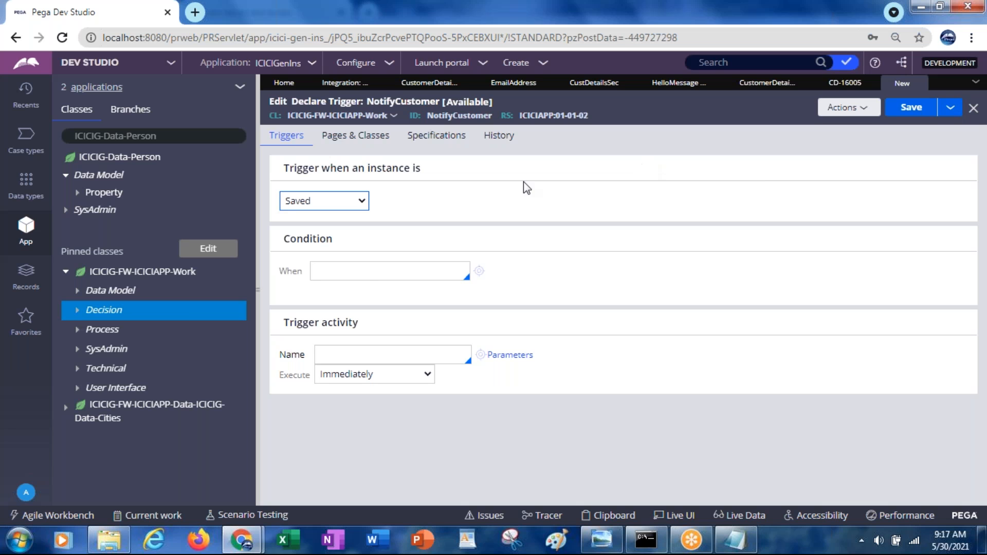
pyautogui.click(307, 204)
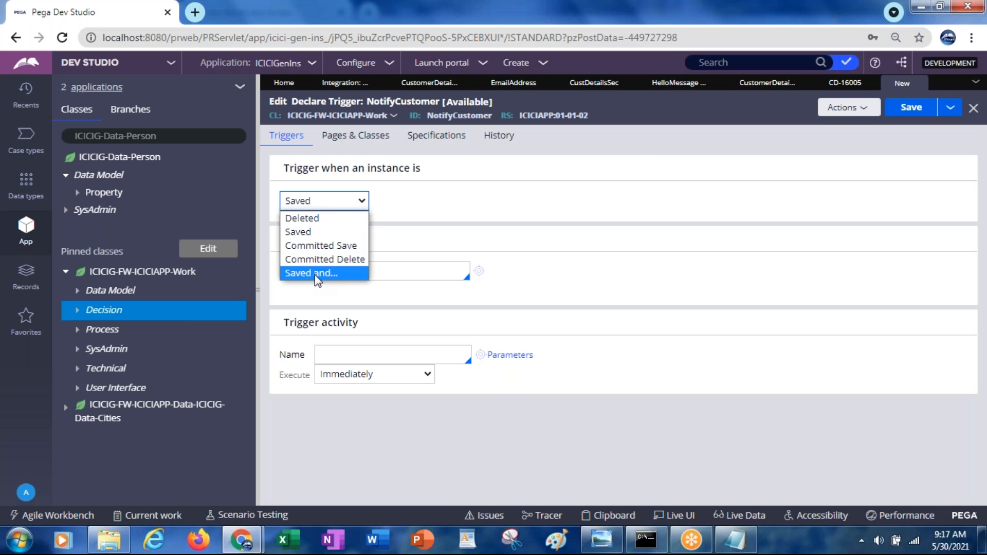
pyautogui.click(301, 233)
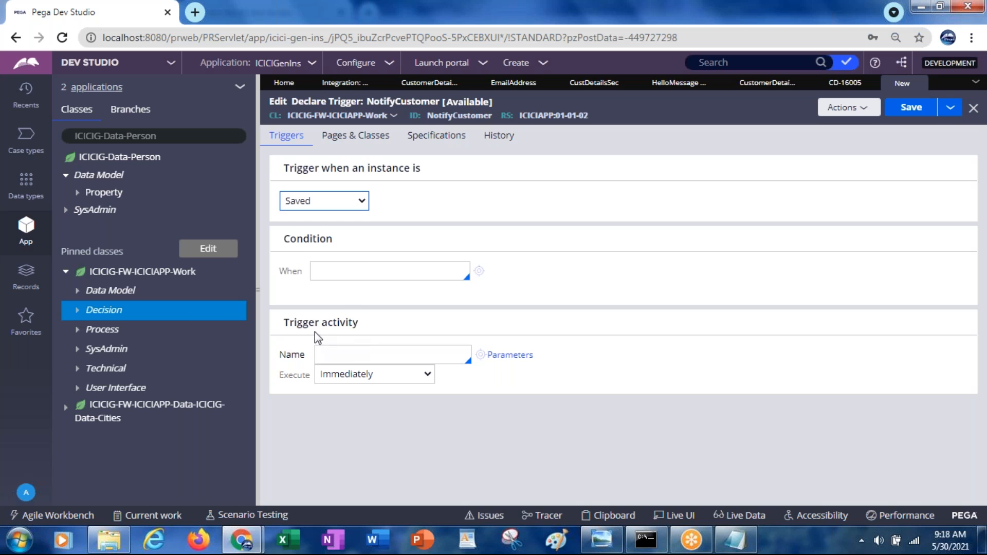
# Step: Look through the existing activities offered for the trigger activity name
pyautogui.click(328, 354)
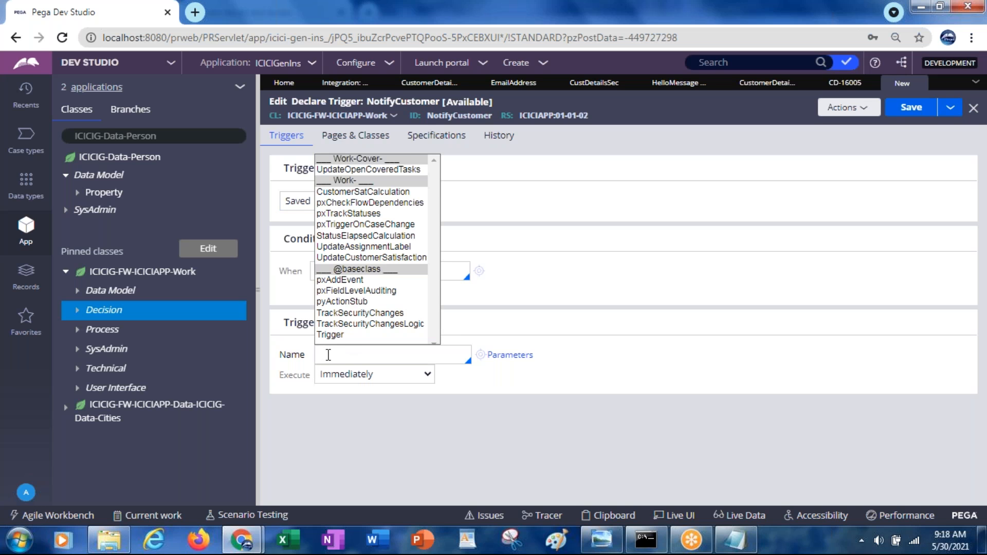
pyautogui.press('Down')
pyautogui.press('Down')
pyautogui.press('Down')
pyautogui.press('Down')
pyautogui.press('Down')
pyautogui.press('Down')
pyautogui.press('Down')
pyautogui.press('Down')
pyautogui.press('Down')
pyautogui.press('Down')
pyautogui.press('Down')
pyautogui.press('Down')
pyautogui.press('Down')
pyautogui.press('Down')
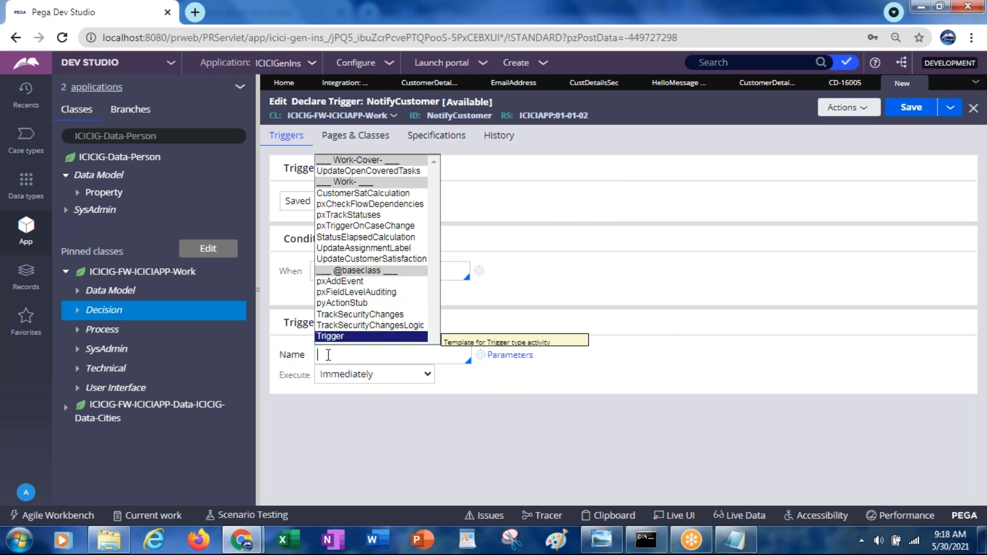
pyautogui.press('Up')
pyautogui.press('Up')
pyautogui.press('Up')
pyautogui.press('Up')
pyautogui.press('Up')
pyautogui.press('Up')
pyautogui.press('Up')
pyautogui.press('Up')
pyautogui.press('Up')
pyautogui.press('Up')
pyautogui.press('Up')
pyautogui.press('Up')
pyautogui.press('Up')
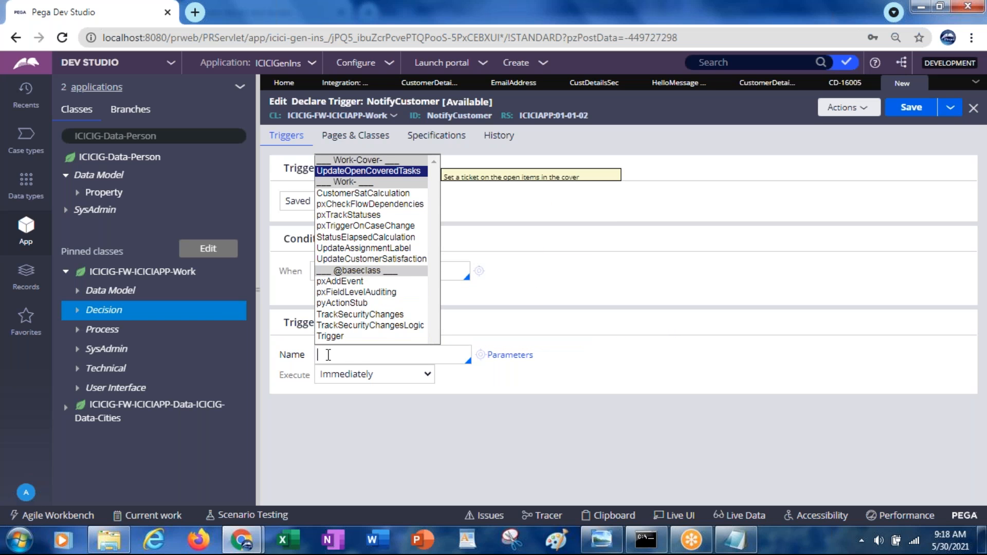
pyautogui.press('Down')
pyautogui.press('Down')
pyautogui.press('Down')
pyautogui.press('Down')
pyautogui.press('Down')
pyautogui.press('Down')
pyautogui.press('Down')
pyautogui.press('Down')
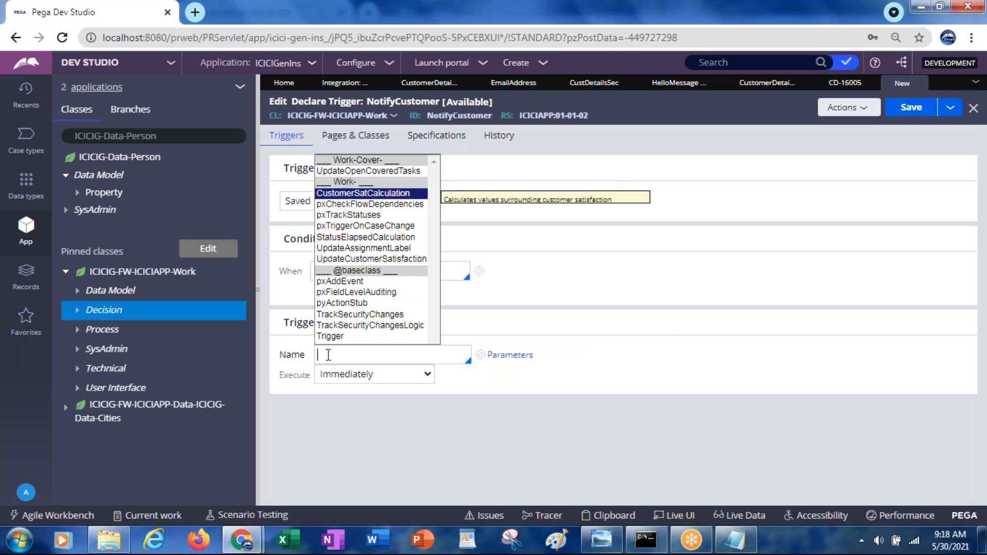
pyautogui.press('Down')
pyautogui.press('Down')
pyautogui.press('Down')
pyautogui.press('Down')
pyautogui.press('Down')
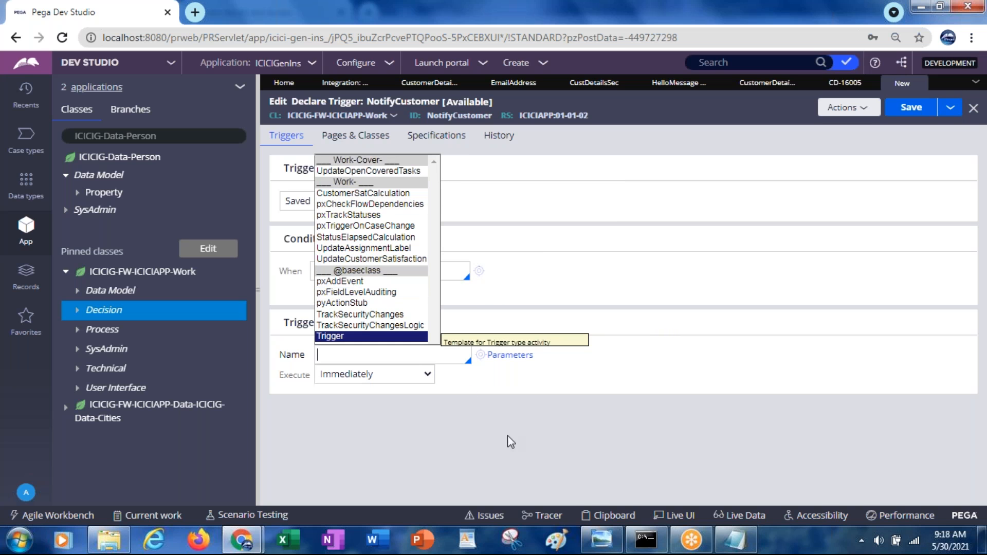
# Step: Name the trigger activity NotifyCustomer and create it as a new activity in ICICIG-FW-ICICIAPP-Work
pyautogui.click(363, 357)
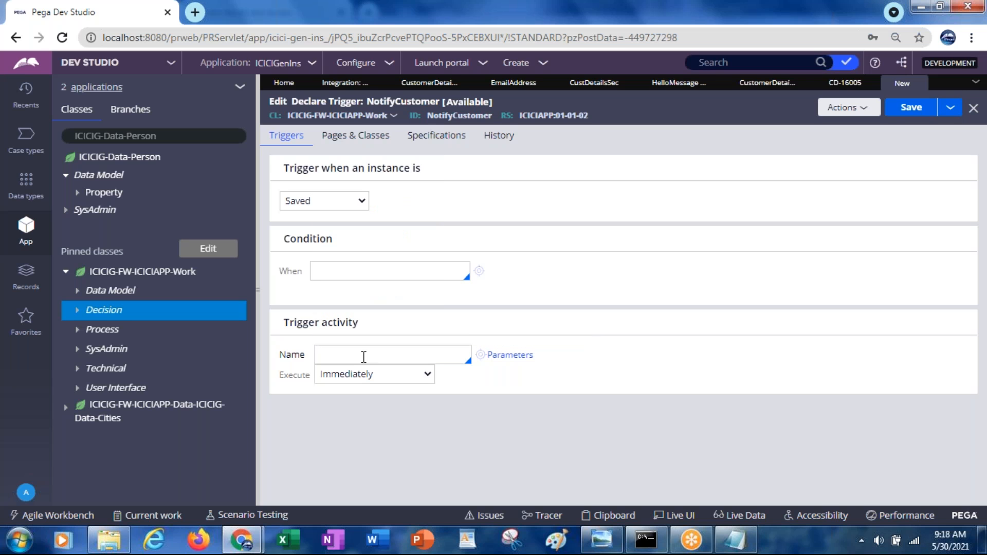
pyautogui.write('NotifyCustomer')
pyautogui.click(481, 355)
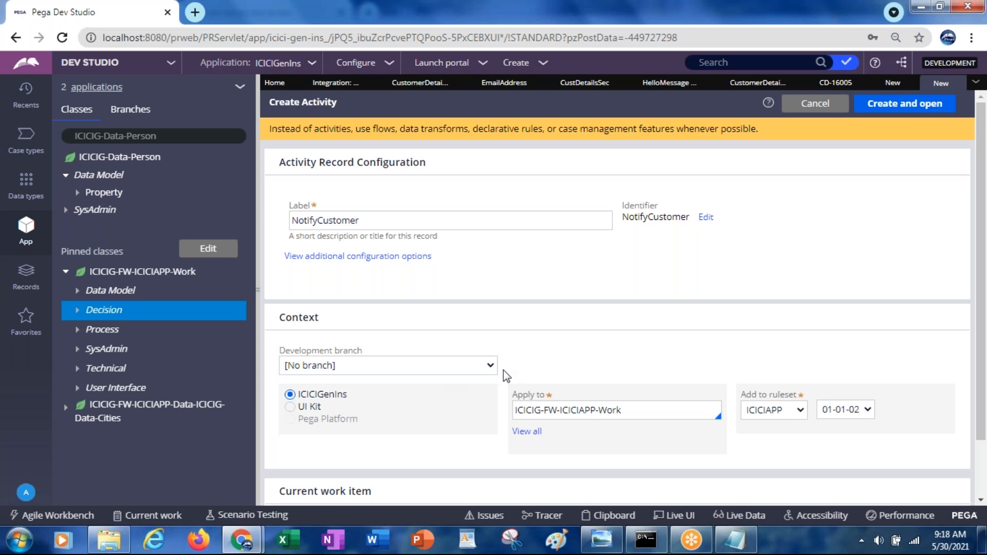
pyautogui.click(897, 108)
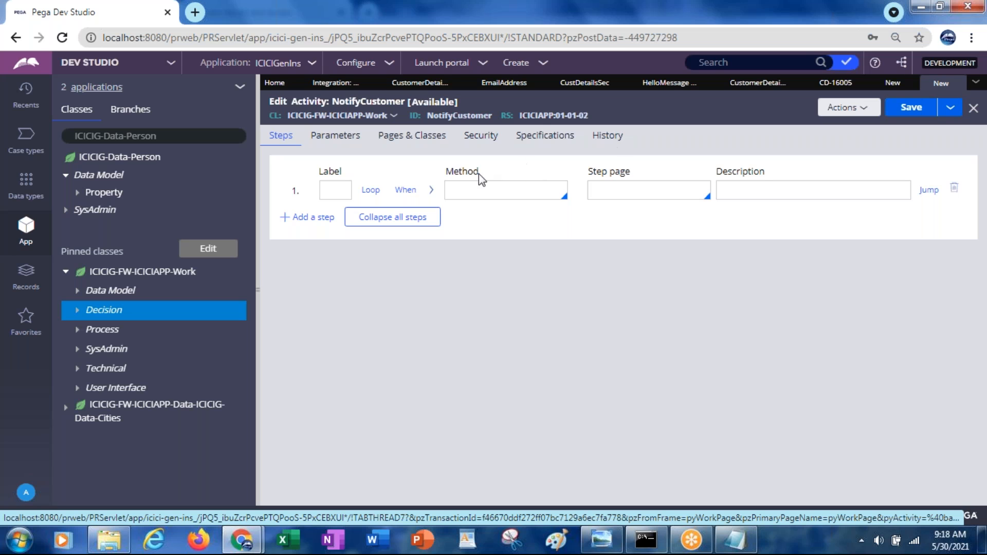
# Step: Set the method of the NotifyCustomer activity's first step to Call
pyautogui.click(470, 189)
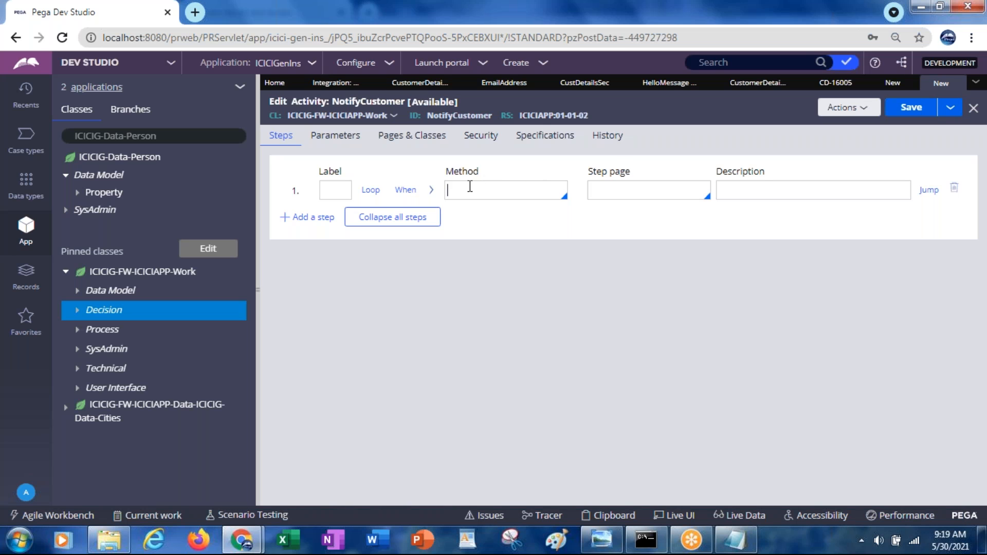
pyautogui.press('Down')
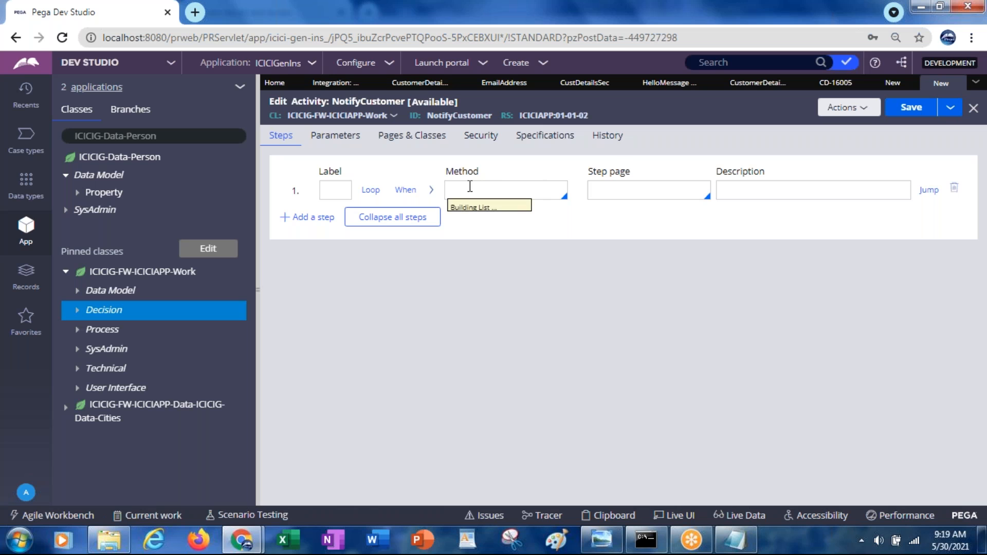
pyautogui.write('Call')
pyautogui.press('Return')
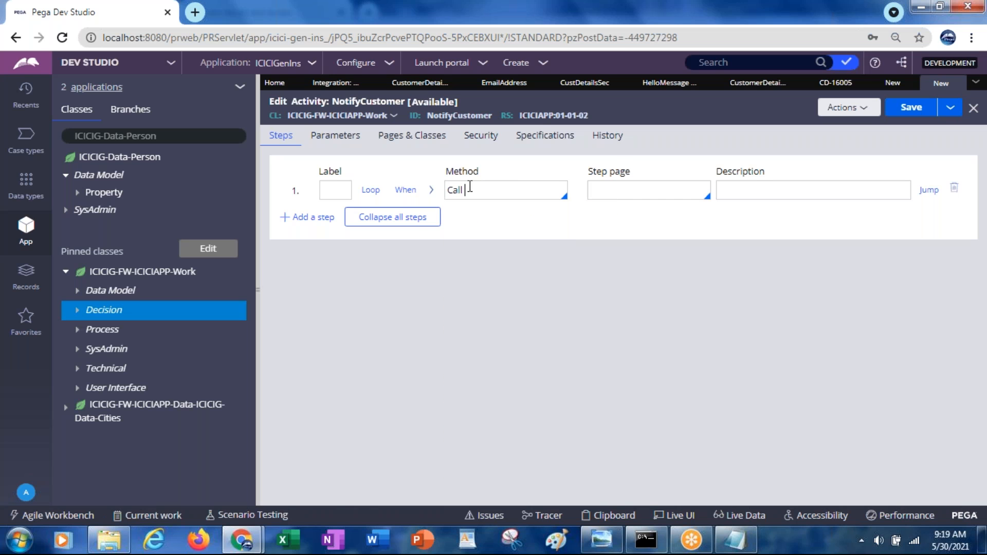
pyautogui.write('send')
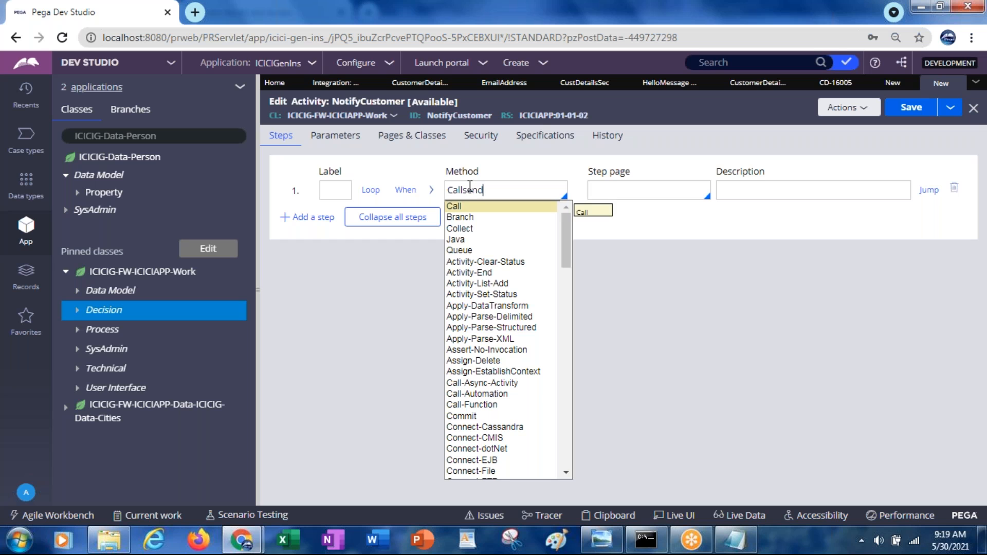
pyautogui.press('Down')
pyautogui.write('\\\\\\')
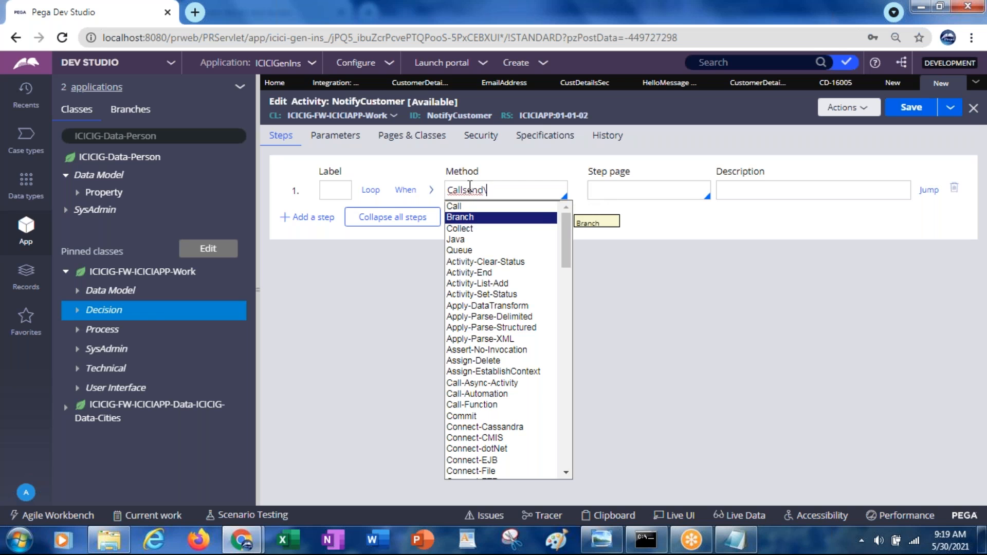
pyautogui.press('BackSpace')
pyautogui.press('BackSpace')
pyautogui.press('BackSpace')
pyautogui.press('BackSpace')
pyautogui.press('BackSpace')
pyautogui.press('BackSpace')
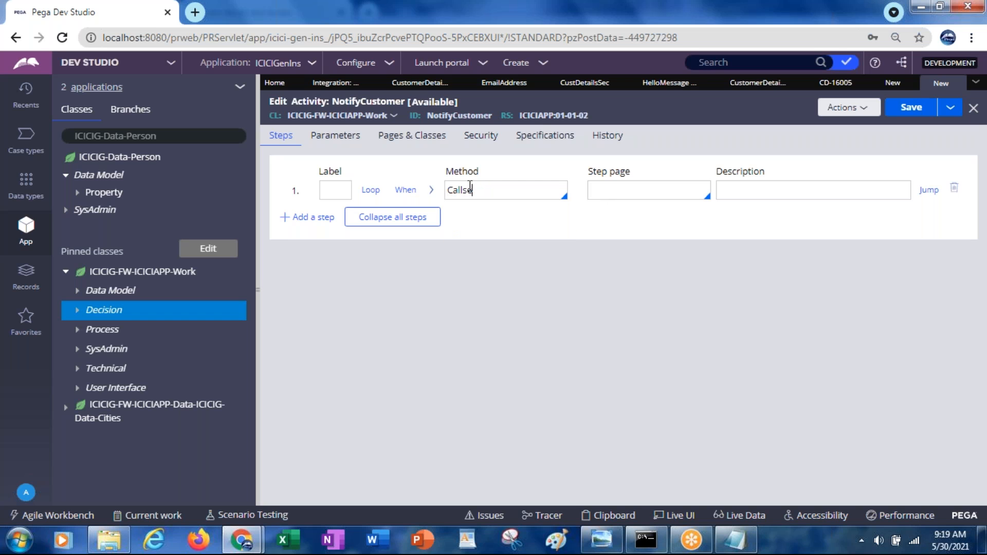
pyautogui.press('BackSpace')
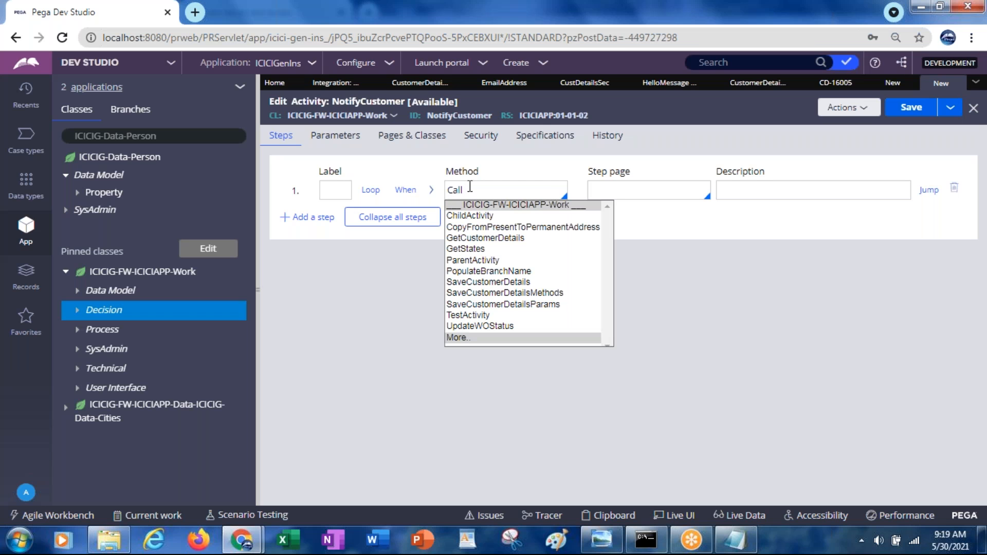
# Step: Choose SendSimpleEmail as the activity called by the first step of the NotifyCustomer activity
pyautogui.write('se')
pyautogui.press('Down')
pyautogui.press('Down')
pyautogui.press('Down')
pyautogui.press('Down')
pyautogui.press('Down')
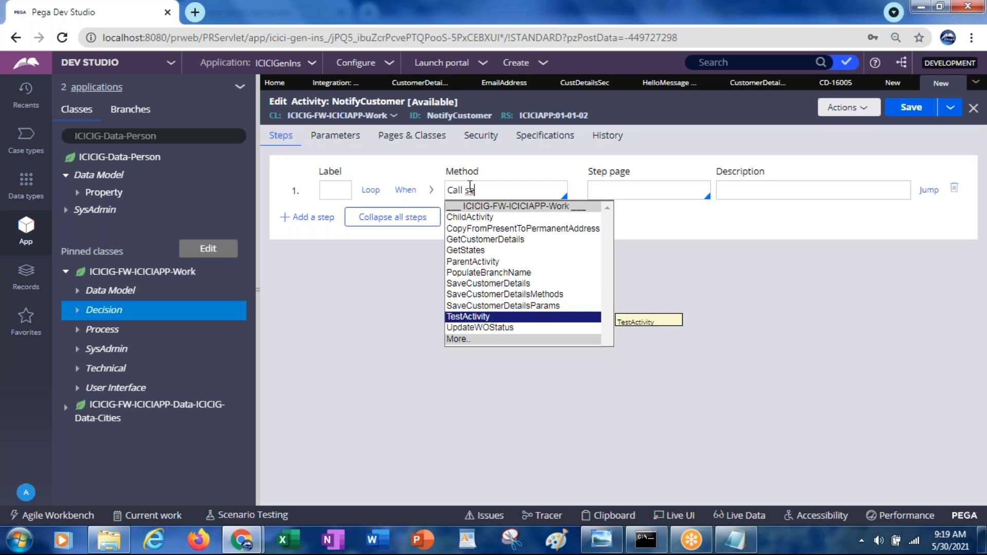
pyautogui.press('Return')
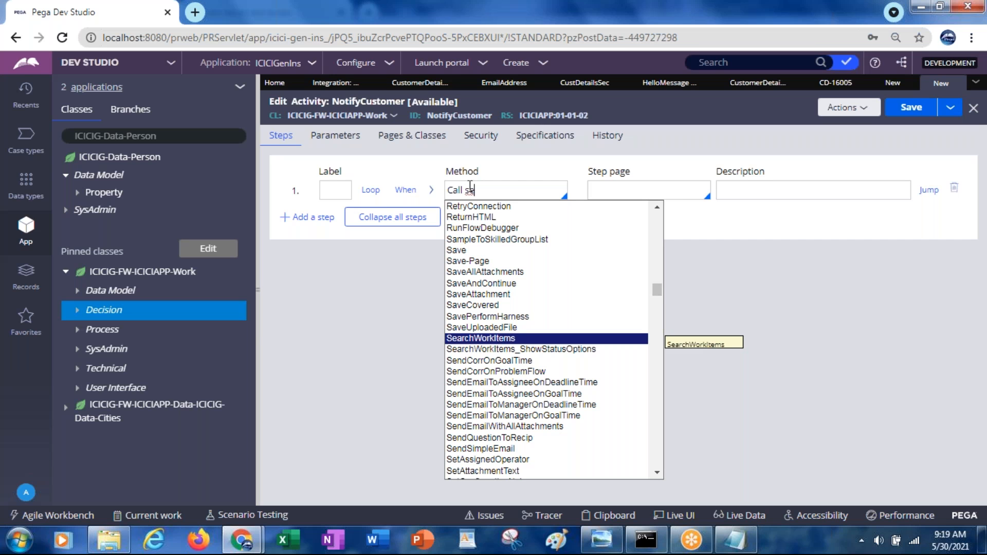
pyautogui.write('sende')
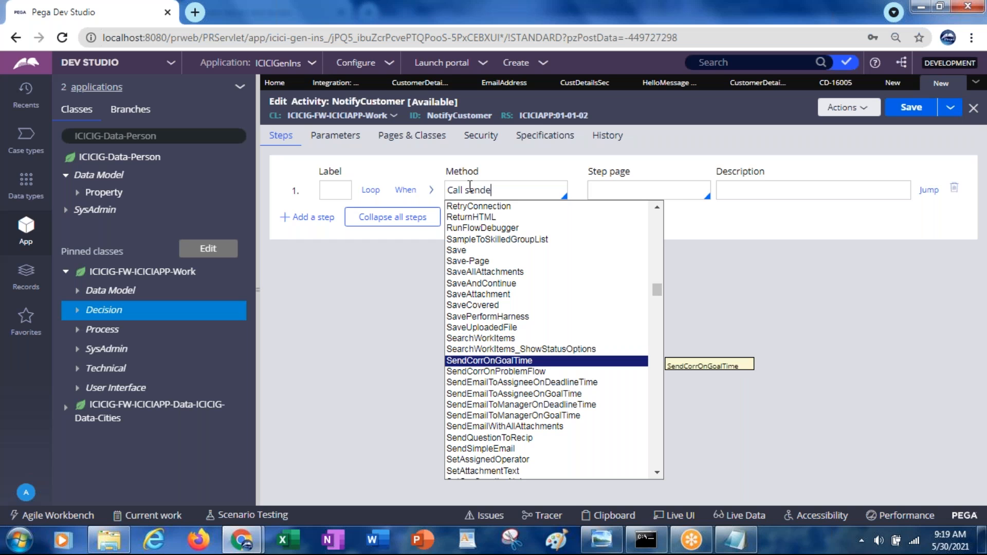
pyautogui.press('BackSpace')
pyautogui.write('sim')
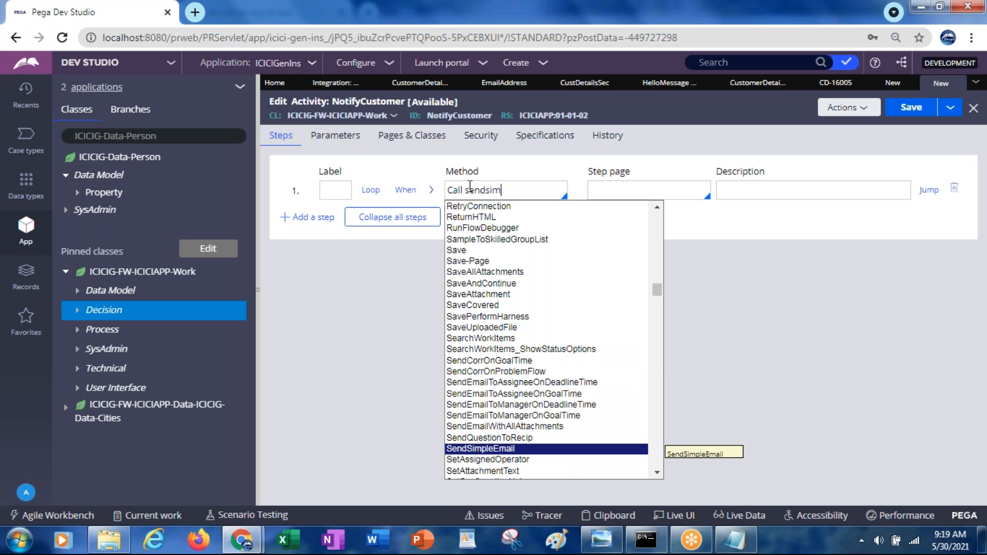
pyautogui.press('Return')
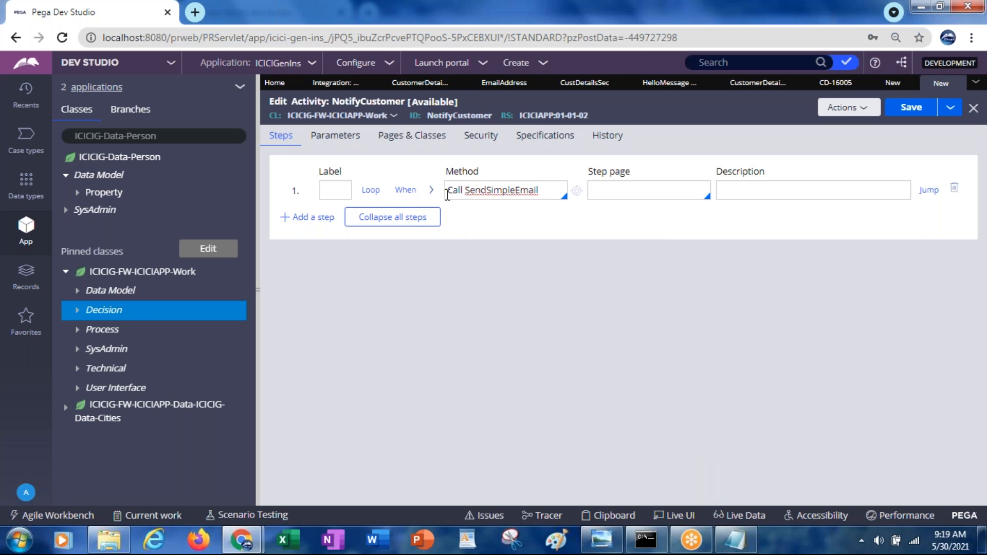
# Step: Expand the step's method parameters and set To to .CustomerDetails.EmailAddress
pyautogui.click(432, 193)
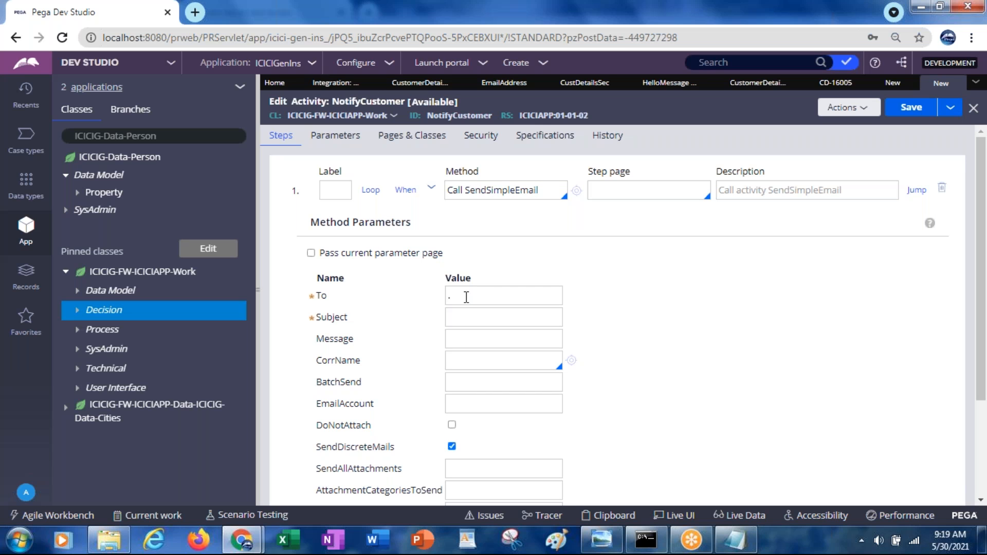
pyautogui.write('.CustomerDetails')
pyautogui.write('.')
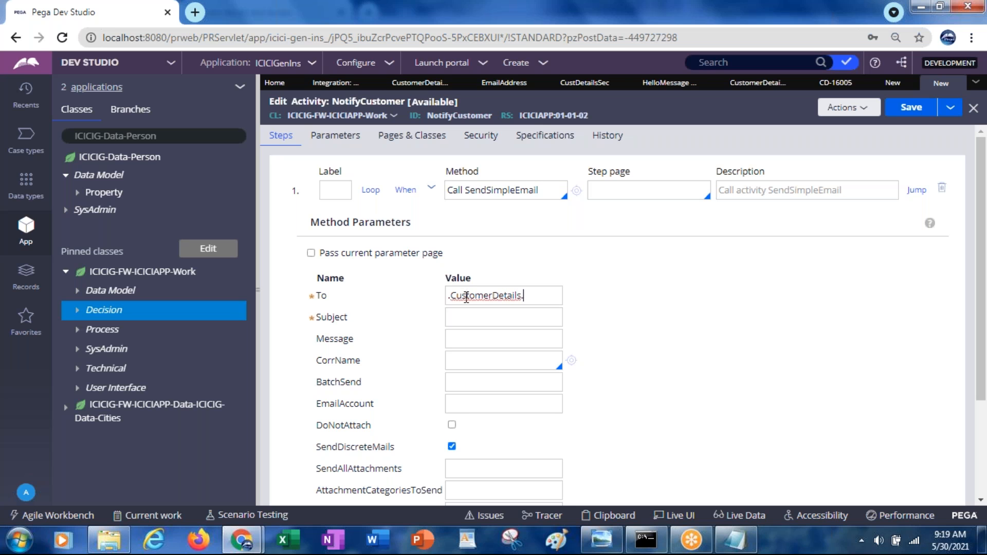
pyautogui.write('Email')
pyautogui.write('Address')
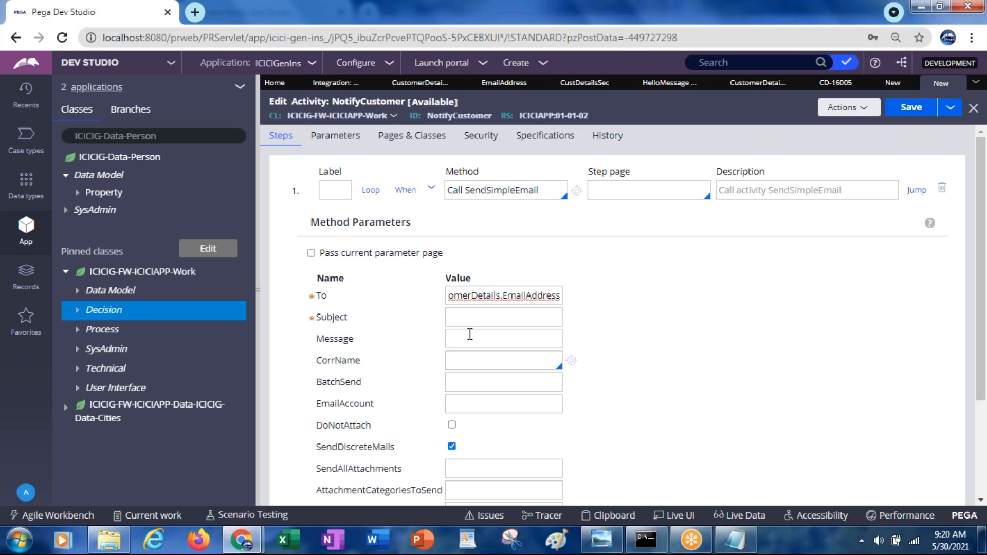
# Step: Set the Subject parameter of the SendSimpleEmail call to "Customer Details Saved"
pyautogui.click(461, 317)
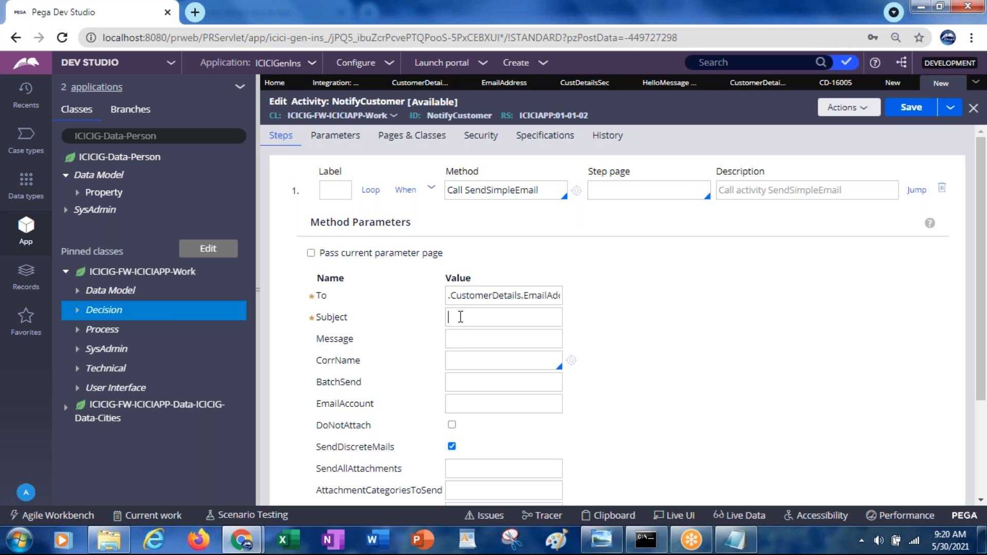
pyautogui.write('Customer Details Saved')
pyautogui.press('Tab')
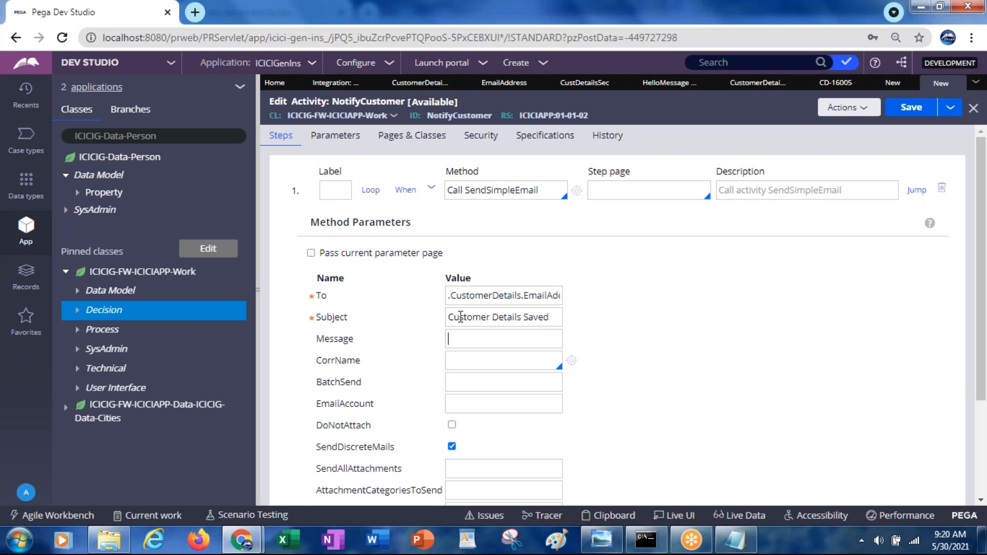
# Step: Set the Message parameter of the SendSimpleEmail call to "Test Email for Customer details"
pyautogui.write('Test Email for Customer details')
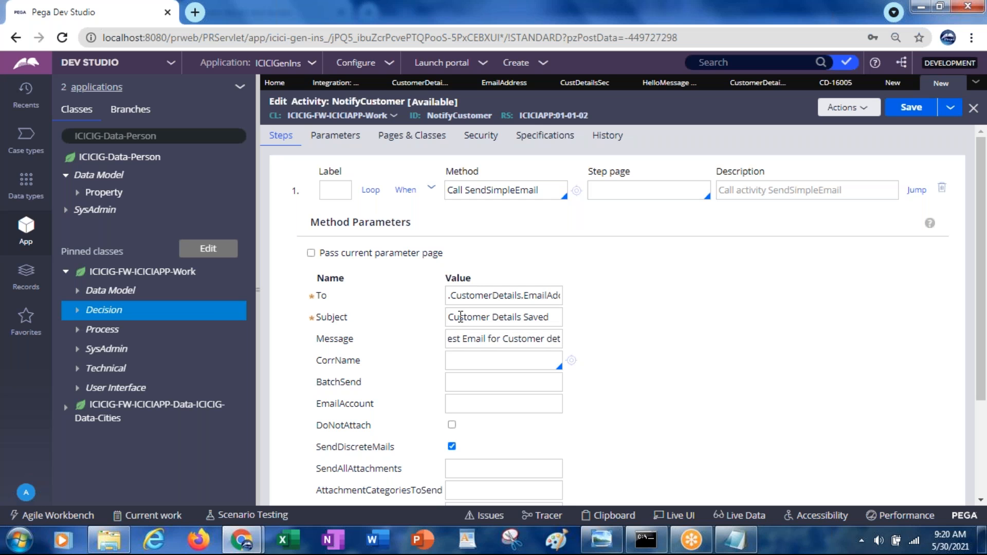
pyautogui.press('Tab')
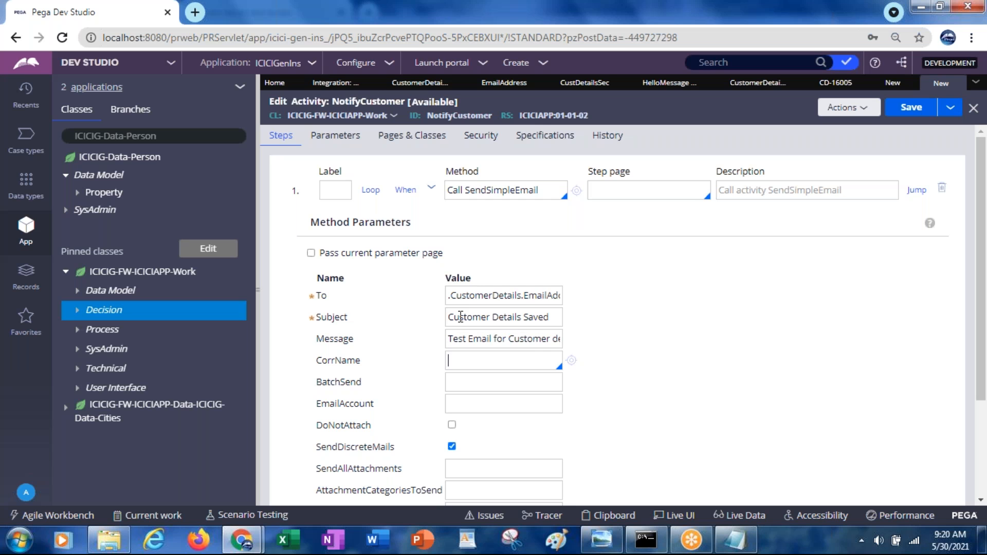
# Step: Choose CustomerDetailsEMAIL as the CorrName parameter and save the NotifyCustomer activity
pyautogui.click(486, 362)
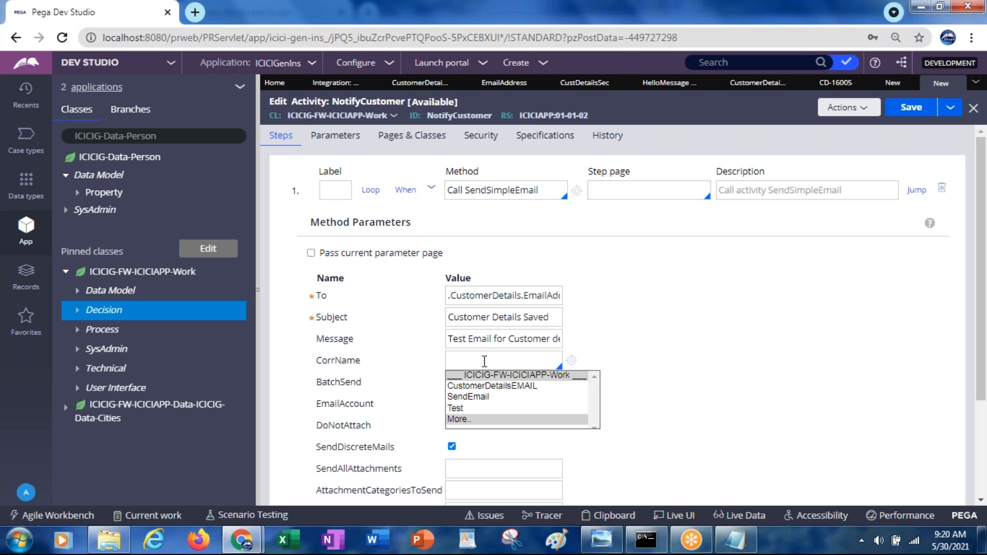
pyautogui.click(502, 388)
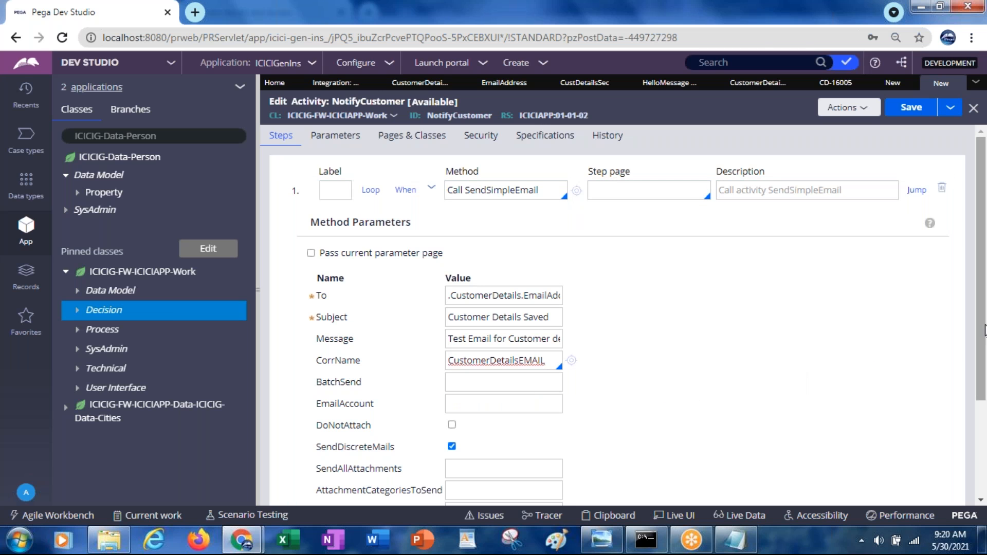
pyautogui.scroll(-1, 982, 327)
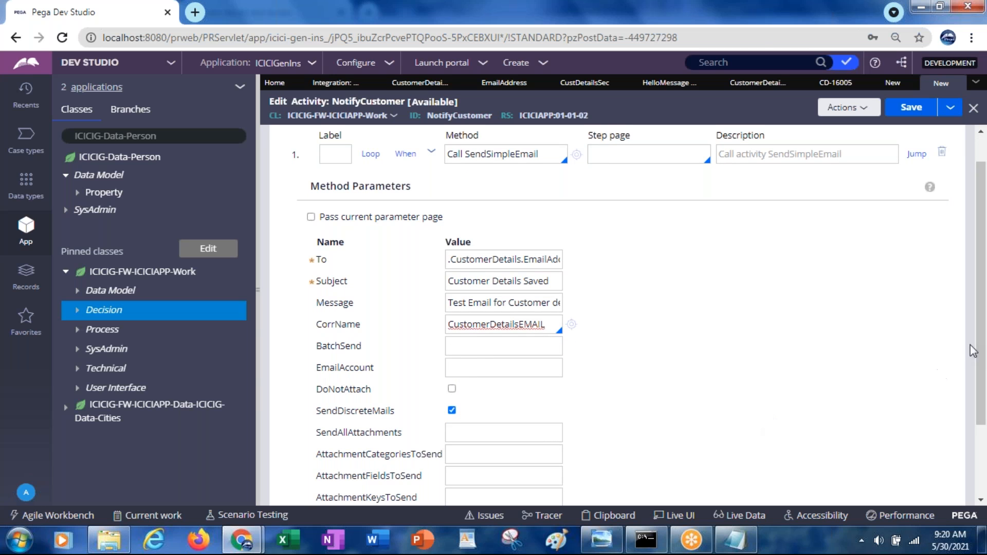
pyautogui.moveTo(979, 319); pyautogui.dragTo(981, 299)
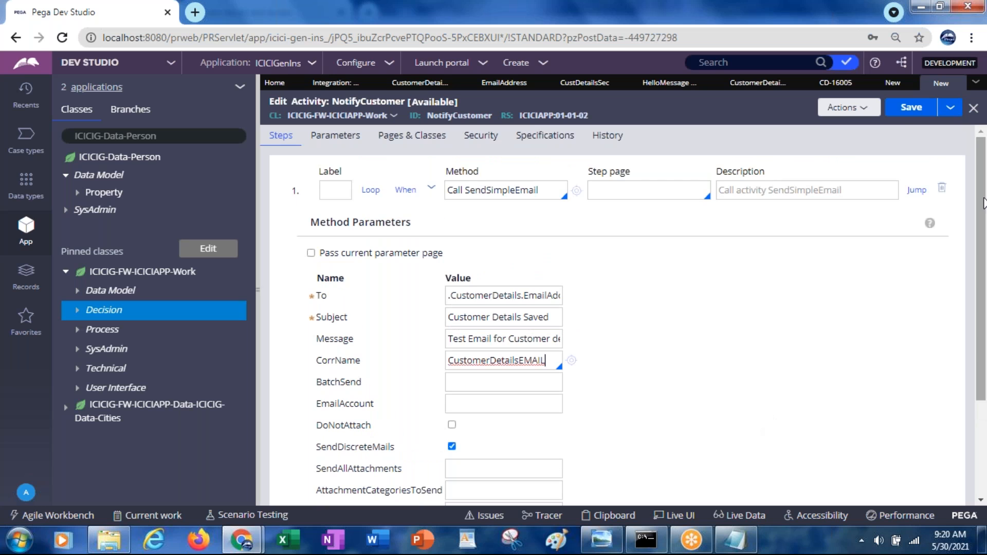
pyautogui.click(908, 113)
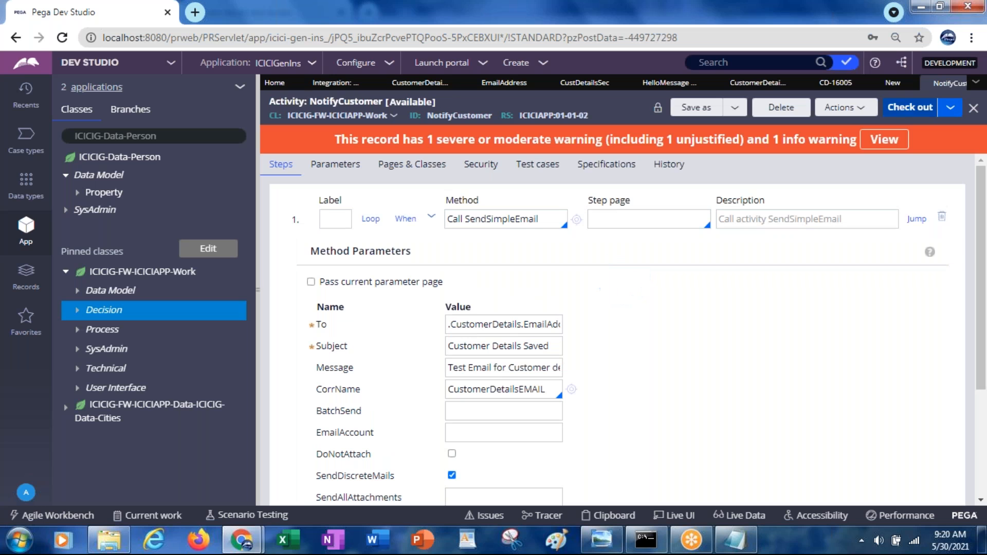
# Step: Check out the NotifyCustomer activity, change its activity type to Trigger in the security settings, and save it
pyautogui.click(471, 170)
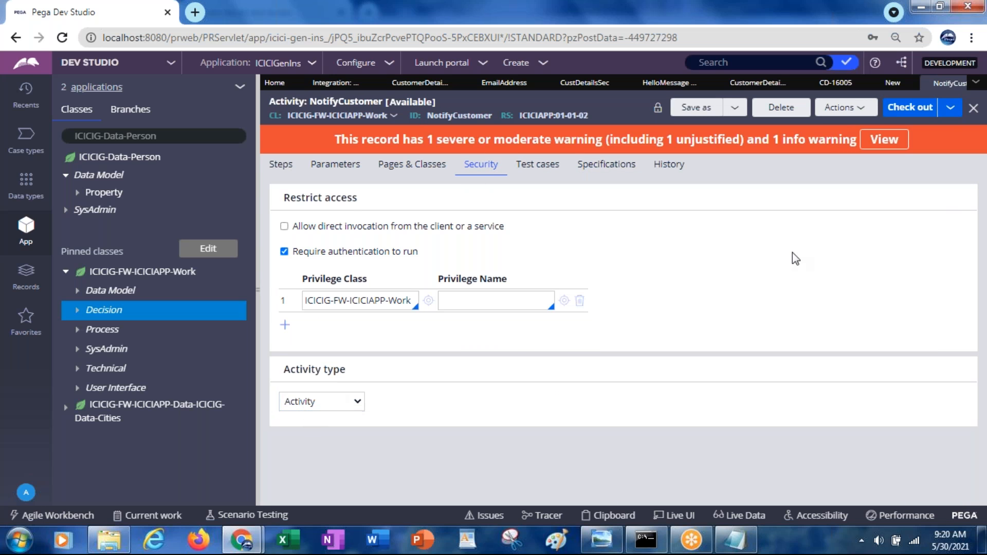
pyautogui.click(904, 107)
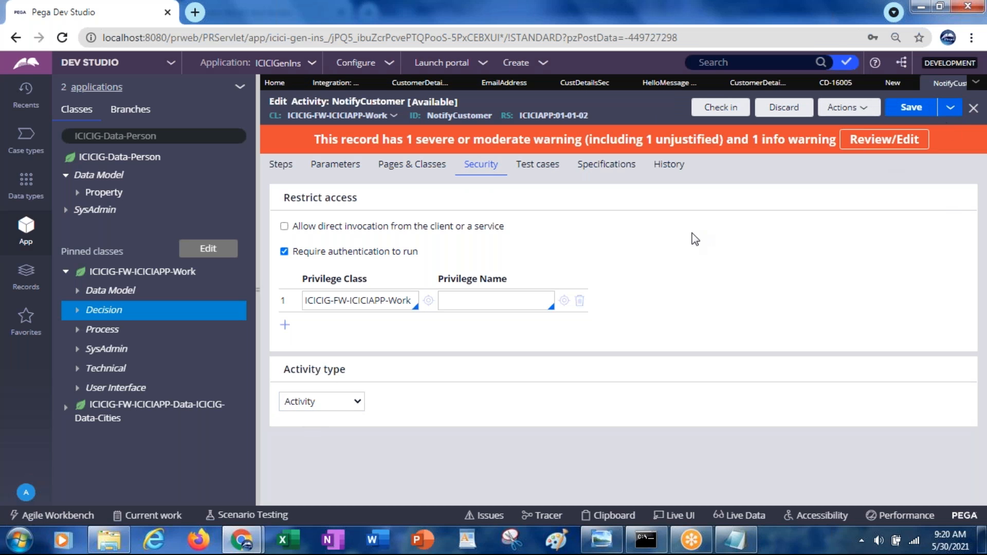
pyautogui.click(295, 403)
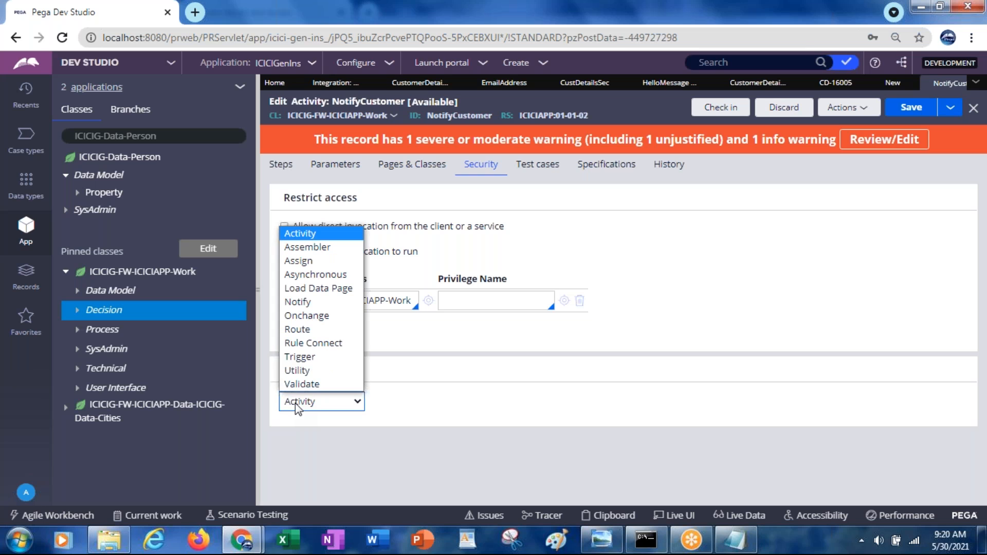
pyautogui.click(316, 359)
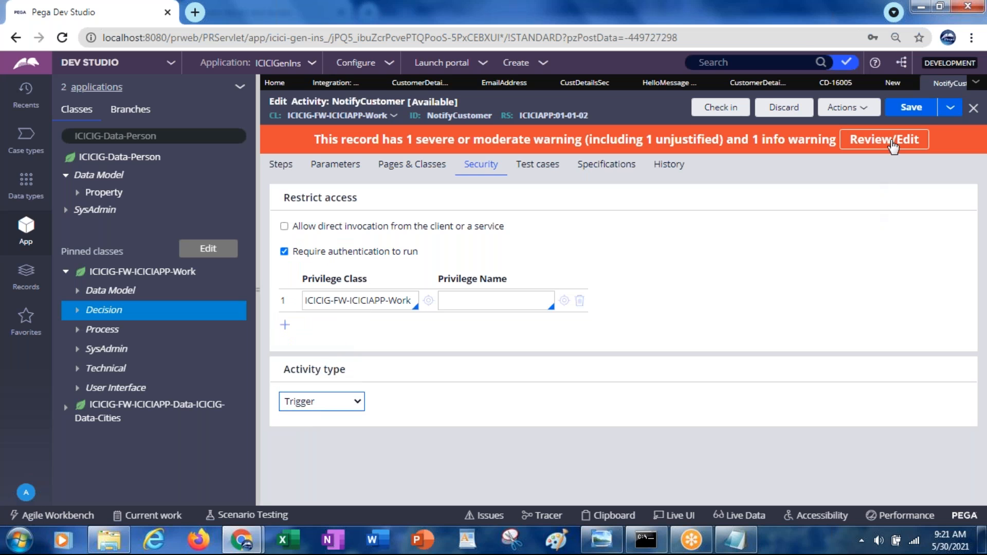
pyautogui.click(909, 109)
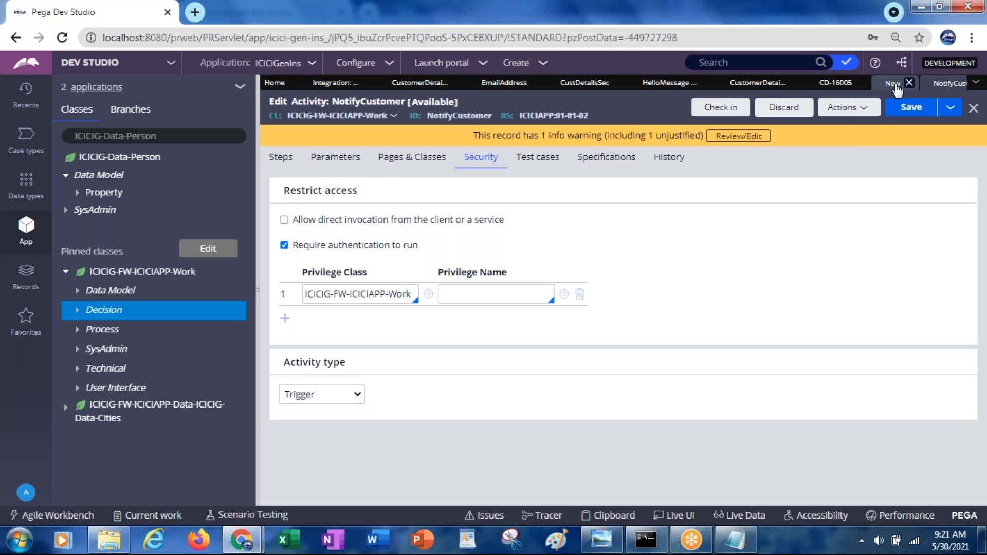
# Step: Return to the NotifyCustomer Declare Trigger rule and save it
pyautogui.click(893, 83)
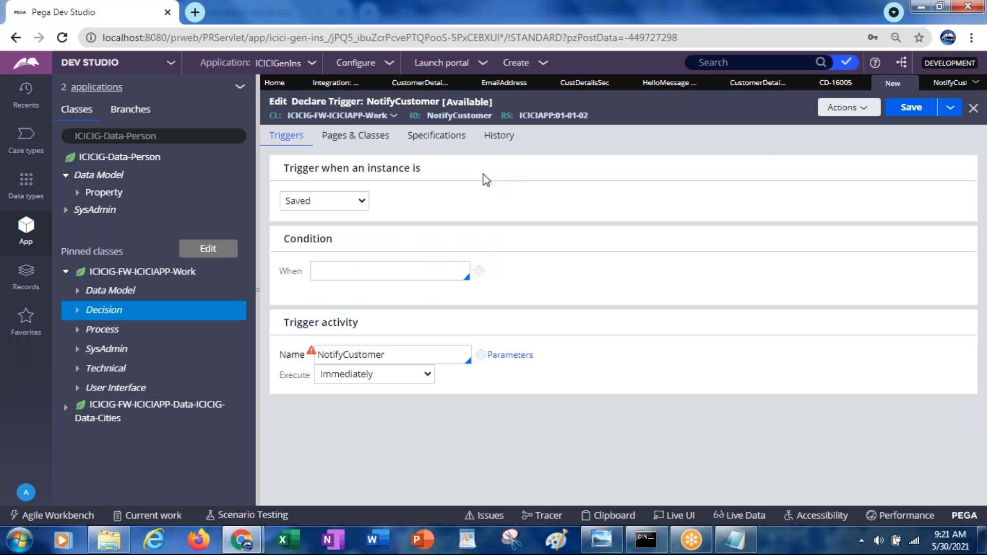
pyautogui.click(906, 114)
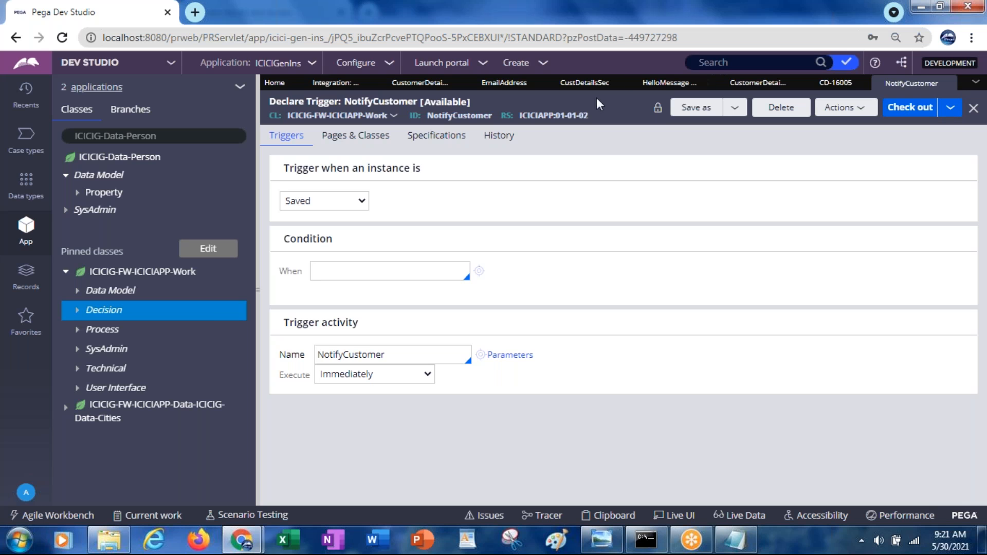
# Step: Delete the Send email shape and its outgoing connector to the end shape from CustomerDetailsFlow
pyautogui.click(405, 89)
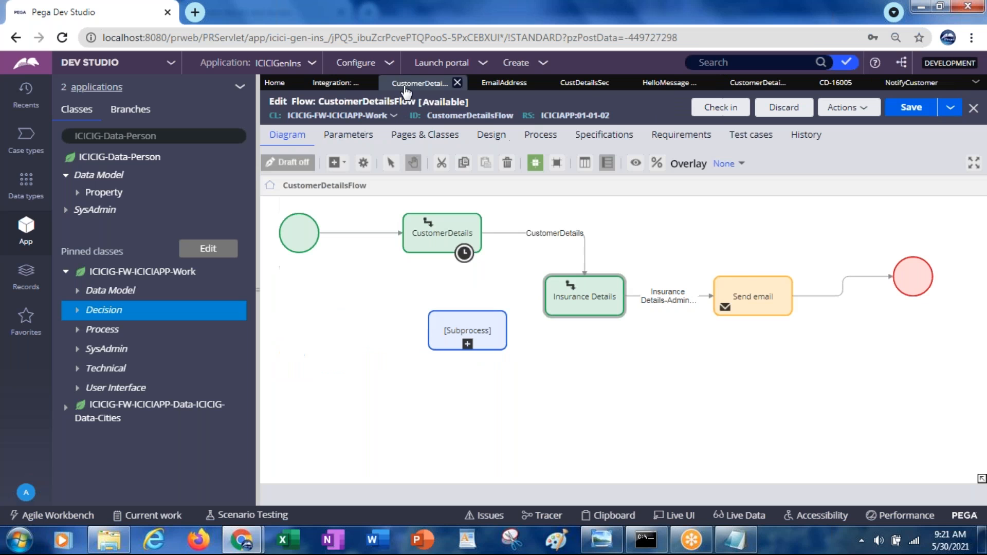
pyautogui.click(792, 286)
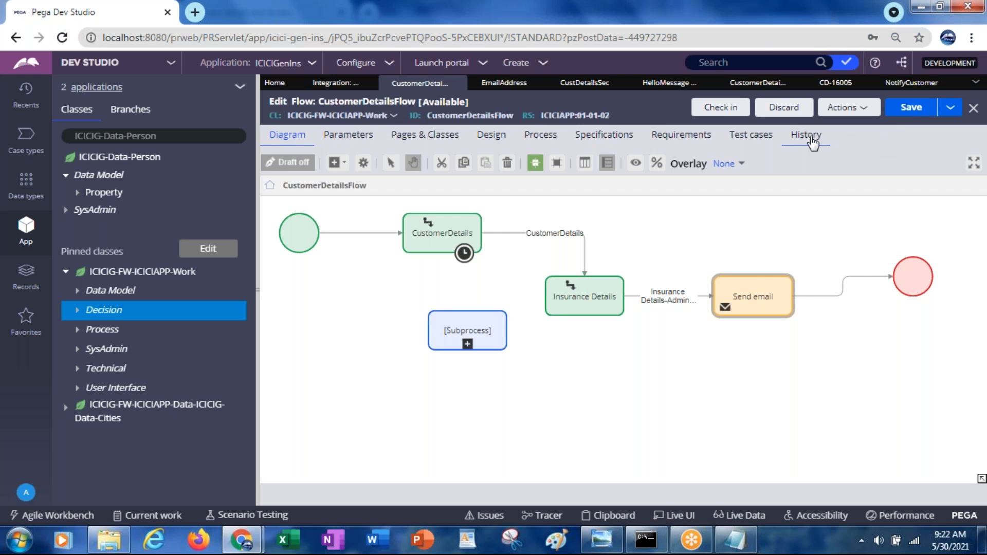
pyautogui.doubleClick(789, 288)
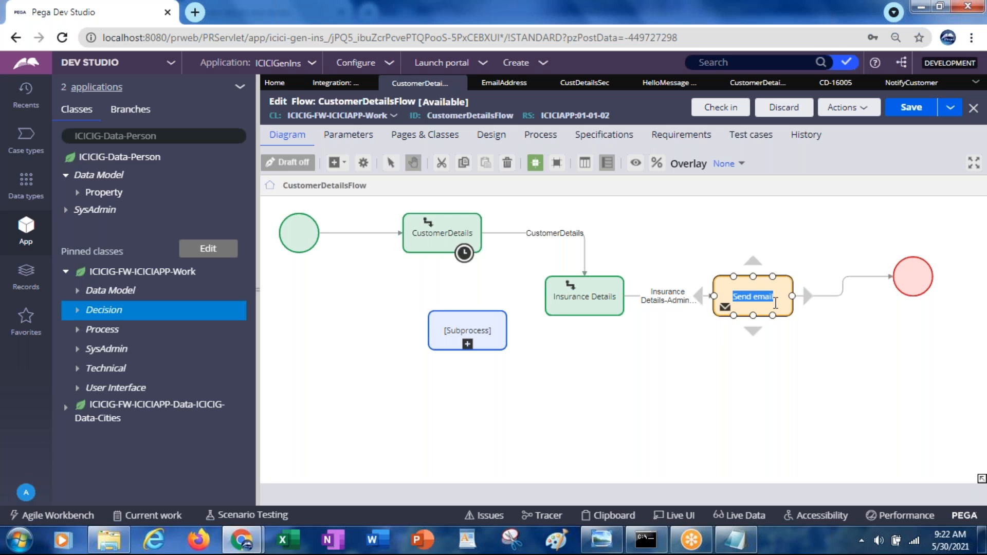
pyautogui.click(746, 303)
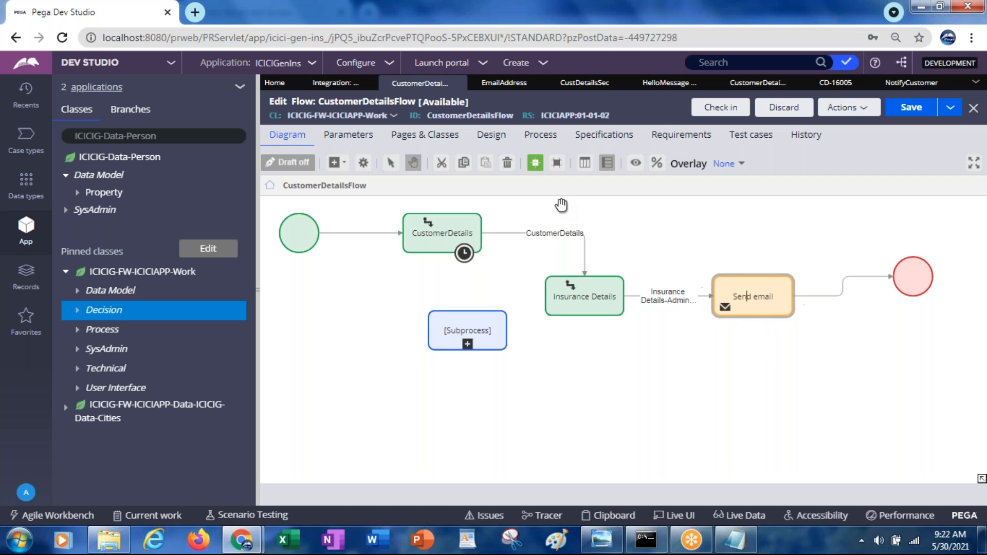
pyautogui.click(508, 164)
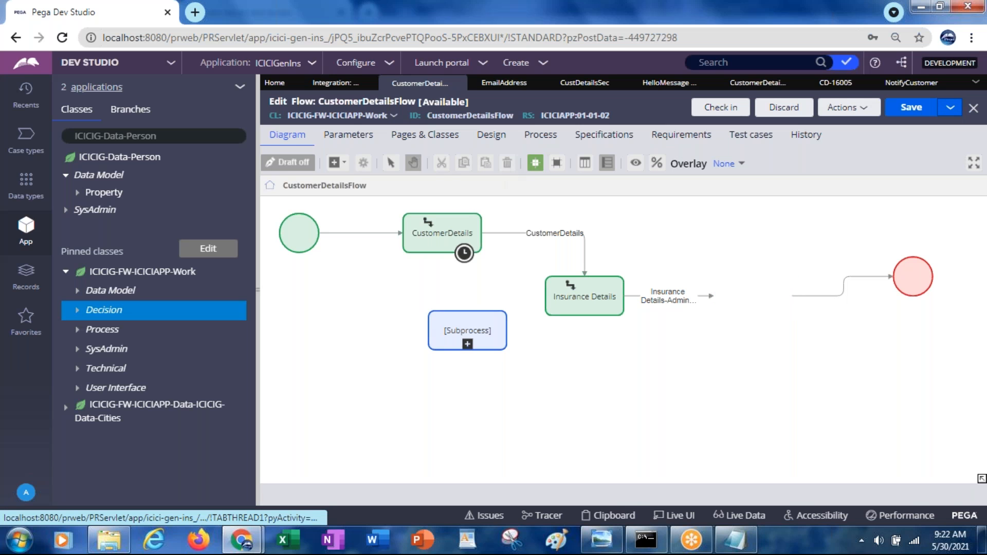
pyautogui.click(842, 294)
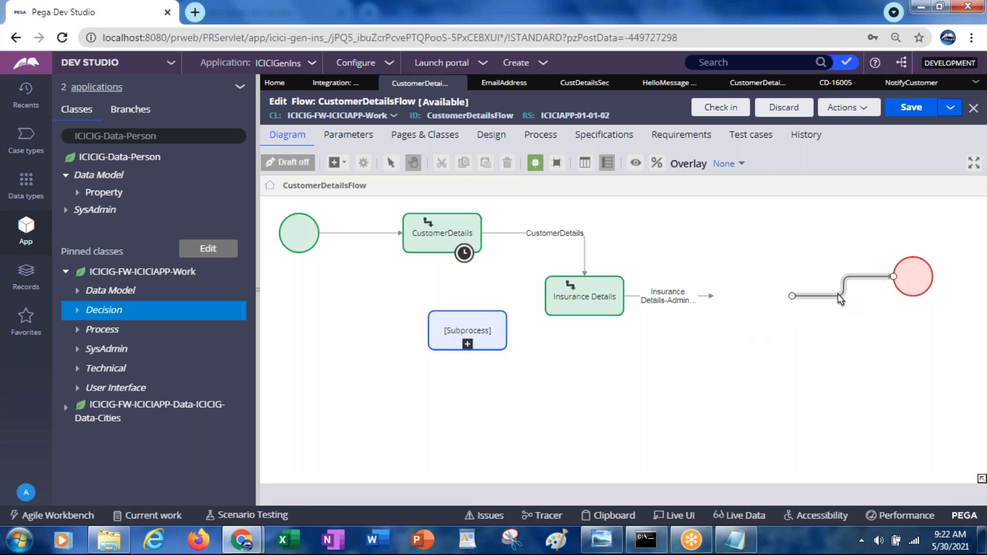
pyautogui.click(505, 168)
# Step: Attach the loose connector from Insurance Details to the end shape and save the flow
pyautogui.click(663, 305)
pyautogui.moveTo(713, 296); pyautogui.dragTo(891, 278)
pyautogui.click(914, 110)
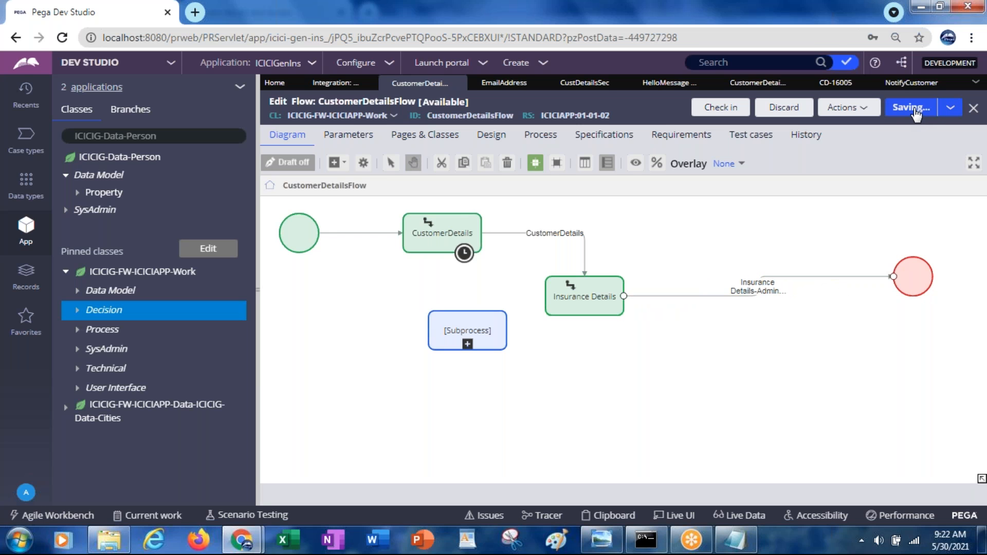
# Step: Run CustomerDetailsFlow to start a new case and enter the customer's first and last name
pyautogui.click(844, 114)
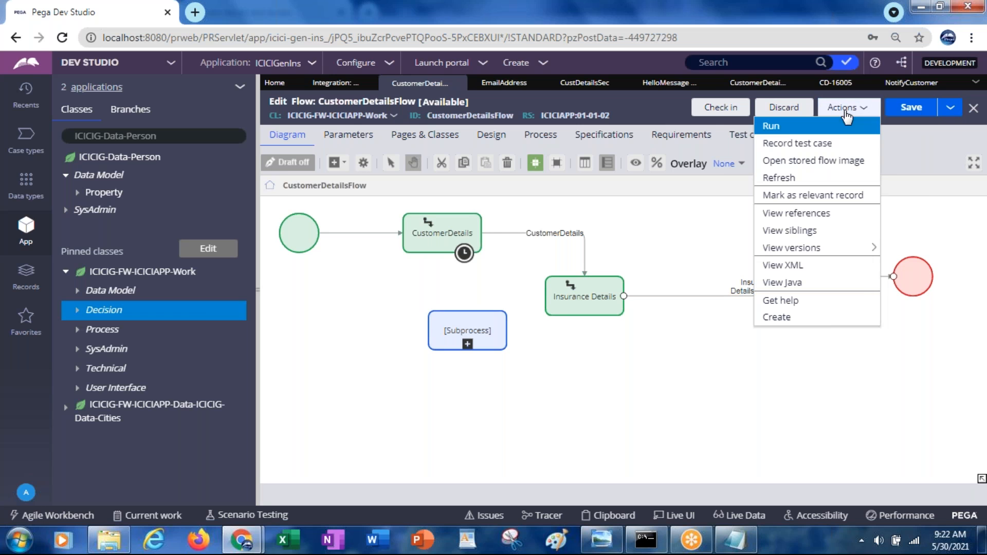
pyautogui.click(772, 132)
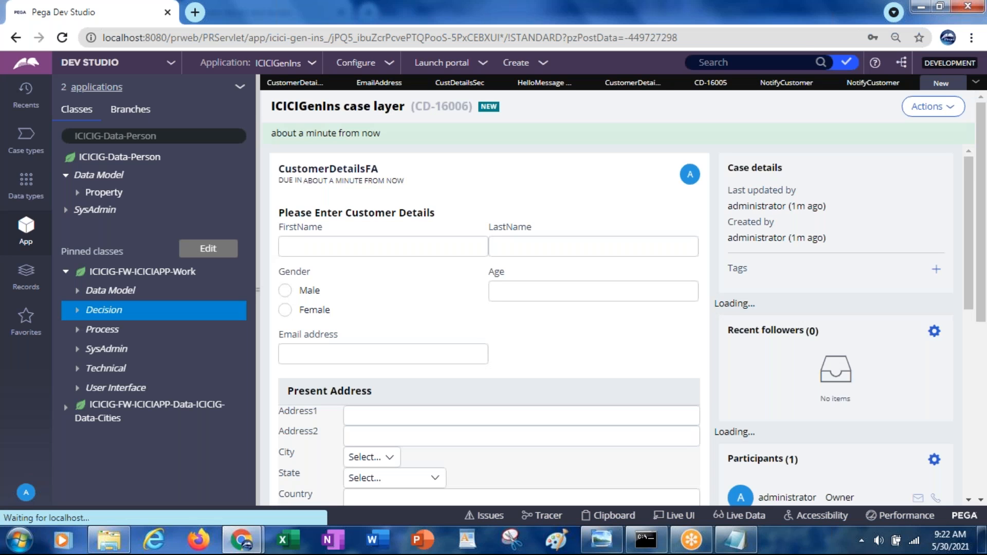
pyautogui.write('abc')
pyautogui.press('Tab')
pyautogui.write('xyz')
pyautogui.press('Tab')
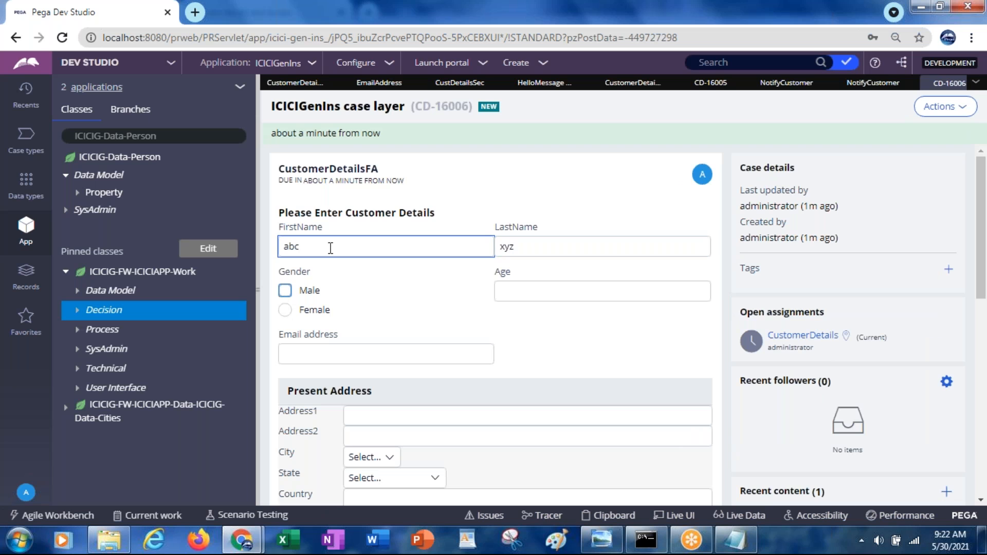
# Step: Set the gender to Male and the age to 89, fill in the customer's email address, and submit the customer details
pyautogui.press('space')
pyautogui.press('Tab')
pyautogui.write('89')
pyautogui.press('Tab')
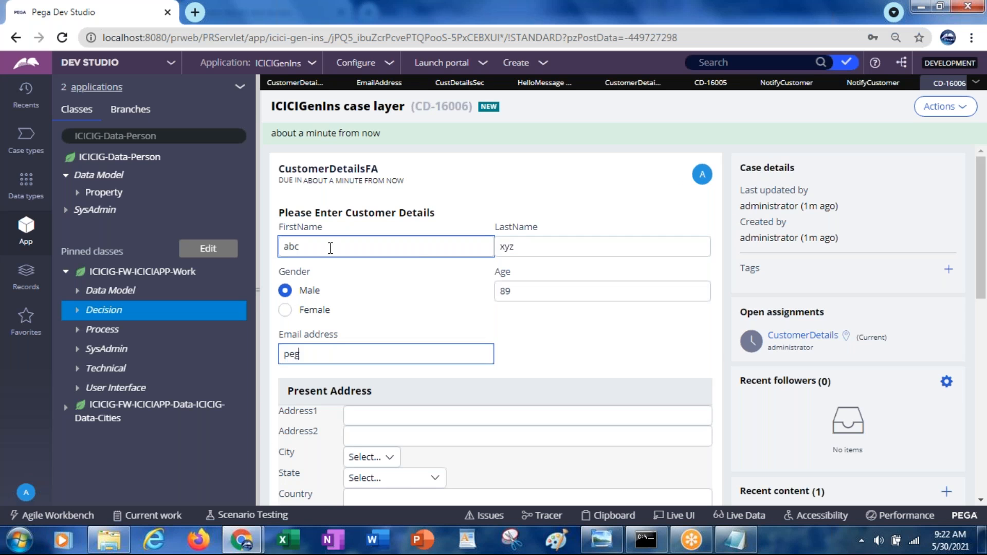
pyautogui.press('Tab')
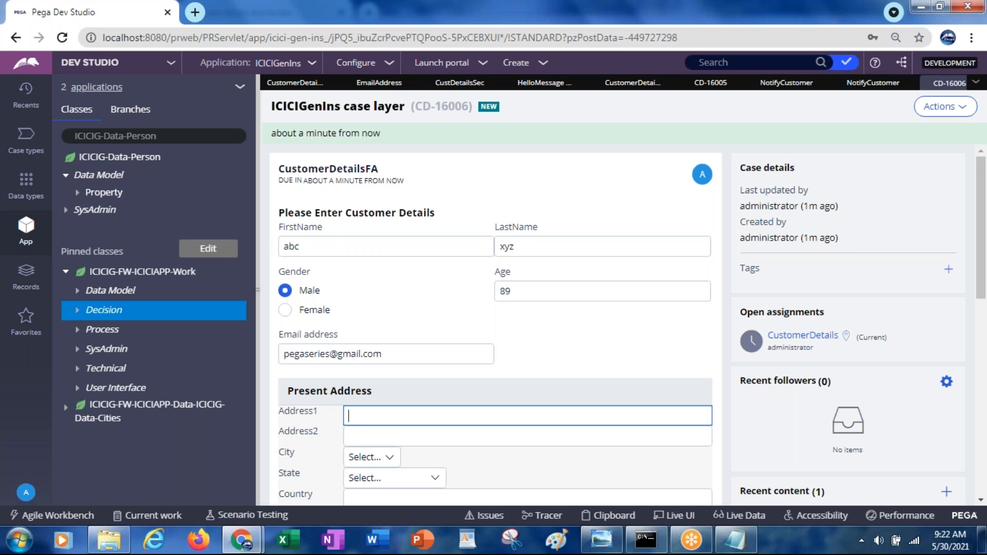
pyautogui.moveTo(982, 180); pyautogui.dragTo(977, 306)
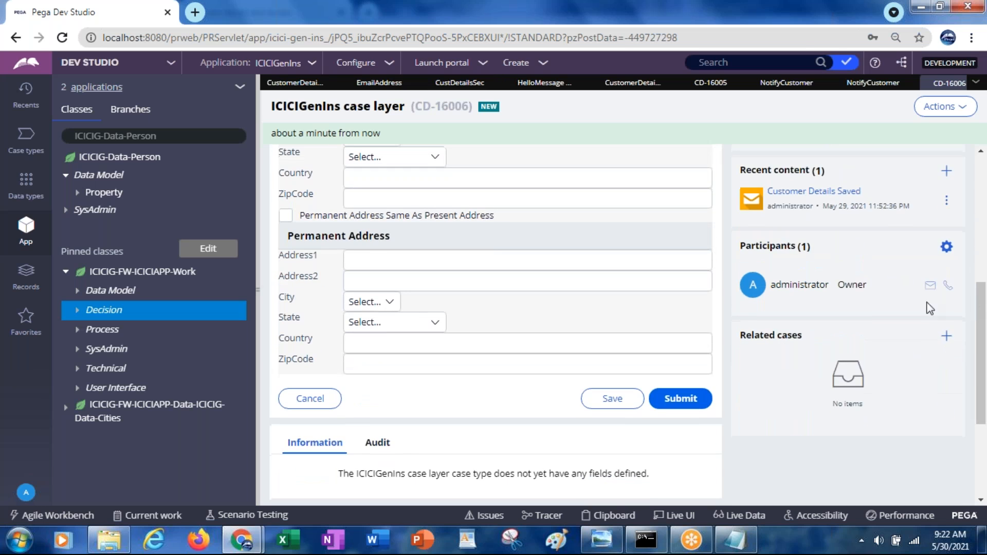
pyautogui.click(680, 401)
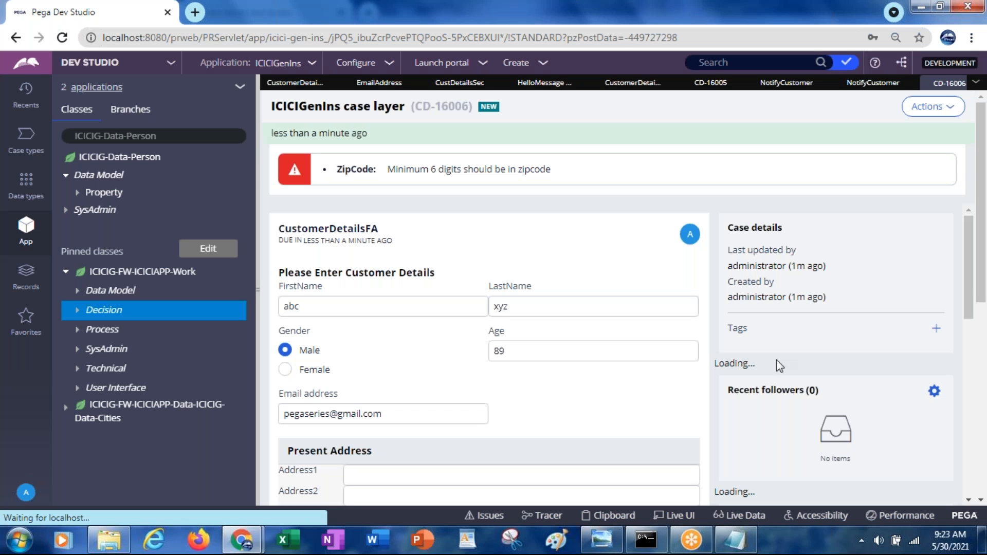
# Step: Enter 22222 as the ZipCode under Present Address and try to submit the customer details again
pyautogui.moveTo(982, 252); pyautogui.dragTo(982, 296)
pyautogui.click(365, 444)
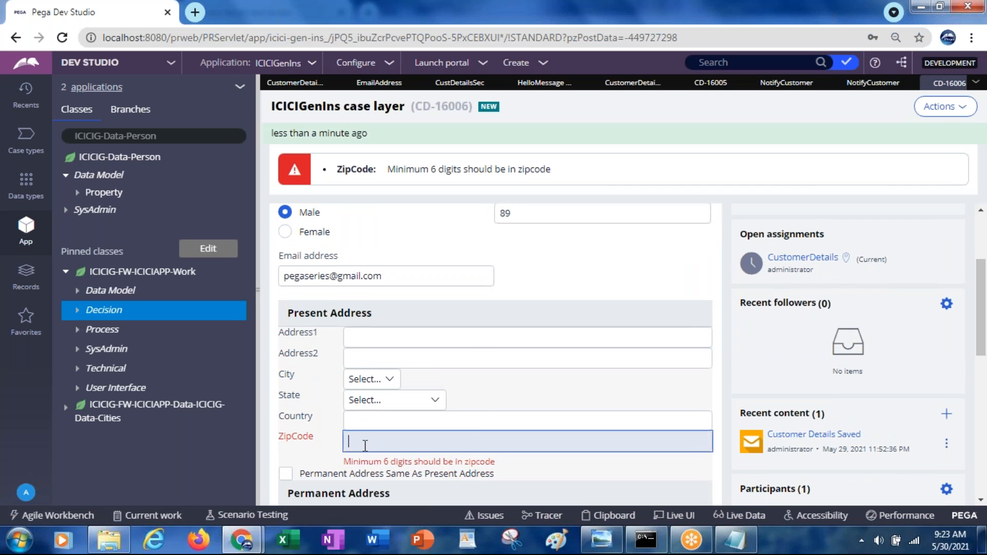
pyautogui.write('22222')
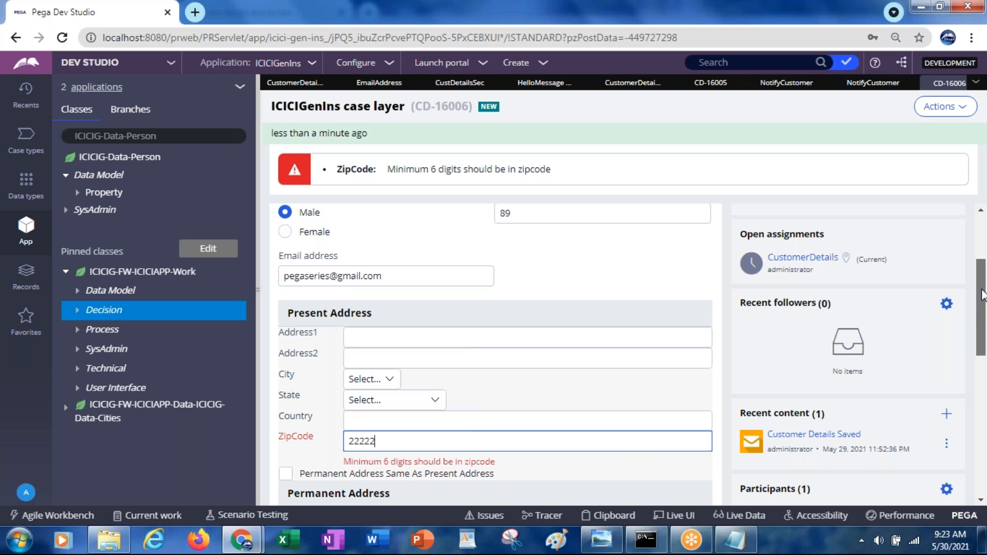
pyautogui.moveTo(982, 303); pyautogui.dragTo(985, 384)
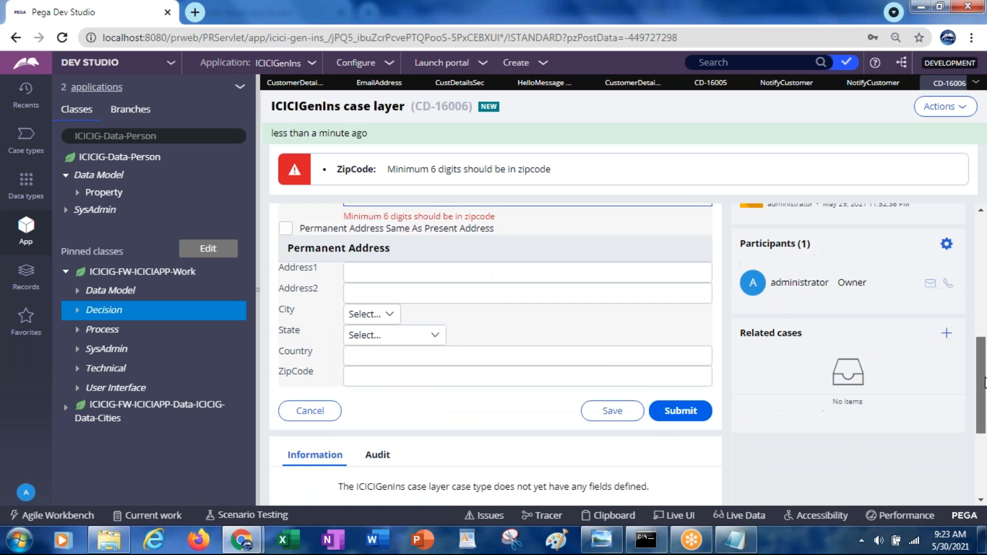
pyautogui.click(691, 379)
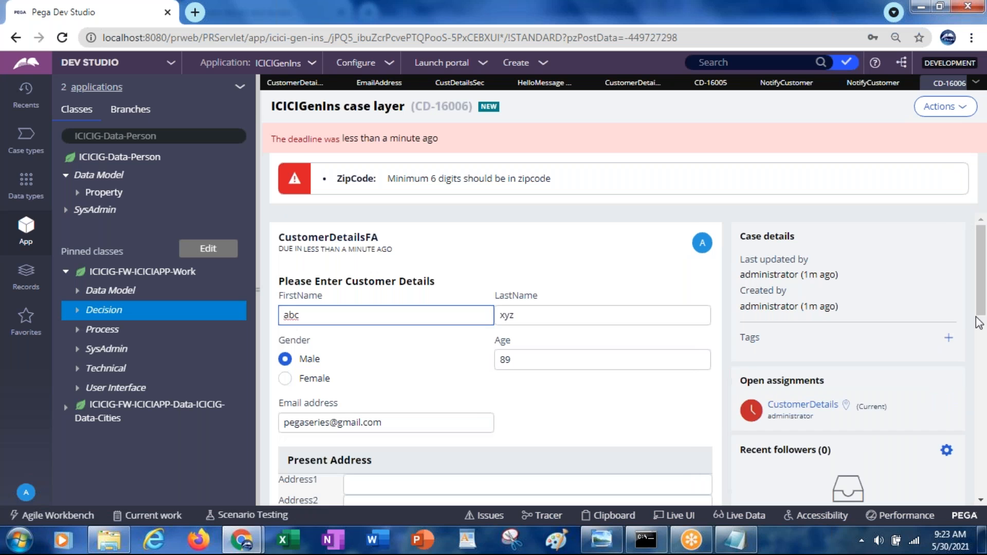
pyautogui.moveTo(986, 293); pyautogui.dragTo(984, 358)
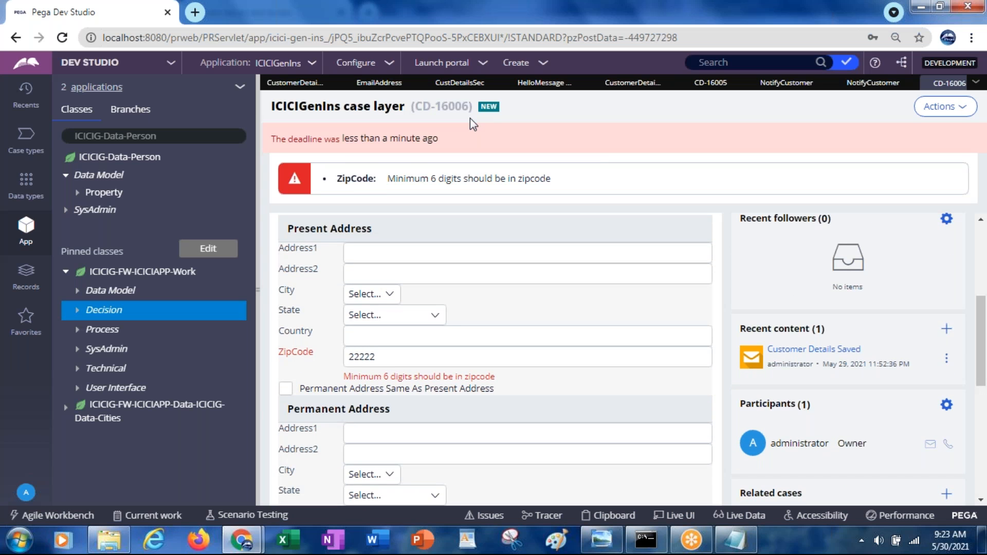
# Step: Switch to Gmail, check the inbox for a notification email, and return to the case in Pega Dev Studio
pyautogui.hotkey('alt', 'Tab')
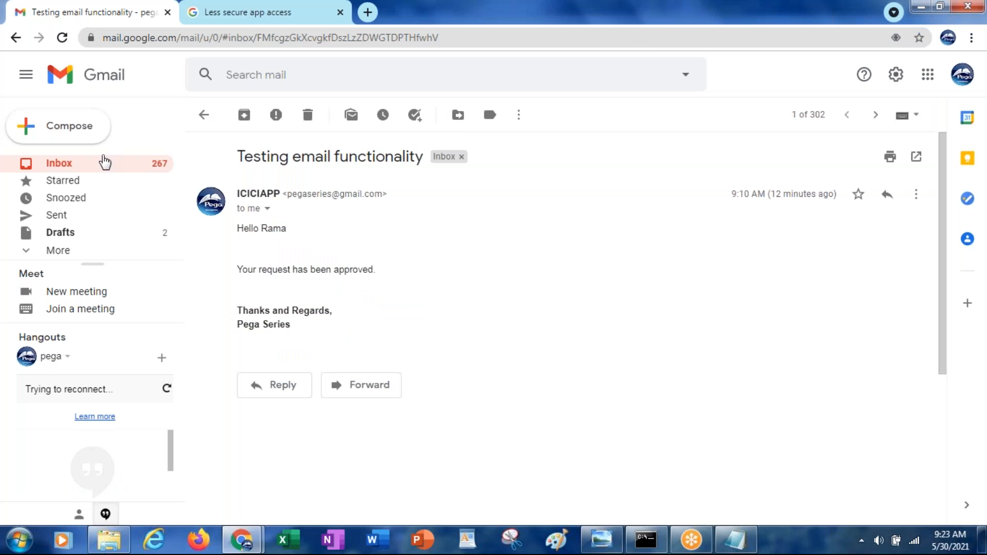
pyautogui.click(51, 165)
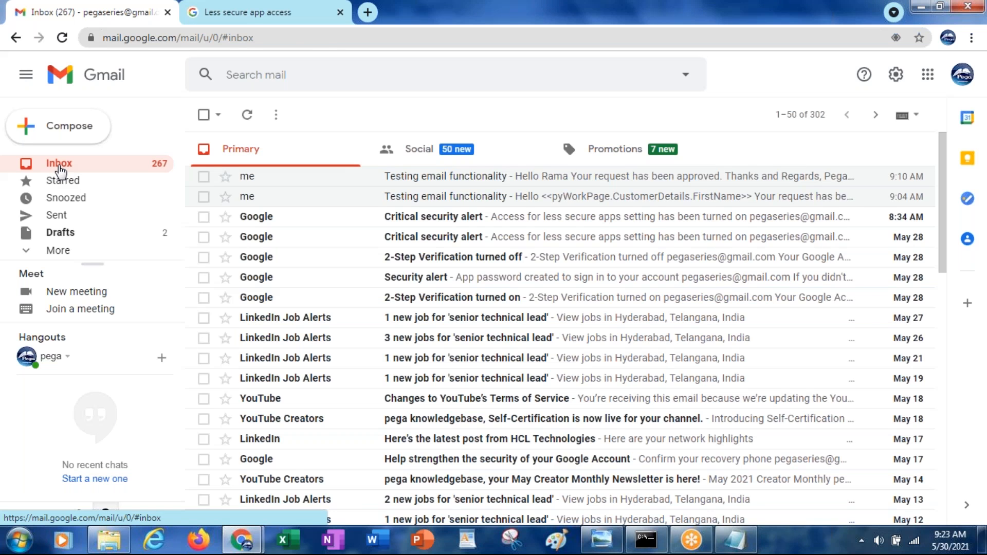
pyautogui.hotkey('alt', 'Tab')
# Step: Correct the Present Address ZipCode to 222222 and submit the customer details
pyautogui.click(395, 360)
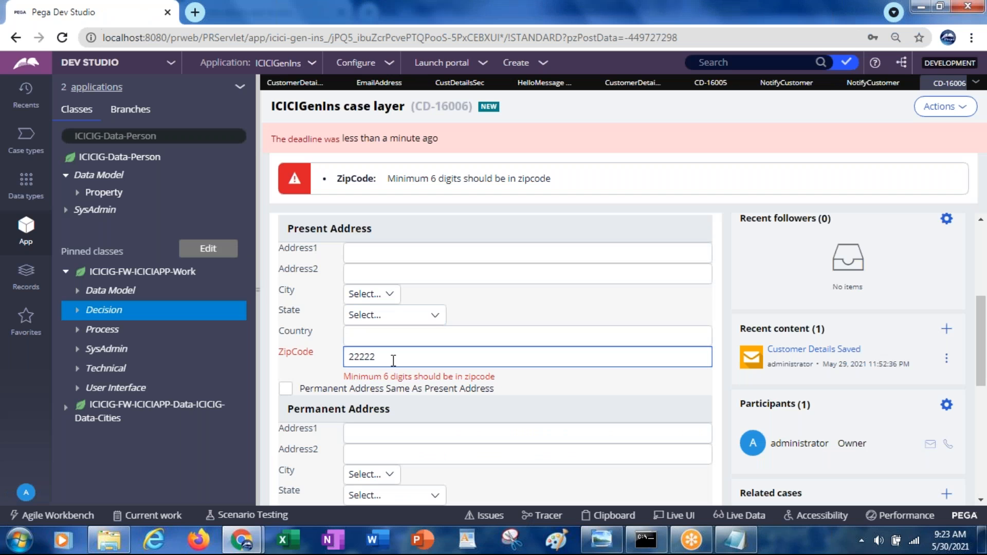
pyautogui.write('2')
pyautogui.moveTo(979, 316); pyautogui.dragTo(925, 394)
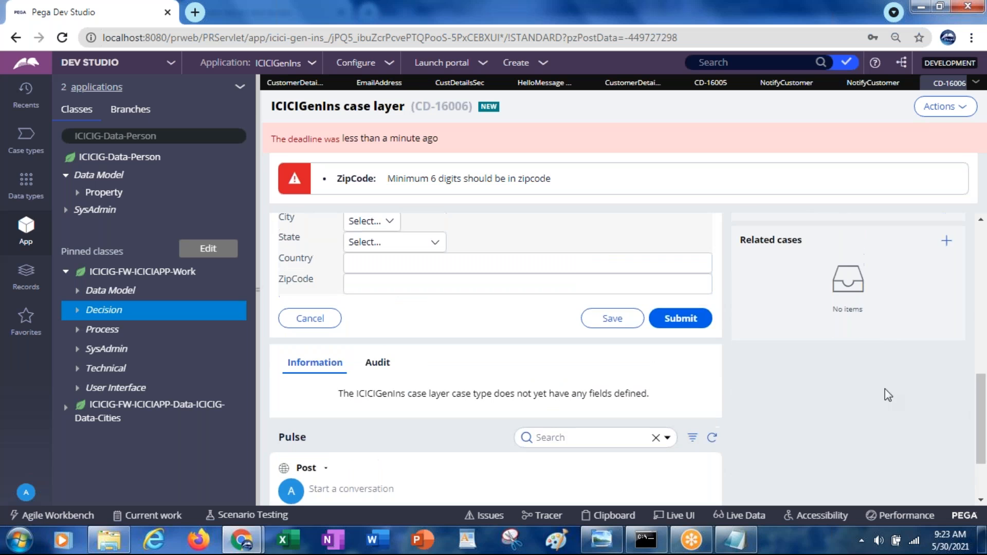
pyautogui.click(673, 320)
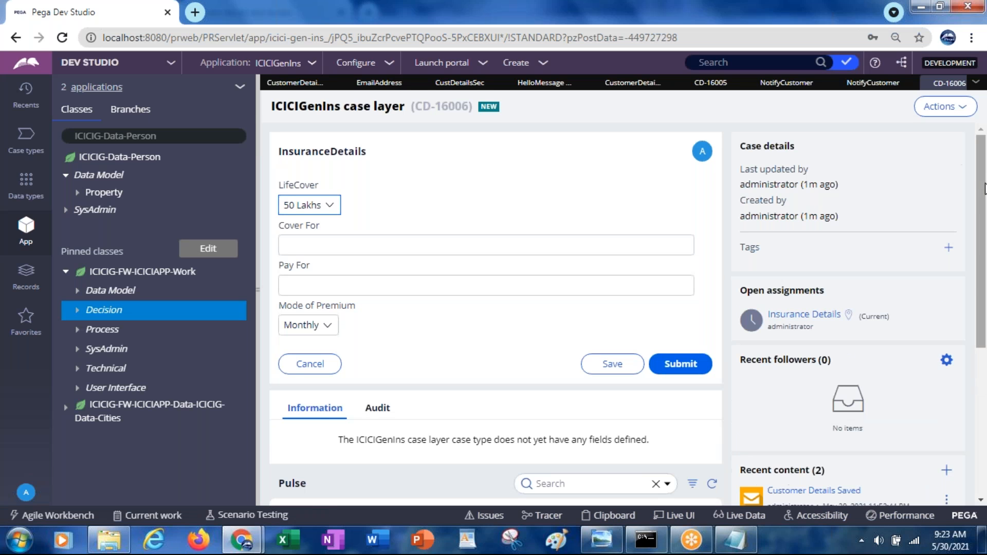
# Step: Switch to Gmail, open the new "Customer Details Saved" email from the inbox to read it, and return to the Pega case
pyautogui.moveTo(982, 188); pyautogui.dragTo(982, 229)
pyautogui.hotkey('alt', 'Tab')
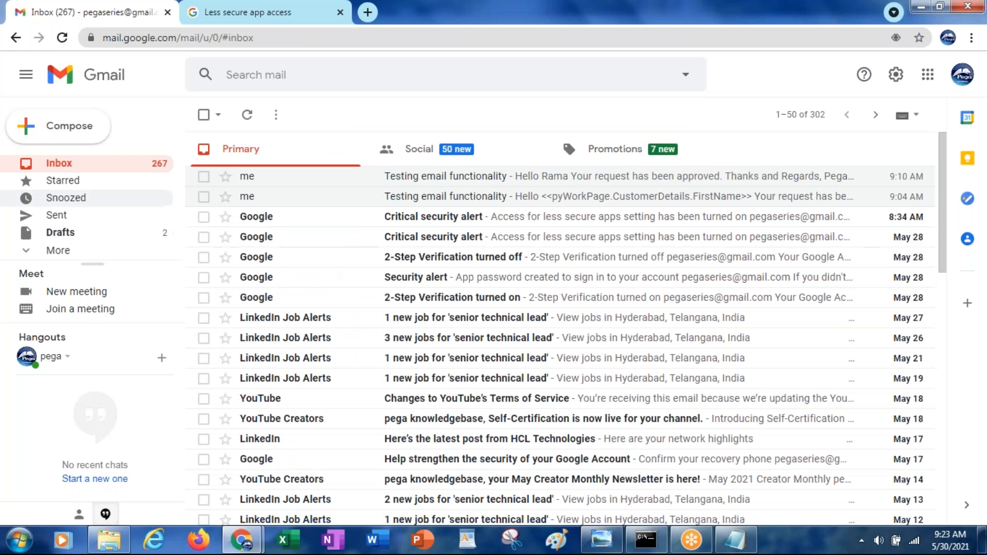
pyautogui.click(63, 168)
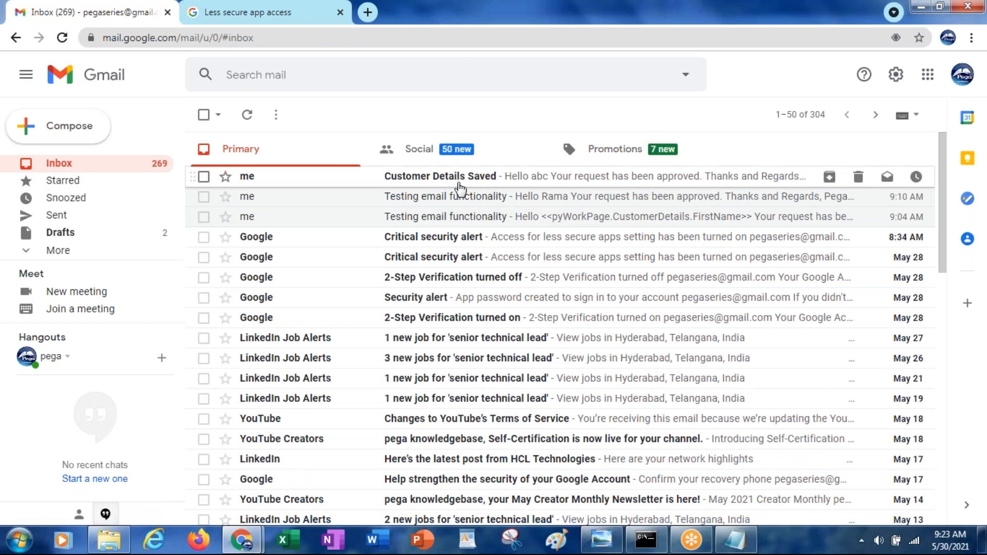
pyautogui.click(446, 180)
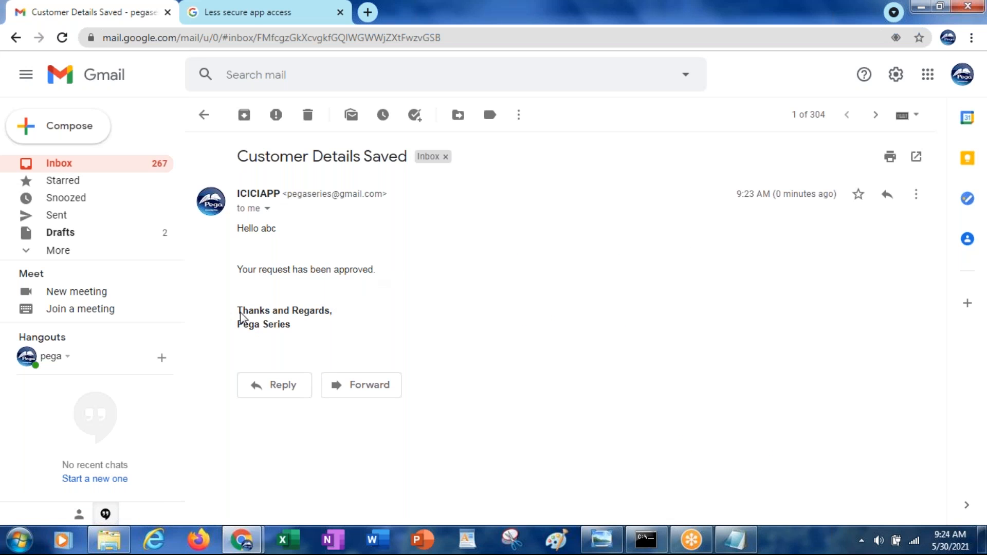
pyautogui.hotkey('alt', 'Tab')
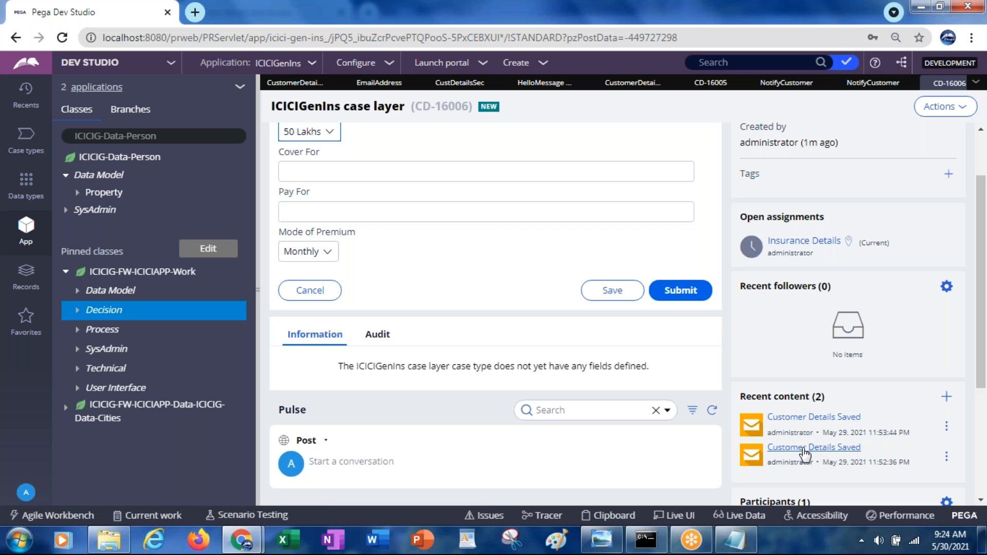
# Step: Check the Gmail inbox for a second "Customer Details Saved" email and switch back to the Pega case
pyautogui.hotkey('alt', 'Tab')
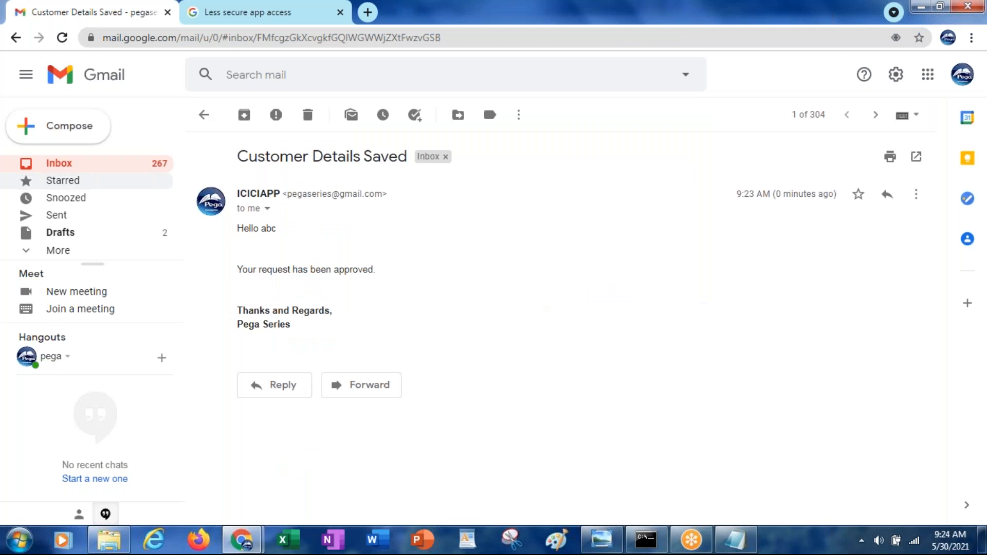
pyautogui.click(71, 164)
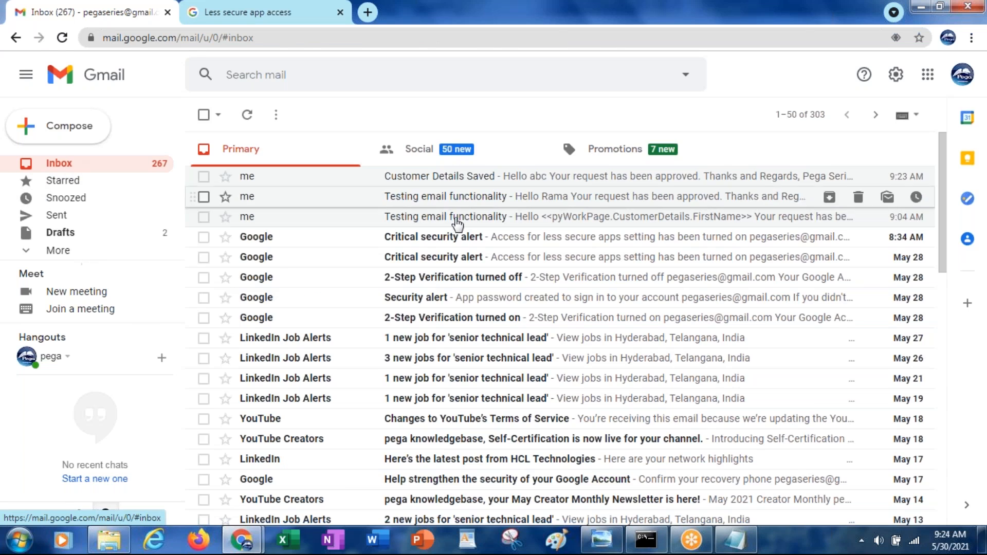
pyautogui.hotkey('alt', 'Tab')
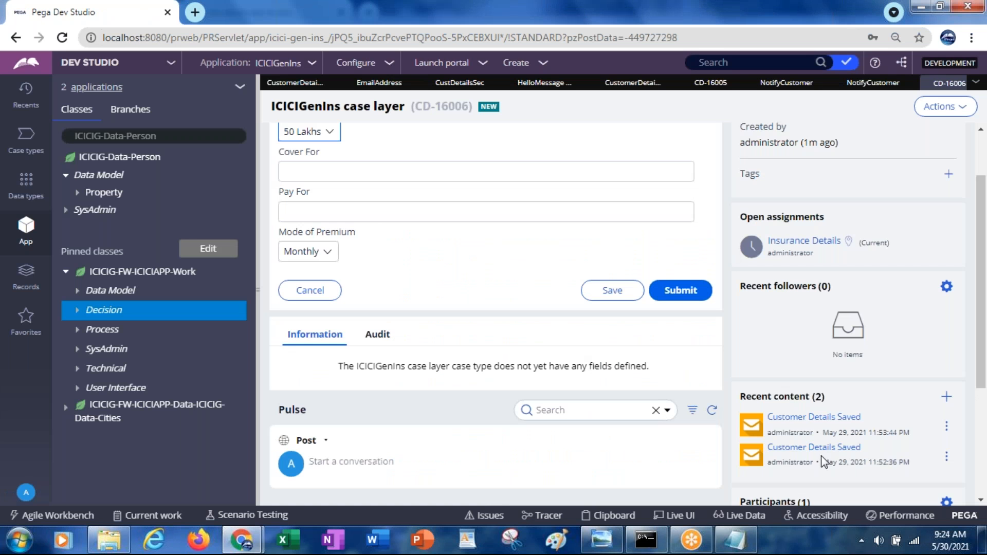
# Step: View the older and the newer "Customer Details Saved" emails under the case's recent content, checking the recipient, and close each one
pyautogui.click(798, 449)
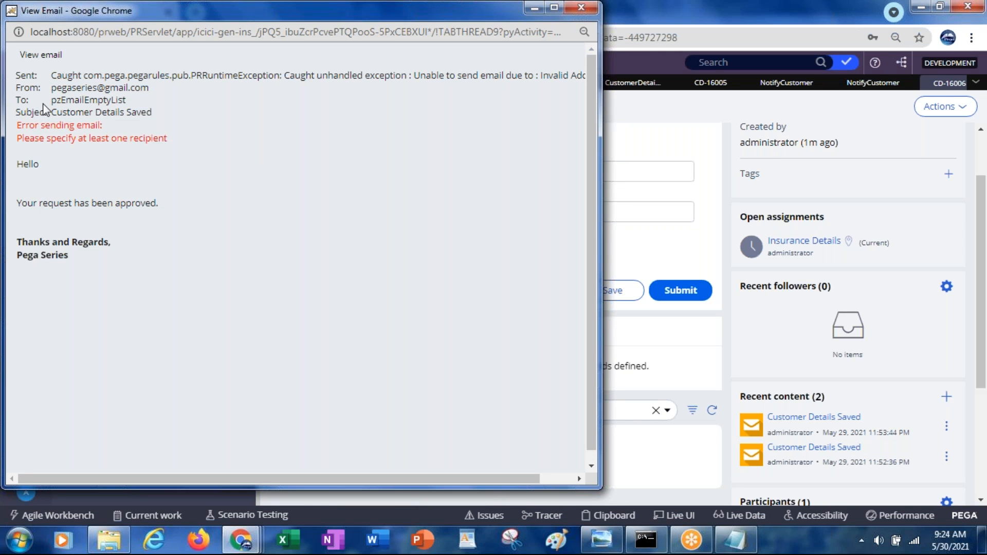
pyautogui.moveTo(52, 100); pyautogui.dragTo(128, 100)
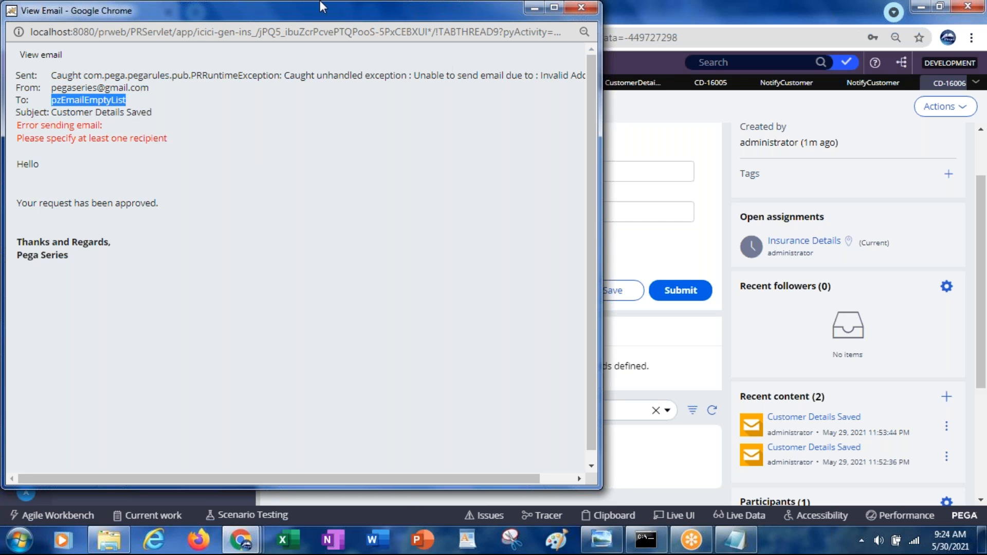
pyautogui.moveTo(248, 11); pyautogui.dragTo(452, 107)
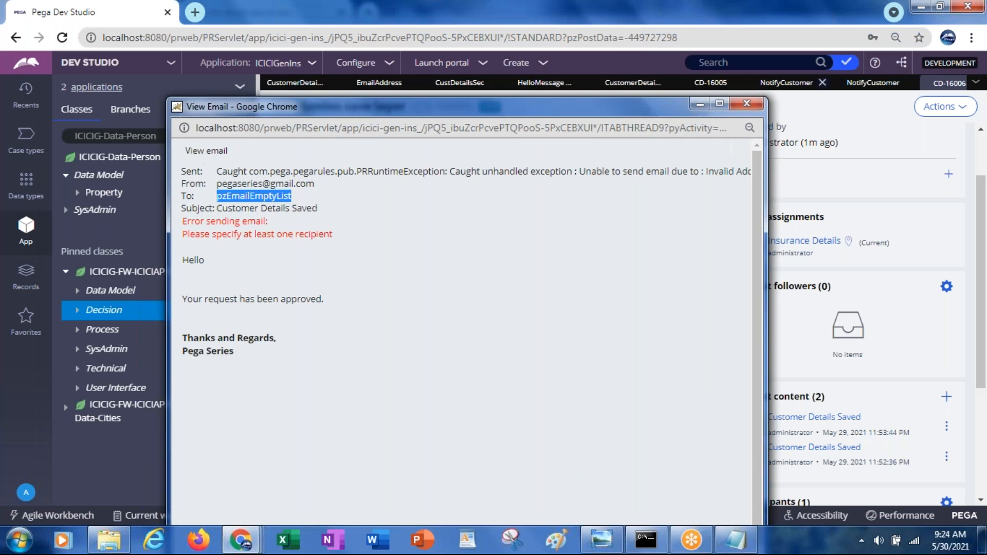
pyautogui.click(741, 103)
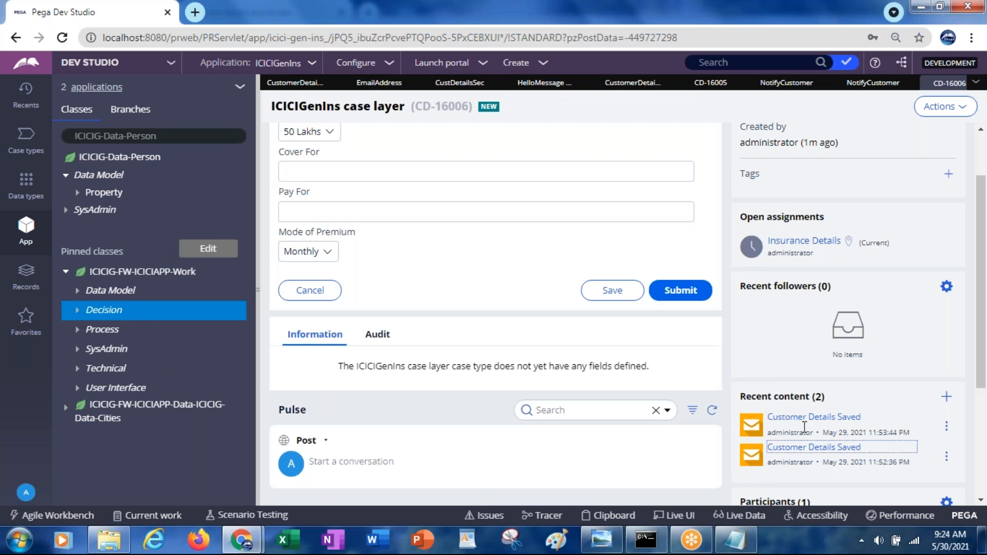
pyautogui.click(804, 419)
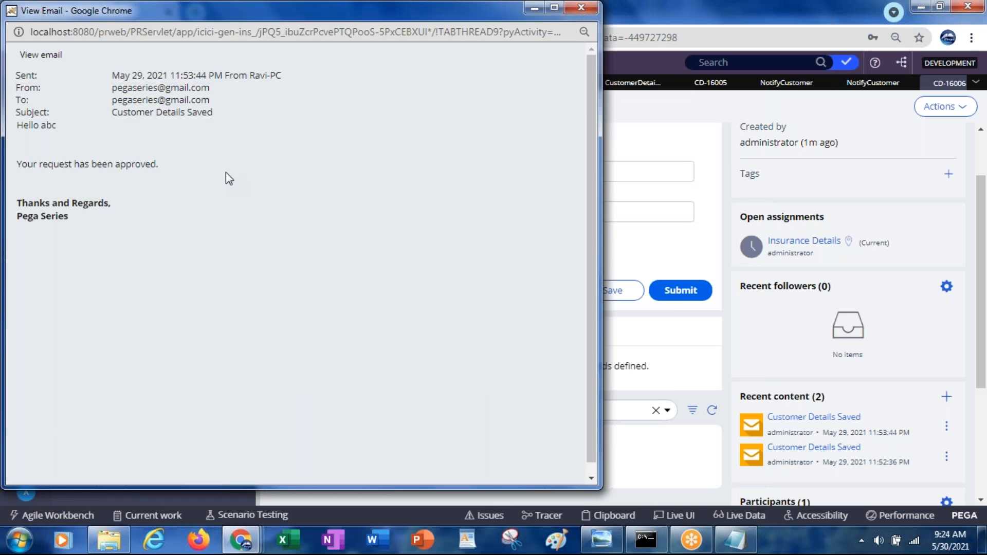
pyautogui.click(641, 103)
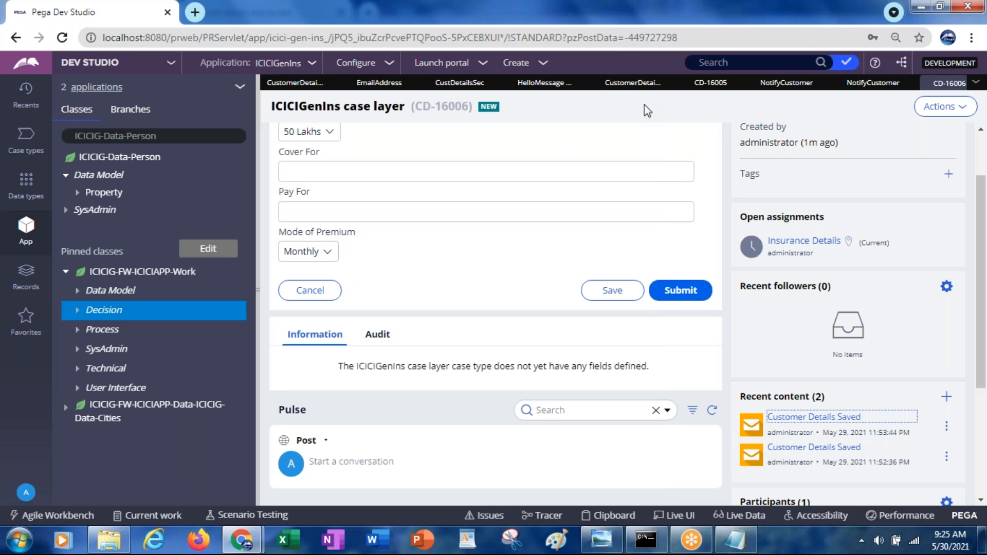
# Step: Close the current case and run CustomerDetailsFlow to start another new case
pyautogui.moveTo(982, 259); pyautogui.dragTo(982, 177)
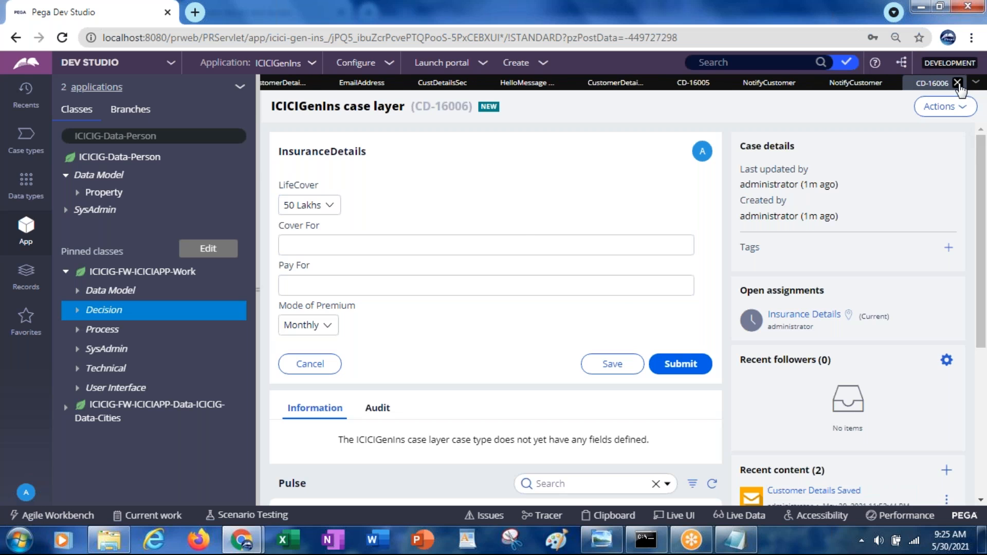
pyautogui.click(960, 84)
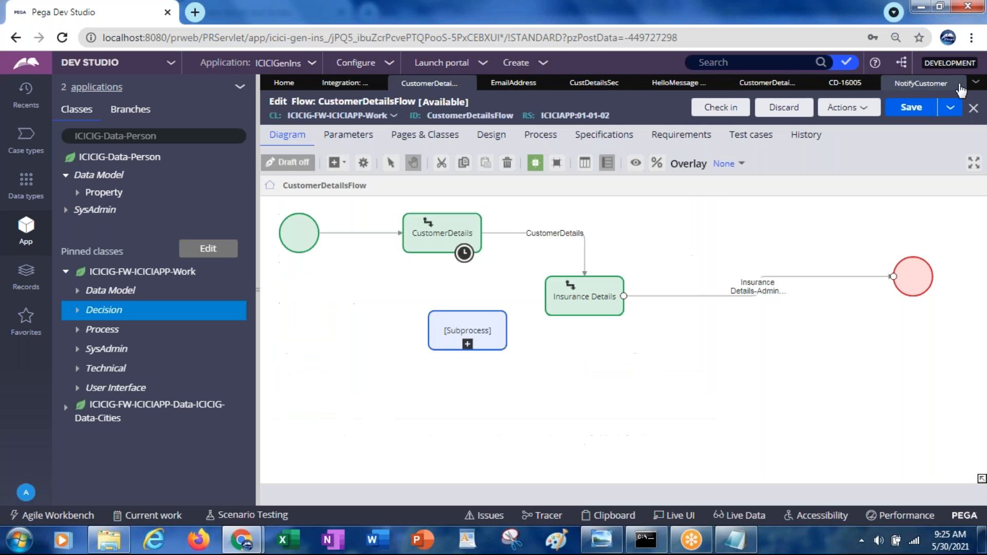
pyautogui.click(833, 109)
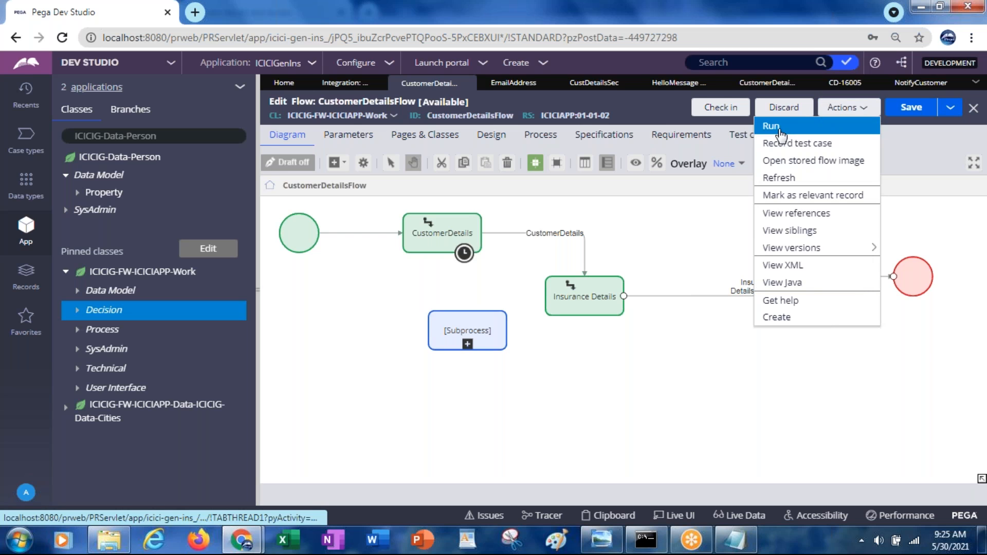
pyautogui.click(792, 126)
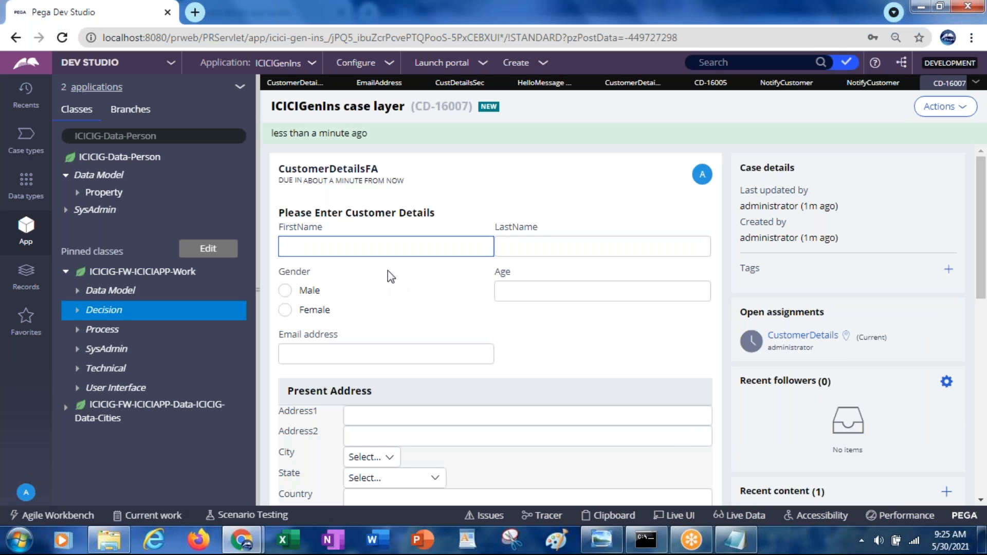
# Step: Examine the new case's ID, its Email address field and the "Customer Details Saved" entry under recent content
pyautogui.click(317, 355)
pyautogui.click(422, 107)
pyautogui.moveTo(422, 107); pyautogui.dragTo(466, 111)
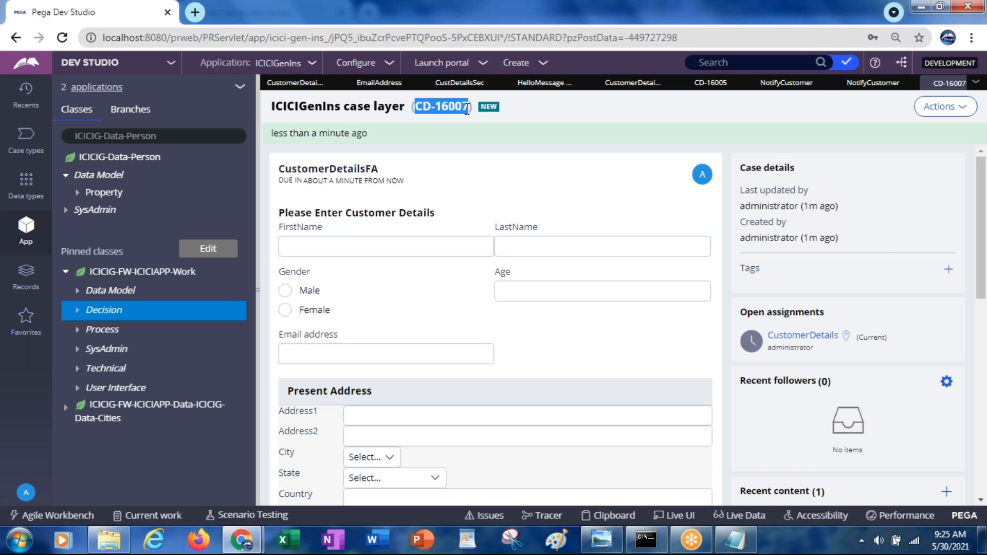
pyautogui.moveTo(982, 191); pyautogui.dragTo(966, 254)
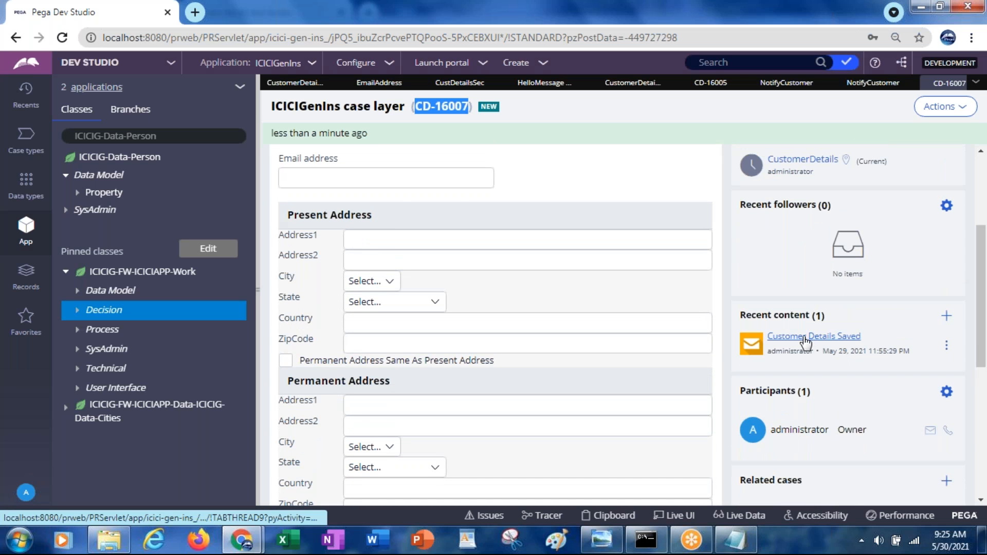
pyautogui.click(376, 178)
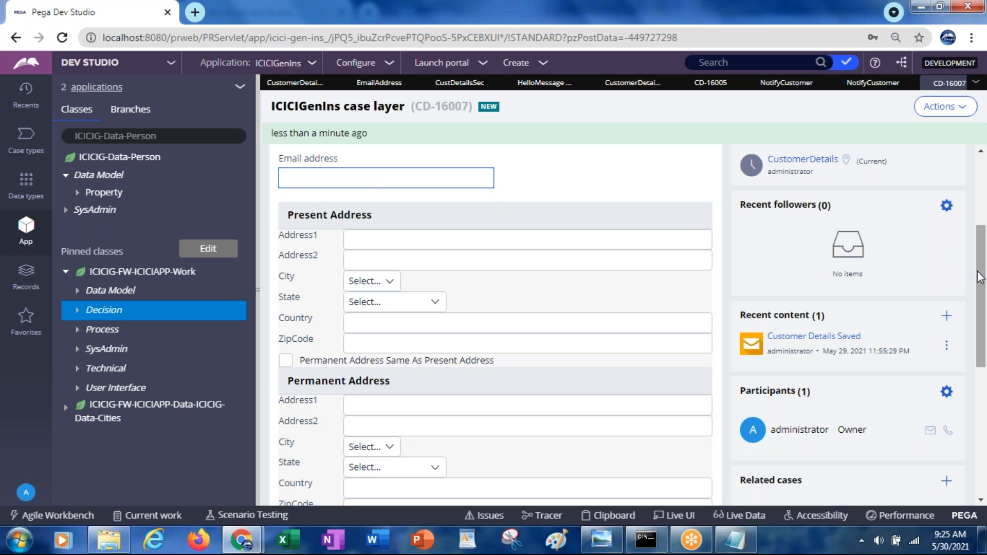
pyautogui.moveTo(984, 278); pyautogui.dragTo(984, 244)
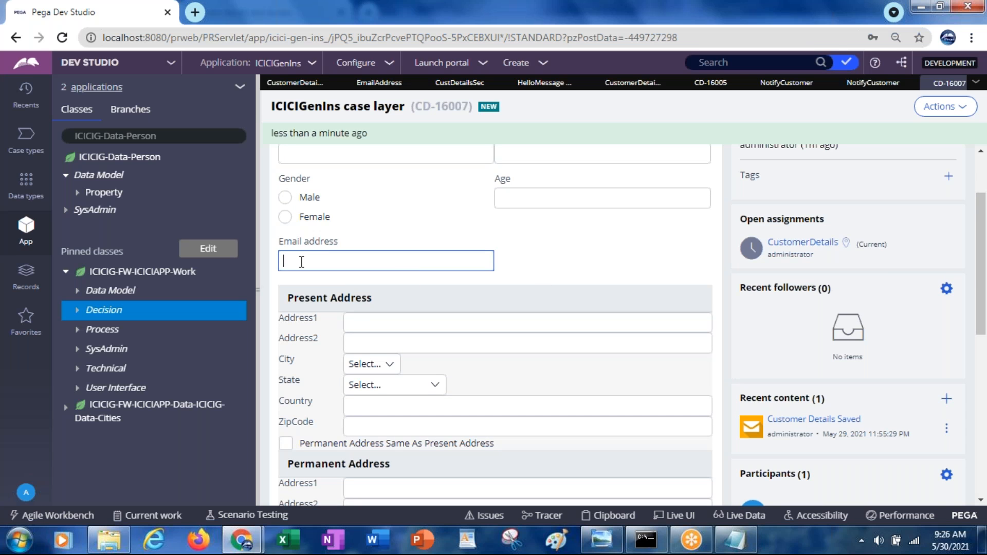
# Step: View the new case's "Customer Details Saved" email under recent content, checking its recipient and sent status, and close it
pyautogui.click(789, 421)
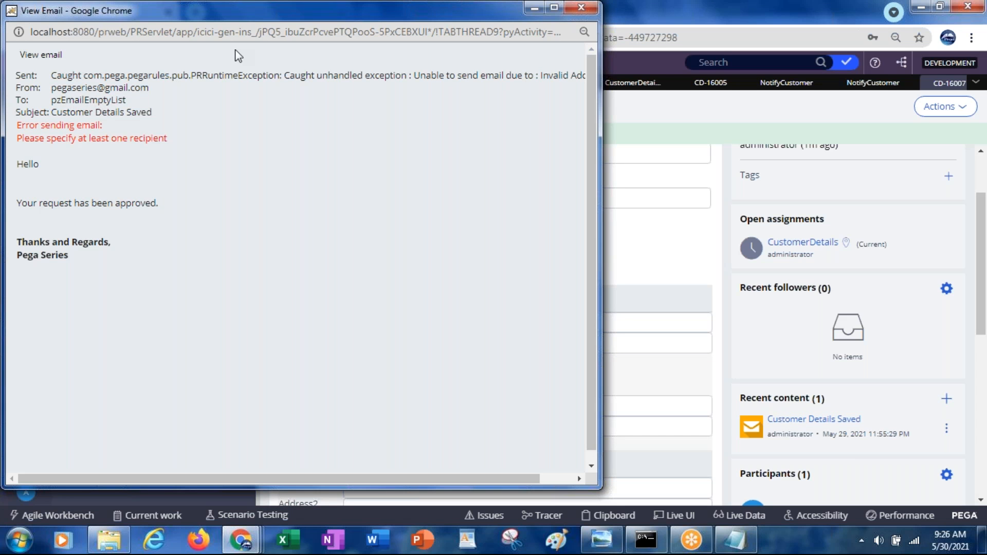
pyautogui.moveTo(211, 10); pyautogui.dragTo(265, 150)
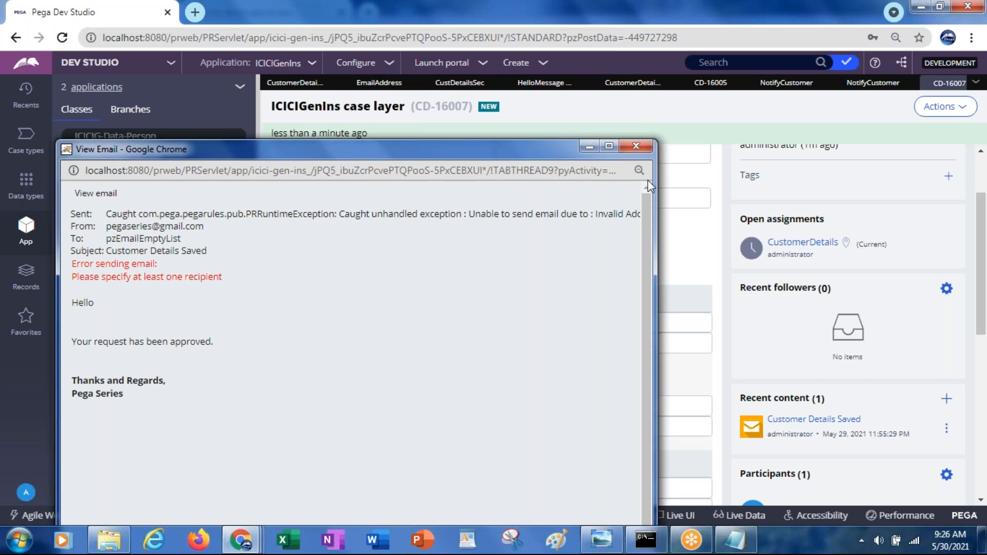
pyautogui.click(638, 148)
pyautogui.click(566, 324)
pyautogui.moveTo(981, 238); pyautogui.dragTo(977, 324)
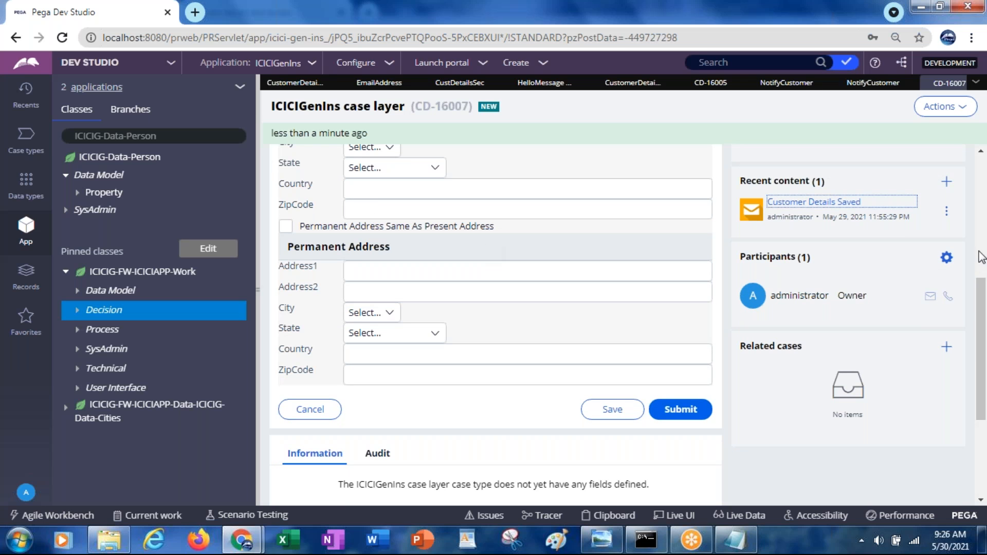
pyautogui.scroll(4, 982, 312)
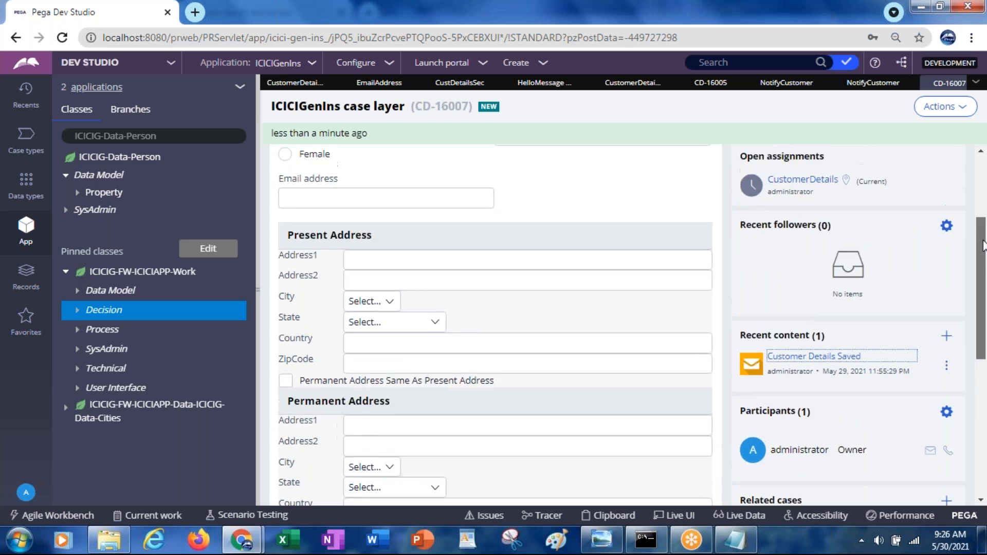
pyautogui.click(347, 227)
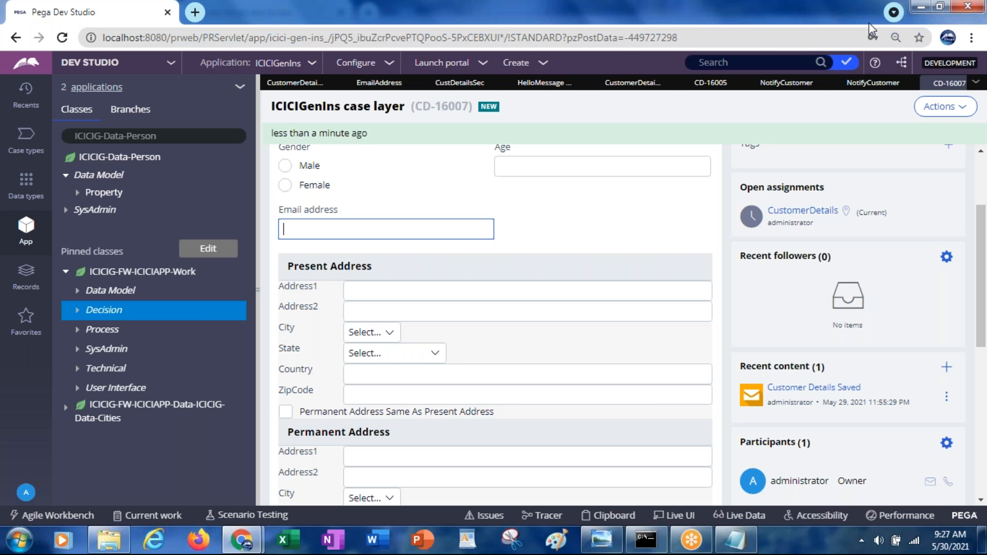
pyautogui.click(871, 23)
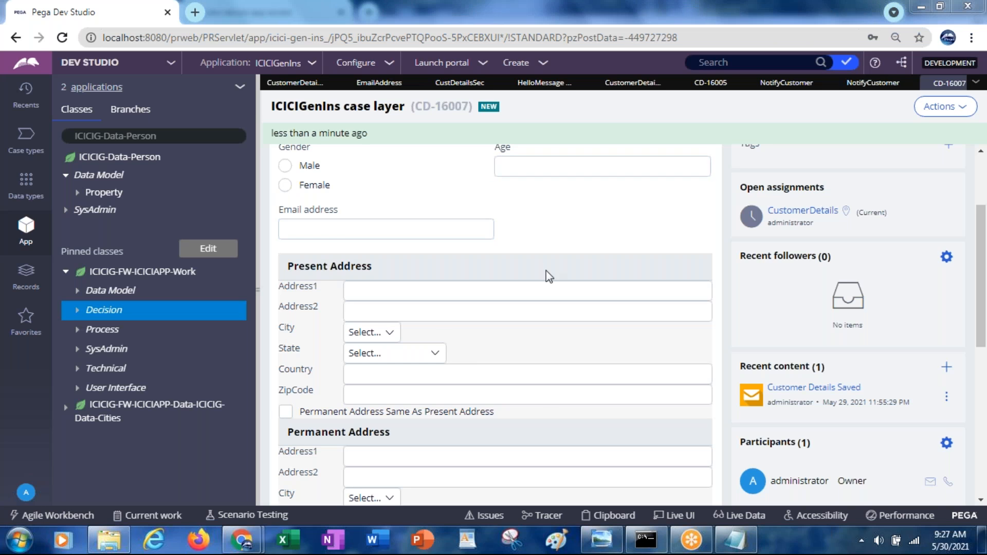